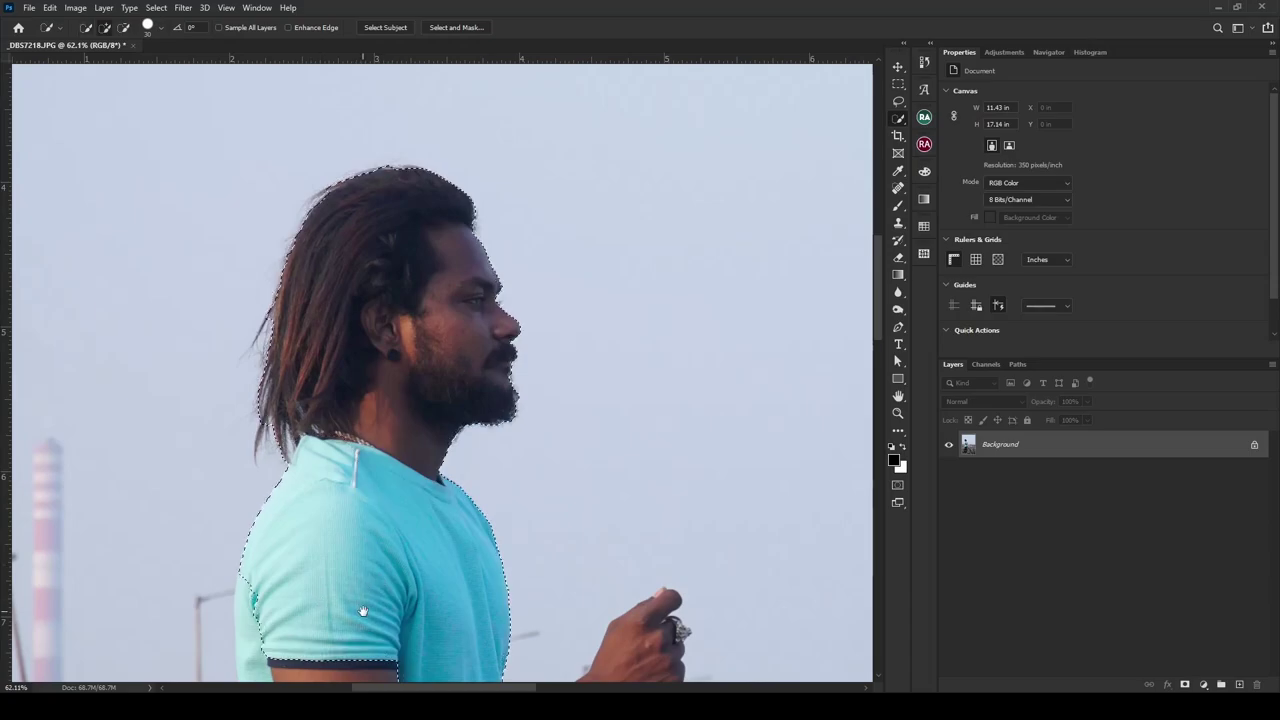
- Quick-select the man, including his forearm and hand
{"action": "scroll", "coordinate": [317, 423], "scroll_direction": "down", "scroll_amount": 5}
{"action": "left_click_drag", "start_coordinate": [250, 286], "coordinate": [646, 309]}
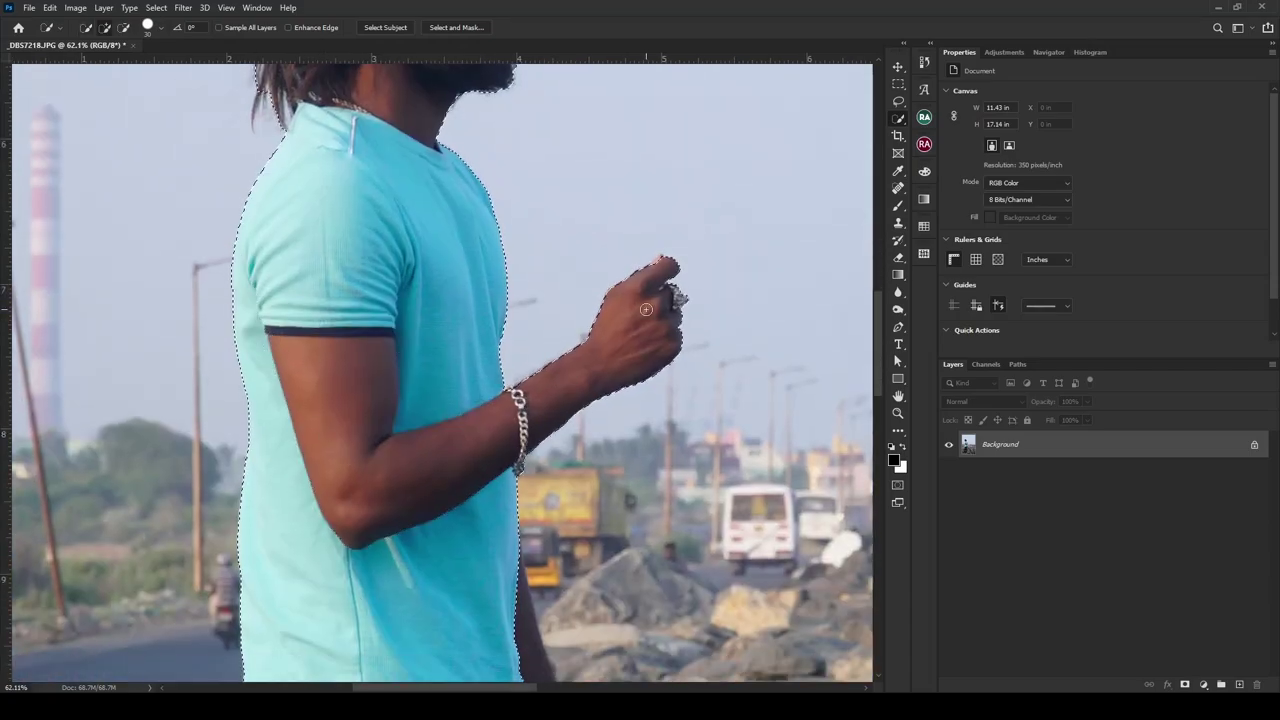
{"action": "scroll", "coordinate": [491, 344], "scroll_direction": "down", "scroll_amount": 6}
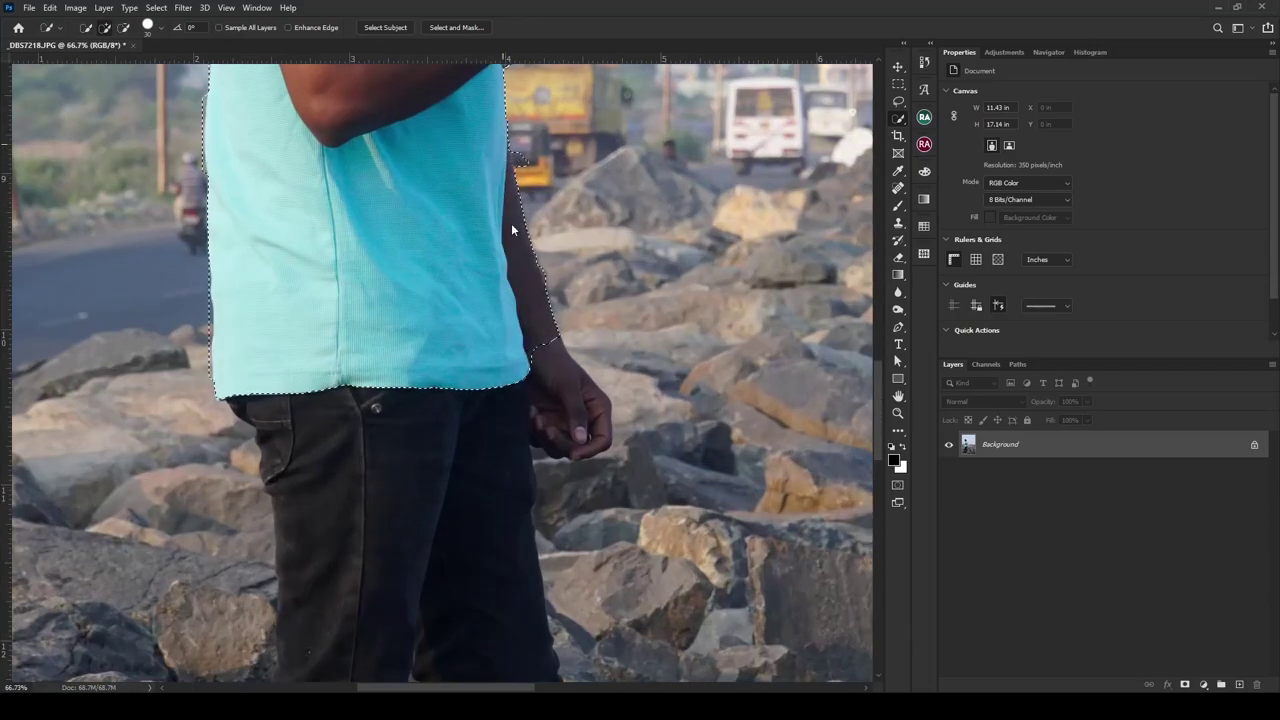
{"action": "scroll", "coordinate": [449, 294], "scroll_direction": "down", "scroll_amount": 4}
{"action": "scroll", "coordinate": [457, 209], "scroll_direction": "down", "scroll_amount": 4}
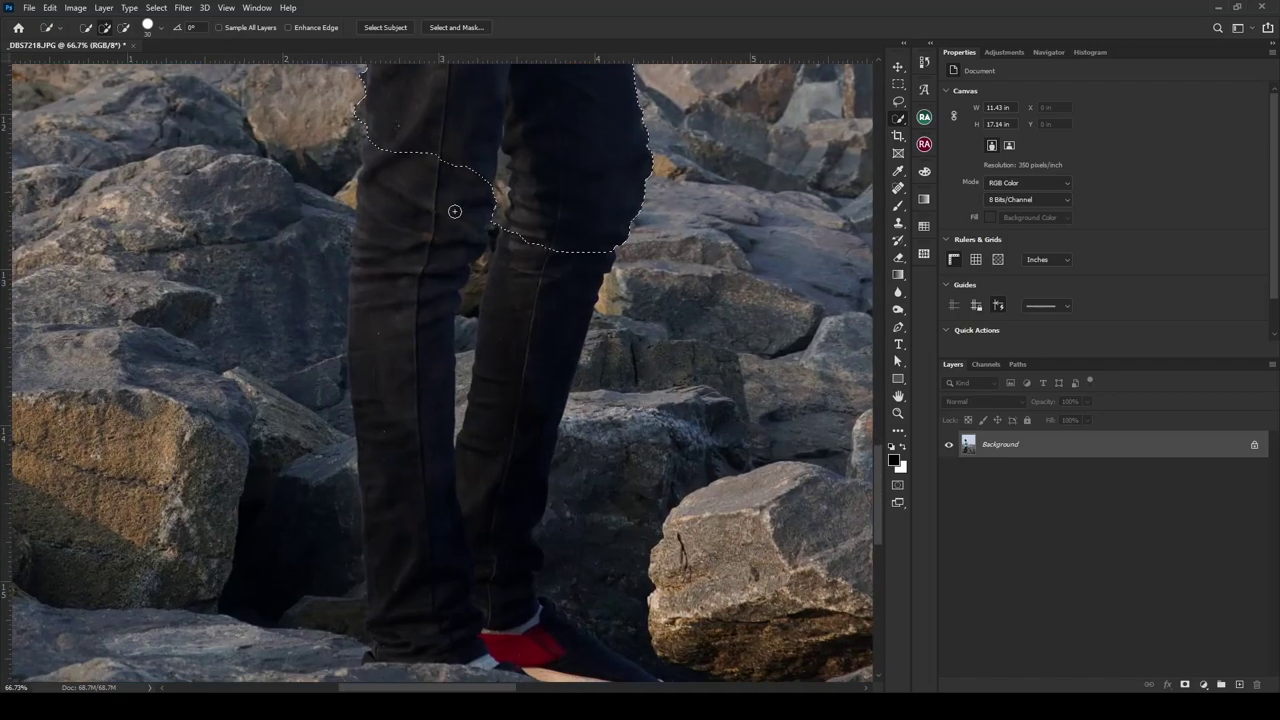
{"action": "scroll", "coordinate": [457, 209], "scroll_direction": "down", "scroll_amount": 3}
{"action": "left_click_drag", "start_coordinate": [480, 300], "coordinate": [624, 509]}
{"action": "scroll", "coordinate": [536, 457], "scroll_direction": "down", "scroll_amount": 3}
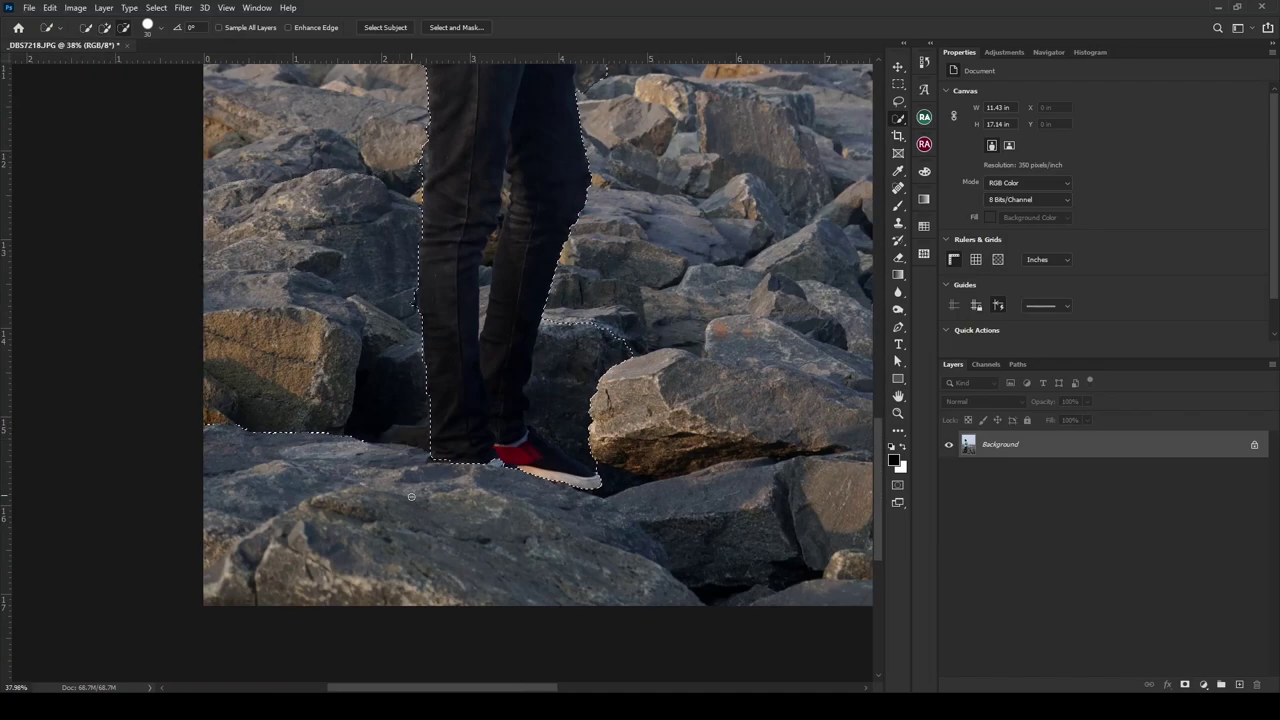
{"action": "scroll", "coordinate": [411, 496], "scroll_direction": "up", "scroll_amount": 2}
{"action": "scroll", "coordinate": [572, 520], "scroll_direction": "up", "scroll_amount": 2}
{"action": "scroll", "coordinate": [572, 520], "scroll_direction": "down", "scroll_amount": 3}
{"action": "scroll", "coordinate": [569, 277], "scroll_direction": "up", "scroll_amount": 4}
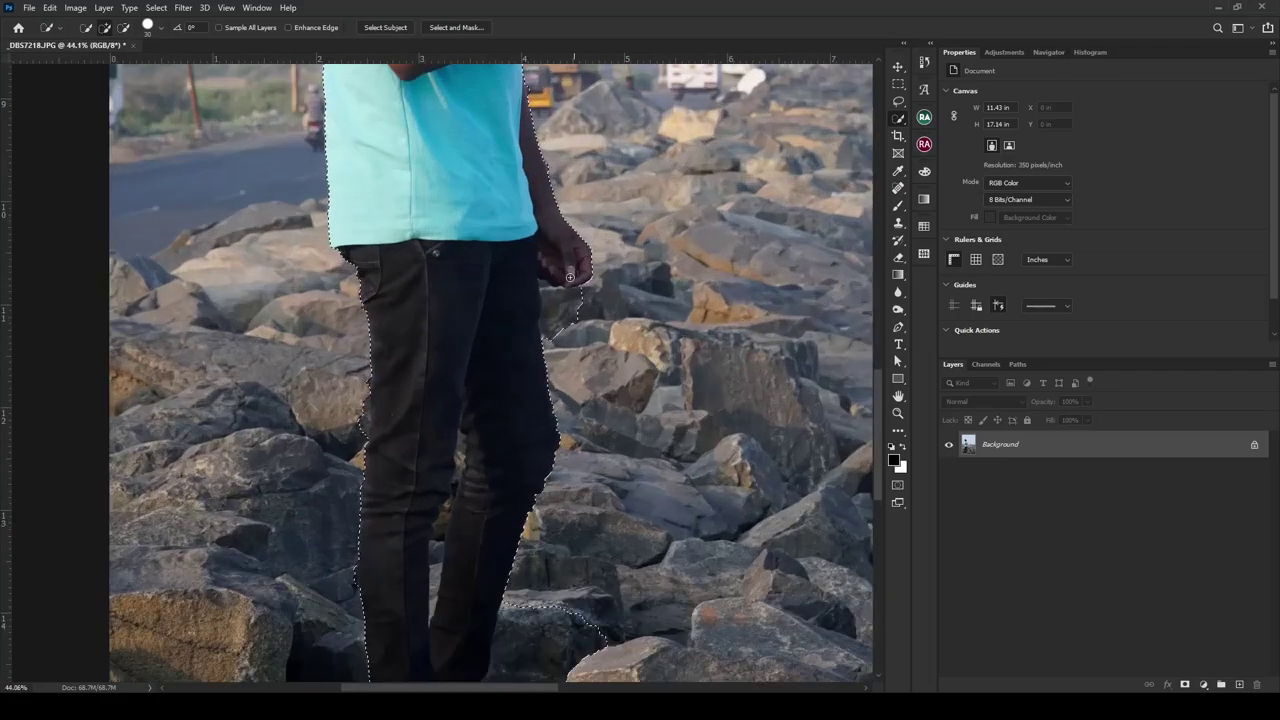
{"action": "scroll", "coordinate": [570, 277], "scroll_direction": "up", "scroll_amount": 4}
{"action": "scroll", "coordinate": [417, 374], "scroll_direction": "down", "scroll_amount": 2}
{"action": "scroll", "coordinate": [438, 260], "scroll_direction": "up", "scroll_amount": 2}
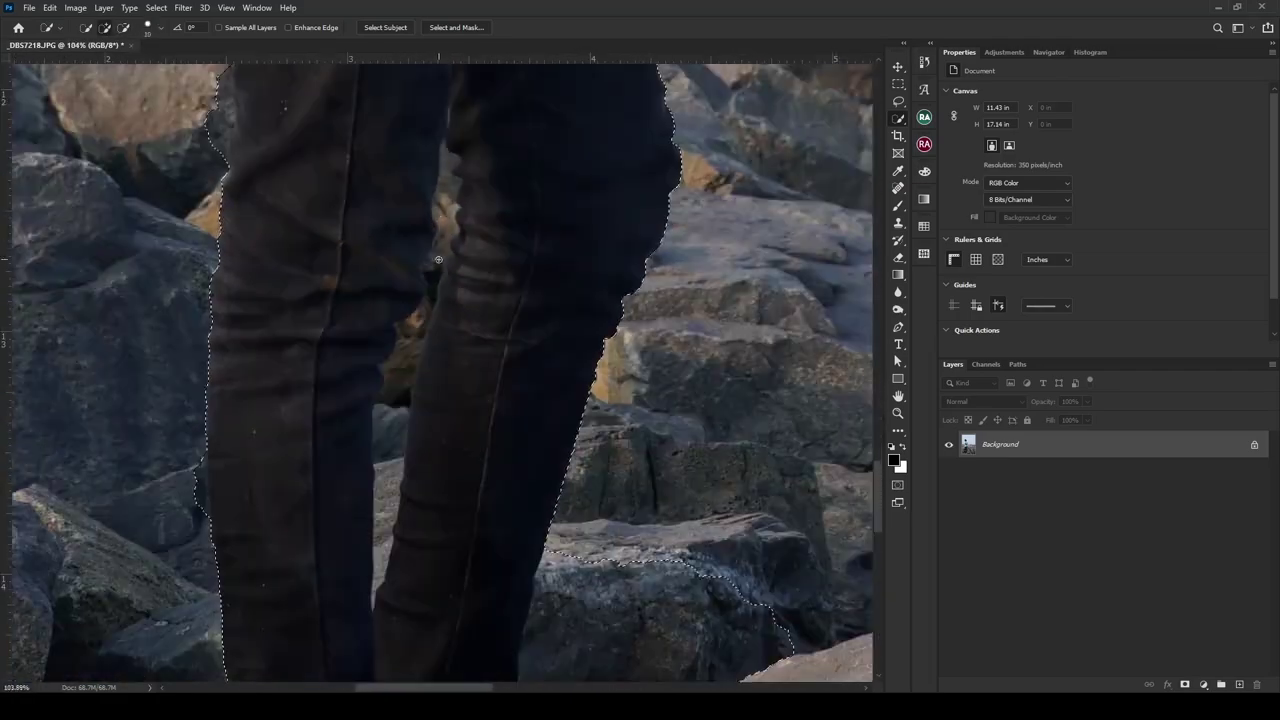
- Subtract the rock and stray bits between the legs from the selection
{"action": "left_click_drag", "start_coordinate": [438, 260], "coordinate": [442, 231]}
{"action": "left_click_drag", "start_coordinate": [384, 489], "coordinate": [391, 421]}
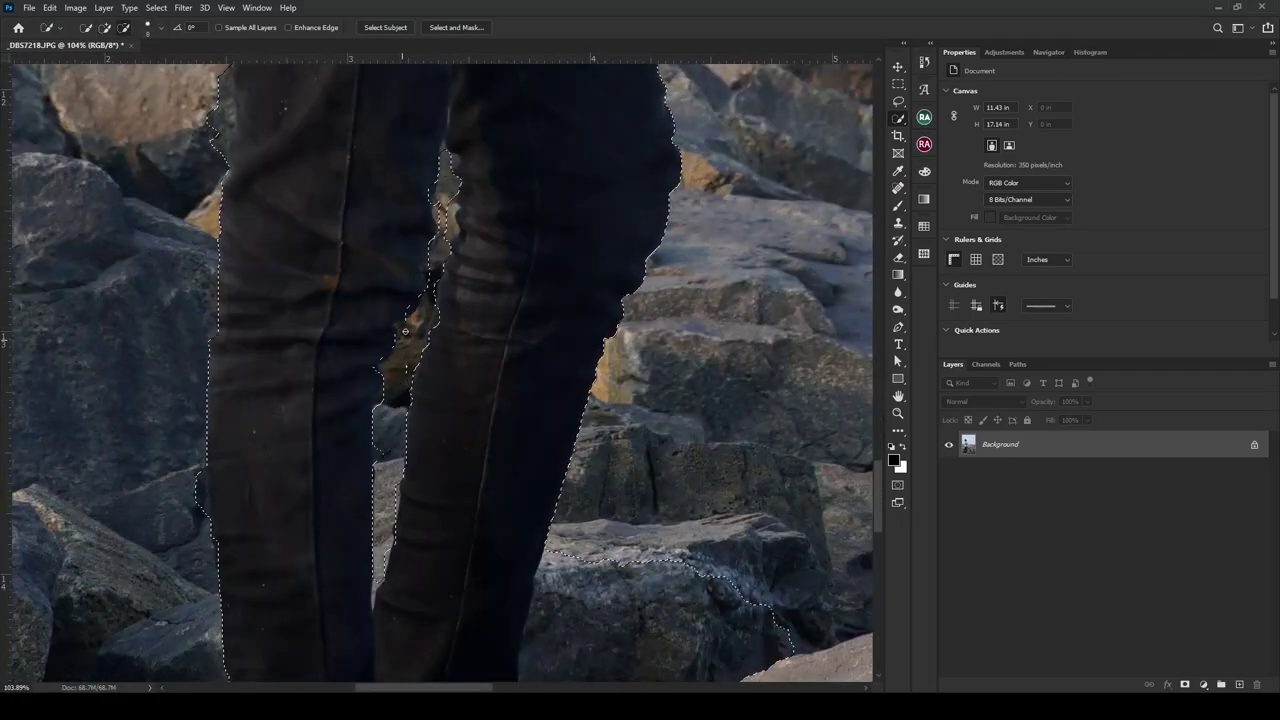
{"action": "left_click_drag", "start_coordinate": [405, 330], "coordinate": [382, 549]}
{"action": "scroll", "coordinate": [381, 551], "scroll_direction": "up", "scroll_amount": 3}
{"action": "left_click_drag", "start_coordinate": [369, 606], "coordinate": [357, 586]}
{"action": "scroll", "coordinate": [357, 586], "scroll_direction": "down", "scroll_amount": 3}
{"action": "scroll", "coordinate": [362, 560], "scroll_direction": "down", "scroll_amount": 5}
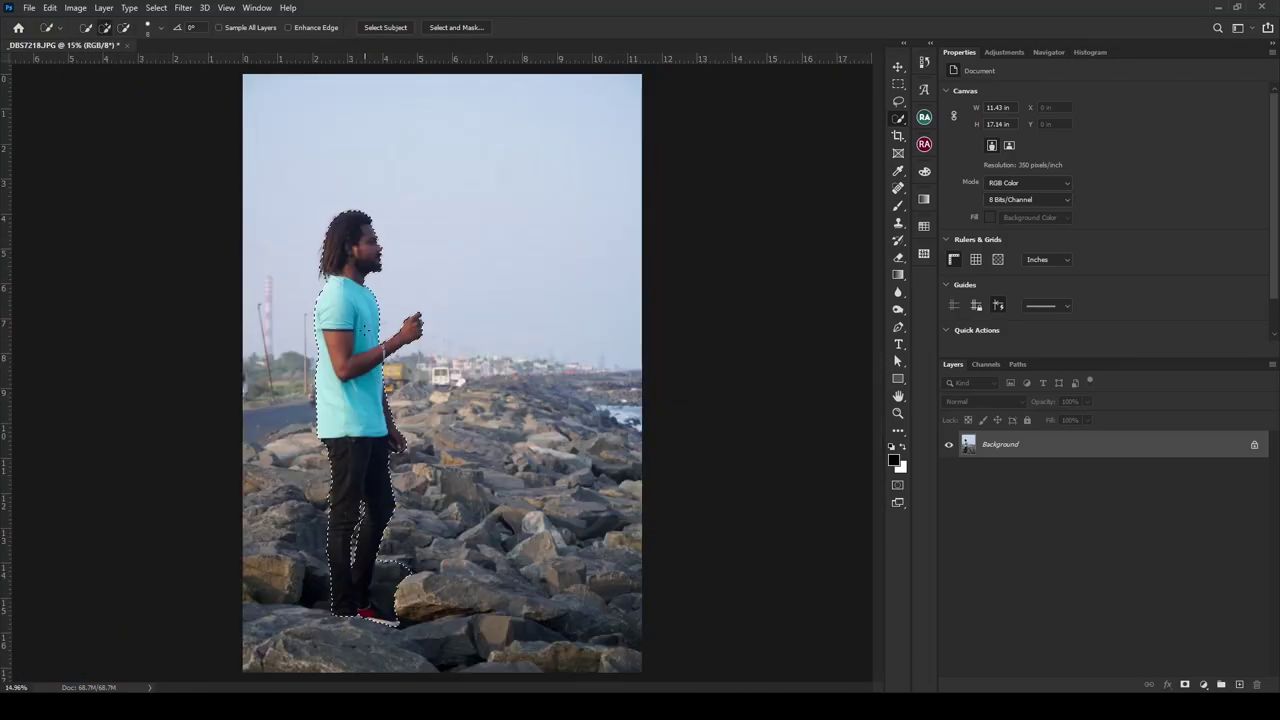
{"action": "scroll", "coordinate": [372, 215], "scroll_direction": "up", "scroll_amount": 3}
- Feather the selection by 1.5 pixels
{"action": "key", "text": "v"}
{"action": "key", "text": "shift+F6"}
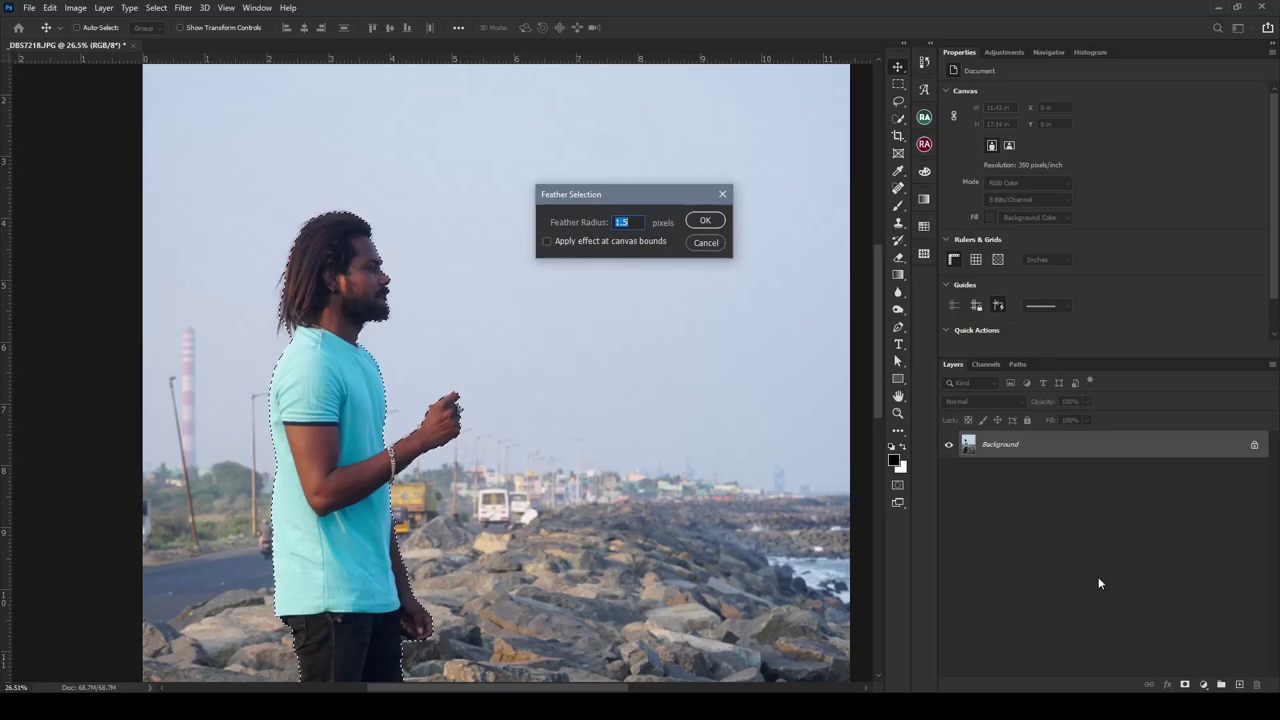
{"action": "key", "text": "Return"}
- Add a layer mask from the selection to hide the seaside background
{"action": "left_click", "coordinate": [1186, 683]}
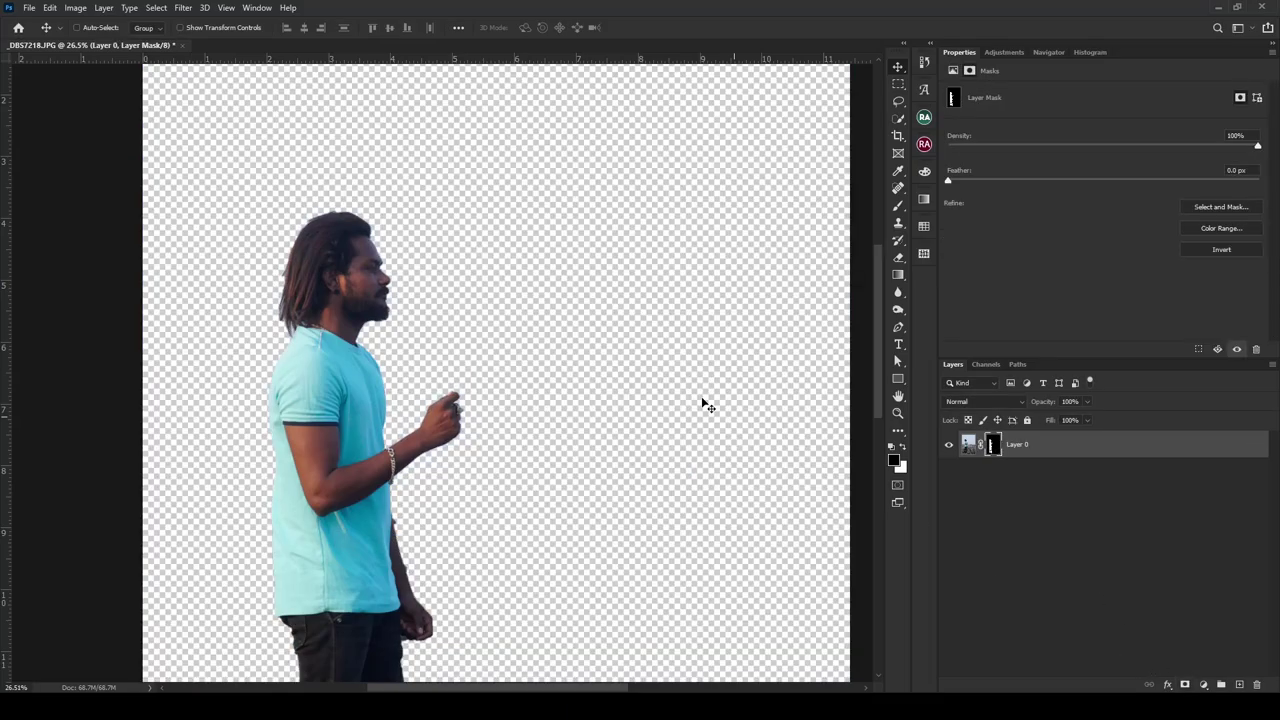
{"action": "scroll", "coordinate": [374, 330], "scroll_direction": "down", "scroll_amount": 3}
{"action": "scroll", "coordinate": [409, 623], "scroll_direction": "up", "scroll_amount": 2}
{"action": "scroll", "coordinate": [281, 518], "scroll_direction": "up", "scroll_amount": 5}
{"action": "scroll", "coordinate": [281, 518], "scroll_direction": "up", "scroll_amount": 2}
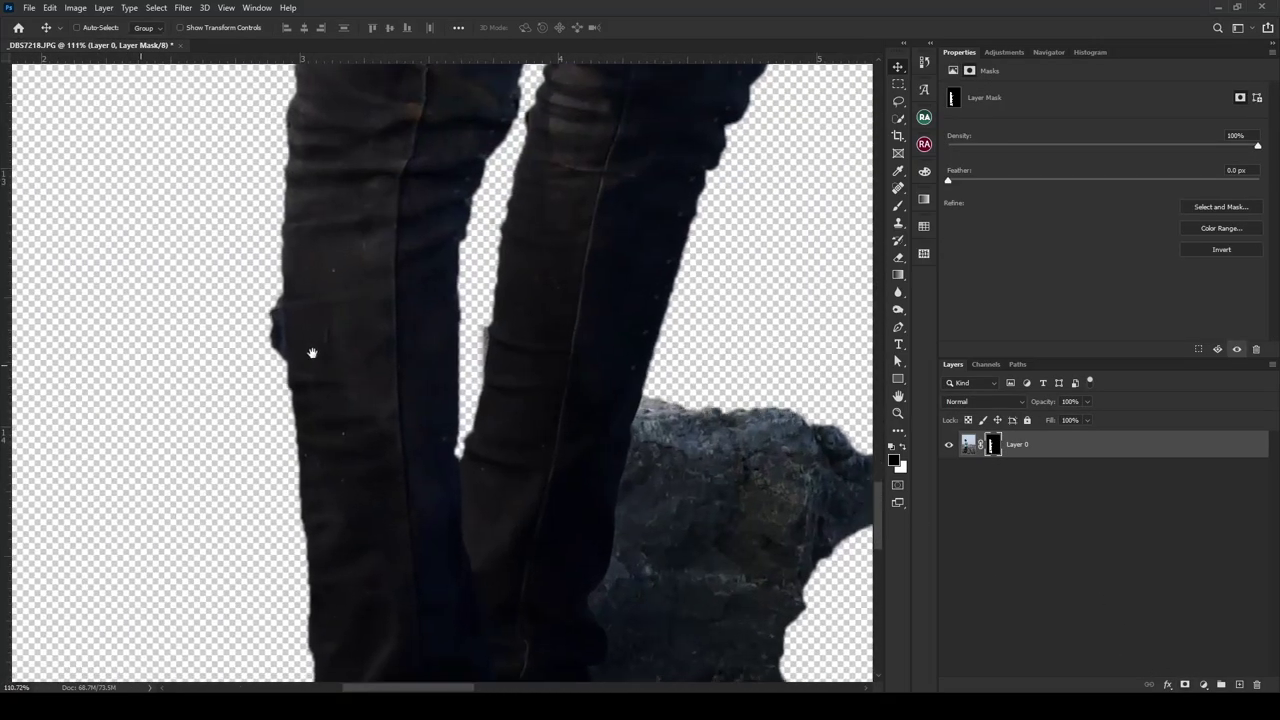
{"action": "scroll", "coordinate": [309, 349], "scroll_direction": "up", "scroll_amount": 2}
- Paint black on the mask with a 35 px brush to hide the jeans-edge bulge
{"action": "key", "text": "b"}
{"action": "key", "text": "bracketleft"}
{"action": "key", "text": "bracketleft"}
{"action": "key", "text": "bracketleft"}
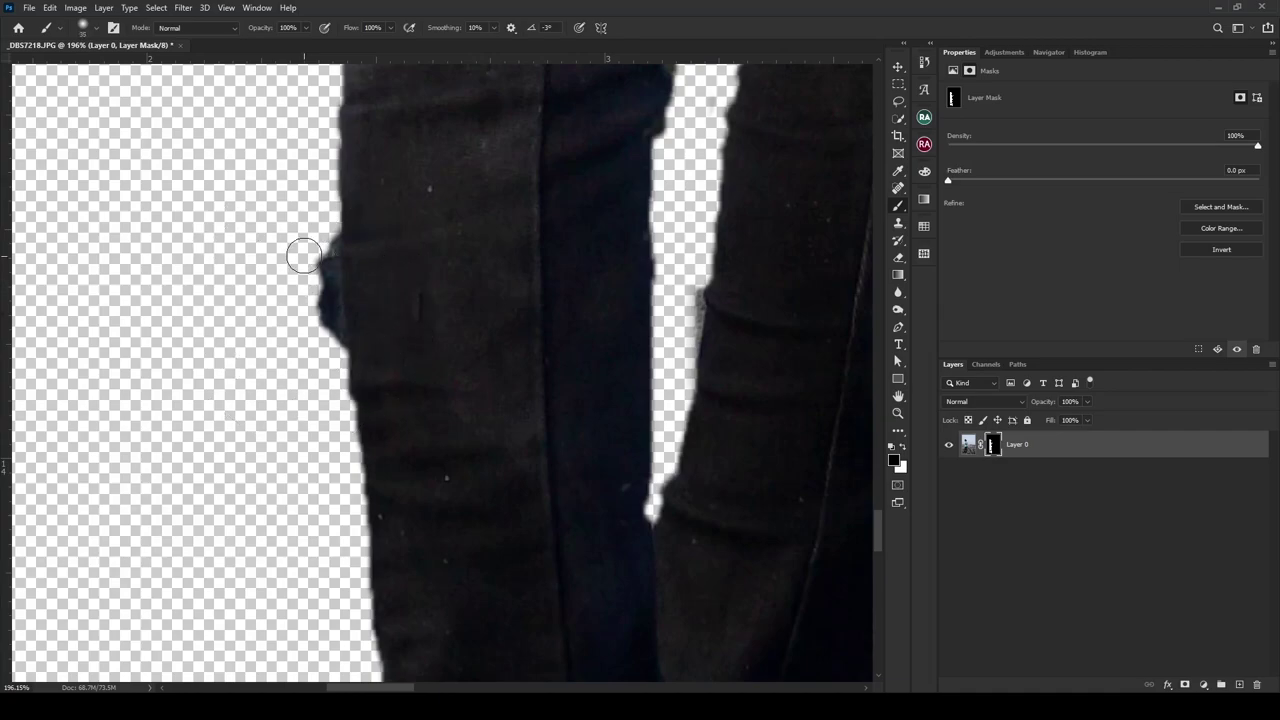
{"action": "scroll", "coordinate": [313, 278], "scroll_direction": "up", "scroll_amount": 2}
{"action": "mouse_move", "coordinate": [348, 187]}
{"action": "left_mouse_down"}
{"action": "mouse_move", "coordinate": [340, 318]}
{"action": "mouse_move", "coordinate": [325, 257]}
{"action": "left_mouse_up"}
{"action": "scroll", "coordinate": [316, 374], "scroll_direction": "down", "scroll_amount": 4}
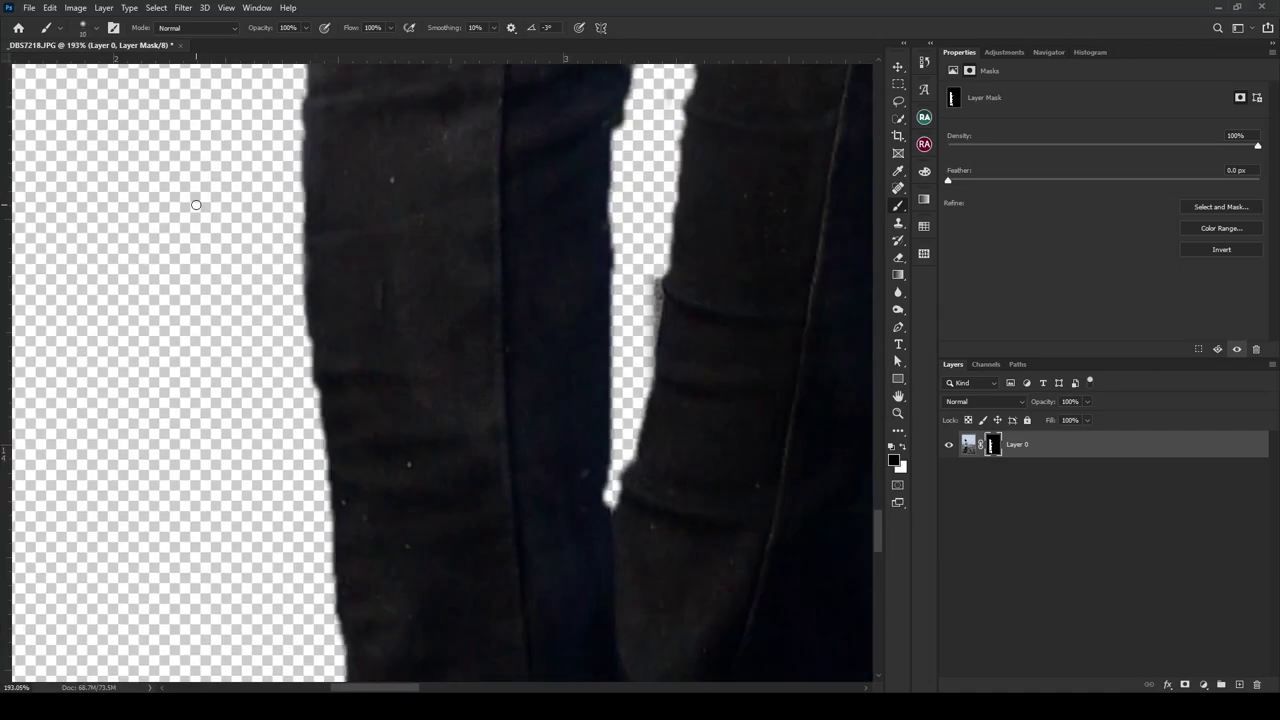
{"action": "scroll", "coordinate": [408, 237], "scroll_direction": "up", "scroll_amount": 2}
{"action": "scroll", "coordinate": [408, 237], "scroll_direction": "up", "scroll_amount": 1}
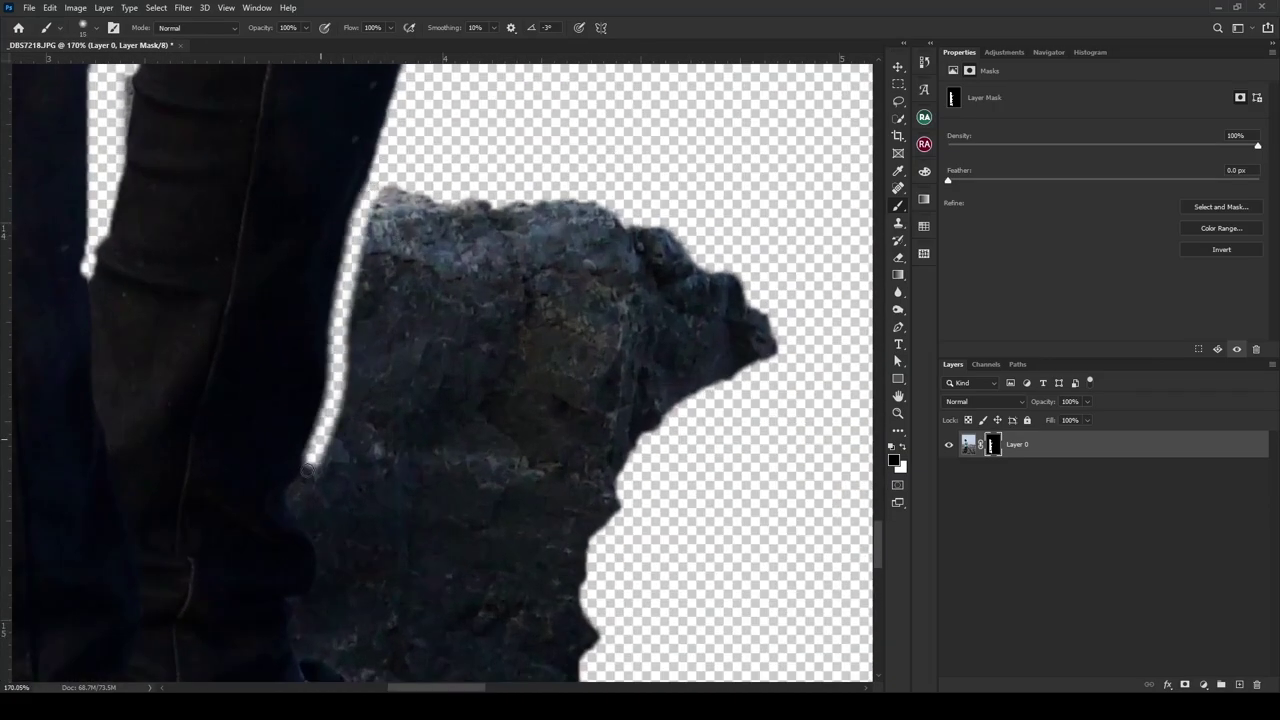
{"action": "left_click_drag", "start_coordinate": [313, 558], "coordinate": [340, 287]}
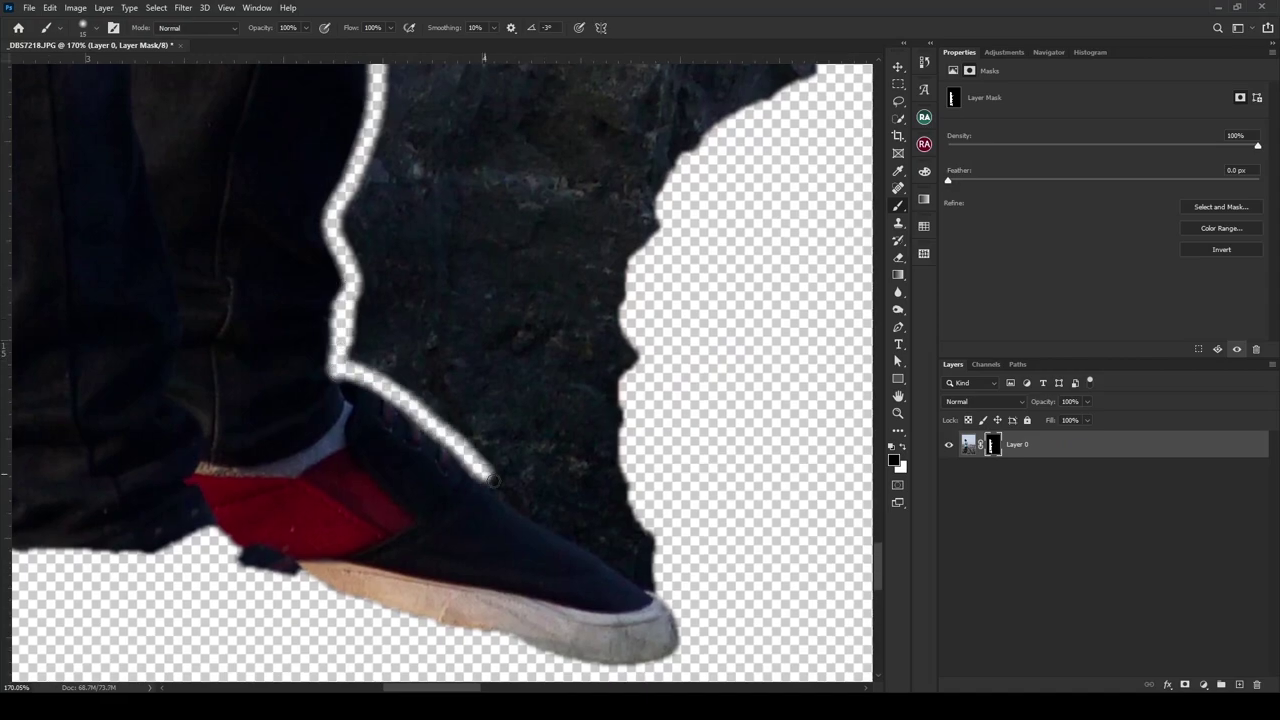
{"action": "scroll", "coordinate": [698, 599], "scroll_direction": "down", "scroll_amount": 2}
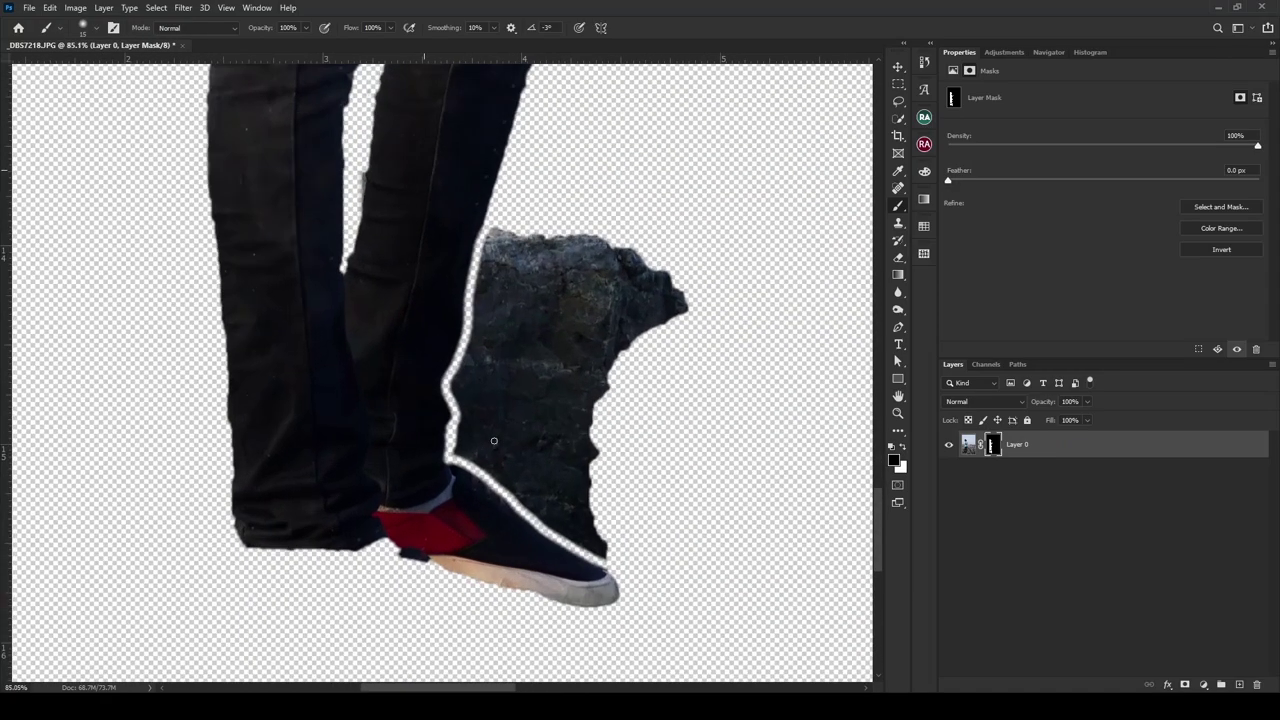
{"action": "key", "text": "l"}
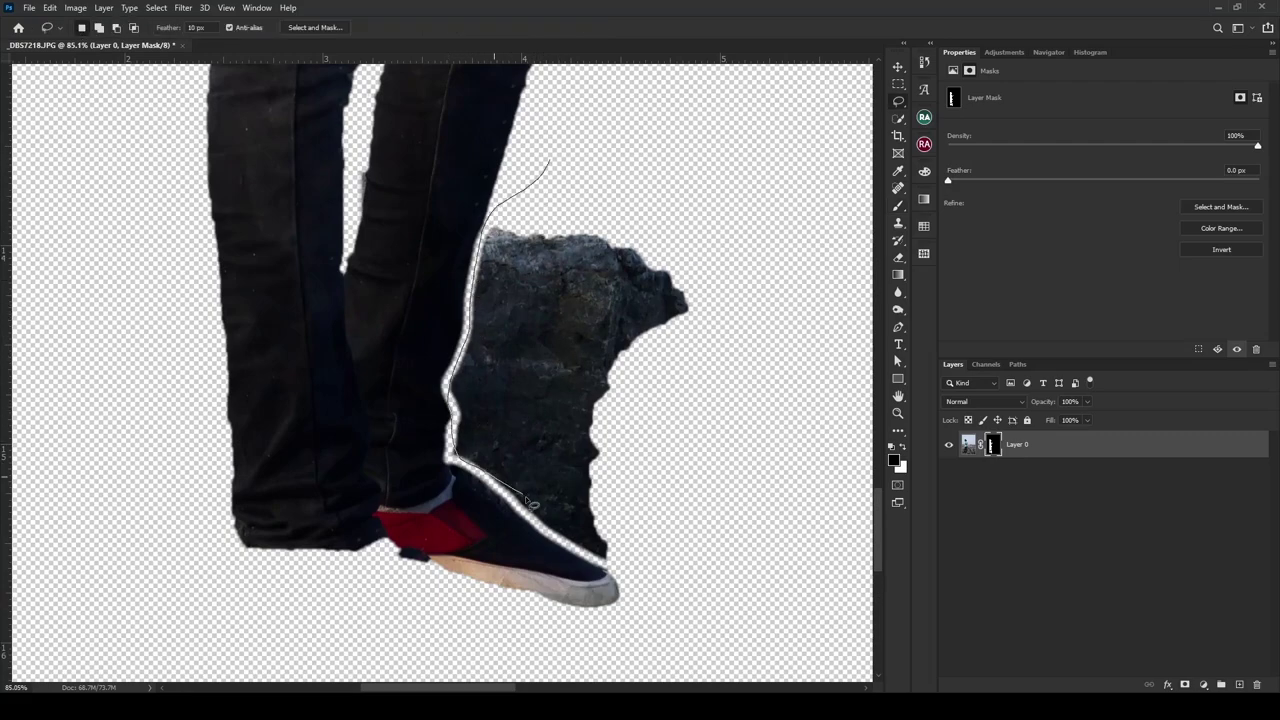
- Lasso the leftover rock and paint its top and edges out of the mask
{"action": "left_click_drag", "start_coordinate": [680, 567], "coordinate": [553, 159]}
{"action": "key", "text": "b"}
{"action": "scroll", "coordinate": [519, 330], "scroll_direction": "up", "scroll_amount": 1}
{"action": "left_click_drag", "start_coordinate": [505, 222], "coordinate": [490, 265]}
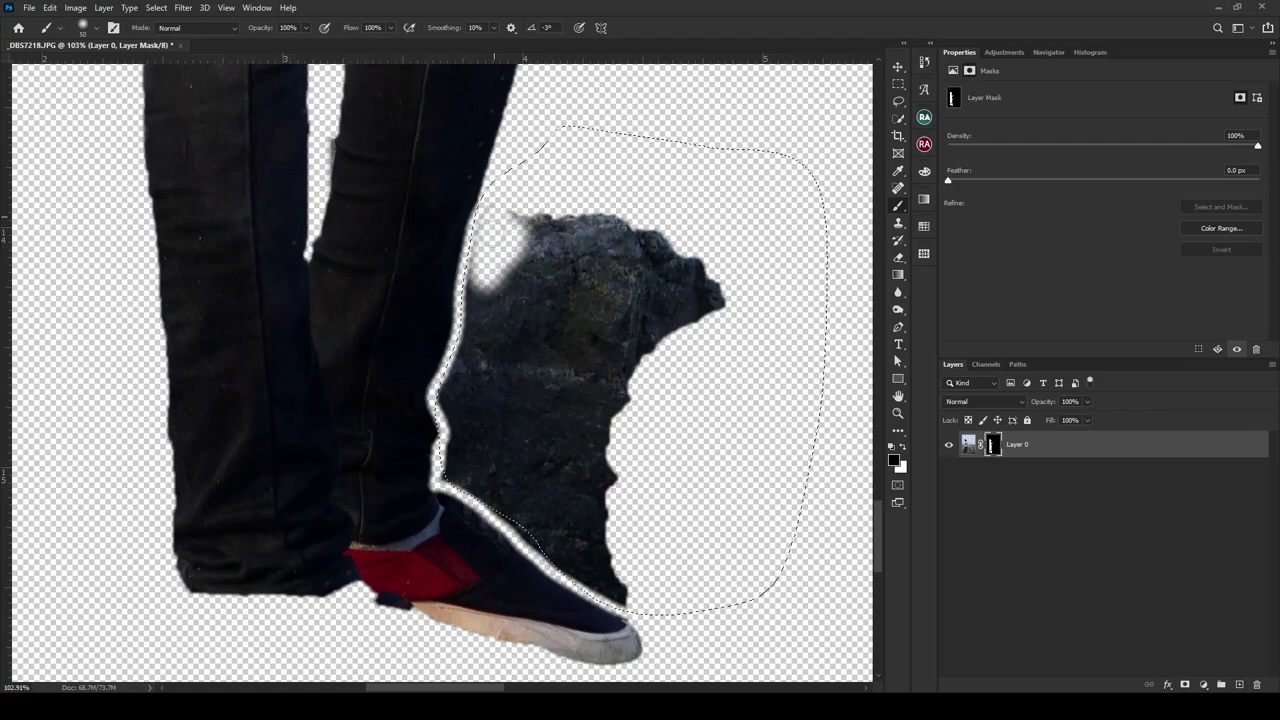
{"action": "mouse_move", "coordinate": [478, 315]}
{"action": "left_mouse_down"}
{"action": "mouse_move", "coordinate": [458, 428]}
{"action": "mouse_move", "coordinate": [540, 545]}
{"action": "mouse_move", "coordinate": [612, 598]}
{"action": "left_mouse_up"}
{"action": "mouse_move", "coordinate": [505, 440]}
{"action": "left_mouse_down"}
{"action": "mouse_move", "coordinate": [600, 560]}
{"action": "mouse_move", "coordinate": [545, 398]}
{"action": "left_mouse_up"}
- With a larger soft brush, deselect and mask out the remaining rock and grey shoe shadow
{"action": "right_click", "coordinate": [544, 398]}
{"action": "left_click", "coordinate": [643, 520]}
{"action": "key", "text": "Return"}
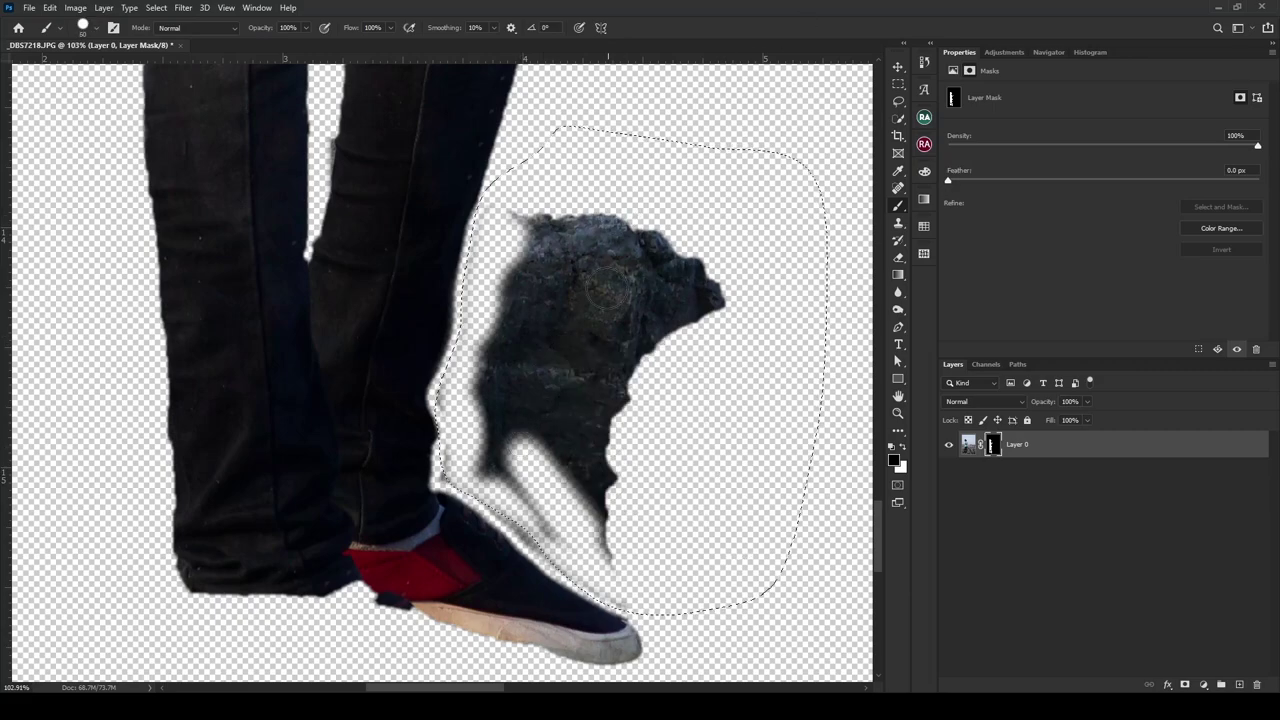
{"action": "key", "text": "ctrl+d"}
{"action": "mouse_move", "coordinate": [600, 180]}
{"action": "left_mouse_down"}
{"action": "mouse_move", "coordinate": [563, 286]}
{"action": "mouse_move", "coordinate": [497, 290]}
{"action": "left_mouse_up"}
{"action": "mouse_move", "coordinate": [543, 344]}
{"action": "left_mouse_down"}
{"action": "mouse_move", "coordinate": [498, 346]}
{"action": "mouse_move", "coordinate": [486, 400]}
{"action": "mouse_move", "coordinate": [591, 366]}
{"action": "mouse_move", "coordinate": [711, 246]}
{"action": "mouse_move", "coordinate": [617, 545]}
{"action": "left_mouse_up"}
{"action": "scroll", "coordinate": [620, 545], "scroll_direction": "up", "scroll_amount": 3}
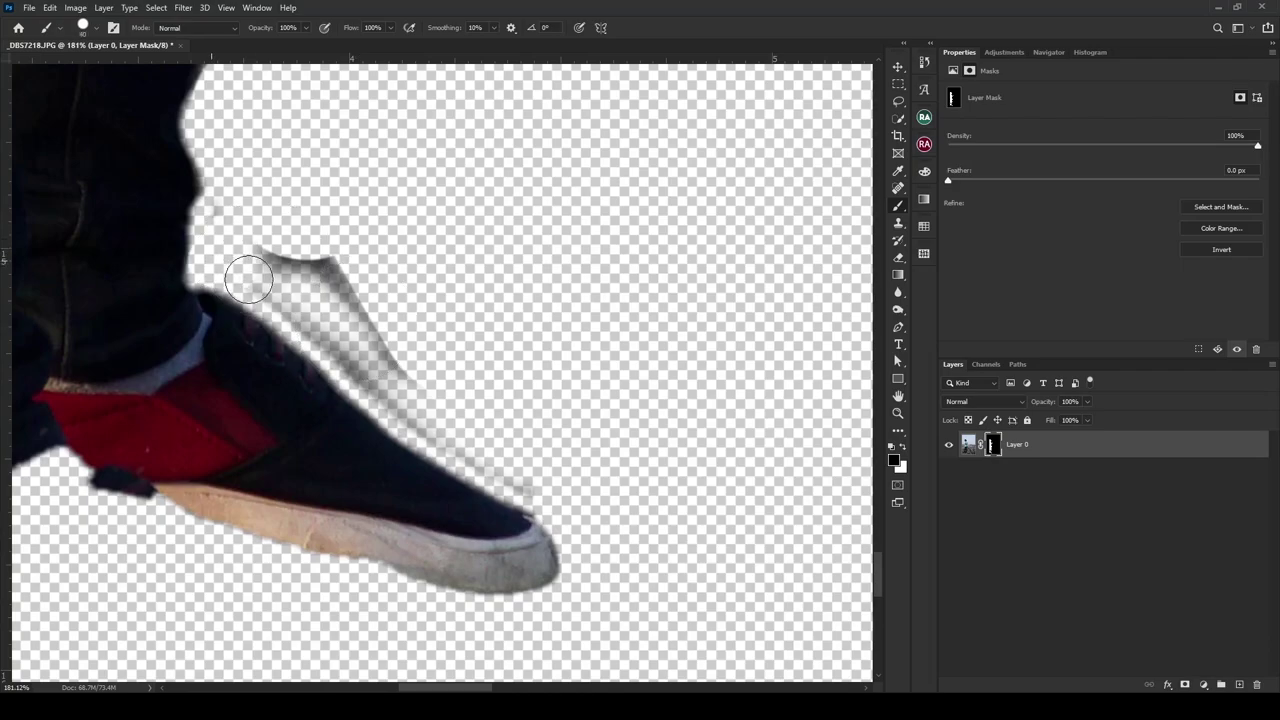
{"action": "left_click_drag", "start_coordinate": [248, 279], "coordinate": [505, 467]}
{"action": "left_click_drag", "start_coordinate": [351, 326], "coordinate": [371, 291]}
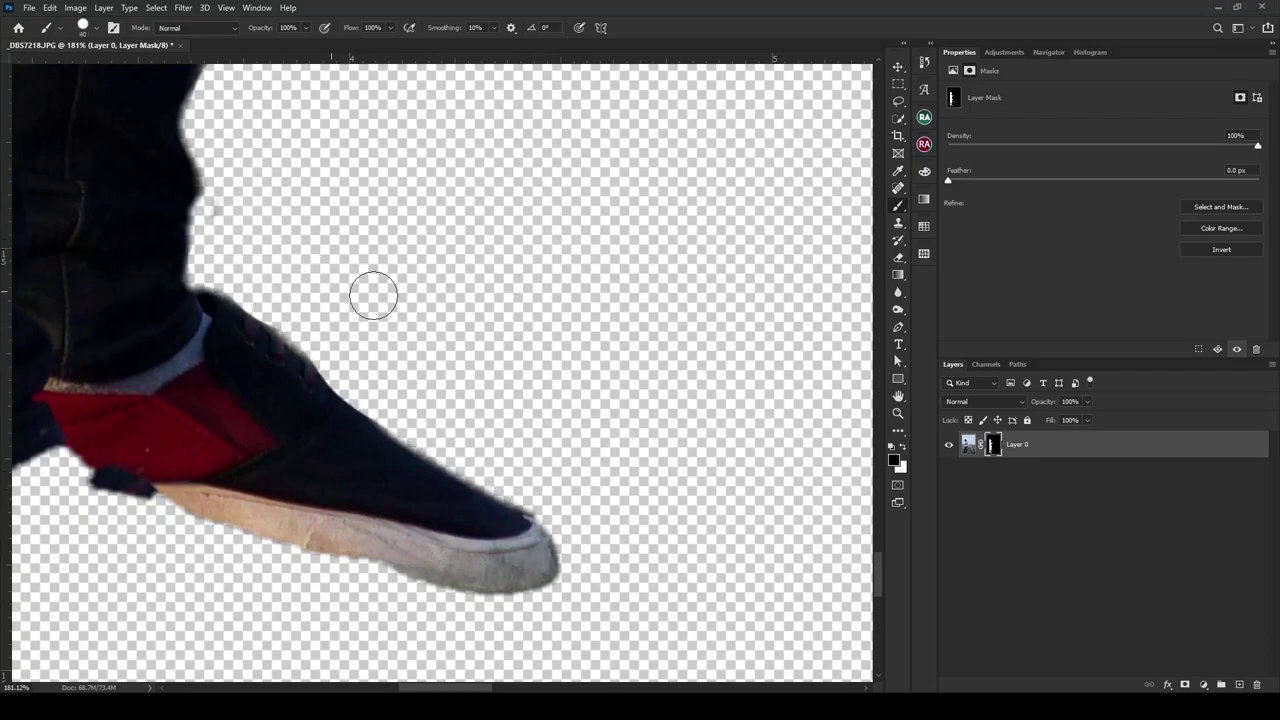
{"action": "scroll", "coordinate": [637, 466], "scroll_direction": "down", "scroll_amount": 3}
{"action": "scroll", "coordinate": [646, 300], "scroll_direction": "down", "scroll_amount": 2}
{"action": "scroll", "coordinate": [536, 216], "scroll_direction": "up", "scroll_amount": 4}
{"action": "scroll", "coordinate": [536, 216], "scroll_direction": "up", "scroll_amount": 3}
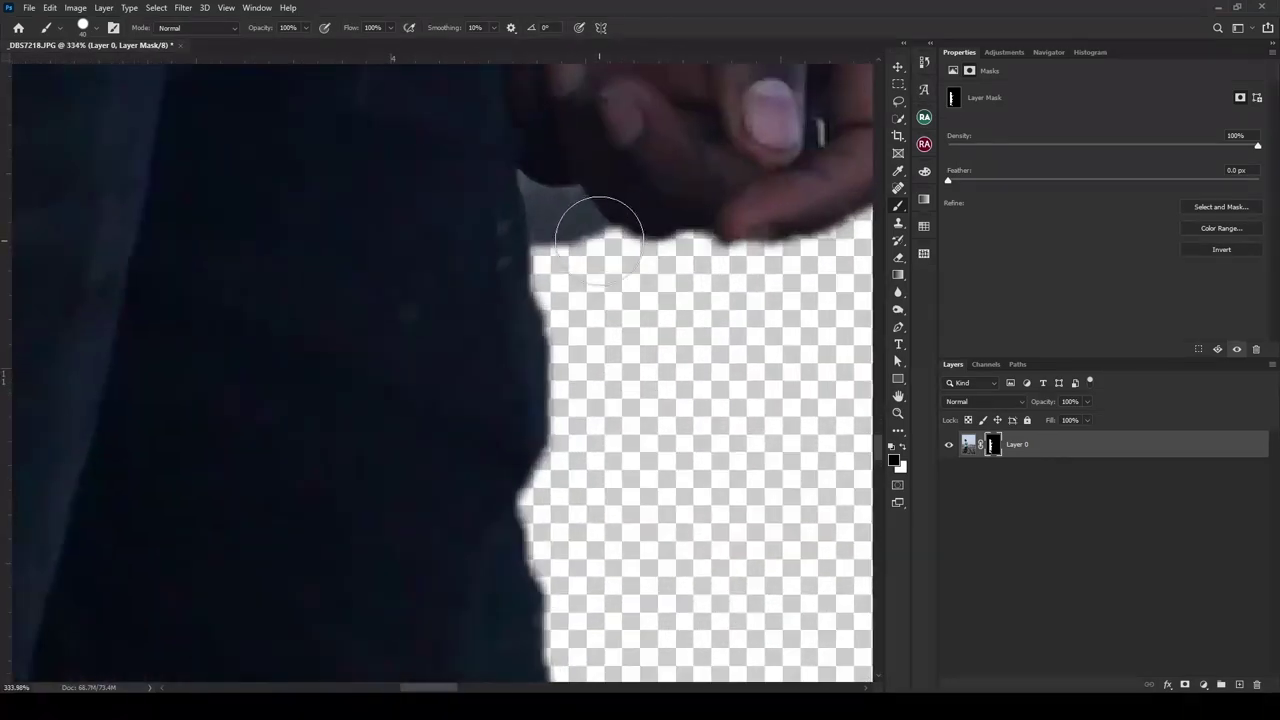
{"action": "scroll", "coordinate": [591, 214], "scroll_direction": "up", "scroll_amount": 2}
{"action": "scroll", "coordinate": [471, 337], "scroll_direction": "up", "scroll_amount": 3}
{"action": "scroll", "coordinate": [353, 315], "scroll_direction": "down", "scroll_amount": 2}
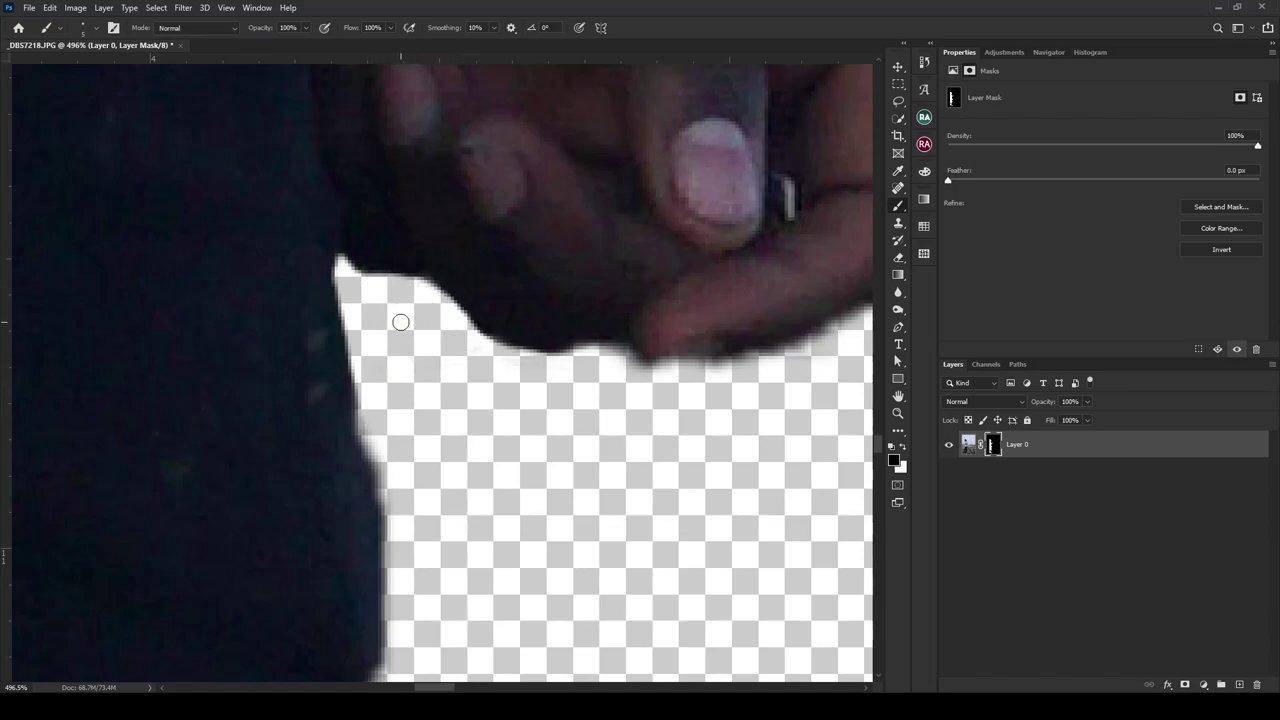
{"action": "scroll", "coordinate": [400, 321], "scroll_direction": "down", "scroll_amount": 10}
{"action": "scroll", "coordinate": [453, 127], "scroll_direction": "up", "scroll_amount": 5}
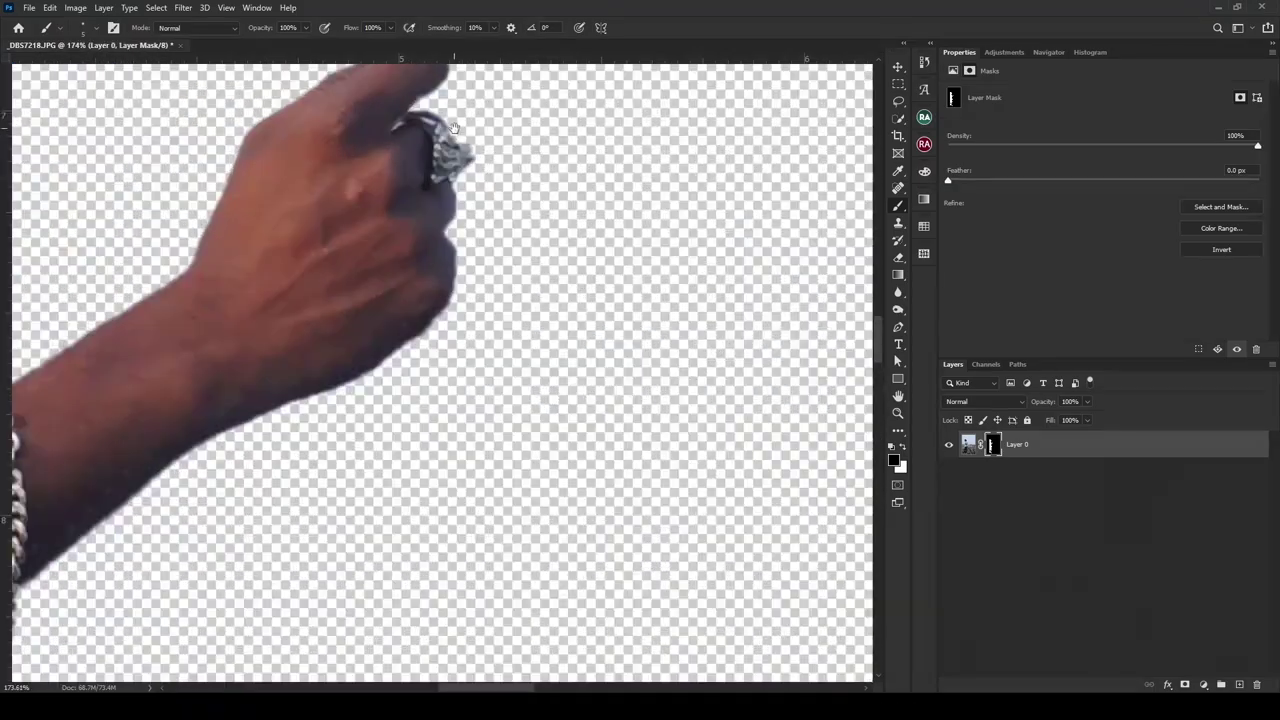
{"action": "scroll", "coordinate": [453, 127], "scroll_direction": "down", "scroll_amount": 3}
{"action": "scroll", "coordinate": [453, 127], "scroll_direction": "down", "scroll_amount": 3}
{"action": "scroll", "coordinate": [487, 333], "scroll_direction": "up", "scroll_amount": 2}
{"action": "scroll", "coordinate": [487, 333], "scroll_direction": "up", "scroll_amount": 3}
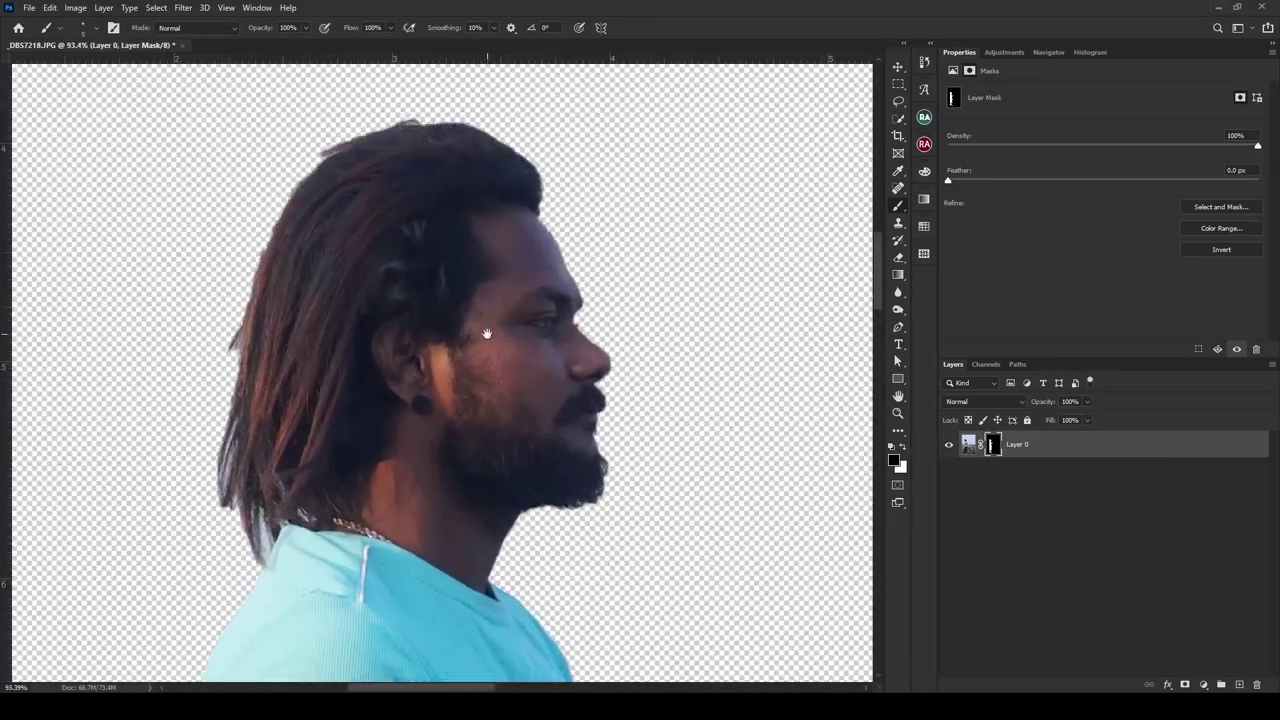
- Clean the speckled beard edge at the chin in Select and Mask and apply it
{"action": "key", "text": "ctrl+alt+r"}
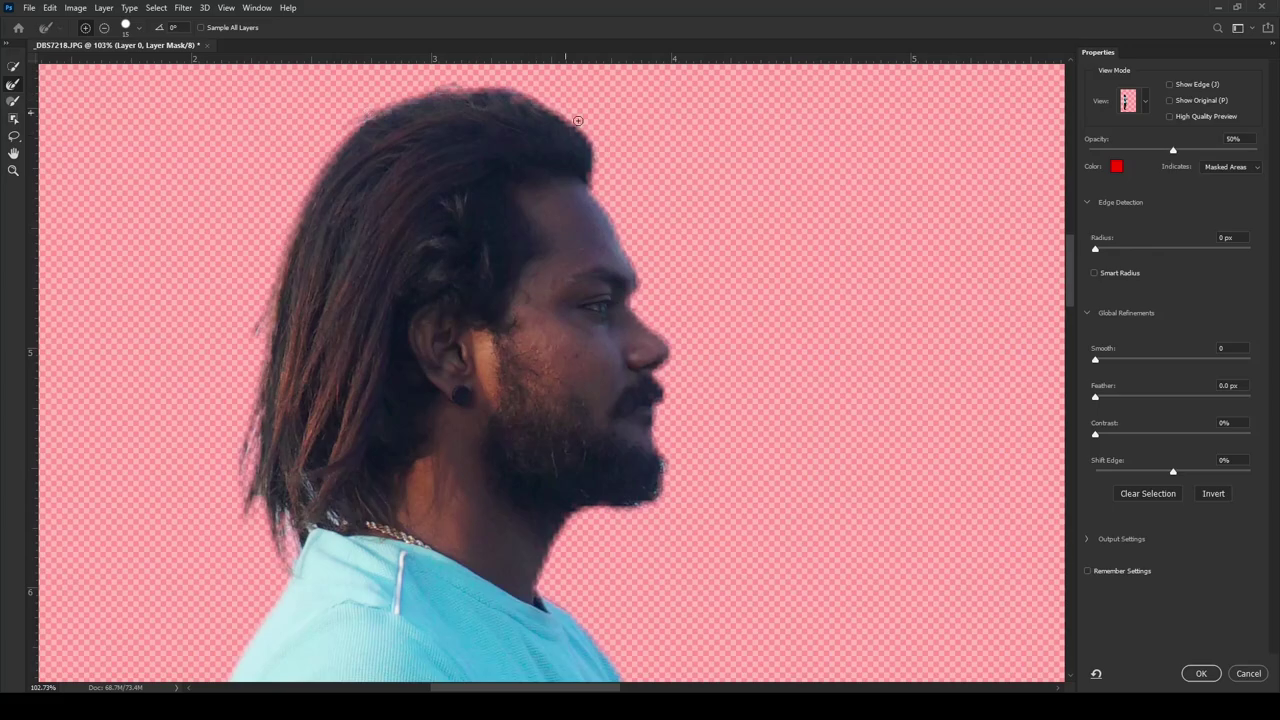
{"action": "scroll", "coordinate": [660, 511], "scroll_direction": "up", "scroll_amount": 5}
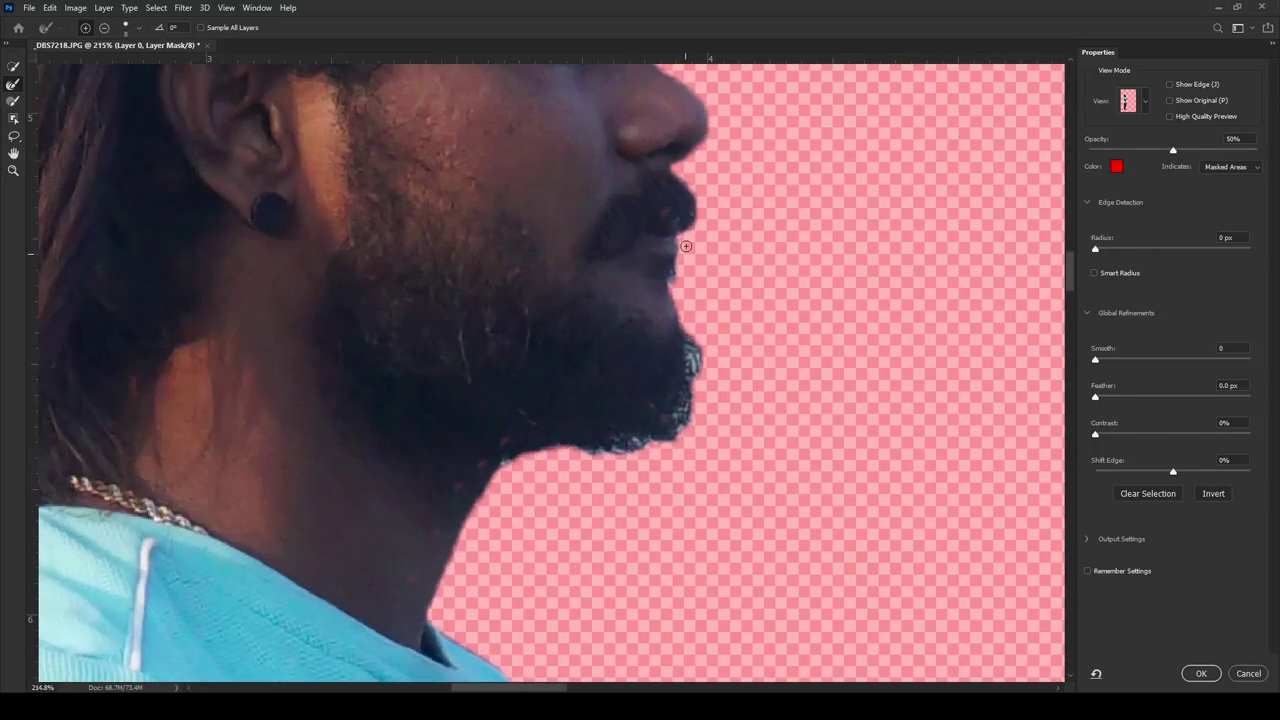
{"action": "left_click_drag", "start_coordinate": [686, 342], "coordinate": [690, 348]}
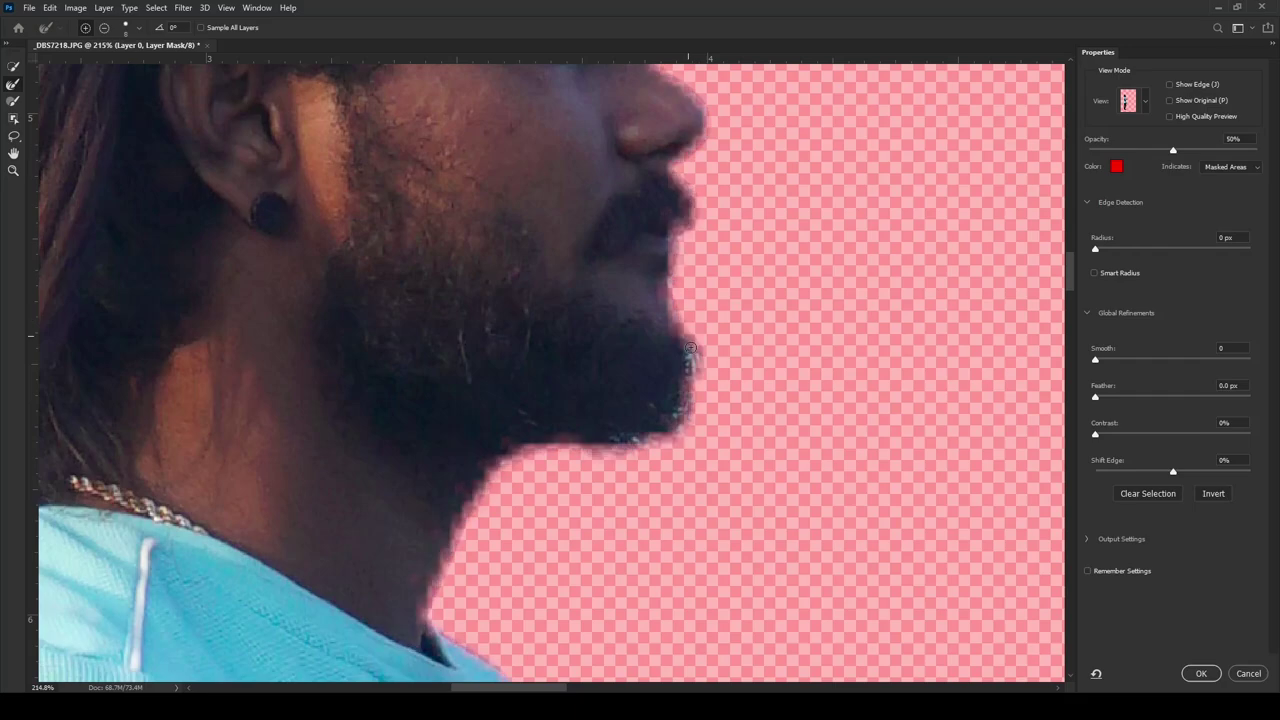
{"action": "scroll", "coordinate": [500, 465], "scroll_direction": "down", "scroll_amount": 5}
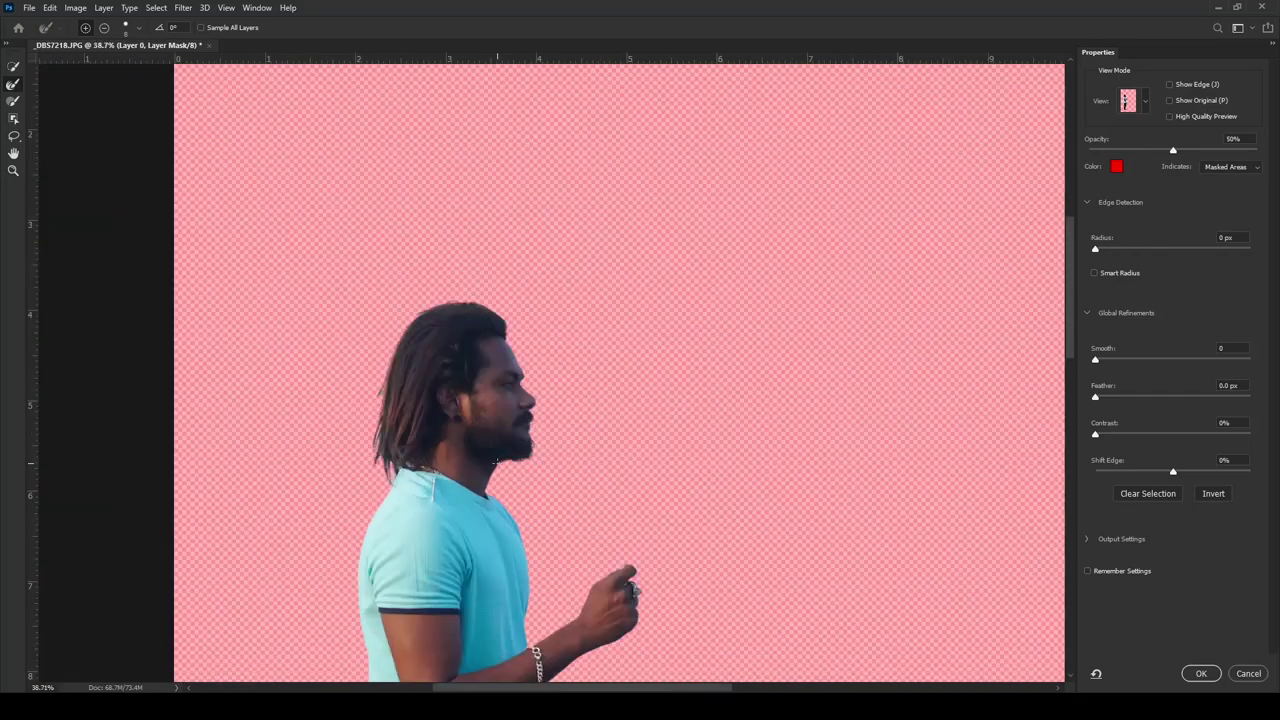
{"action": "key", "text": "Return"}
{"action": "scroll", "coordinate": [480, 455], "scroll_direction": "down", "scroll_amount": 2}
{"action": "scroll", "coordinate": [430, 430], "scroll_direction": "down", "scroll_amount": 2}
- Shift the man slightly right and crop the canvas to a larger 4:5 area
{"action": "scroll", "coordinate": [426, 427], "scroll_direction": "up", "scroll_amount": 1}
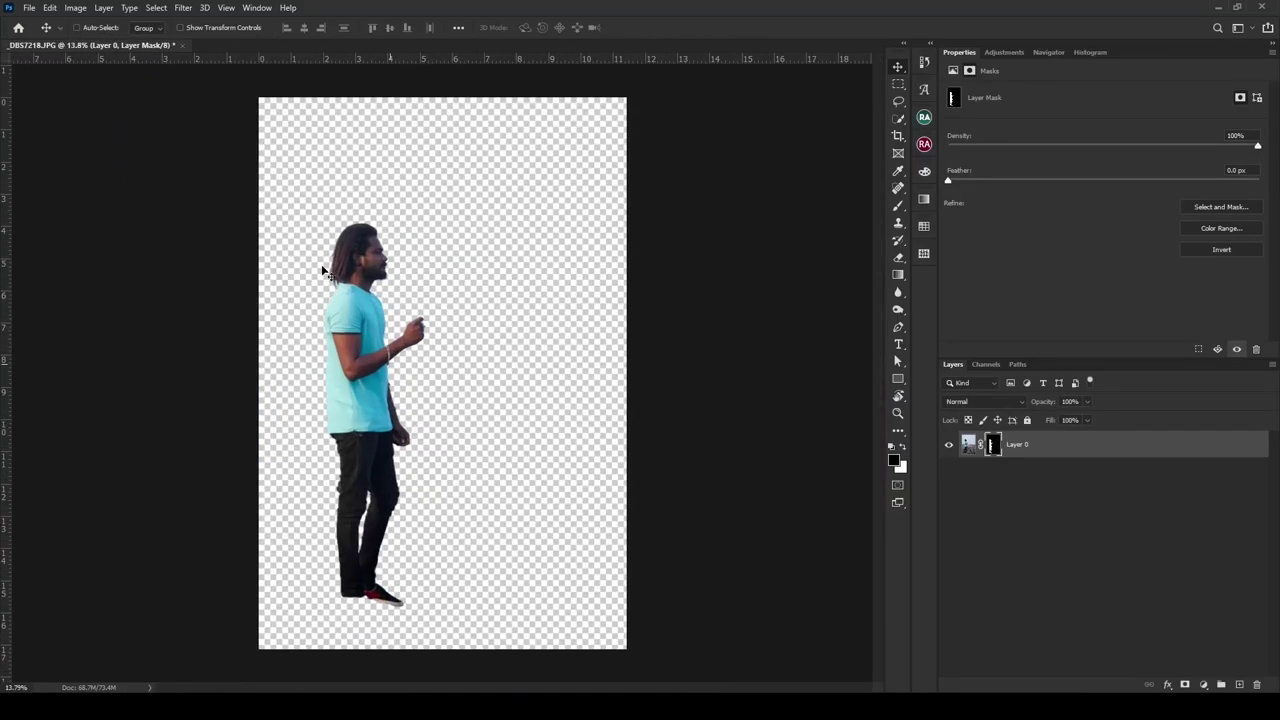
{"action": "left_click_drag", "start_coordinate": [368, 378], "coordinate": [410, 350]}
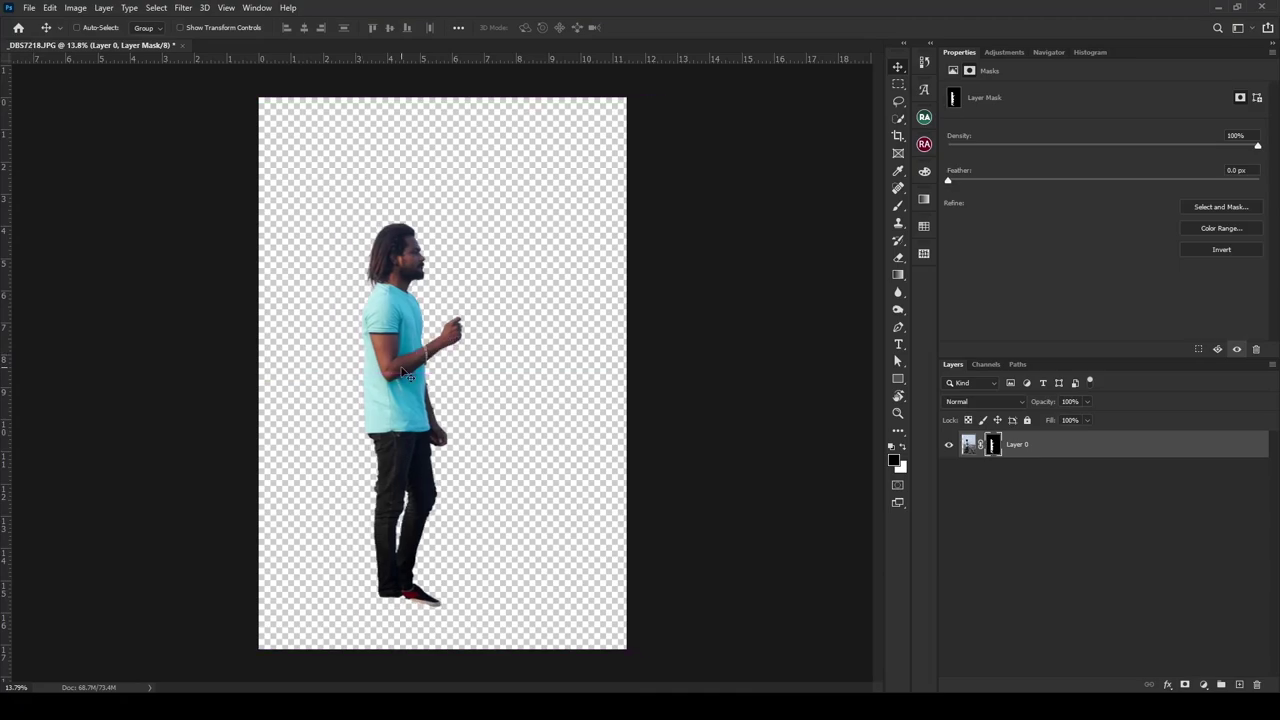
{"action": "key", "text": "c"}
{"action": "key", "text": "ctrl+minus"}
{"action": "right_click", "coordinate": [410, 311]}
{"action": "left_click", "coordinate": [437, 440]}
{"action": "left_click_drag", "start_coordinate": [440, 123], "coordinate": [445, 100]}
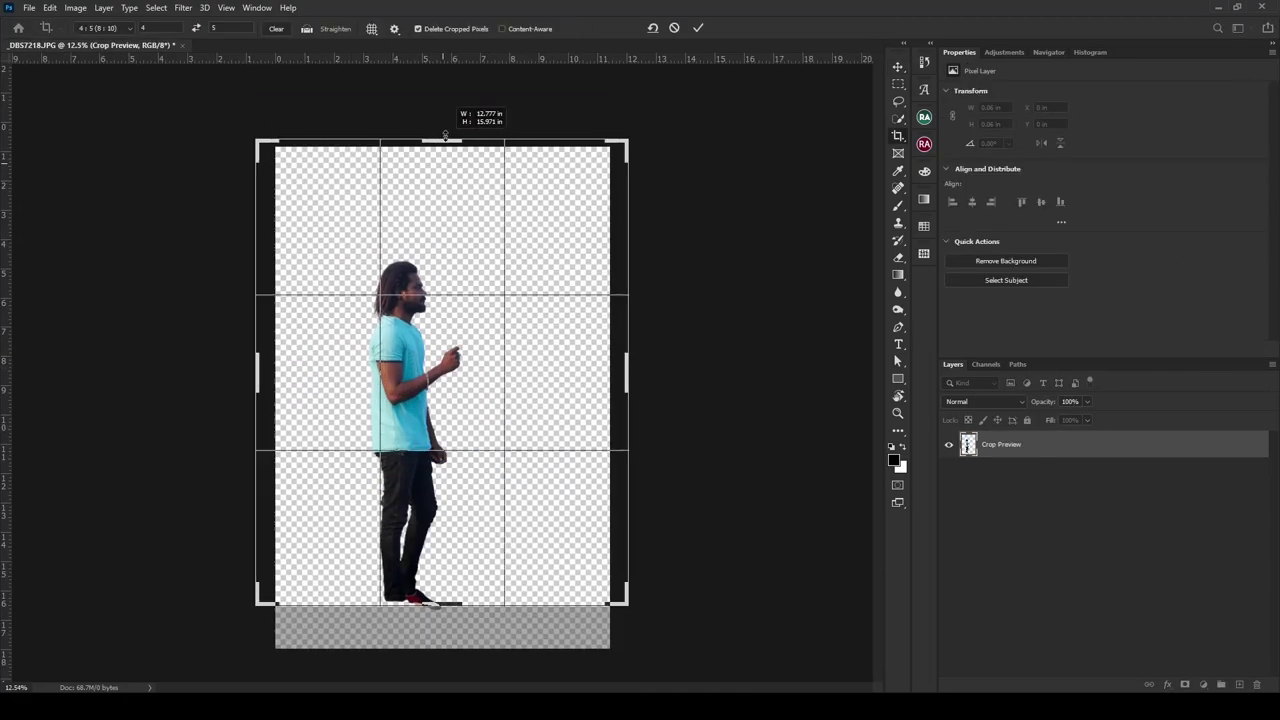
{"action": "left_click_drag", "start_coordinate": [407, 433], "coordinate": [422, 402]}
{"action": "key", "text": "Return"}
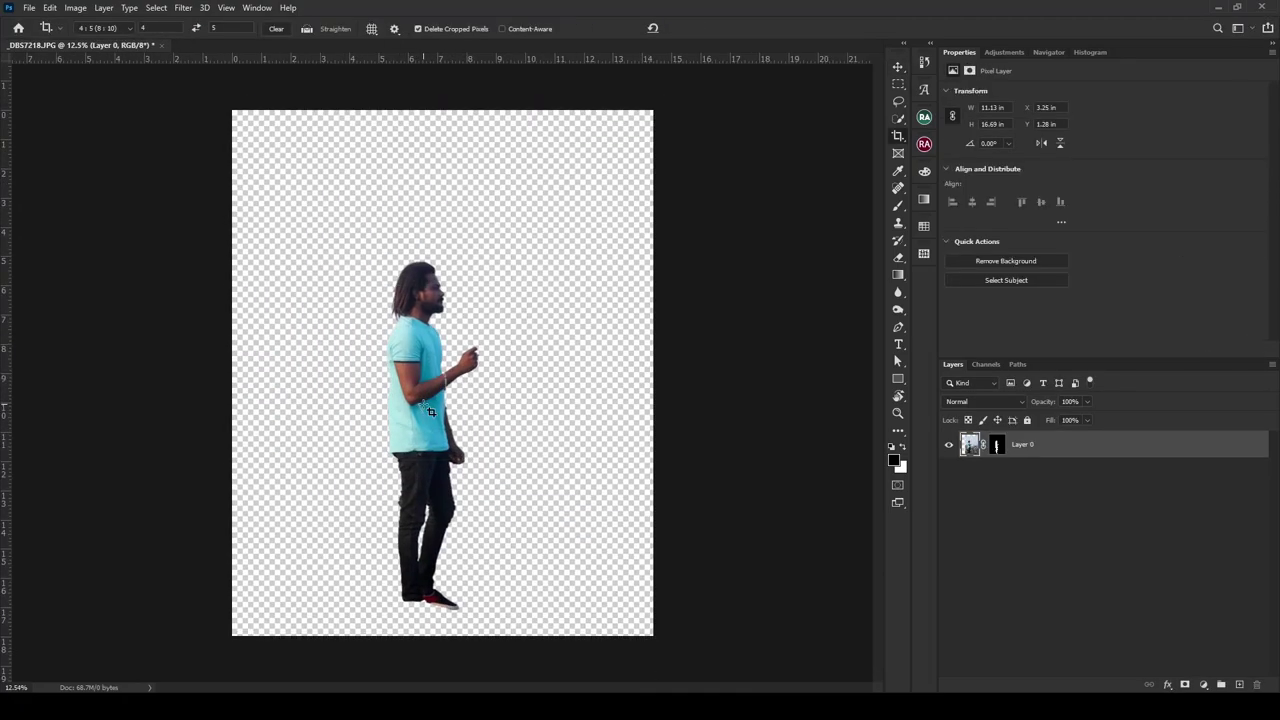
- Drag the New Year 2021 image from File Explorer into Photoshop
{"action": "key", "text": "v"}
{"action": "key", "text": "alt+Tab"}
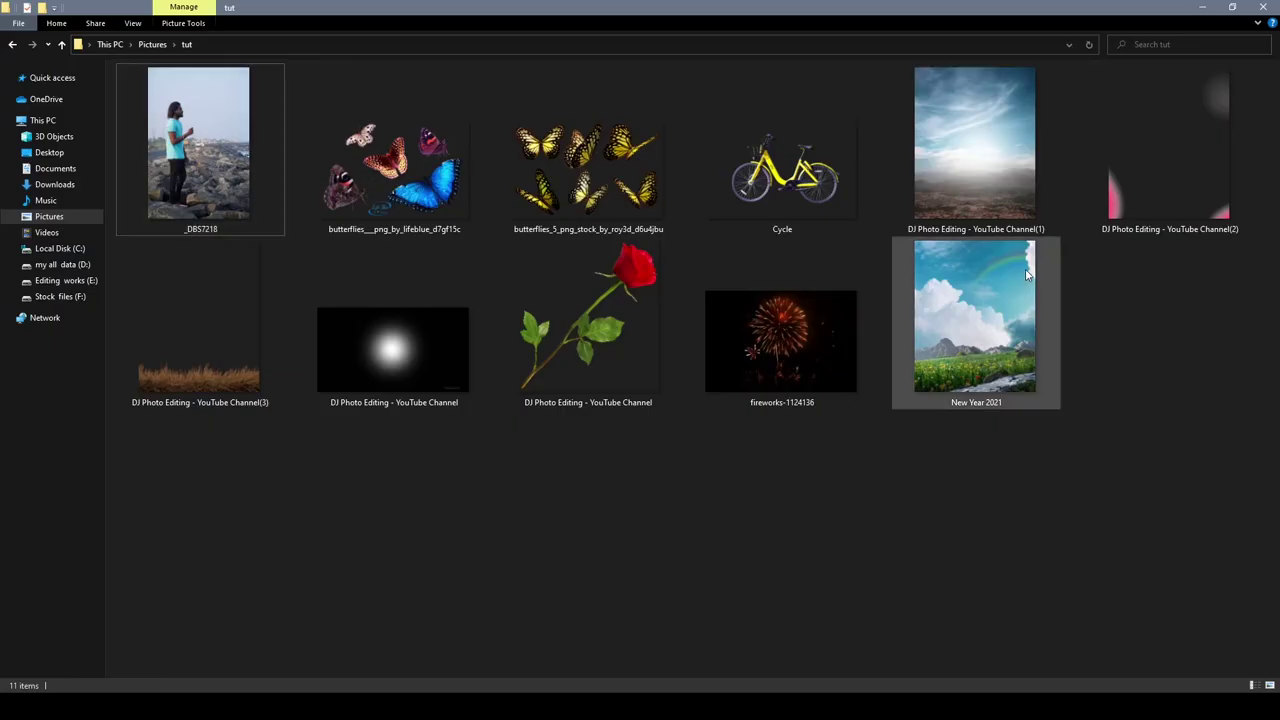
{"action": "left_click_drag", "start_coordinate": [994, 323], "coordinate": [375, 200]}
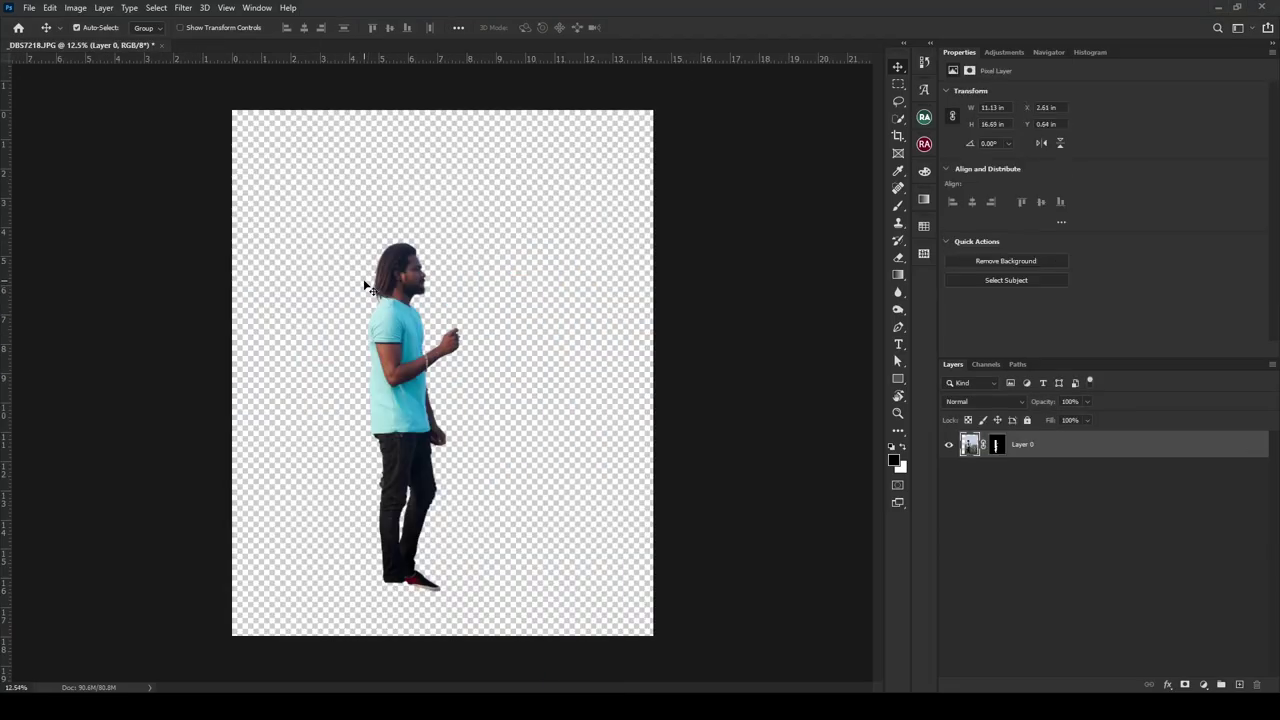
- Scale the pasted New Year 2021 scenery to cover the whole canvas
{"action": "left_click", "coordinate": [703, 287]}
{"action": "key", "text": "ctrl+t"}
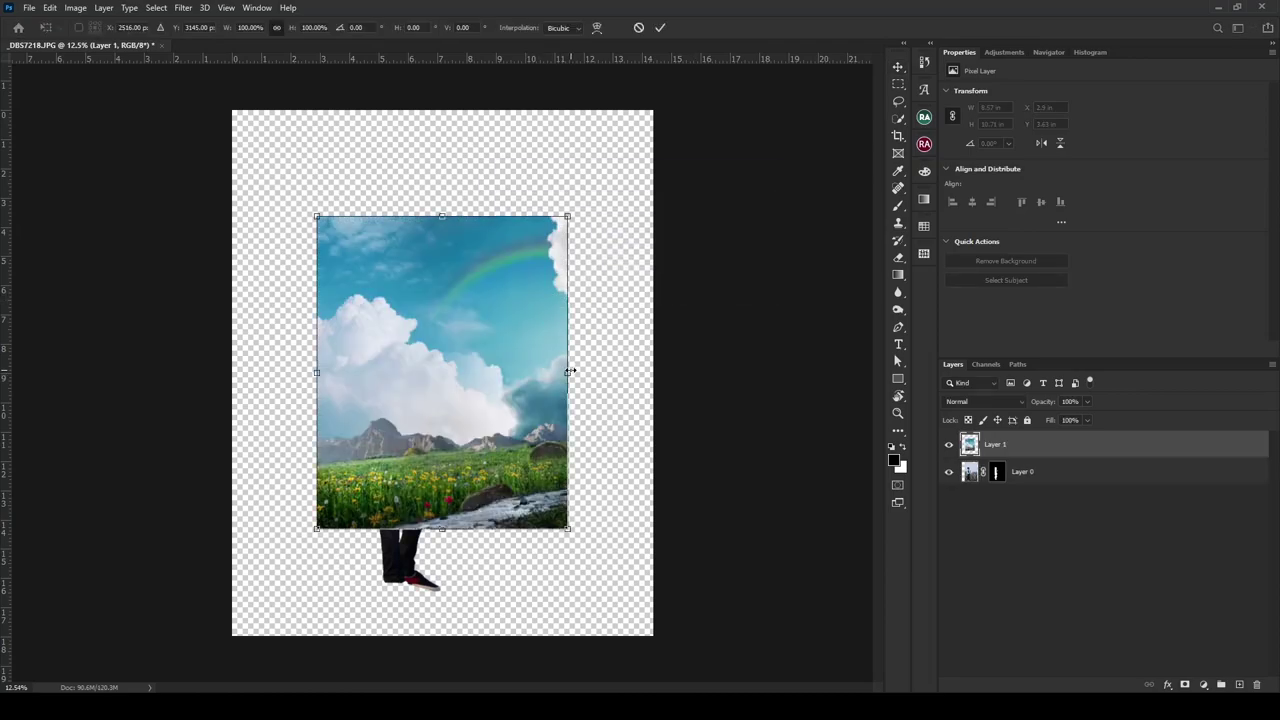
{"action": "left_click_drag", "start_coordinate": [571, 371], "coordinate": [686, 371]}
{"action": "left_click_drag", "start_coordinate": [523, 340], "coordinate": [443, 303]}
{"action": "left_click_drag", "start_coordinate": [599, 563], "coordinate": [652, 635]}
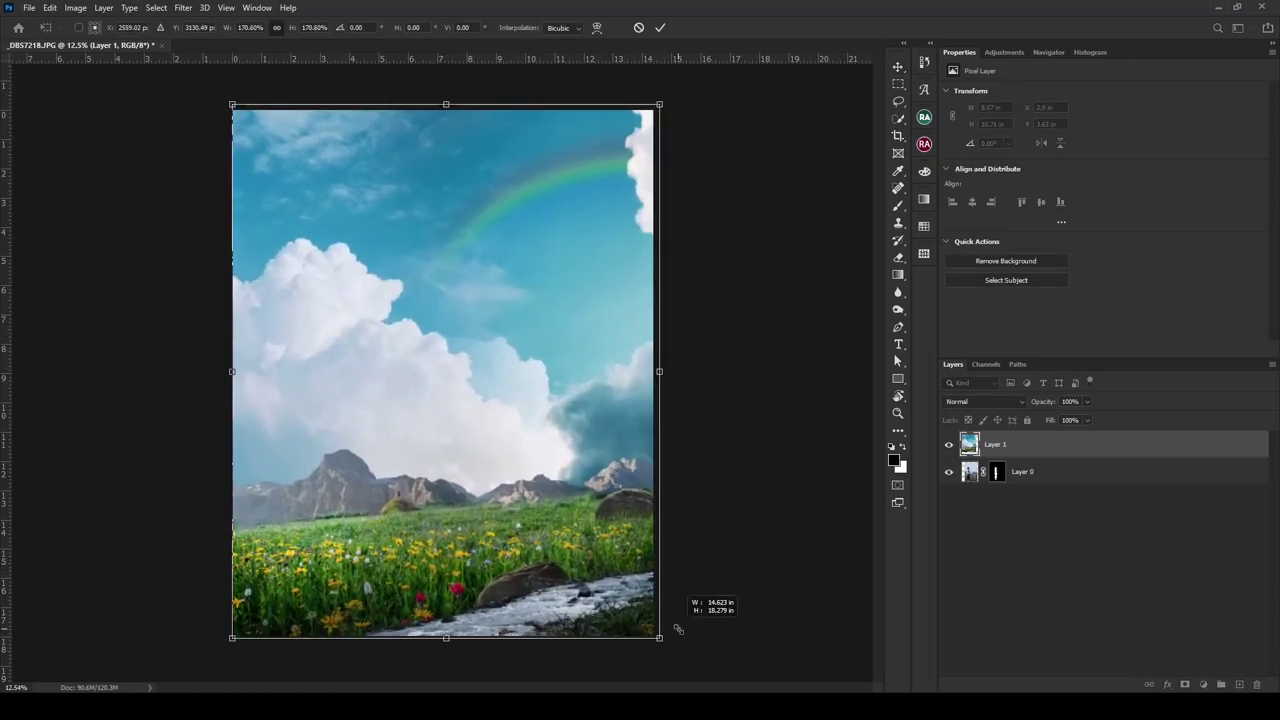
{"action": "key", "text": "Return"}
{"action": "key", "text": "ctrl+0"}
- Move the scenery layer below the man and select his Layer 0
{"action": "left_click_drag", "start_coordinate": [995, 487], "coordinate": [1015, 526]}
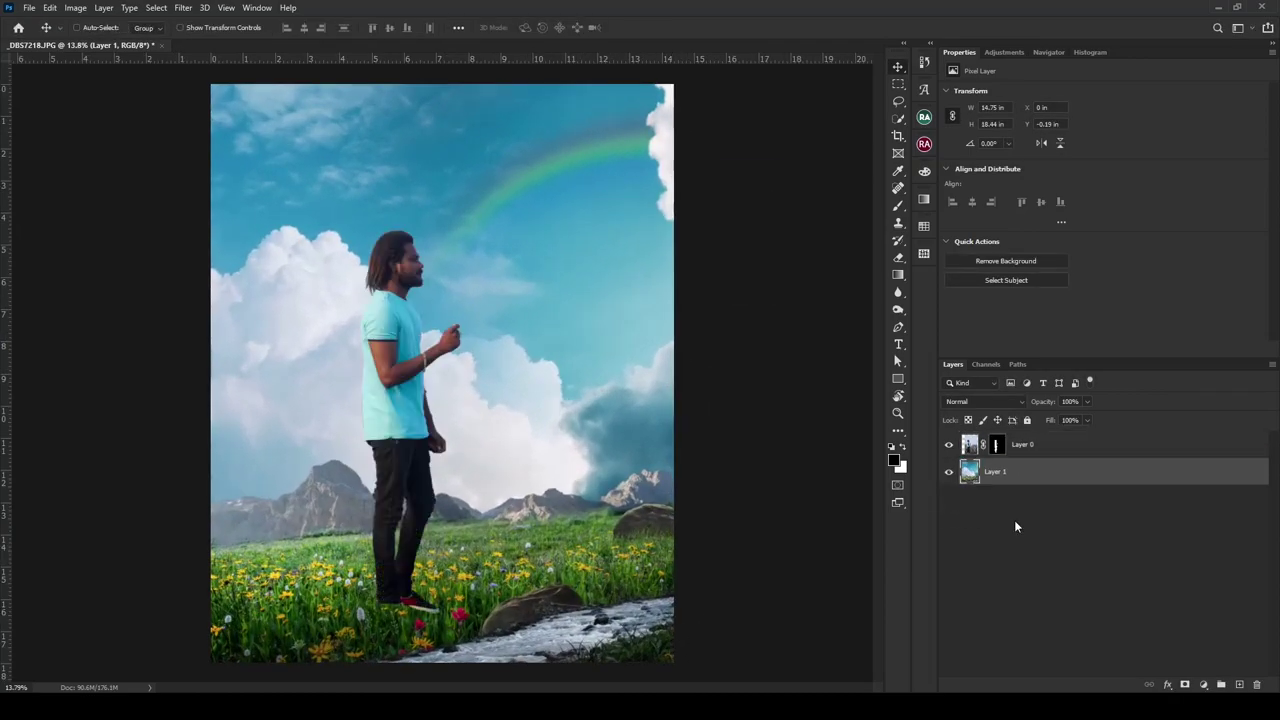
{"action": "left_click", "coordinate": [1030, 448]}
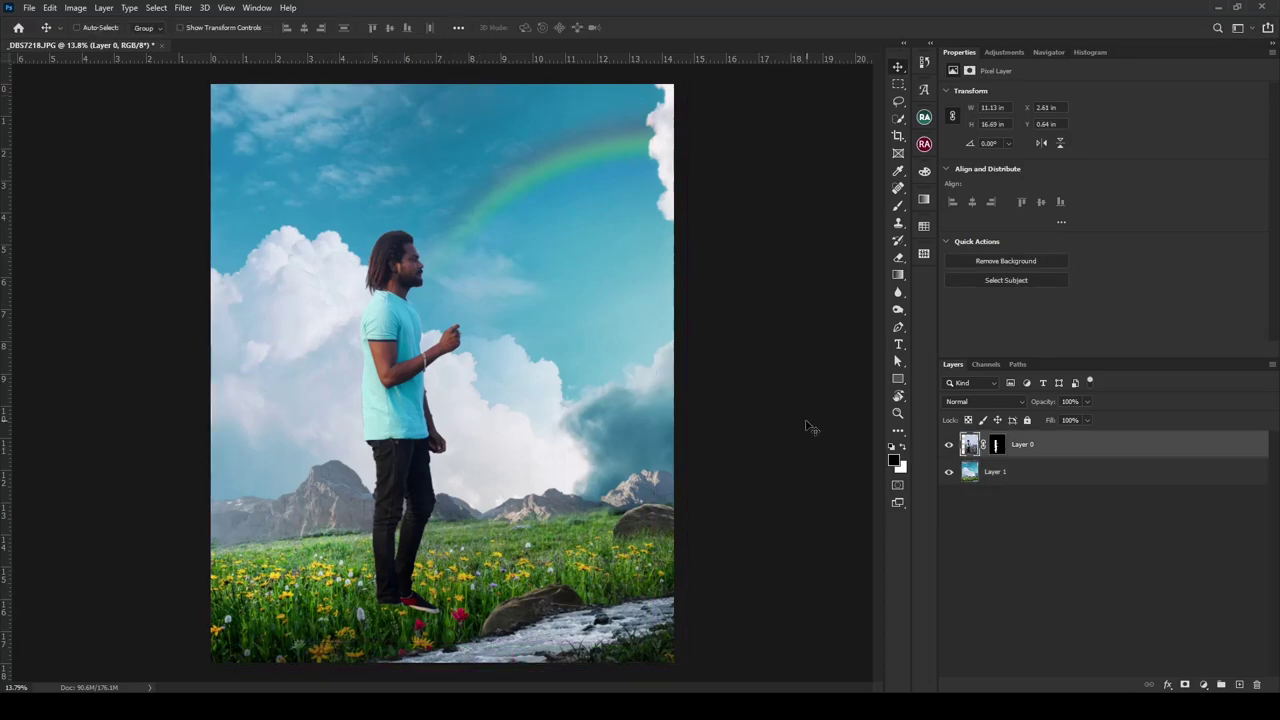
{"action": "scroll", "coordinate": [327, 226], "scroll_direction": "up", "scroll_amount": 3}
{"action": "scroll", "coordinate": [327, 226], "scroll_direction": "up", "scroll_amount": 2}
{"action": "scroll", "coordinate": [327, 226], "scroll_direction": "down", "scroll_amount": 5}
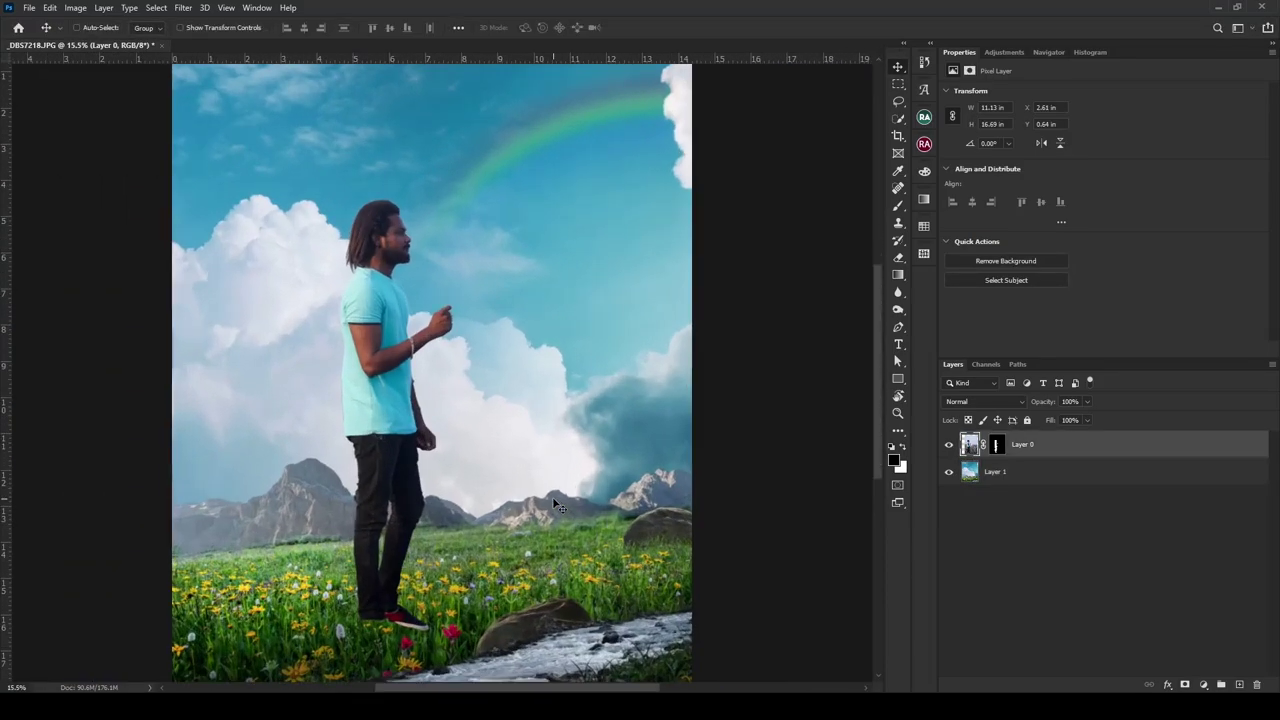
- Apply the man's layer mask and convert his layer to a smart object
{"action": "right_click", "coordinate": [996, 447]}
{"action": "left_click", "coordinate": [1030, 478]}
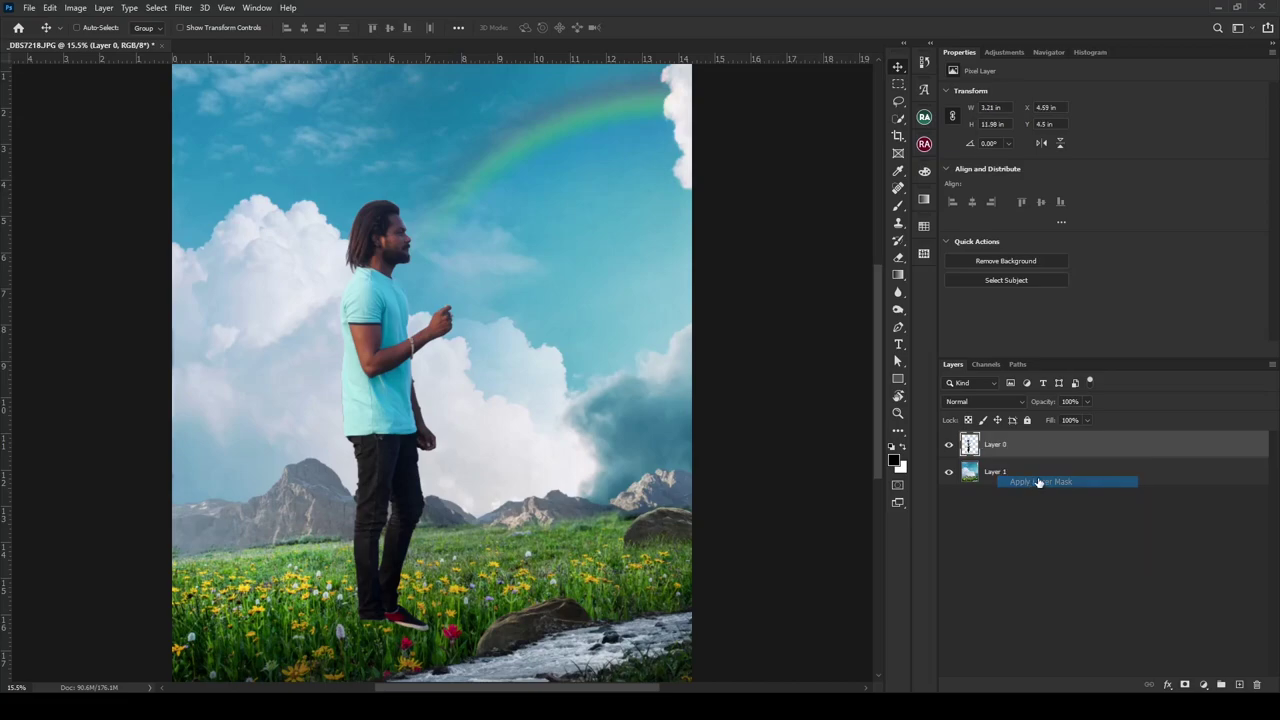
{"action": "right_click", "coordinate": [1107, 432]}
{"action": "left_click", "coordinate": [1001, 314]}
- Scale the man down, reposition him in the meadow, and add a fresh layer mask
{"action": "key", "text": "ctrl+t"}
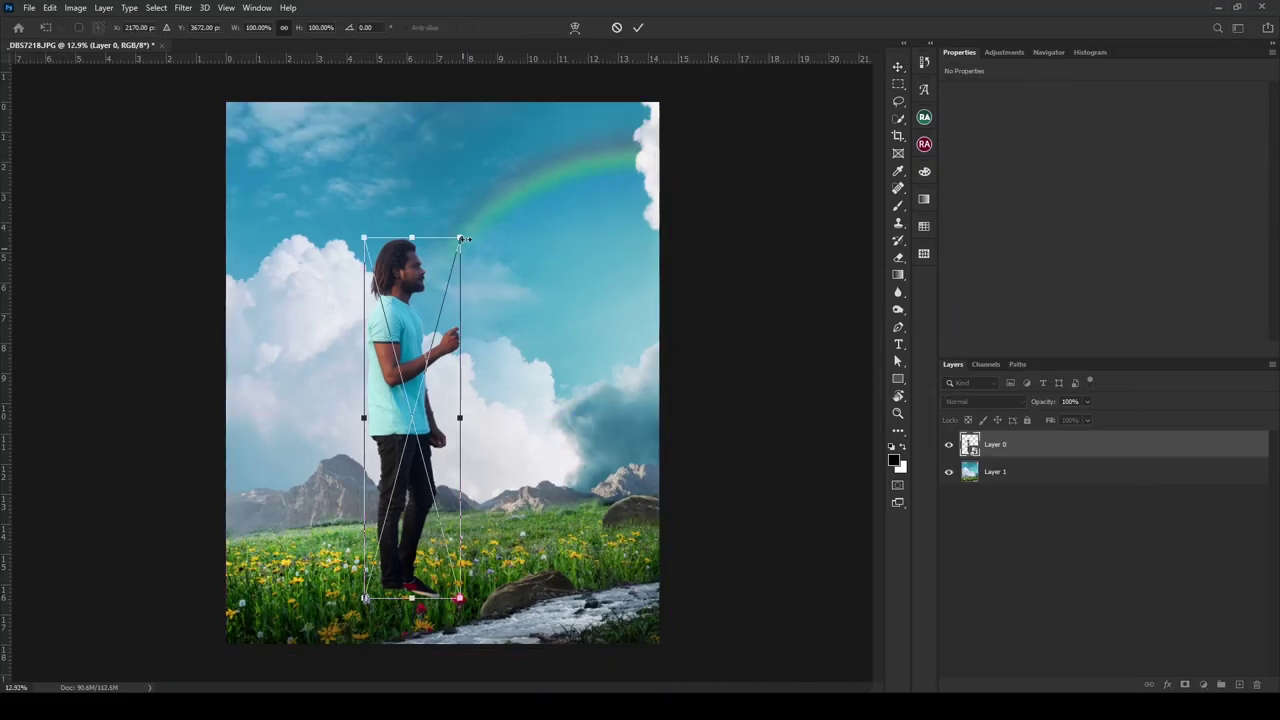
{"action": "left_click_drag", "start_coordinate": [468, 240], "coordinate": [383, 355]}
{"action": "mouse_move", "coordinate": [433, 262]}
{"action": "left_mouse_down"}
{"action": "mouse_move", "coordinate": [435, 307]}
{"action": "mouse_move", "coordinate": [424, 286]}
{"action": "left_mouse_up"}
{"action": "left_click_drag", "start_coordinate": [386, 424], "coordinate": [383, 408]}
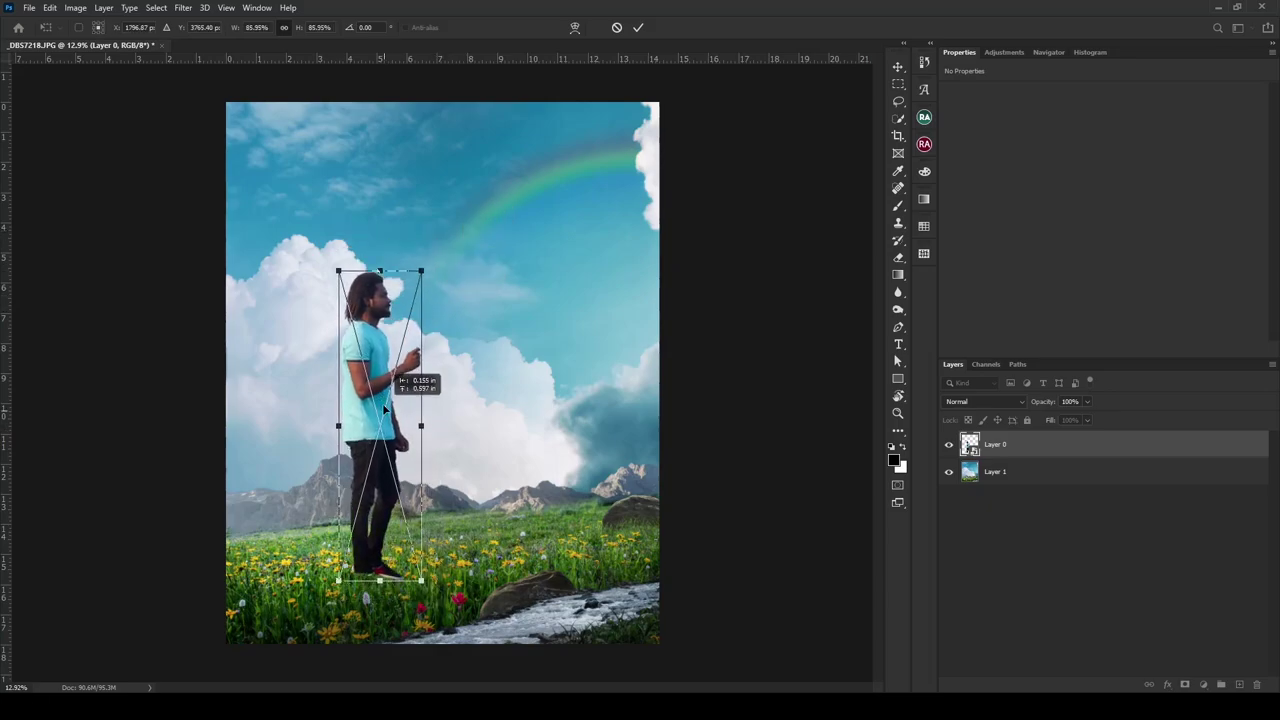
{"action": "left_click_drag", "start_coordinate": [424, 283], "coordinate": [430, 268]}
{"action": "key", "text": "Return"}
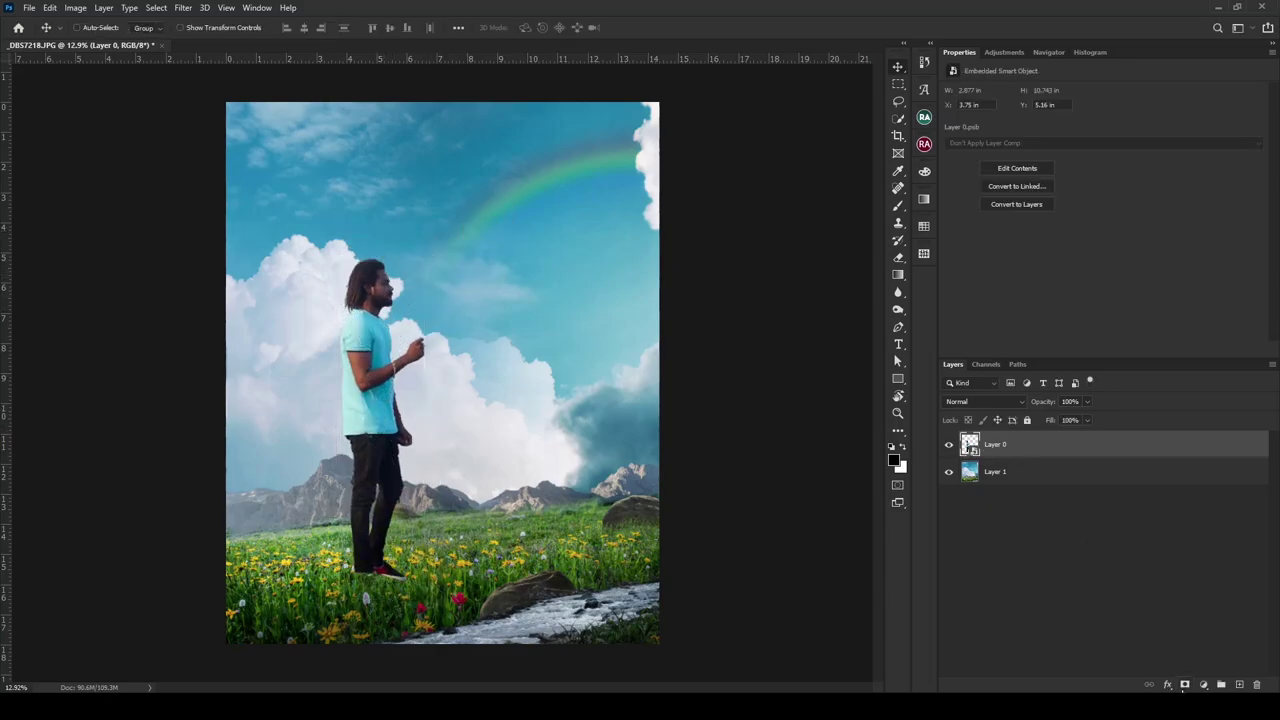
{"action": "left_click", "coordinate": [1185, 687]}
- Import the Grass Photoshop Brushes 3 set from D:\SOFTWARE and pick a grass brush
{"action": "scroll", "coordinate": [400, 560], "scroll_direction": "up", "scroll_amount": 5}
{"action": "key", "text": "b"}
{"action": "scroll", "coordinate": [477, 295], "scroll_direction": "up", "scroll_amount": 3}
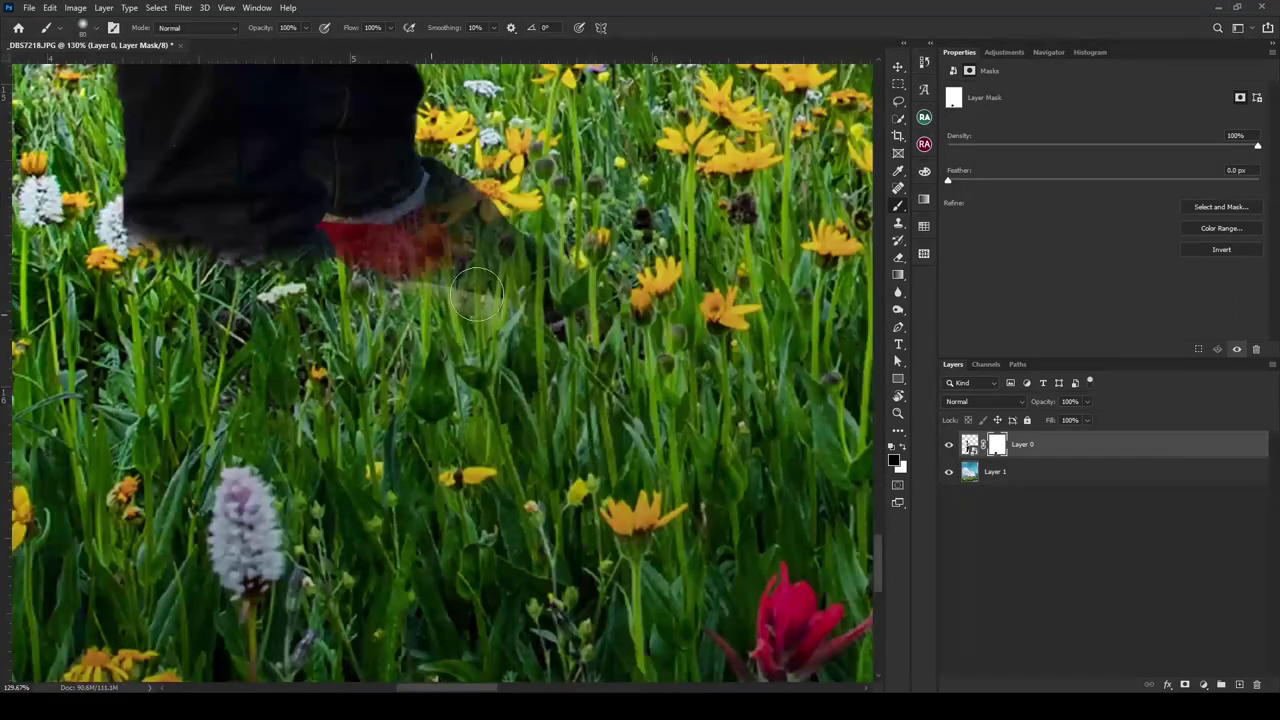
{"action": "scroll", "coordinate": [477, 295], "scroll_direction": "down", "scroll_amount": 3}
{"action": "scroll", "coordinate": [477, 295], "scroll_direction": "down", "scroll_amount": 3}
{"action": "right_click", "coordinate": [345, 225]}
{"action": "left_click", "coordinate": [927, 237]}
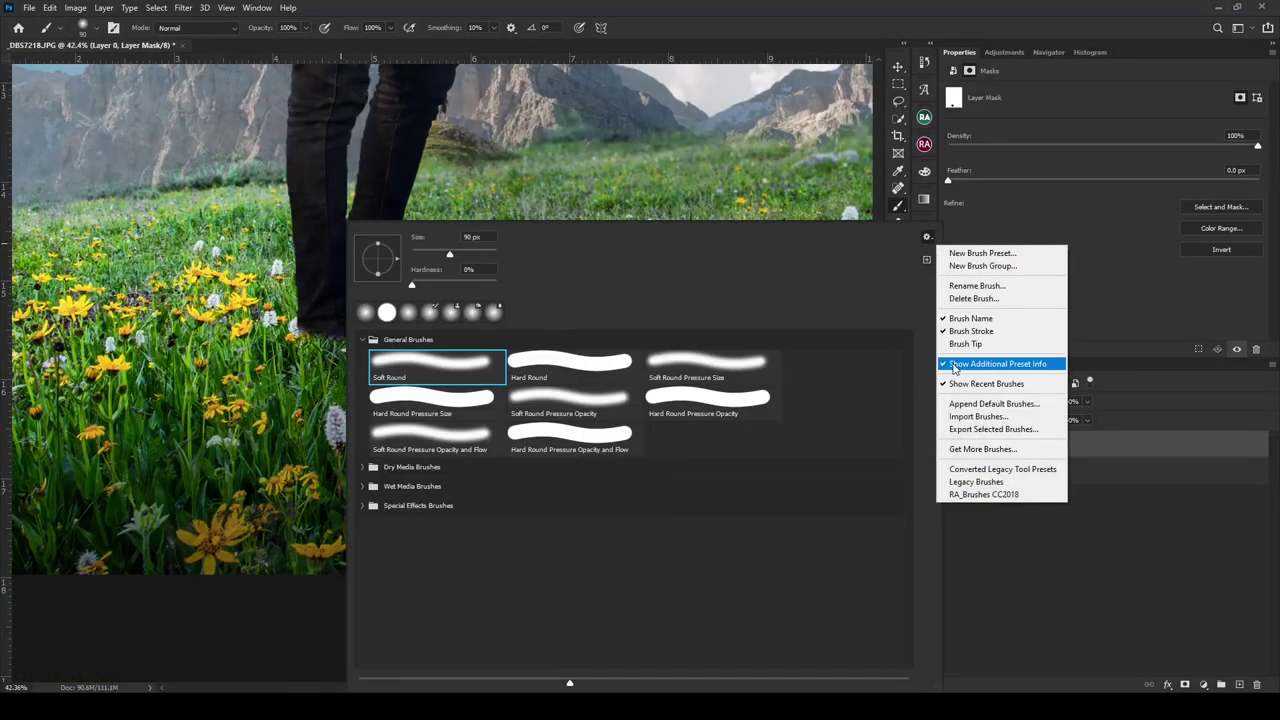
{"action": "left_click", "coordinate": [975, 416]}
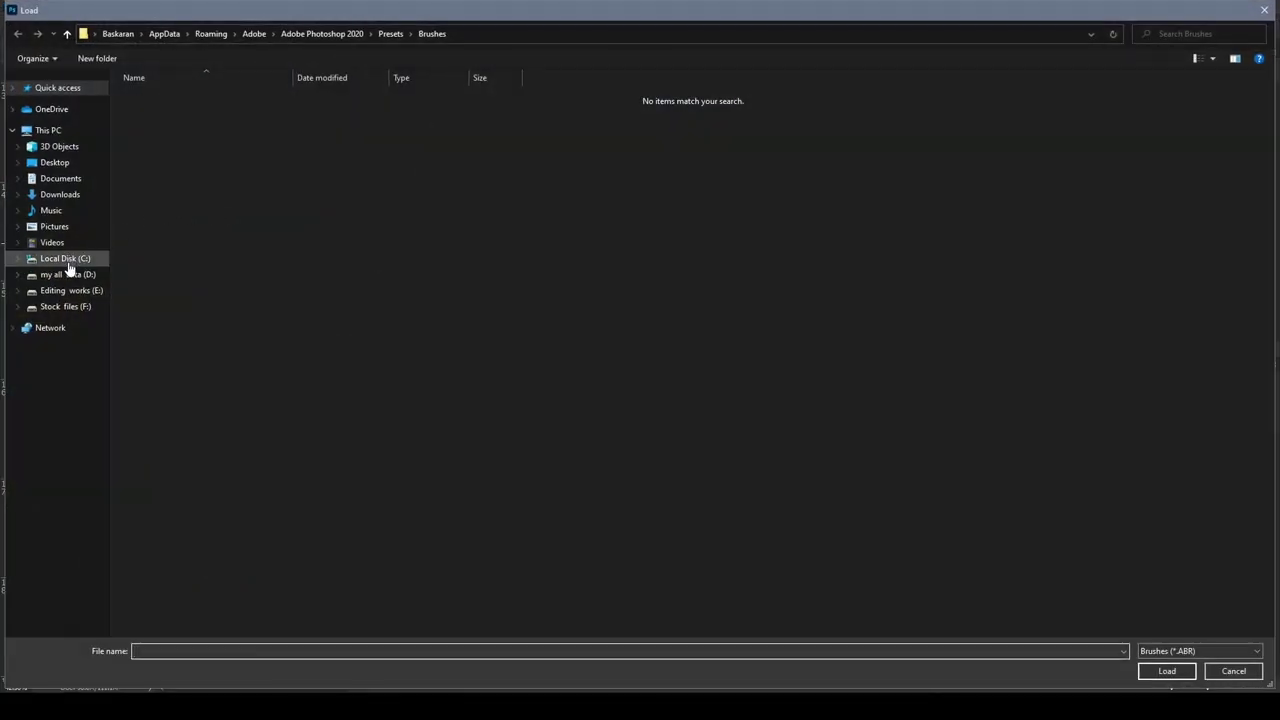
{"action": "left_click", "coordinate": [68, 274]}
{"action": "double_click", "coordinate": [300, 300]}
{"action": "double_click", "coordinate": [787, 170]}
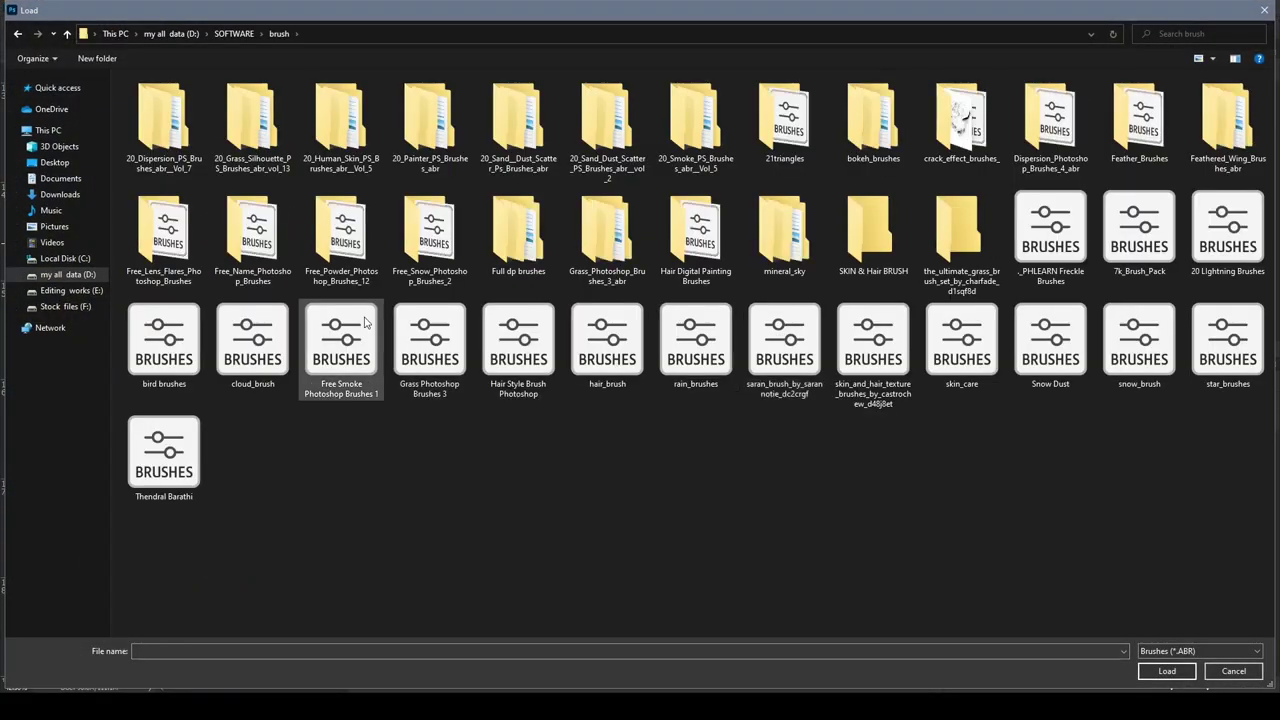
{"action": "double_click", "coordinate": [435, 365]}
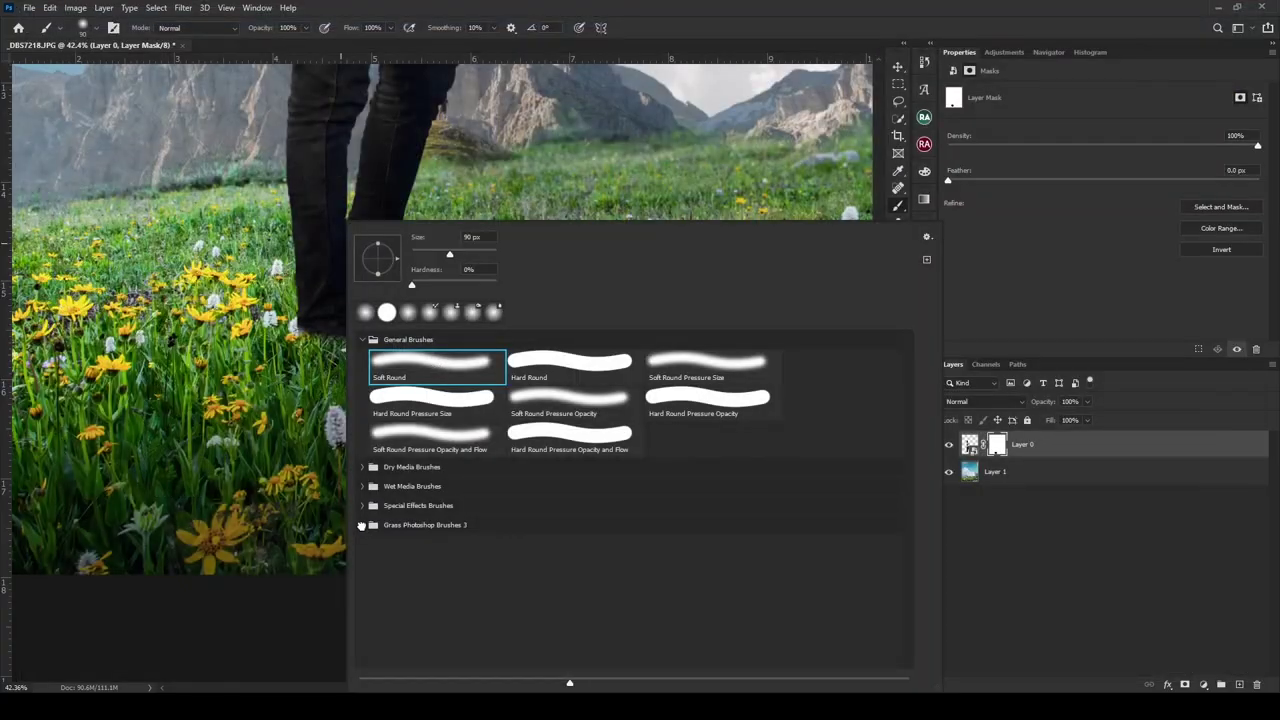
{"action": "left_click", "coordinate": [361, 526]}
{"action": "double_click", "coordinate": [428, 543]}
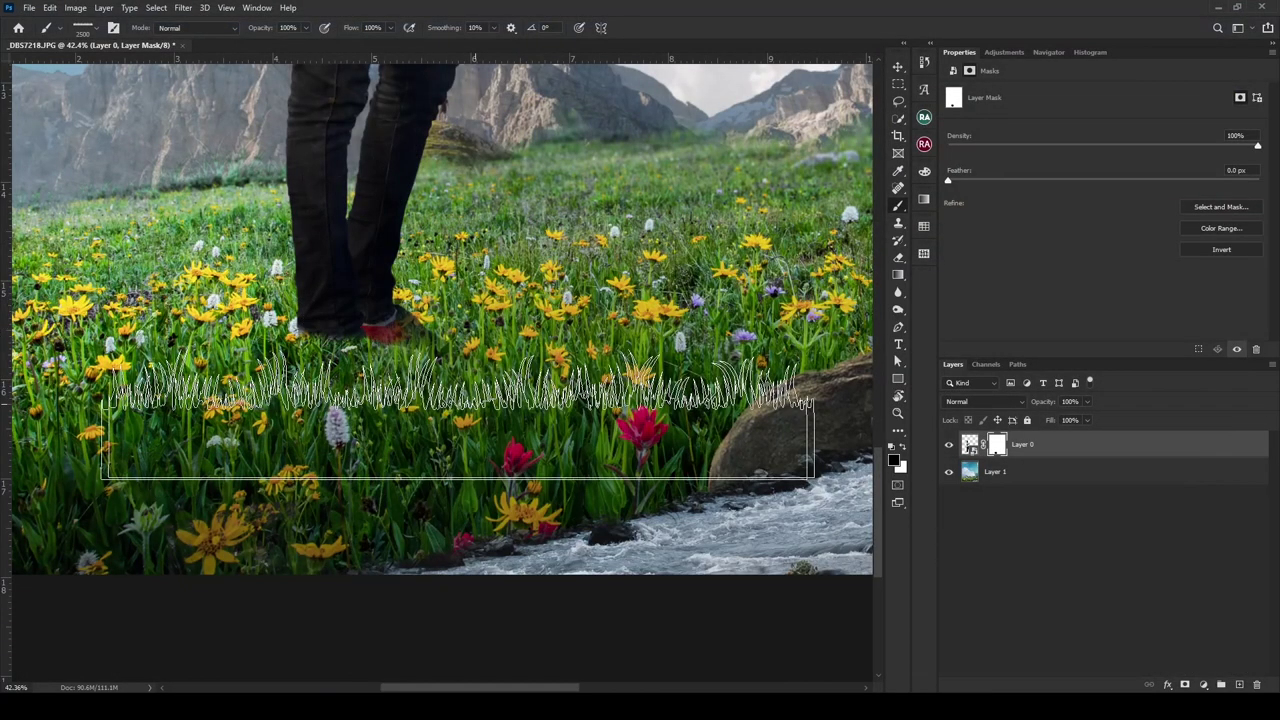
- Move the man slightly left and down in the meadow
{"action": "scroll", "coordinate": [228, 287], "scroll_direction": "up", "scroll_amount": 3}
{"action": "scroll", "coordinate": [228, 287], "scroll_direction": "up", "scroll_amount": 1}
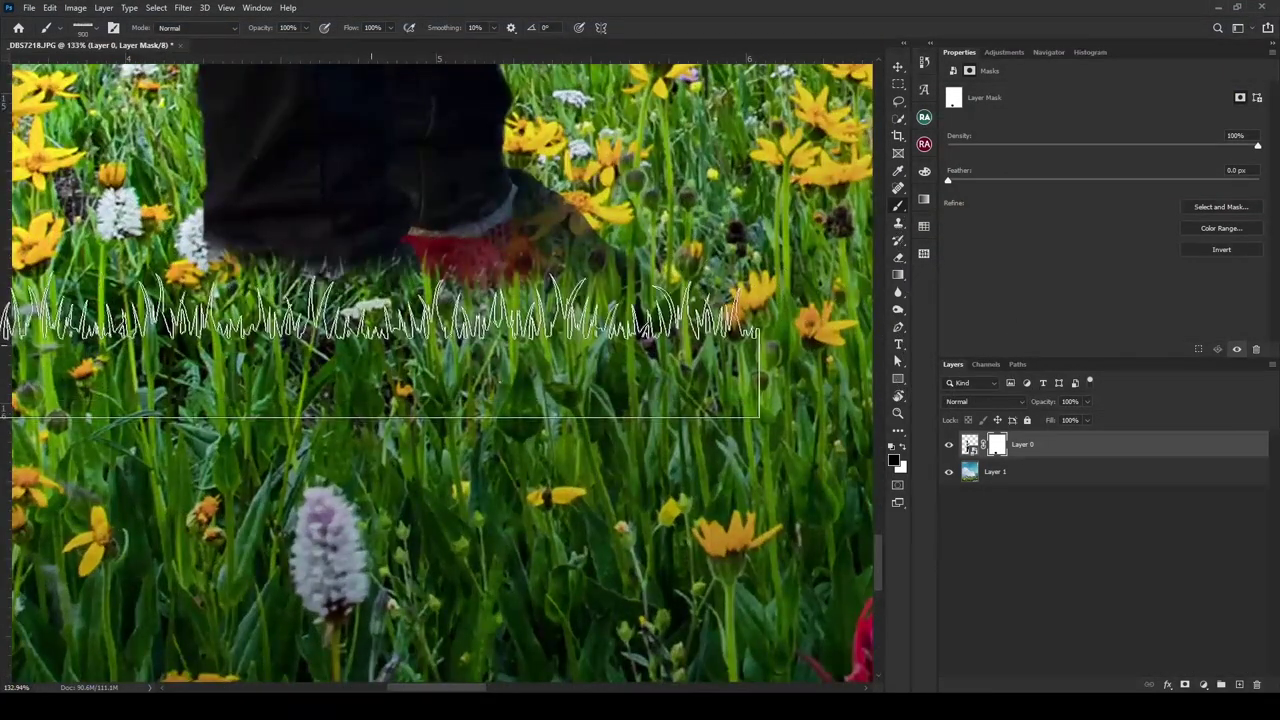
{"action": "scroll", "coordinate": [440, 455], "scroll_direction": "down", "scroll_amount": 4}
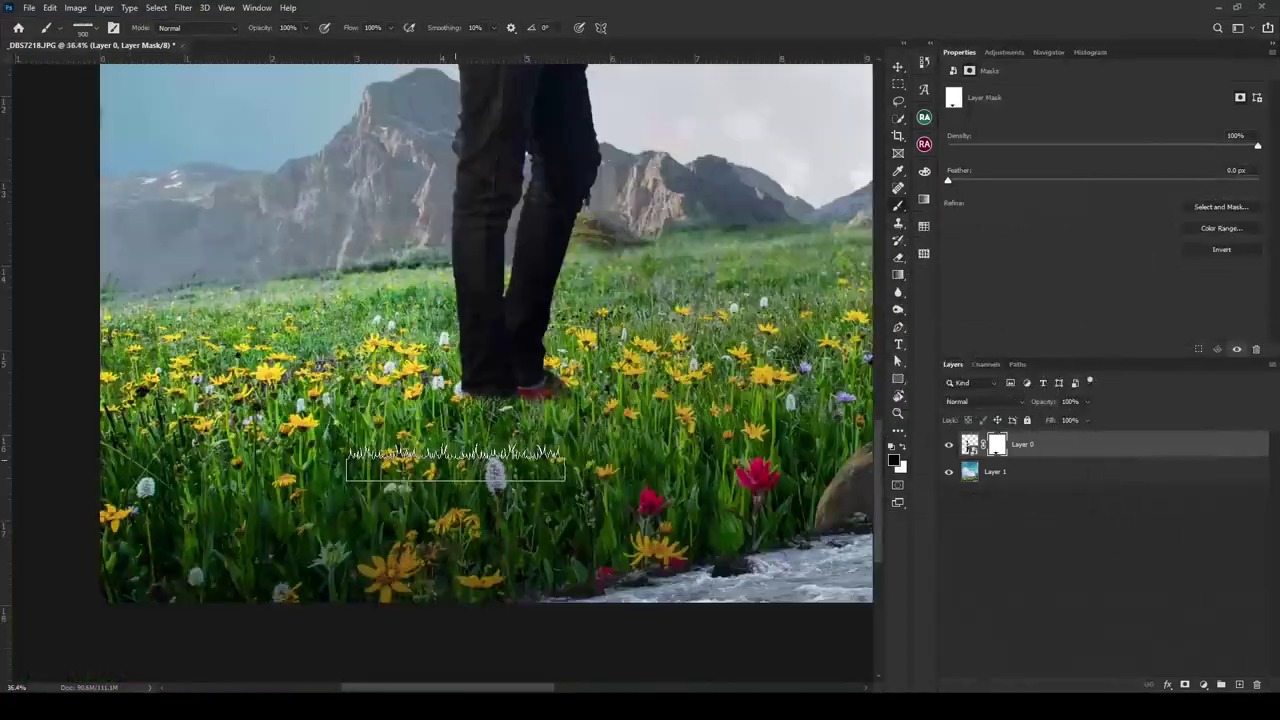
{"action": "scroll", "coordinate": [440, 455], "scroll_direction": "down", "scroll_amount": 4}
{"action": "key", "text": "v"}
{"action": "left_click_drag", "start_coordinate": [369, 428], "coordinate": [355, 437]}
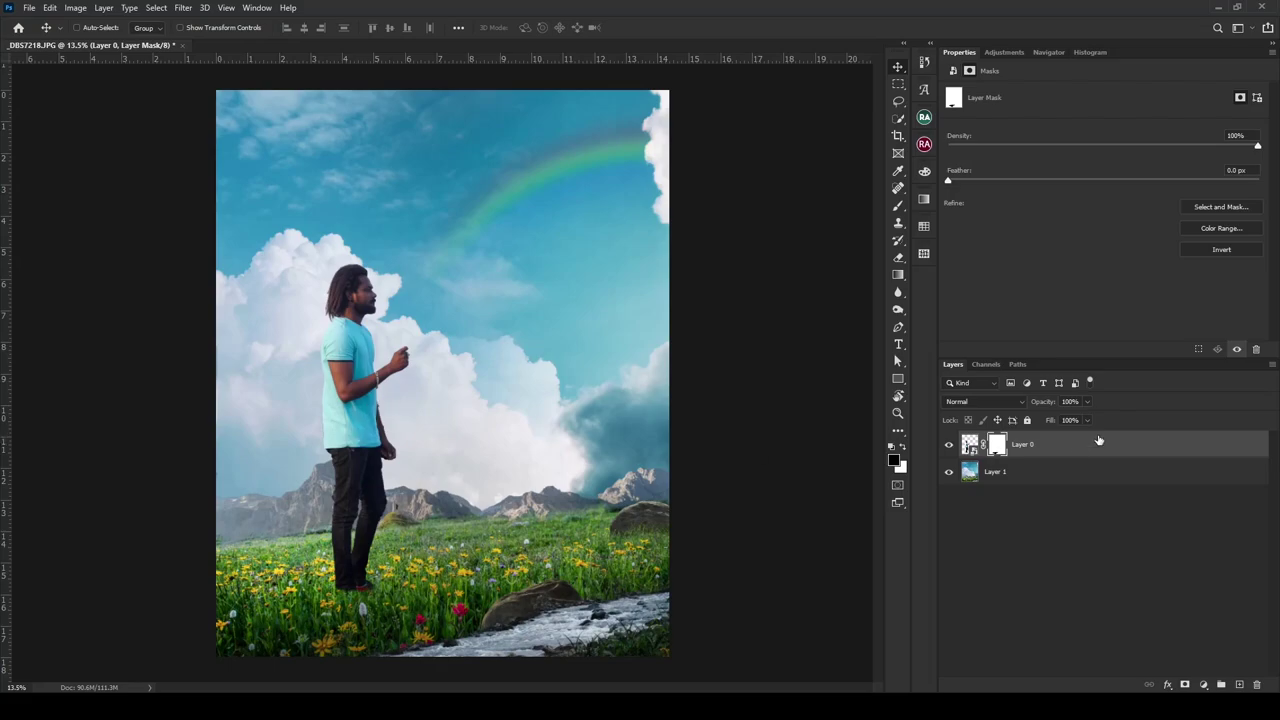
- Add a shadow layer with a 600 px Soft Round brush under the feet at 75% opacity
{"action": "left_click", "coordinate": [1239, 684]}
{"action": "scroll", "coordinate": [414, 300], "scroll_direction": "up", "scroll_amount": 2}
{"action": "scroll", "coordinate": [374, 337], "scroll_direction": "up", "scroll_amount": 2}
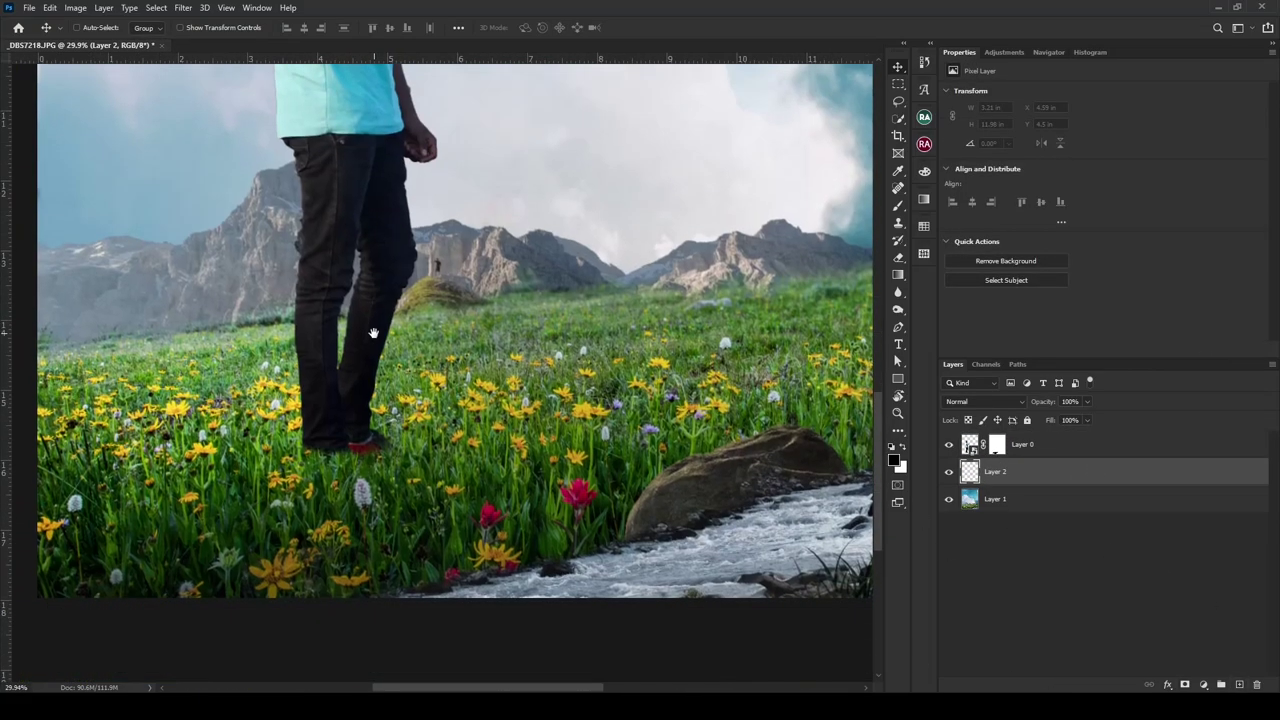
{"action": "key", "text": "b"}
{"action": "left_click", "coordinate": [480, 365]}
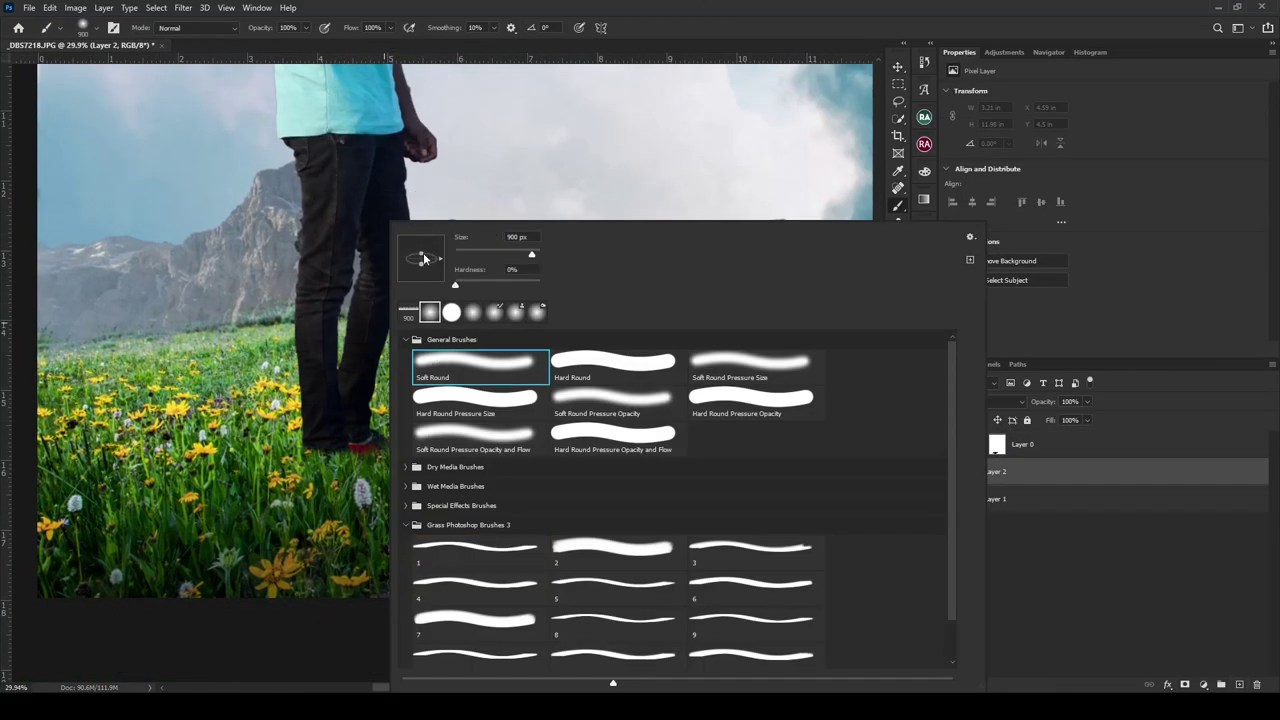
{"action": "key", "text": "Return"}
{"action": "scroll", "coordinate": [303, 422], "scroll_direction": "up", "scroll_amount": 3}
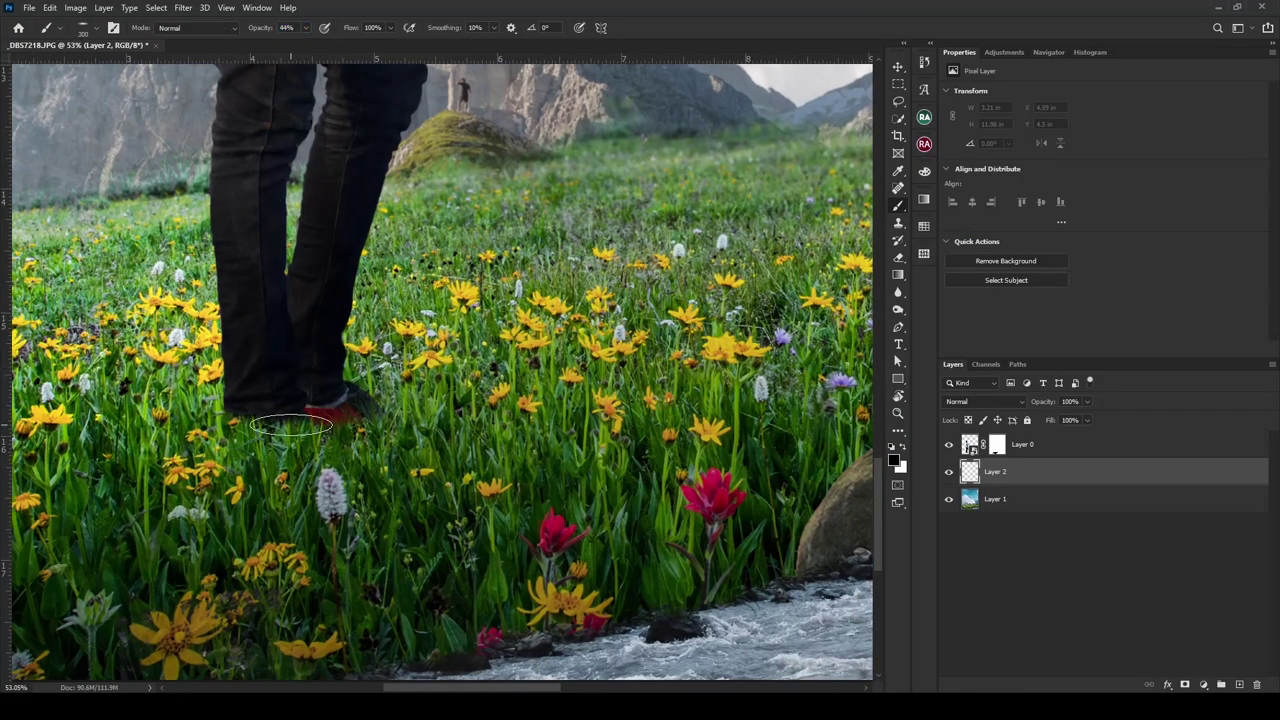
{"action": "scroll", "coordinate": [291, 425], "scroll_direction": "down", "scroll_amount": 2}
{"action": "key", "text": "bracketright"}
{"action": "key", "text": "bracketright"}
{"action": "key", "text": "bracketright"}
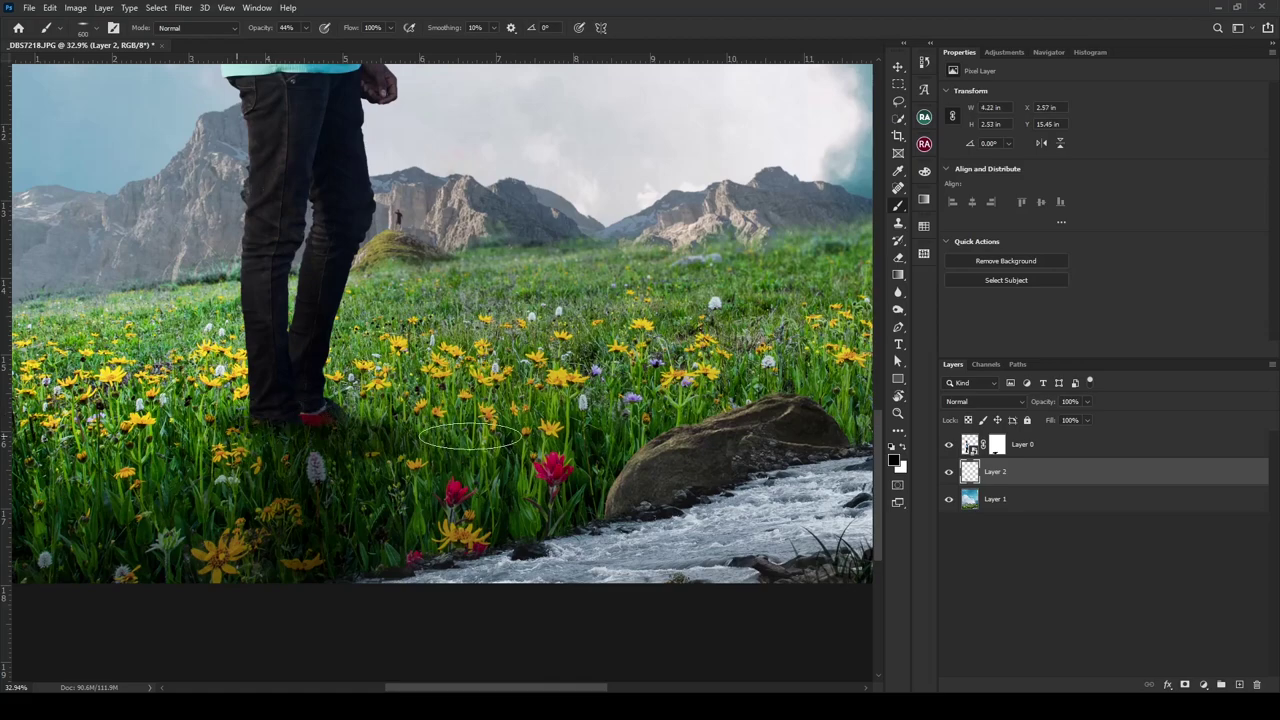
{"action": "left_click_drag", "start_coordinate": [1042, 403], "coordinate": [1020, 402]}
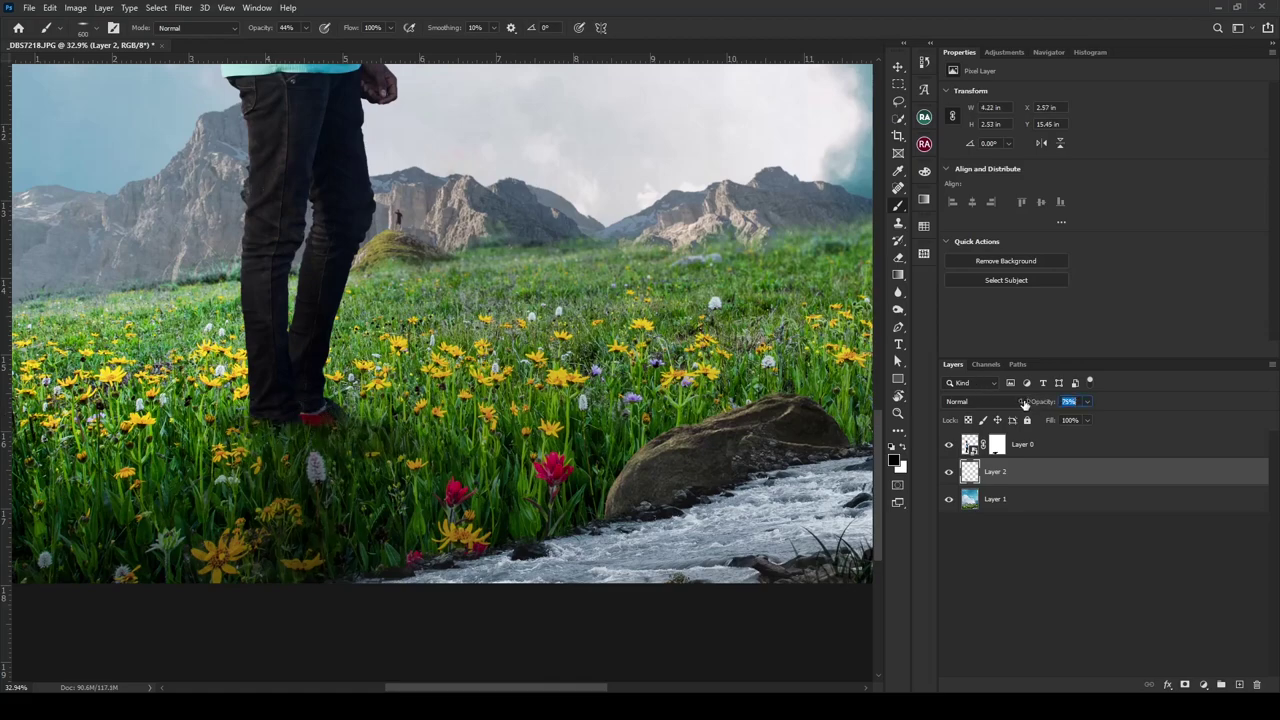
{"action": "key", "text": "ctrl+0"}
- Add a brightening Curves adjustment clipped to the man's Layer 0, with its mask inverted to black
{"action": "key", "text": "v"}
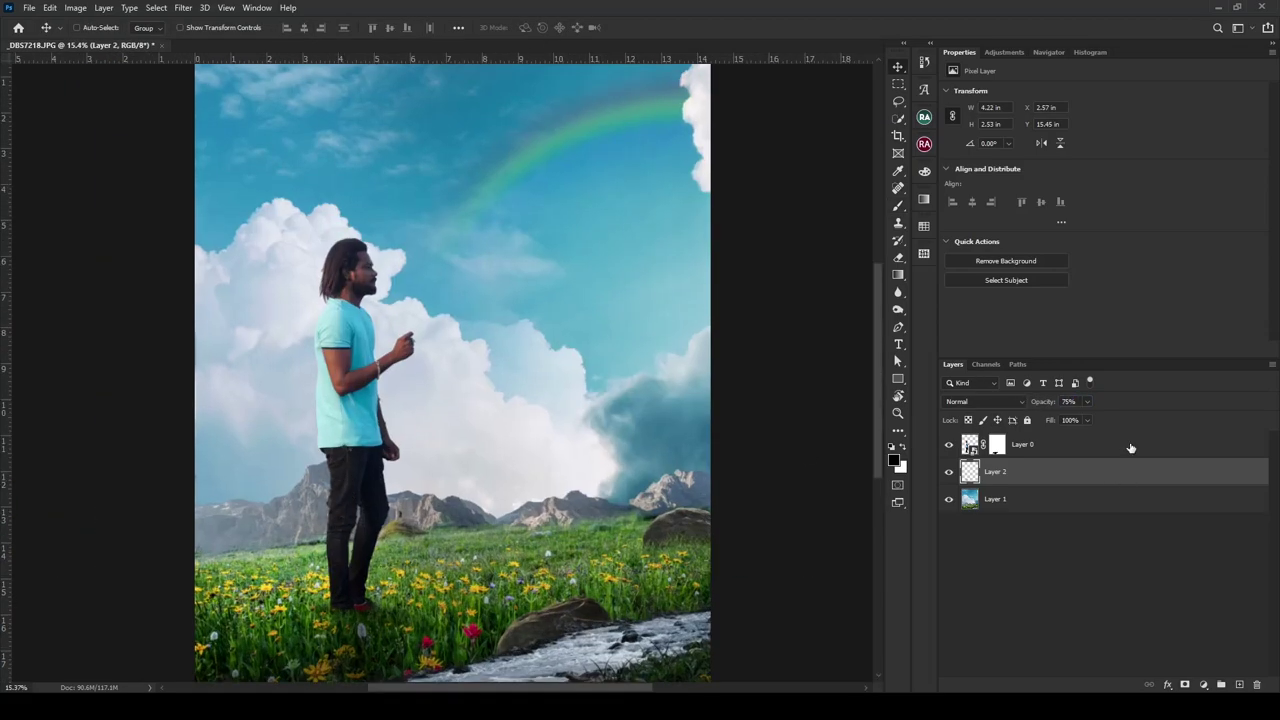
{"action": "left_click", "coordinate": [1128, 446]}
{"action": "left_click", "coordinate": [1203, 684]}
{"action": "left_click", "coordinate": [1195, 518]}
{"action": "left_click_drag", "start_coordinate": [1111, 211], "coordinate": [1109, 190]}
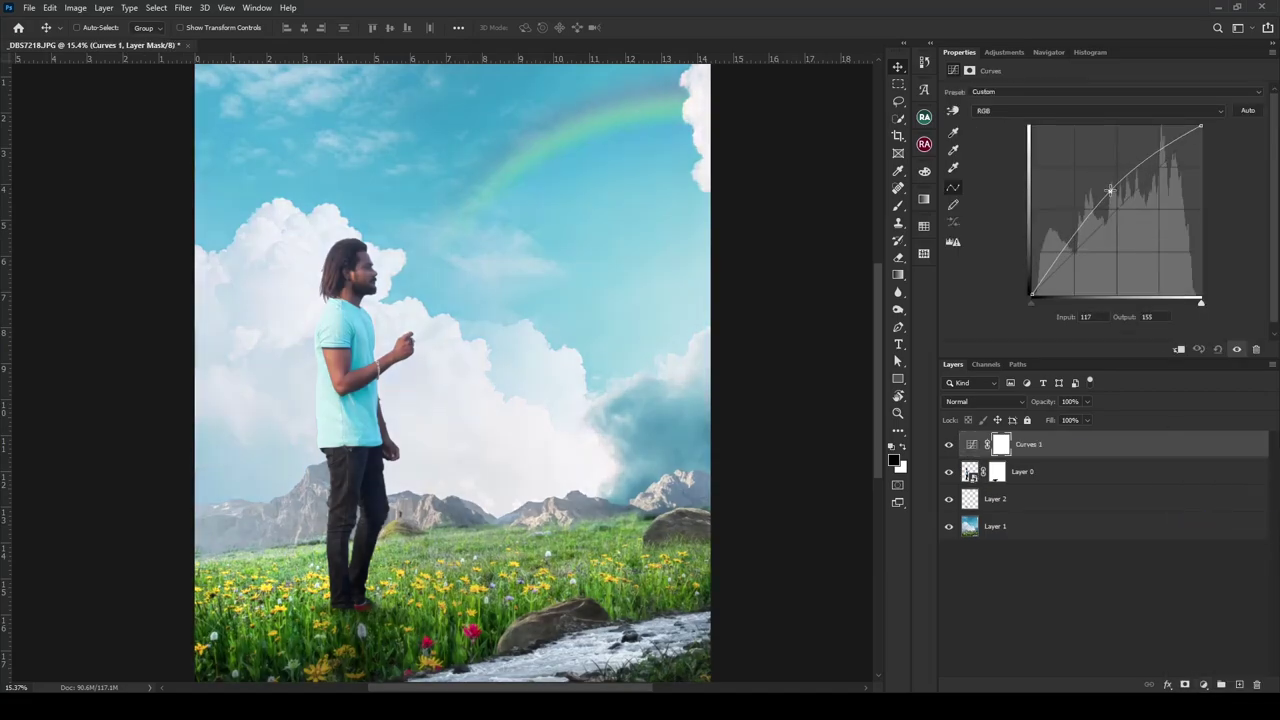
{"action": "left_click", "coordinate": [1178, 349]}
{"action": "key", "text": "ctrl+i"}
- Set up the Brush tool's size and hardness for painting on the Curves mask
{"action": "scroll", "coordinate": [486, 266], "scroll_direction": "up", "scroll_amount": 1}
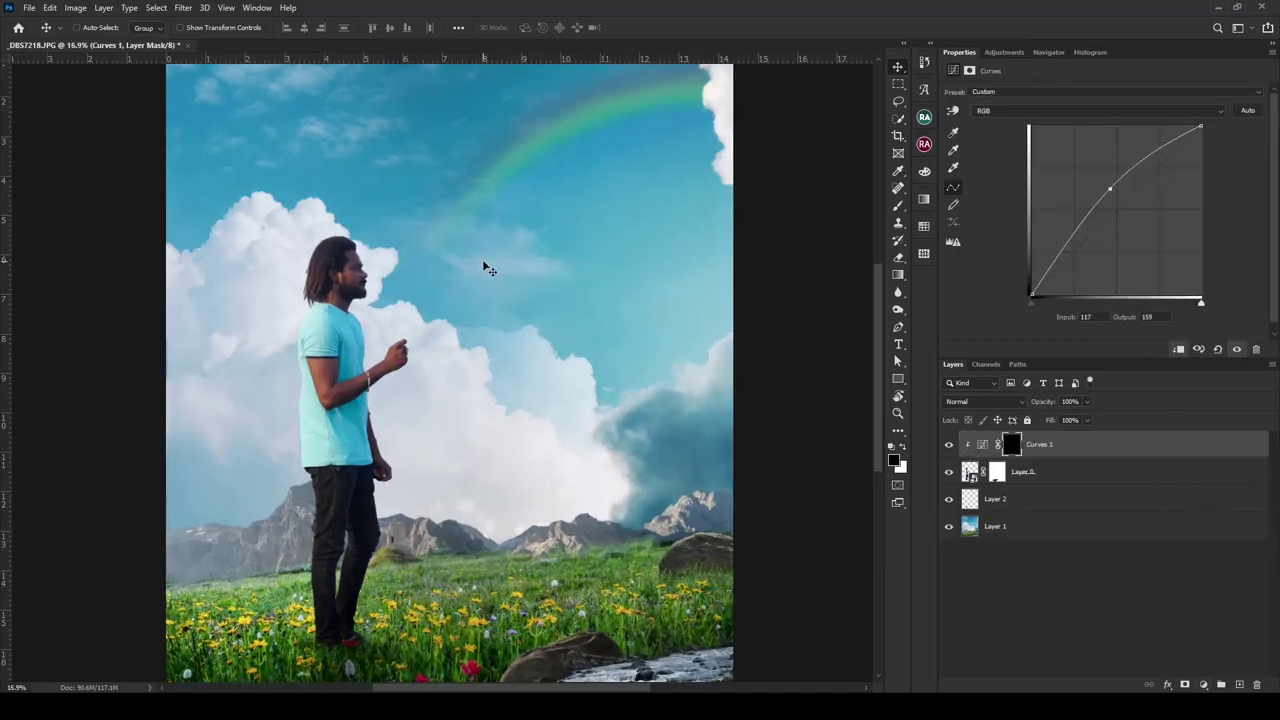
{"action": "key", "text": "b"}
{"action": "right_click", "coordinate": [430, 262]}
{"action": "key", "text": "Escape"}
{"action": "scroll", "coordinate": [365, 300], "scroll_direction": "up", "scroll_amount": 4}
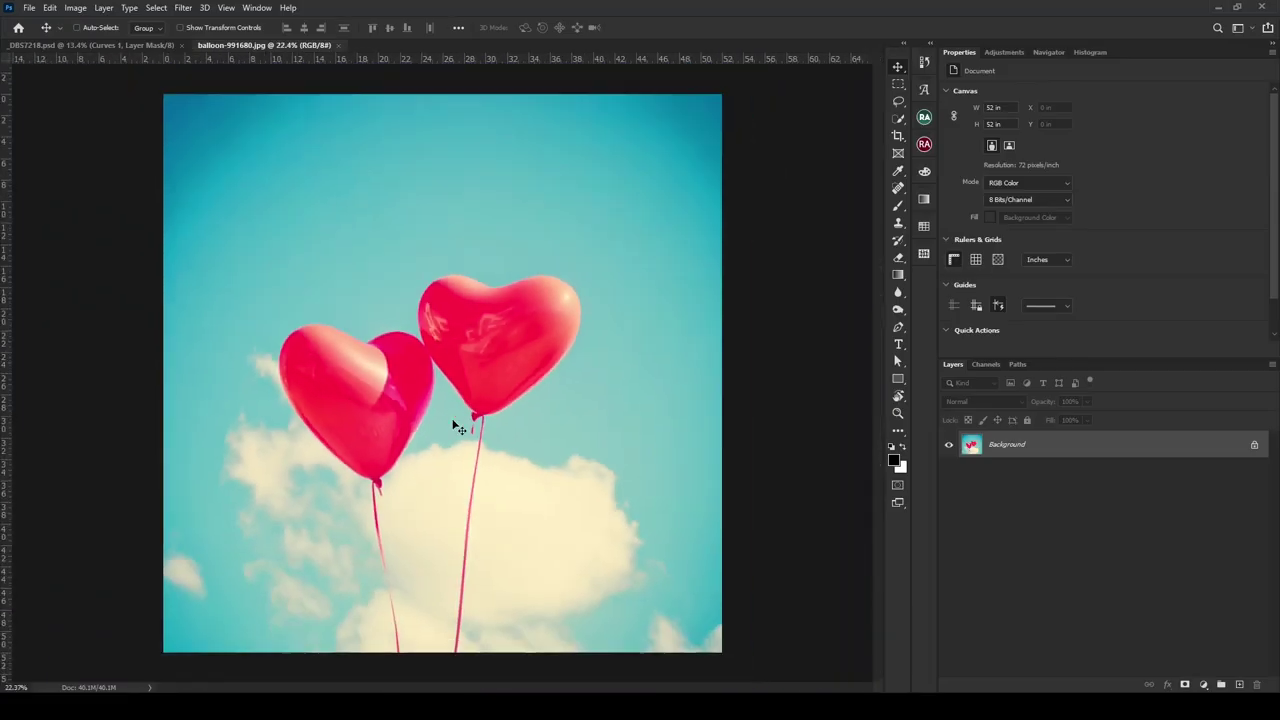
- Trace the heart balloon's lower and left edges with Pen tool path anchors
{"action": "scroll", "coordinate": [380, 445], "scroll_direction": "up", "scroll_amount": 2}
{"action": "scroll", "coordinate": [379, 436], "scroll_direction": "down", "scroll_amount": 2}
{"action": "scroll", "coordinate": [379, 432], "scroll_direction": "up", "scroll_amount": 2}
{"action": "scroll", "coordinate": [379, 432], "scroll_direction": "up", "scroll_amount": 2}
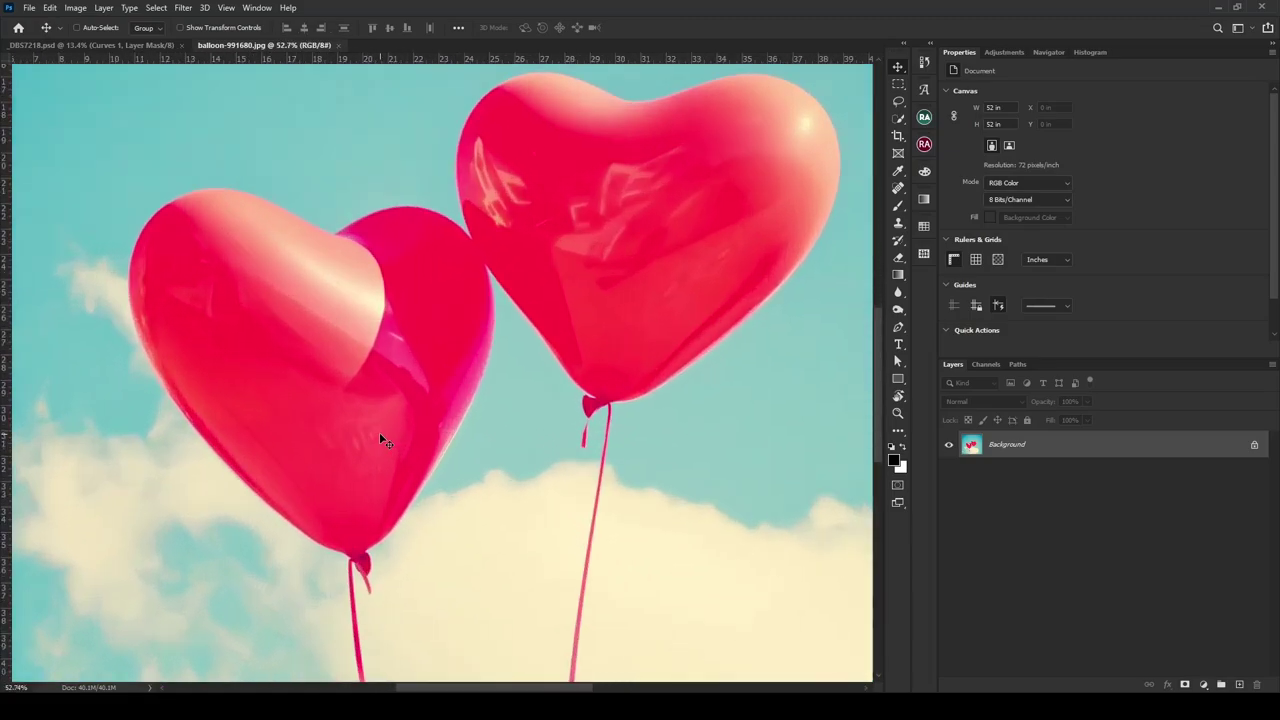
{"action": "scroll", "coordinate": [380, 440], "scroll_direction": "up", "scroll_amount": 2}
{"action": "scroll", "coordinate": [457, 271], "scroll_direction": "up", "scroll_amount": 2}
{"action": "key", "text": "p"}
{"action": "scroll", "coordinate": [517, 486], "scroll_direction": "up", "scroll_amount": 2}
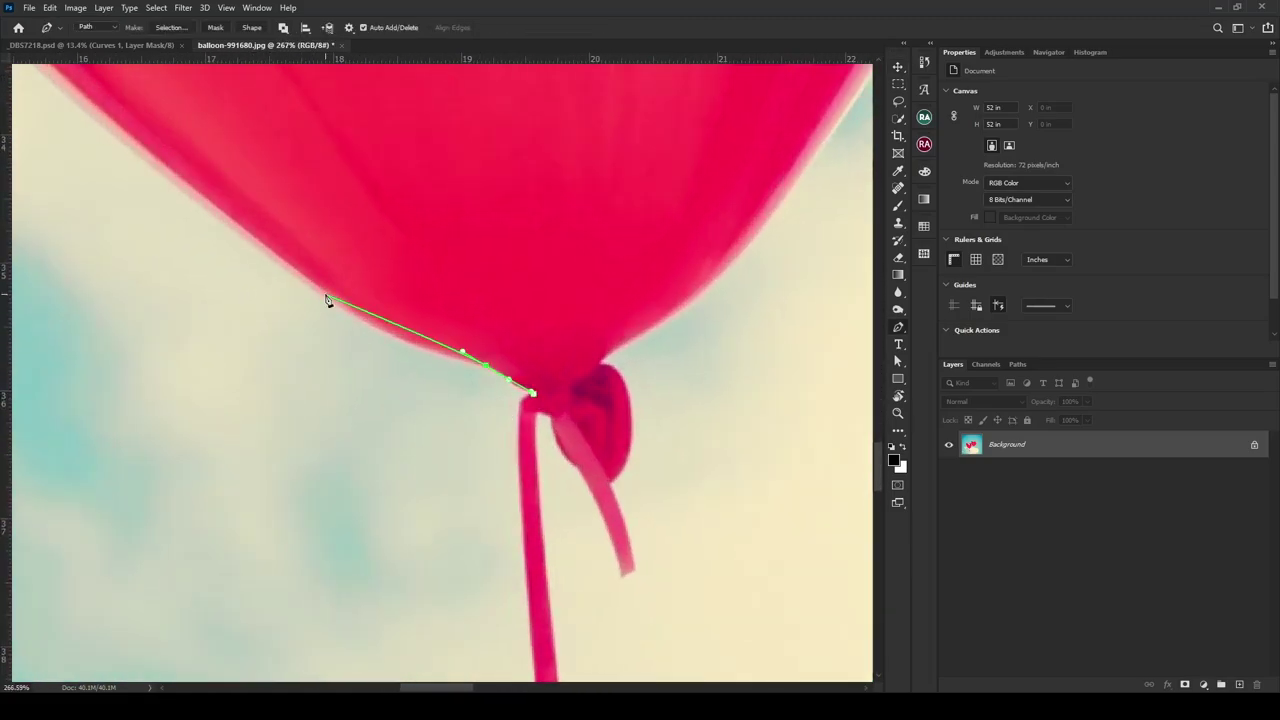
{"action": "left_click", "coordinate": [213, 204]}
{"action": "scroll", "coordinate": [377, 323], "scroll_direction": "up", "scroll_amount": 3}
{"action": "scroll", "coordinate": [377, 323], "scroll_direction": "left", "scroll_amount": 3}
{"action": "left_click", "coordinate": [240, 149]}
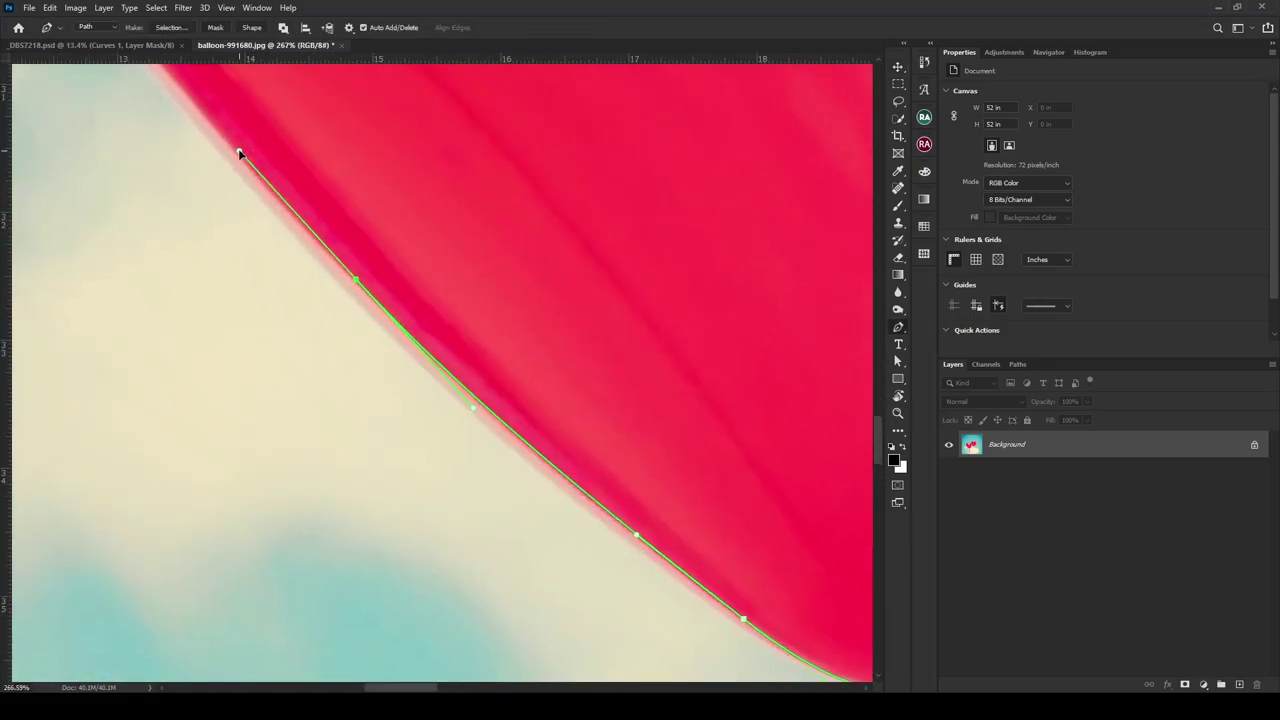
{"action": "scroll", "coordinate": [416, 318], "scroll_direction": "up", "scroll_amount": 3}
{"action": "scroll", "coordinate": [416, 318], "scroll_direction": "left", "scroll_amount": 3}
{"action": "left_click", "coordinate": [317, 154]}
{"action": "scroll", "coordinate": [317, 154], "scroll_direction": "up", "scroll_amount": 3}
{"action": "scroll", "coordinate": [317, 154], "scroll_direction": "left", "scroll_amount": 3}
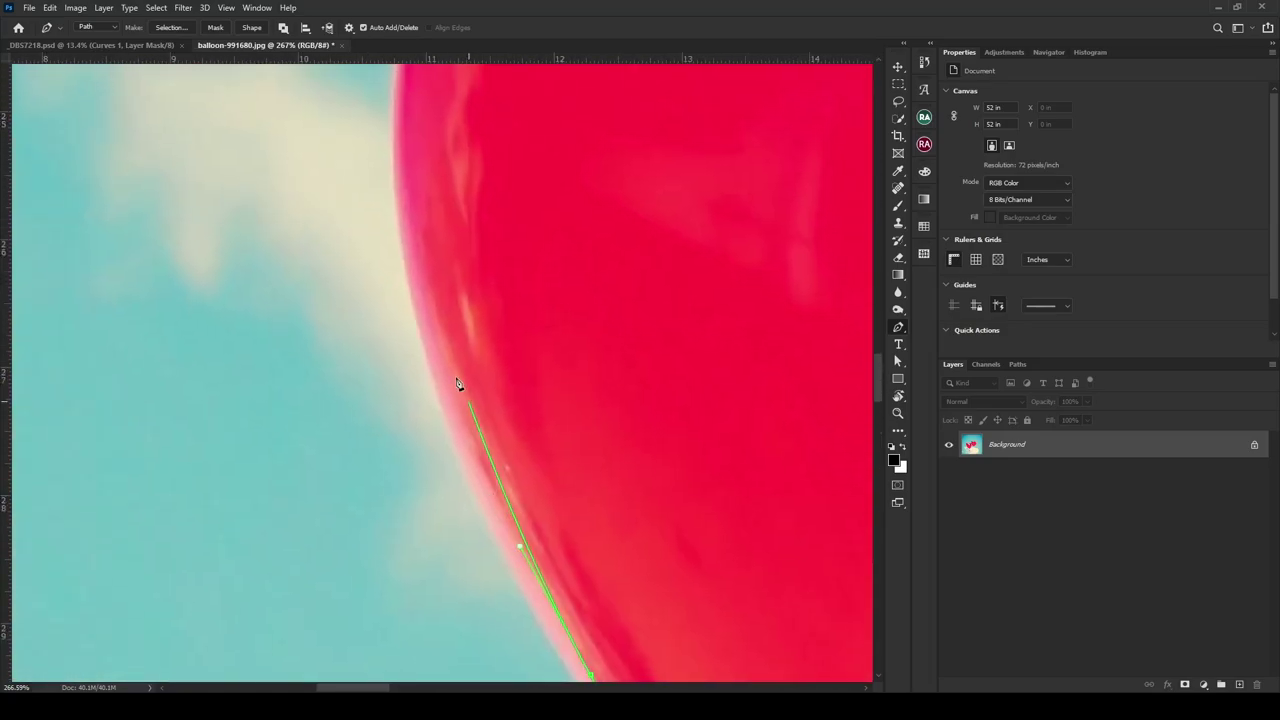
{"action": "left_click", "coordinate": [394, 95]}
{"action": "scroll", "coordinate": [394, 95], "scroll_direction": "up", "scroll_amount": 3}
{"action": "scroll", "coordinate": [394, 95], "scroll_direction": "right", "scroll_amount": 1}
{"action": "left_click_drag", "start_coordinate": [423, 252], "coordinate": [545, 148]}
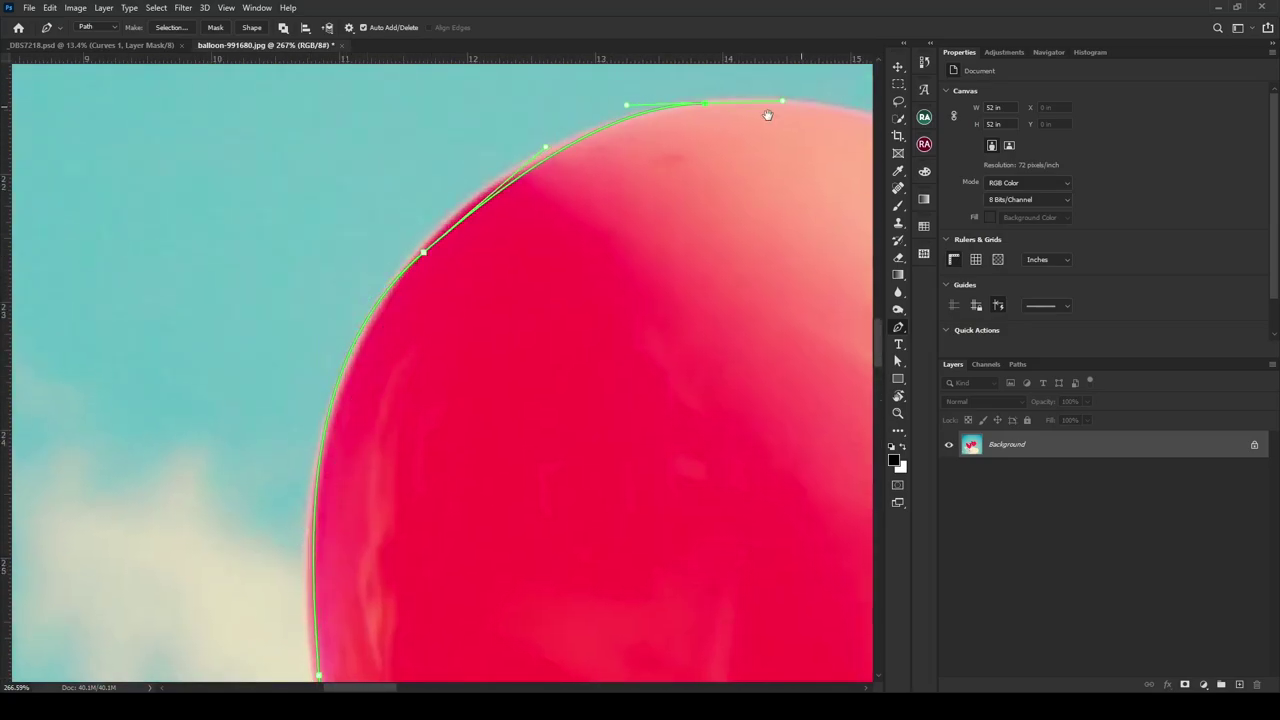
- Continue the path over the balloon's top and right side down to the knot
{"action": "scroll", "coordinate": [767, 115], "scroll_direction": "right", "scroll_amount": 5}
{"action": "scroll", "coordinate": [767, 115], "scroll_direction": "up", "scroll_amount": 1}
{"action": "left_click_drag", "start_coordinate": [814, 460], "coordinate": [860, 482]}
{"action": "left_click_drag", "start_coordinate": [838, 467], "coordinate": [230, 265]}
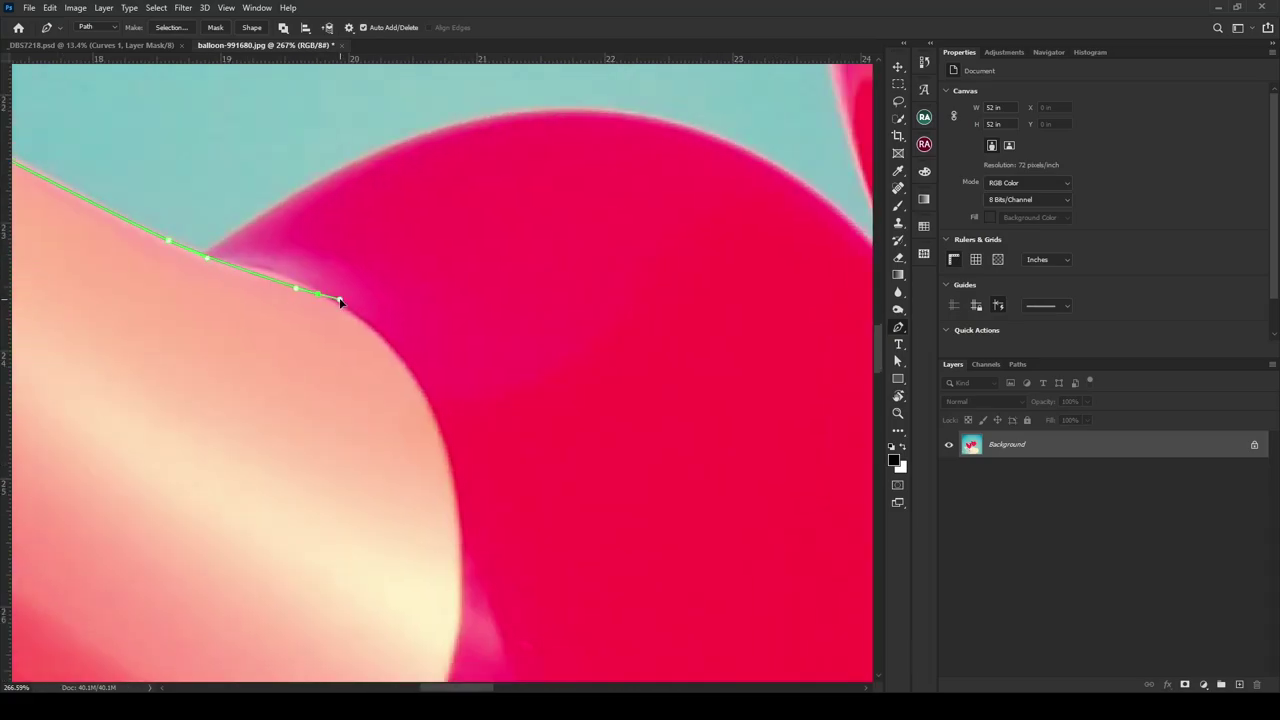
{"action": "scroll", "coordinate": [339, 302], "scroll_direction": "down", "scroll_amount": 5}
{"action": "scroll", "coordinate": [390, 370], "scroll_direction": "up", "scroll_amount": 4}
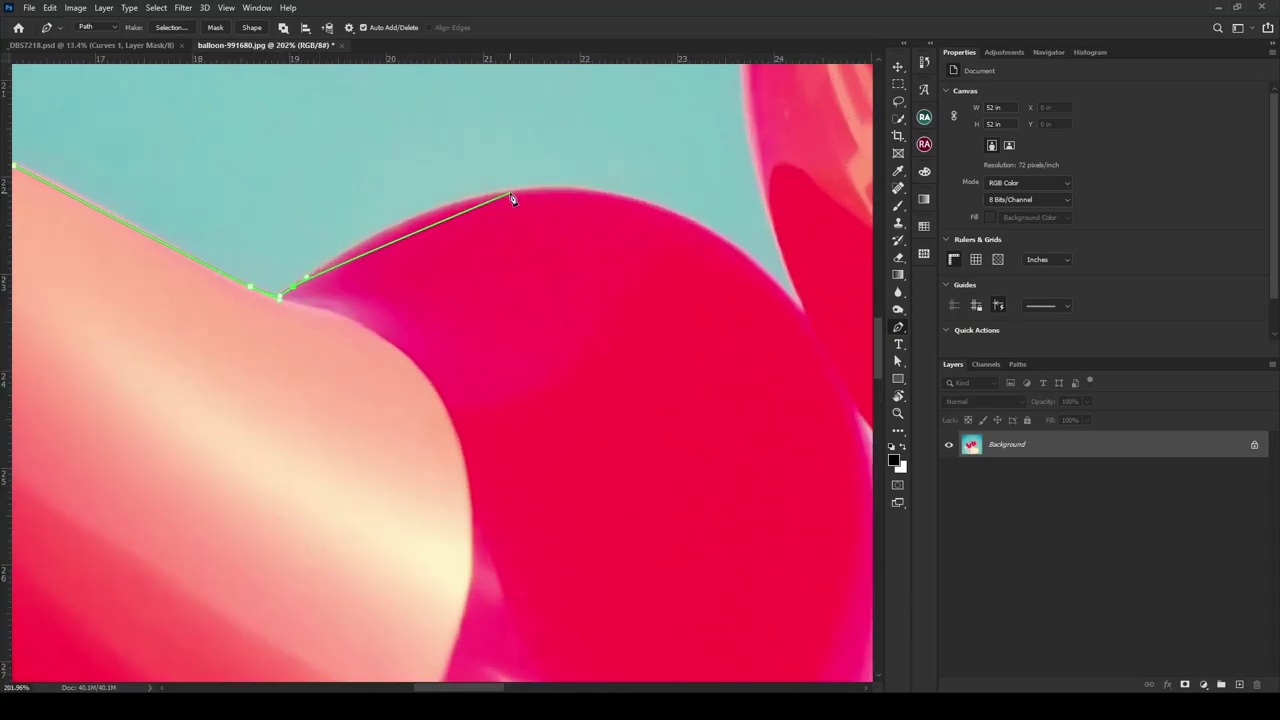
{"action": "left_click_drag", "start_coordinate": [729, 247], "coordinate": [508, 134]}
{"action": "scroll", "coordinate": [573, 270], "scroll_direction": "down", "scroll_amount": 5}
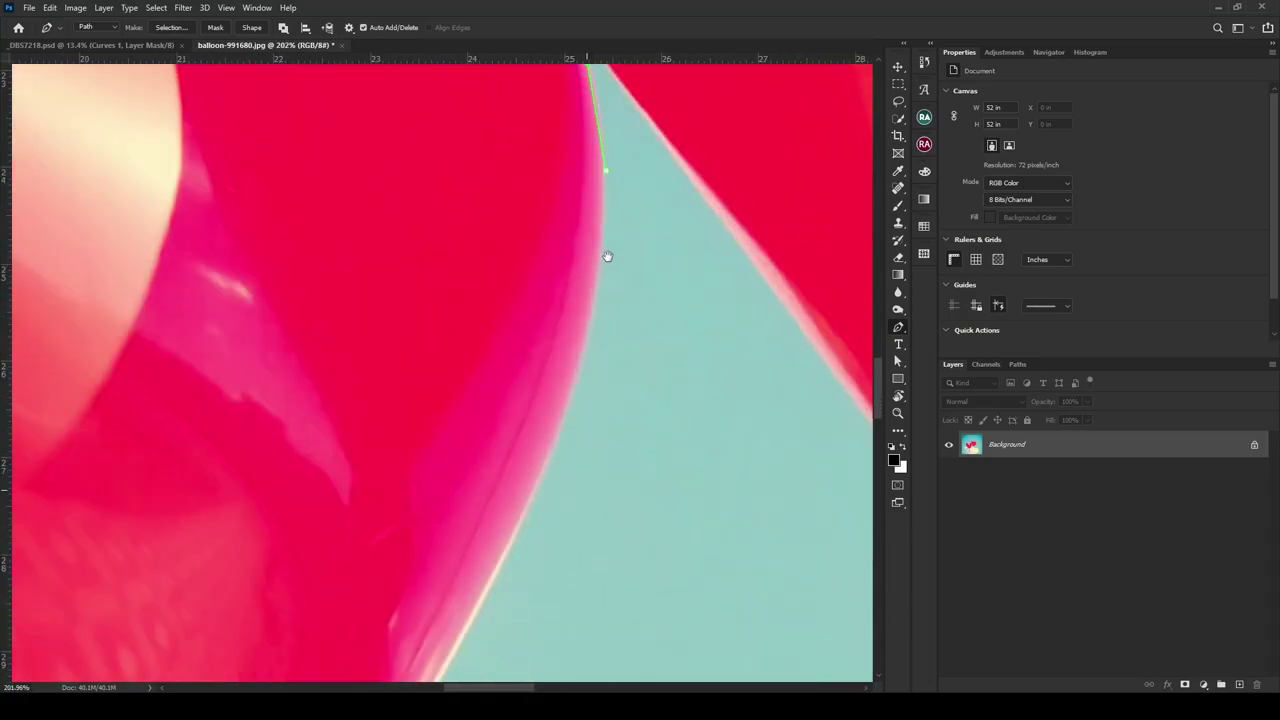
{"action": "scroll", "coordinate": [540, 420], "scroll_direction": "down", "scroll_amount": 5}
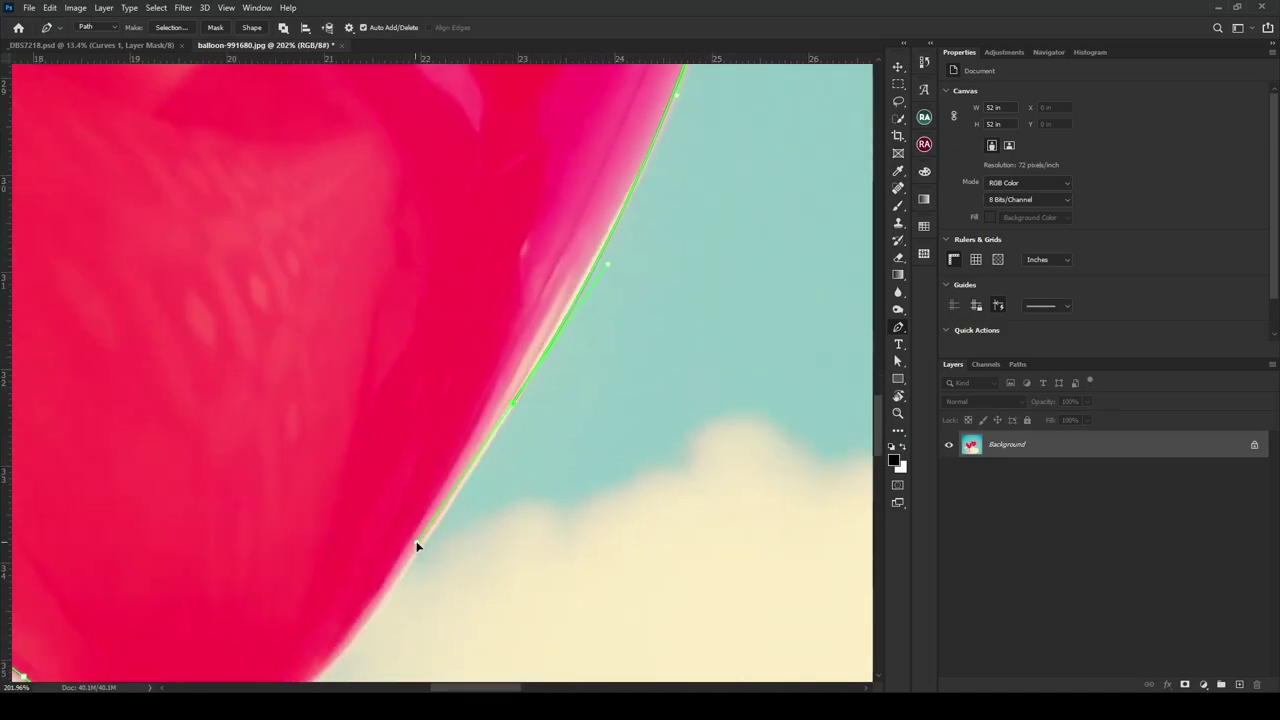
{"action": "scroll", "coordinate": [480, 300], "scroll_direction": "down", "scroll_amount": 3}
{"action": "left_click", "coordinate": [449, 306]}
{"action": "scroll", "coordinate": [460, 330], "scroll_direction": "up", "scroll_amount": 2}
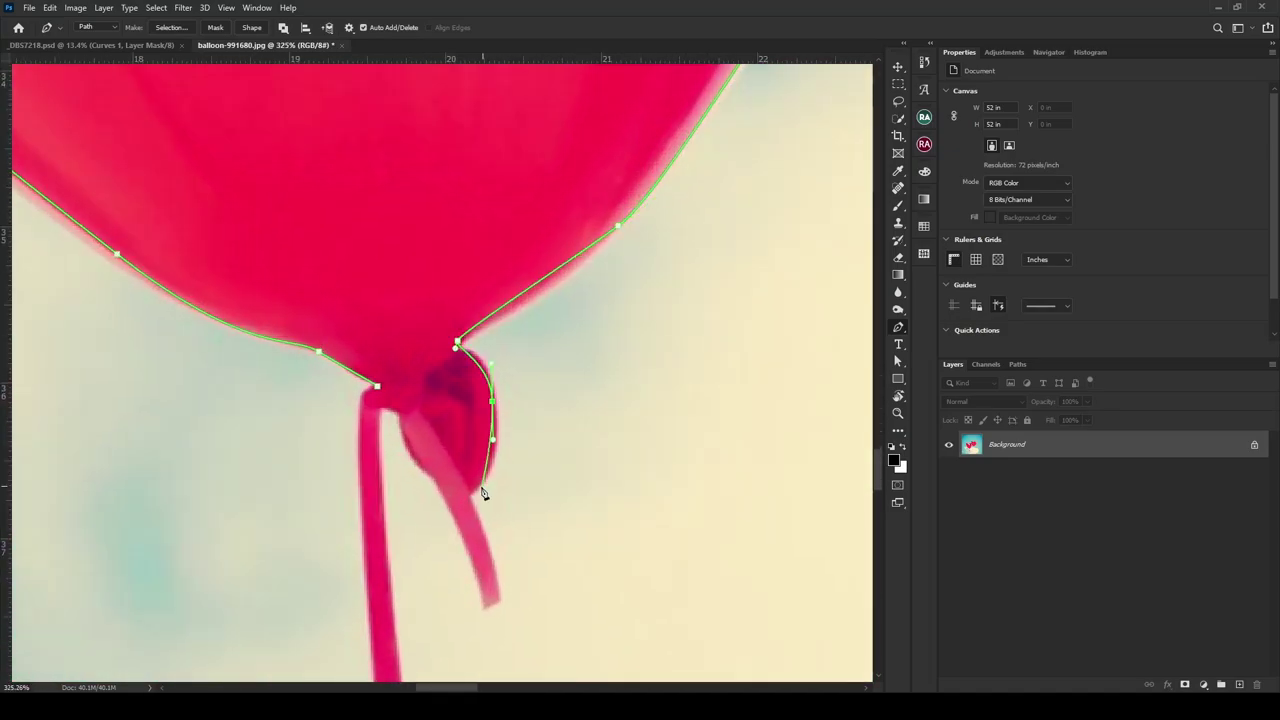
{"action": "scroll", "coordinate": [378, 437], "scroll_direction": "down", "scroll_amount": 2}
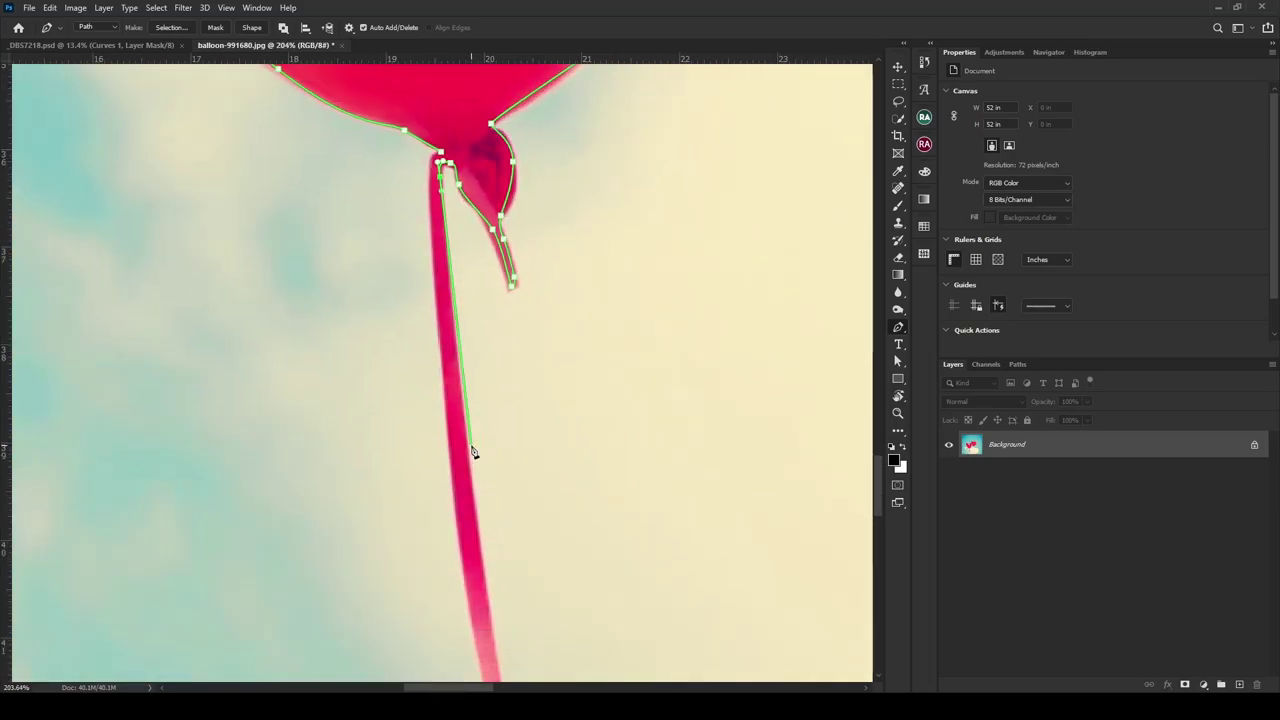
{"action": "scroll", "coordinate": [486, 605], "scroll_direction": "down", "scroll_amount": 1}
{"action": "scroll", "coordinate": [527, 513], "scroll_direction": "down", "scroll_amount": 5}
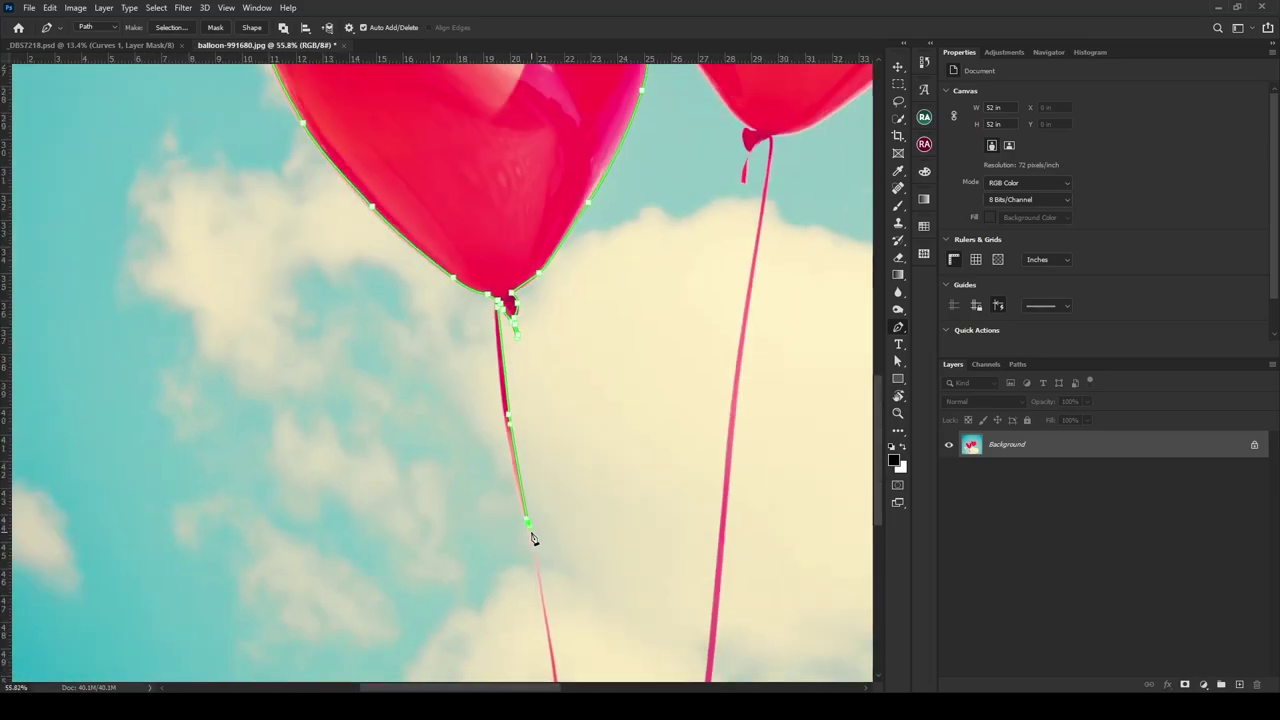
{"action": "scroll", "coordinate": [530, 530], "scroll_direction": "up", "scroll_amount": 5}
{"action": "scroll", "coordinate": [482, 136], "scroll_direction": "up", "scroll_amount": 3}
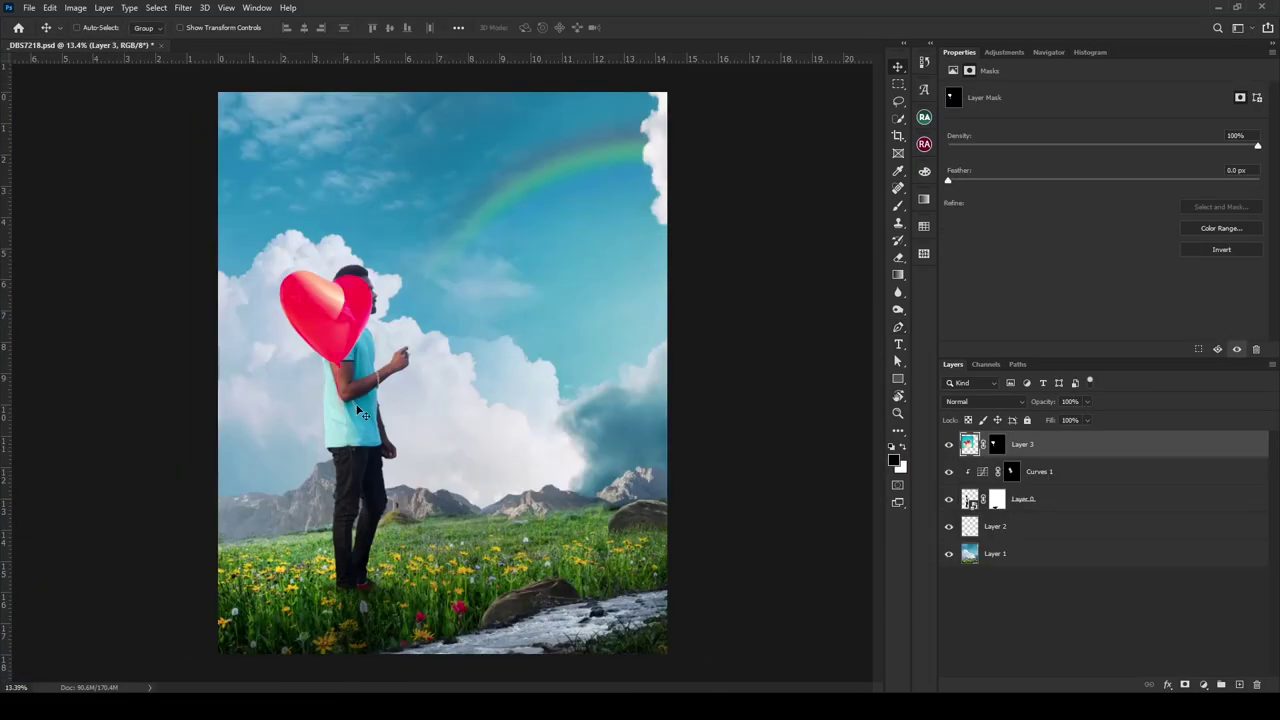
- Move the heart balloon into the sky, scaled to about 58% and tilted above the man
{"action": "left_click_drag", "start_coordinate": [360, 412], "coordinate": [435, 273]}
{"action": "key", "text": "ctrl+t"}
{"action": "mouse_move", "coordinate": [623, 329]}
{"action": "left_mouse_down"}
{"action": "mouse_move", "coordinate": [480, 194]}
{"action": "mouse_move", "coordinate": [470, 240]}
{"action": "left_mouse_up"}
{"action": "left_click_drag", "start_coordinate": [390, 130], "coordinate": [437, 200]}
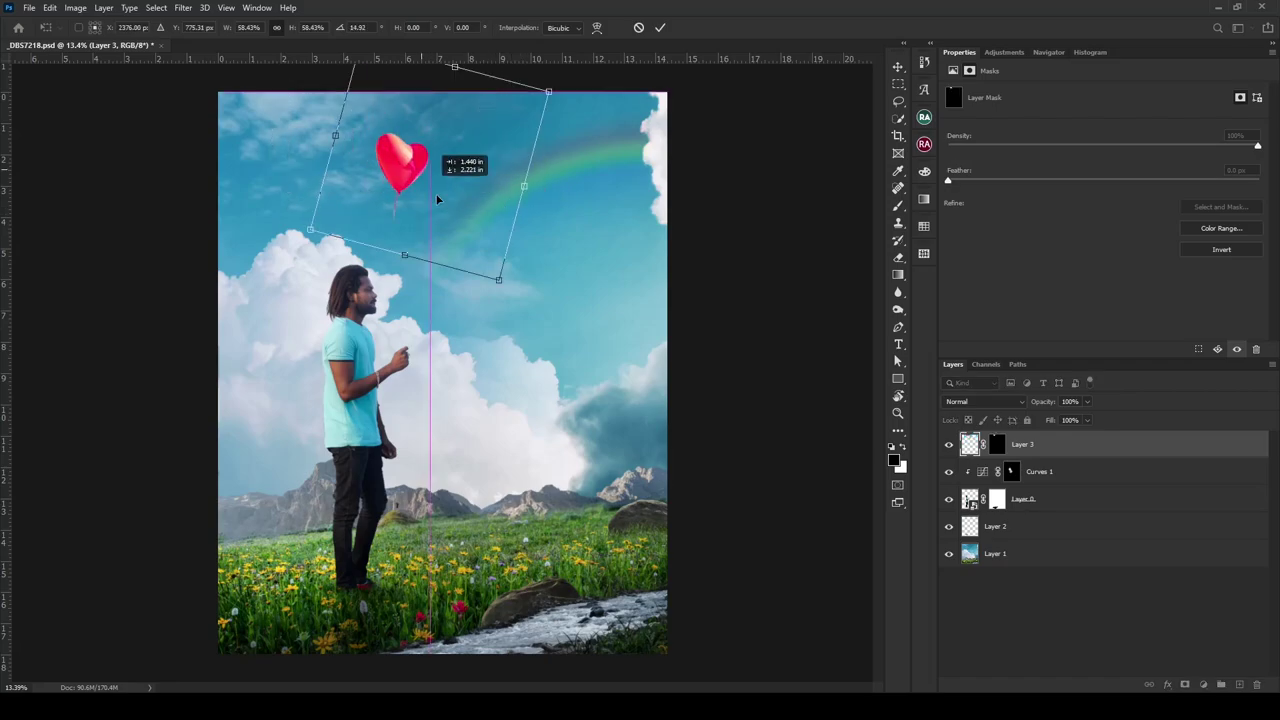
{"action": "key", "text": "Return"}
{"action": "scroll", "coordinate": [443, 130], "scroll_direction": "up", "scroll_amount": 5}
{"action": "scroll", "coordinate": [443, 130], "scroll_direction": "up", "scroll_amount": 3}
- Clone Stamp with a small brush over the pale rim on the balloon's right edge
{"action": "key", "text": "s"}
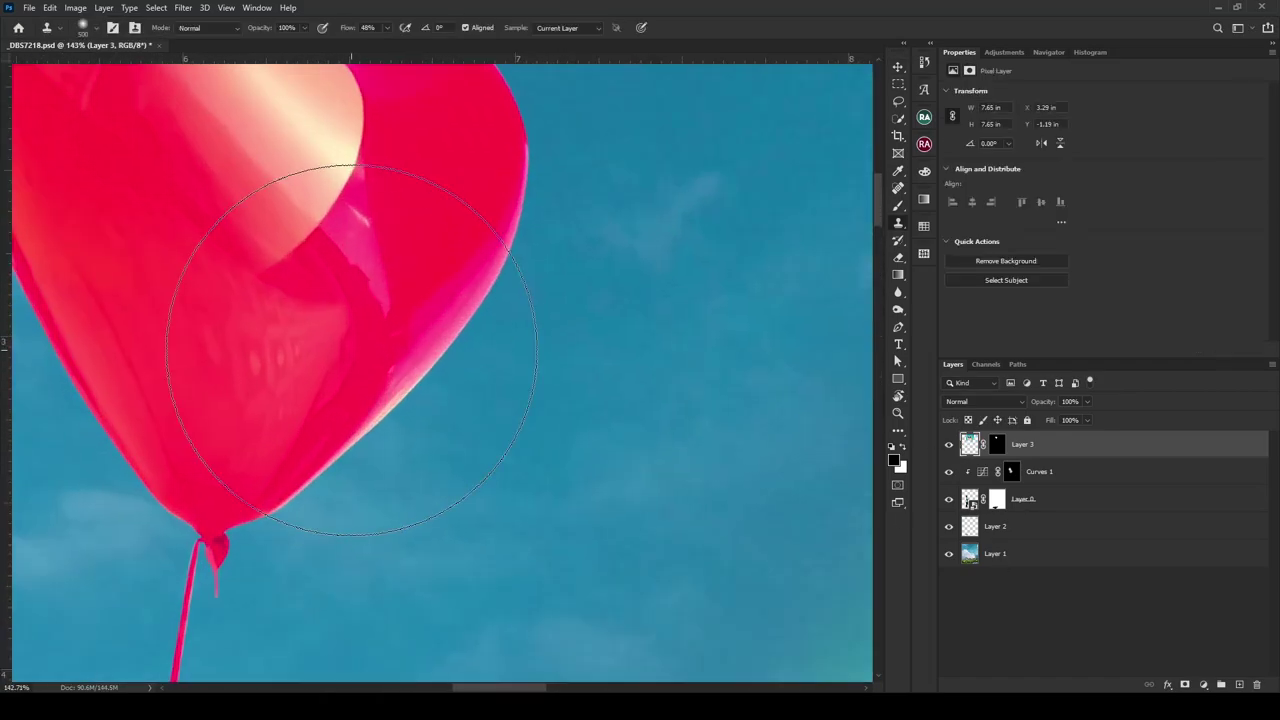
{"action": "key", "text": "bracketleft"}
{"action": "key", "text": "bracketleft"}
{"action": "key", "text": "bracketleft"}
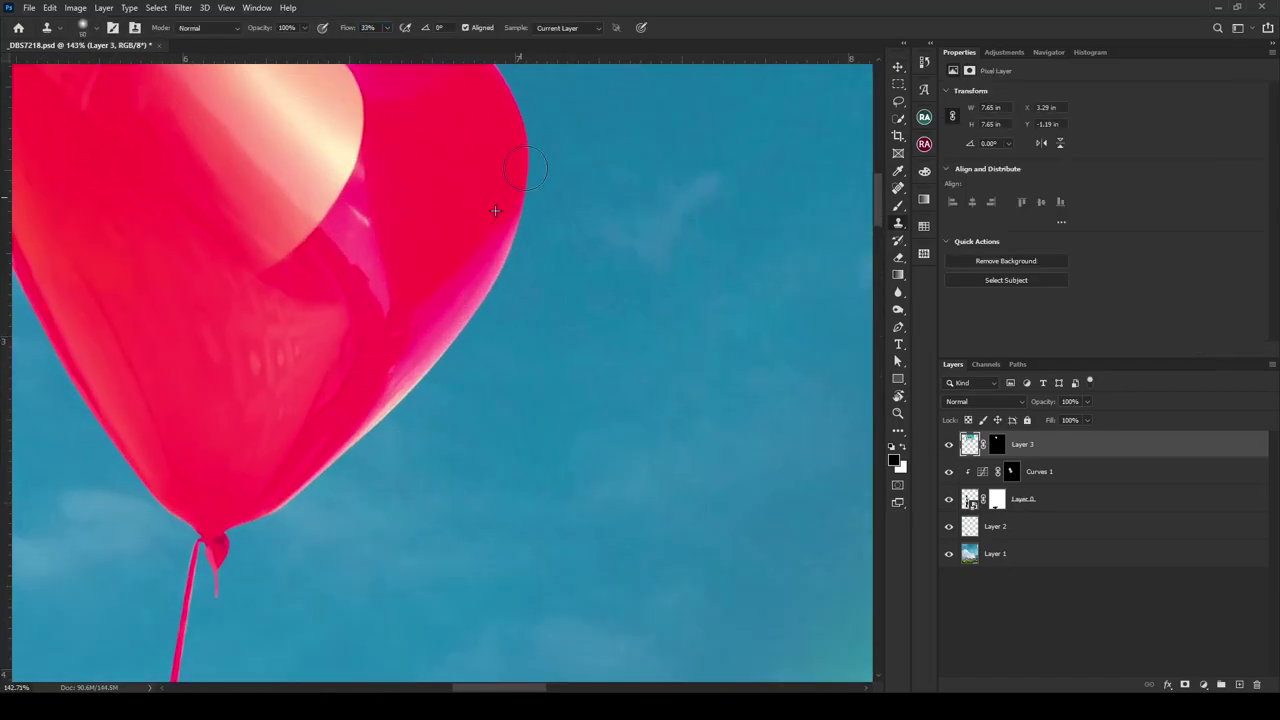
{"action": "left_click_drag", "start_coordinate": [525, 168], "coordinate": [410, 388]}
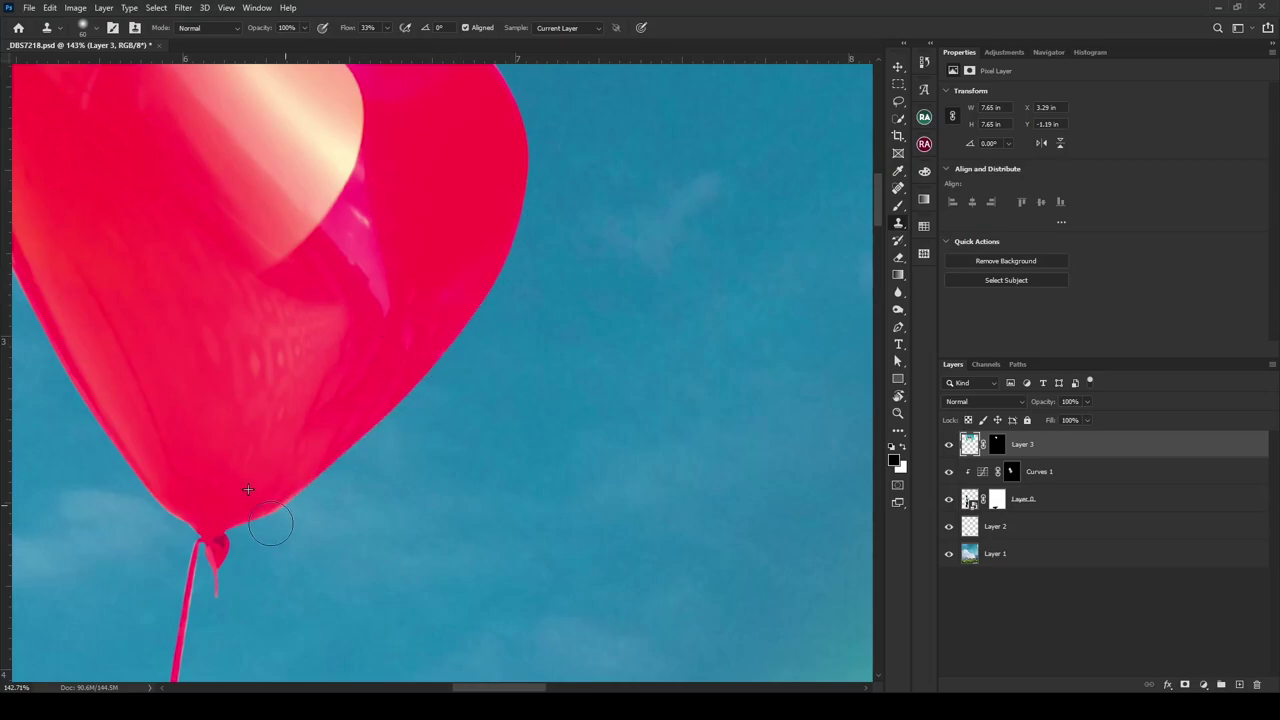
{"action": "left_click_drag", "start_coordinate": [445, 311], "coordinate": [255, 515]}
{"action": "scroll", "coordinate": [282, 395], "scroll_direction": "down", "scroll_amount": 3}
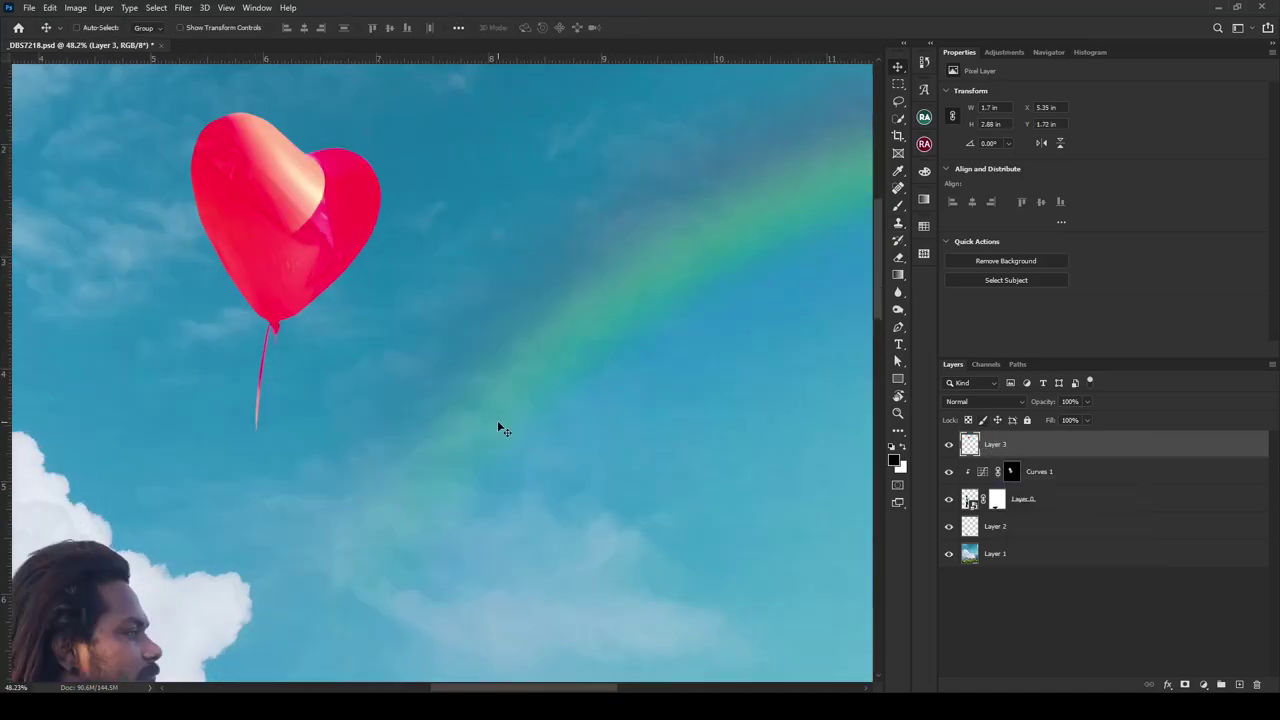
- Touch up the end of the balloon string with the Clone Stamp
{"action": "key", "text": "m"}
{"action": "left_click_drag", "start_coordinate": [230, 333], "coordinate": [280, 442]}
{"action": "scroll", "coordinate": [250, 393], "scroll_direction": "up", "scroll_amount": 5}
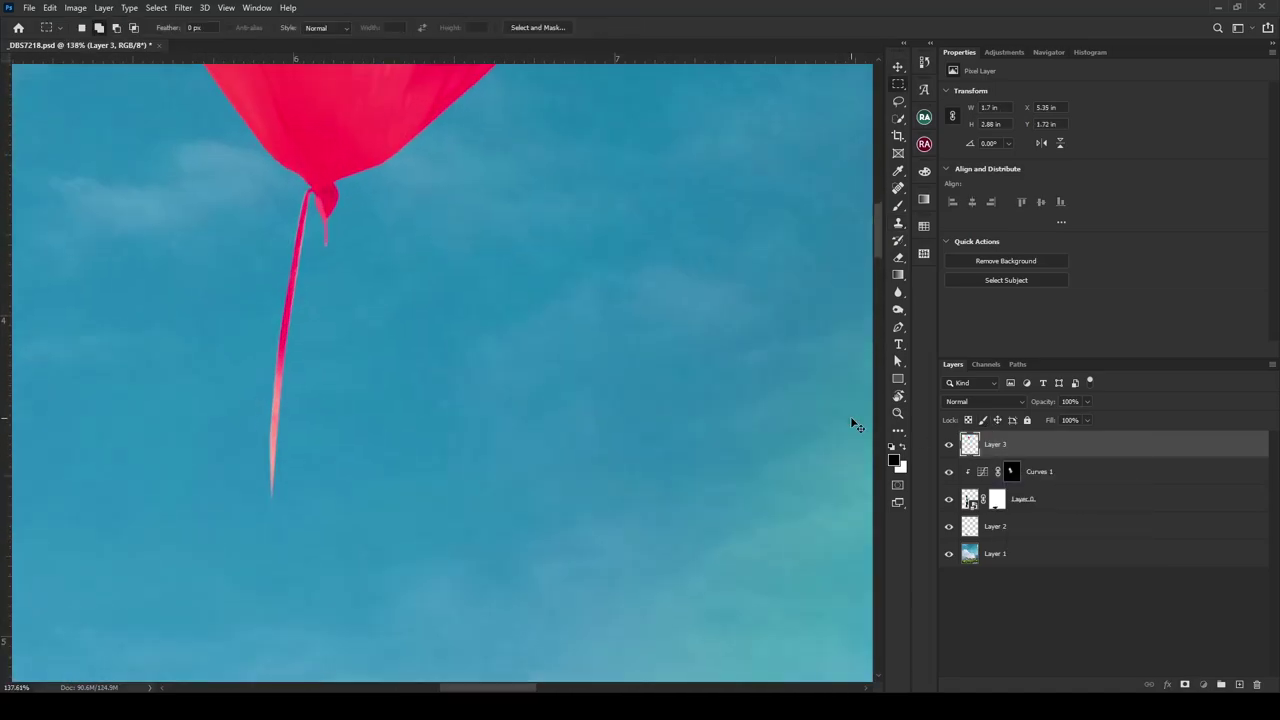
{"action": "scroll", "coordinate": [669, 408], "scroll_direction": "down", "scroll_amount": 2}
{"action": "key", "text": "s"}
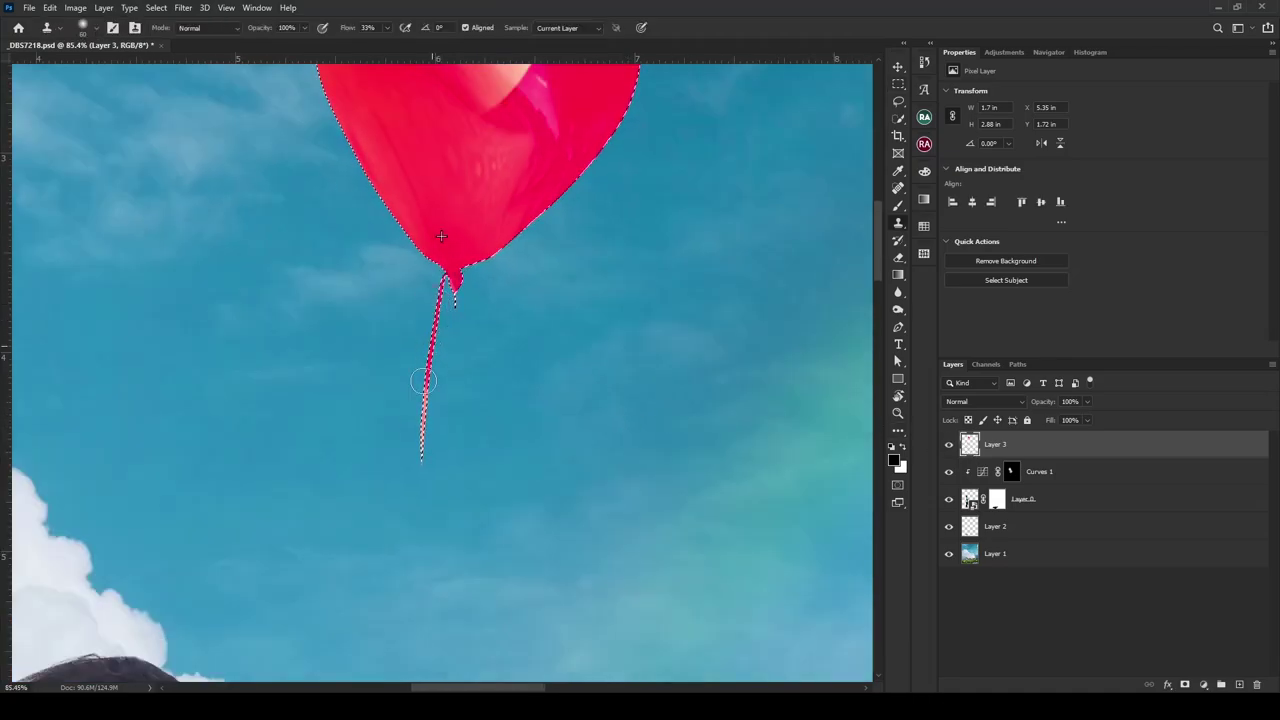
{"action": "left_click_drag", "start_coordinate": [432, 436], "coordinate": [420, 371]}
{"action": "scroll", "coordinate": [452, 317], "scroll_direction": "down", "scroll_amount": 2}
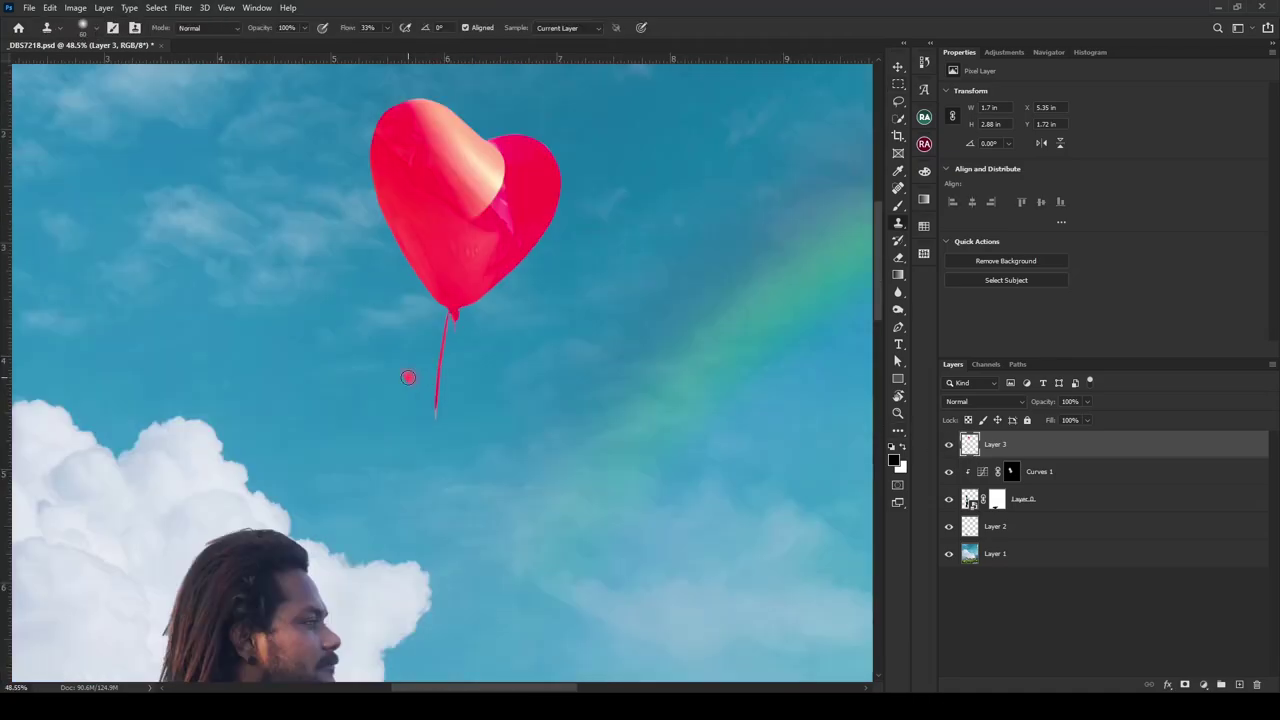
- Stretch the lower piece of the balloon string down into the man's hand
{"action": "key", "text": "m"}
{"action": "left_click", "coordinate": [434, 366]}
{"action": "scroll", "coordinate": [432, 300], "scroll_direction": "up", "scroll_amount": 3}
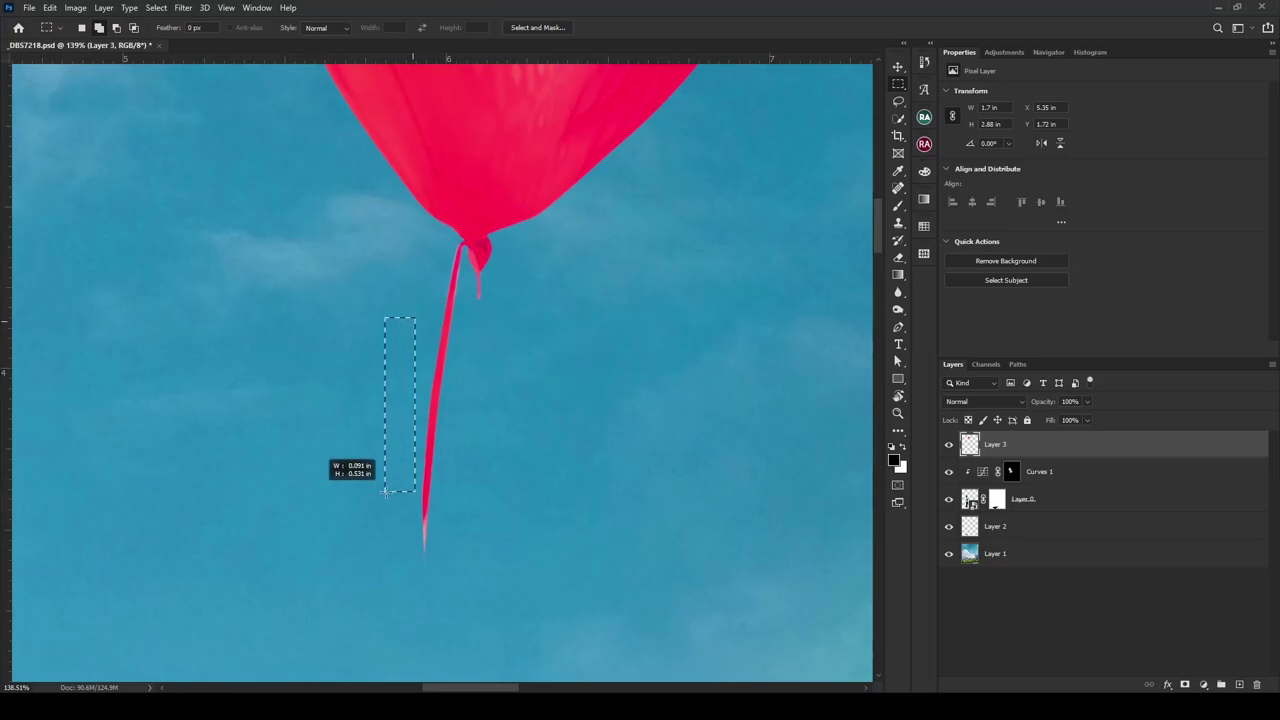
{"action": "left_click_drag", "start_coordinate": [385, 491], "coordinate": [466, 560]}
{"action": "scroll", "coordinate": [466, 560], "scroll_direction": "down", "scroll_amount": 3}
{"action": "key", "text": "ctrl+t"}
{"action": "left_click_drag", "start_coordinate": [413, 443], "coordinate": [423, 572]}
{"action": "scroll", "coordinate": [423, 572], "scroll_direction": "down", "scroll_amount": 2}
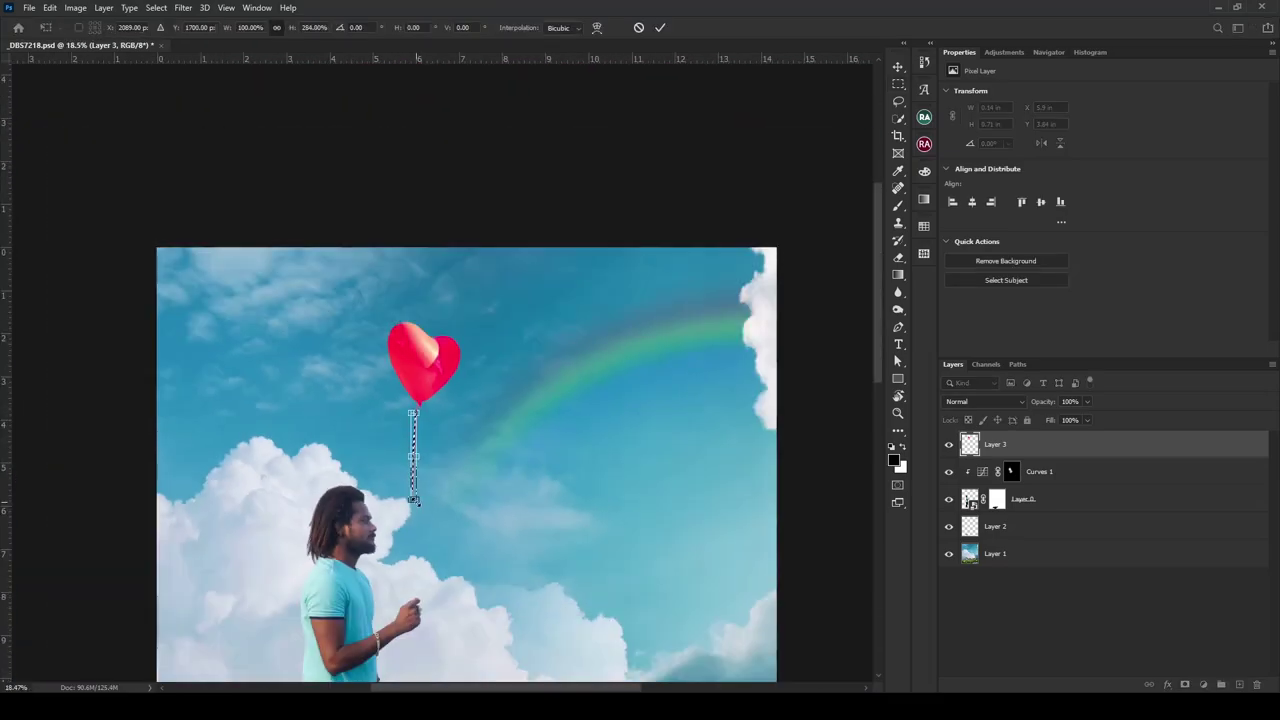
{"action": "left_click_drag", "start_coordinate": [414, 500], "coordinate": [423, 600]}
{"action": "key", "text": "Return"}
{"action": "scroll", "coordinate": [423, 600], "scroll_direction": "up", "scroll_amount": 1}
{"action": "scroll", "coordinate": [423, 600], "scroll_direction": "up", "scroll_amount": 2}
- Start a Puppet Warp on the balloon layer, pinning the balloon base and bending the string
{"action": "key", "text": "v"}
{"action": "left_click", "coordinate": [49, 7]}
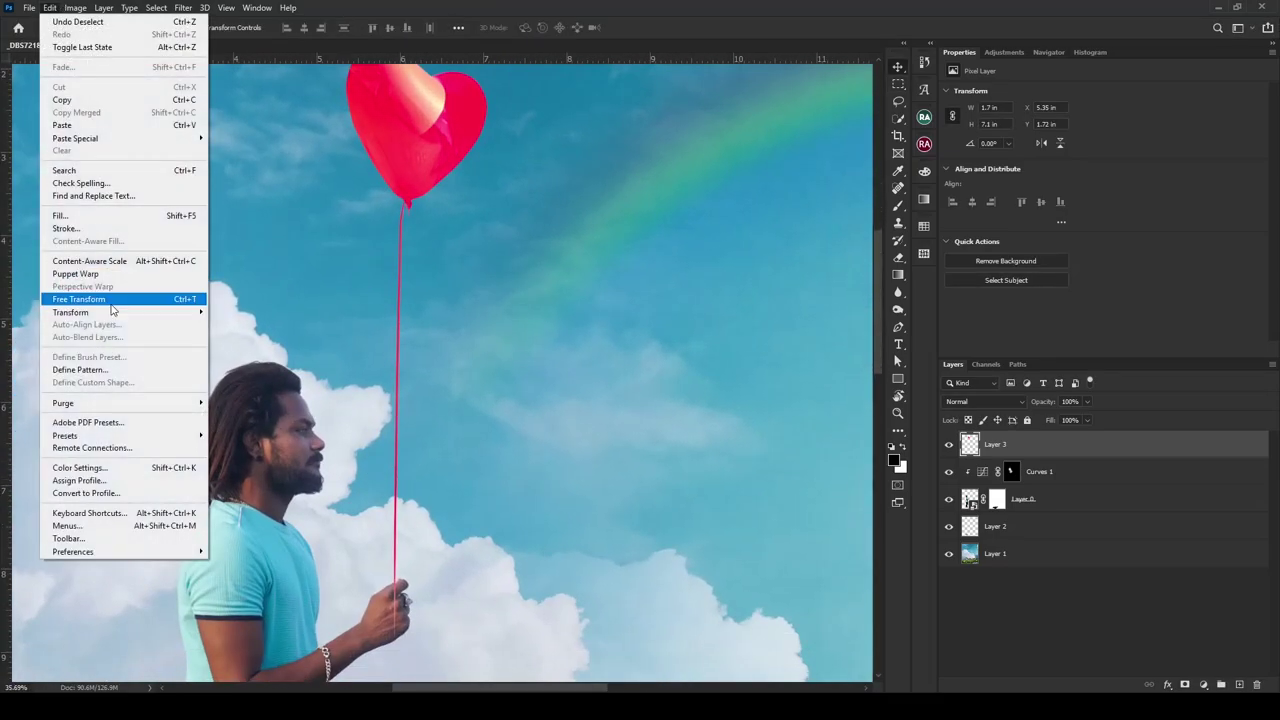
{"action": "left_click", "coordinate": [75, 273]}
{"action": "left_click", "coordinate": [396, 177]}
{"action": "left_click", "coordinate": [406, 183]}
{"action": "left_click", "coordinate": [438, 175]}
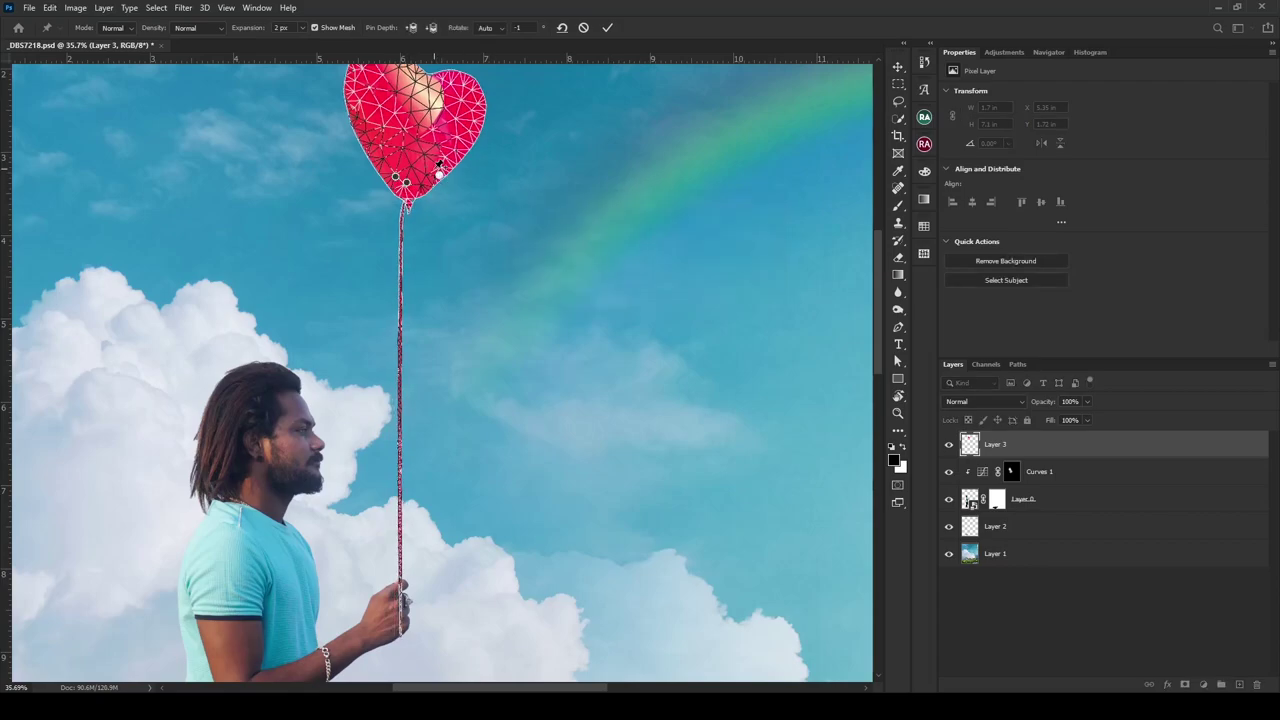
{"action": "left_click_drag", "start_coordinate": [398, 333], "coordinate": [383, 330]}
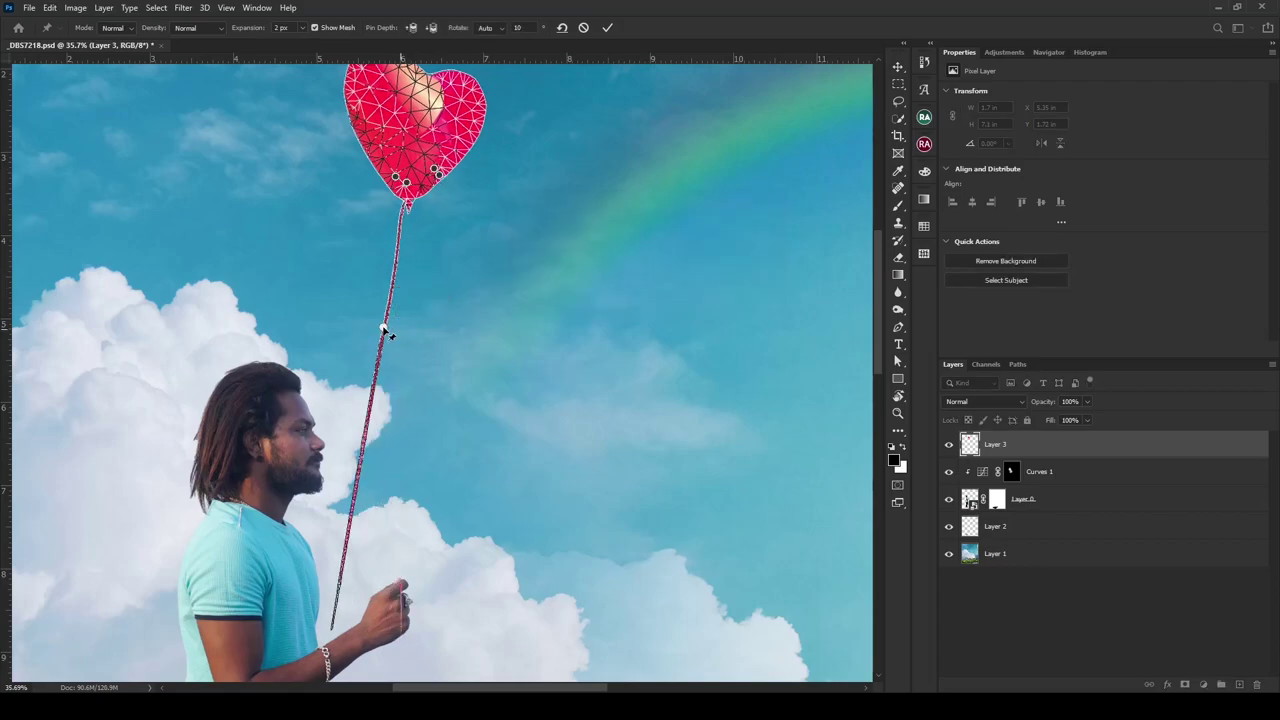
{"action": "left_click_drag", "start_coordinate": [372, 402], "coordinate": [394, 397]}
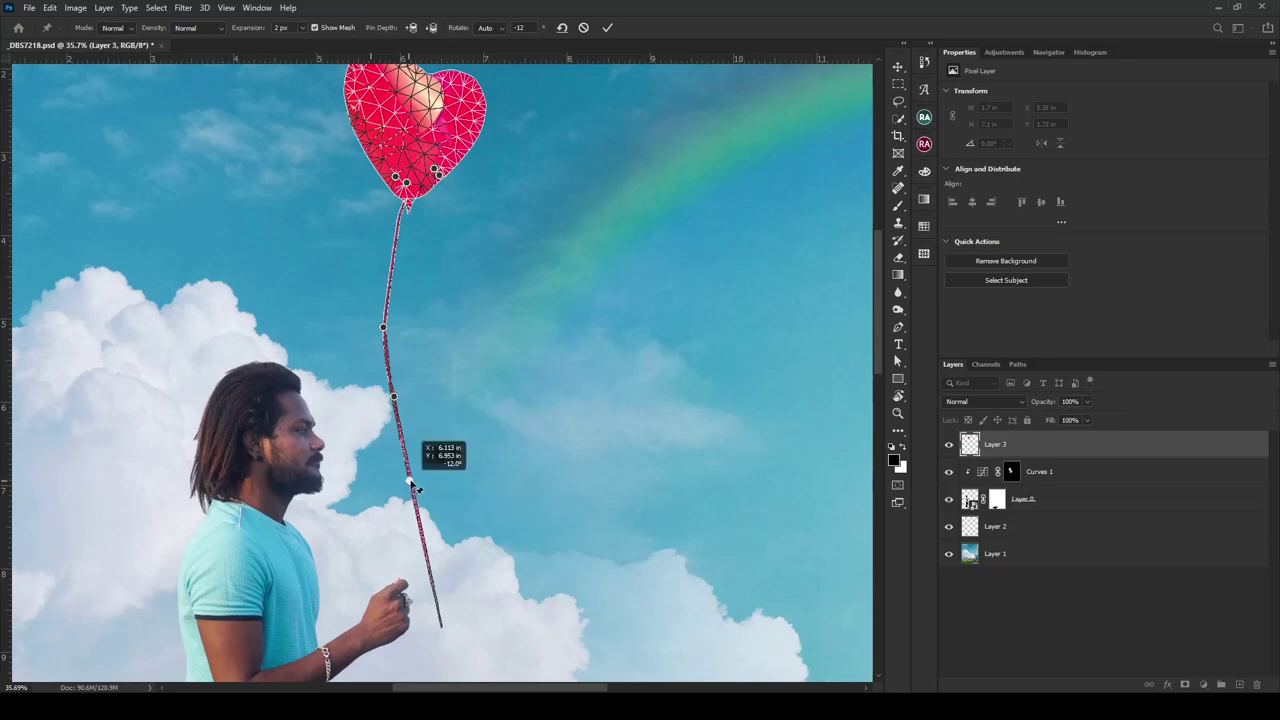
{"action": "left_click_drag", "start_coordinate": [410, 455], "coordinate": [400, 505]}
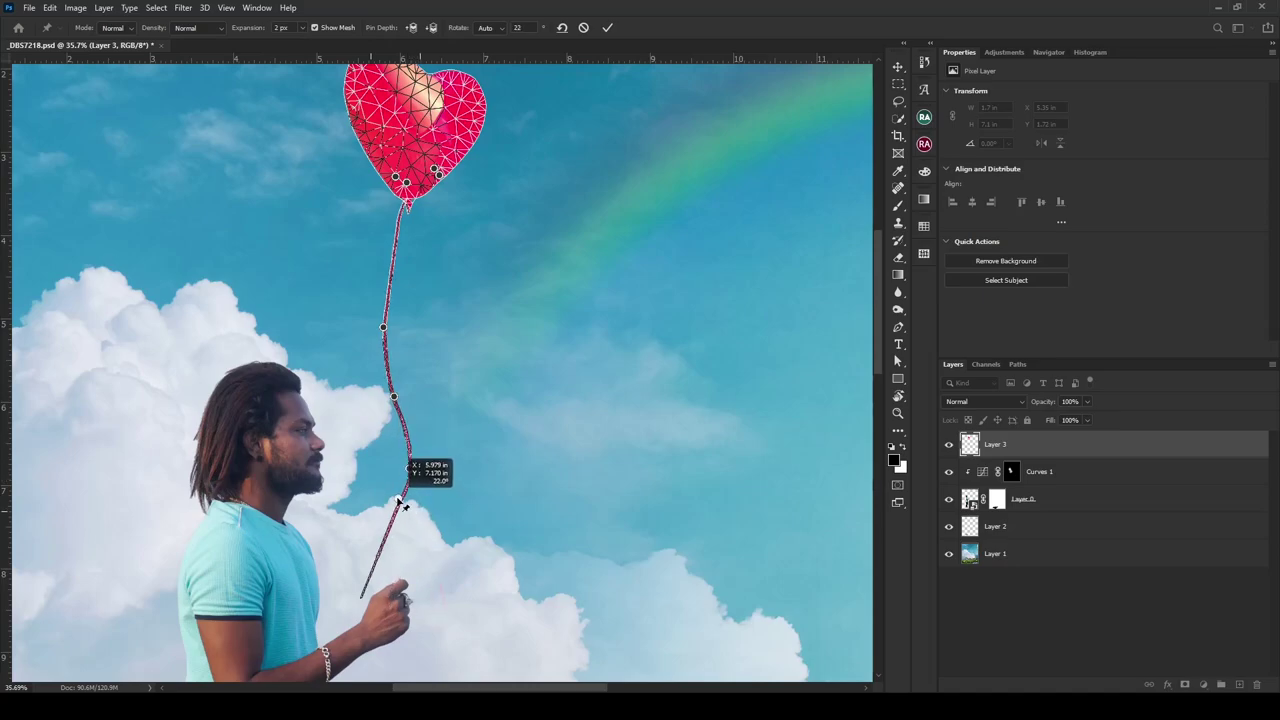
- Bend the lower string down through the man's fist, commit the warp, and nudge the balloon down
{"action": "scroll", "coordinate": [387, 555], "scroll_direction": "up", "scroll_amount": 3, "text": "alt"}
{"action": "scroll", "coordinate": [429, 349], "scroll_direction": "up", "scroll_amount": 3, "text": "alt"}
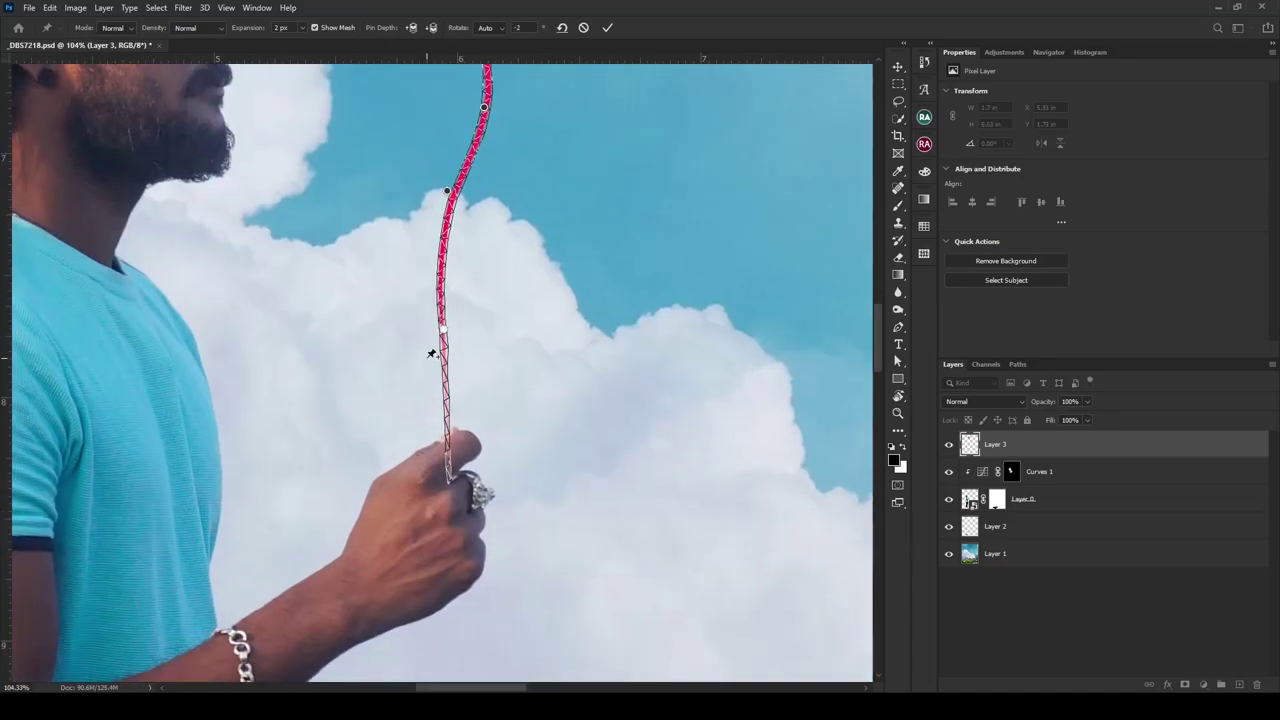
{"action": "scroll", "coordinate": [480, 310], "scroll_direction": "up", "scroll_amount": 2, "text": "alt"}
{"action": "key", "text": "Return"}
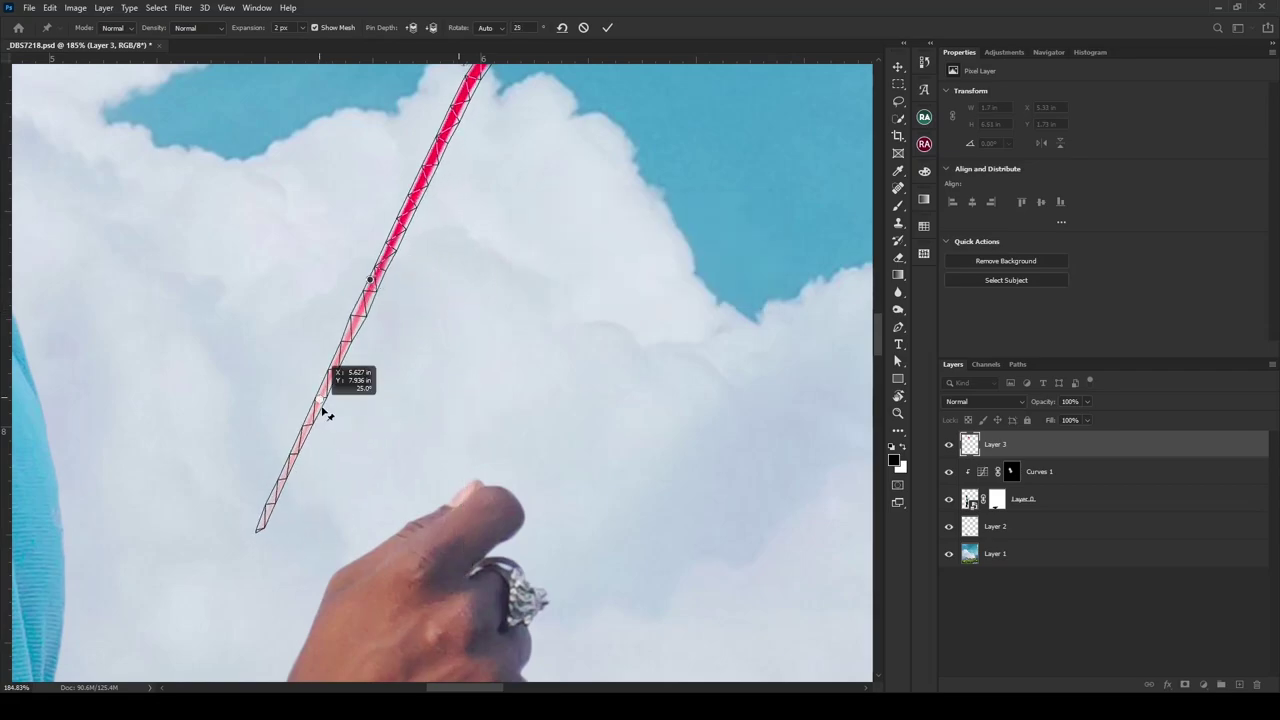
{"action": "left_click_drag", "start_coordinate": [457, 307], "coordinate": [369, 279]}
{"action": "left_click_drag", "start_coordinate": [443, 443], "coordinate": [467, 530]}
{"action": "scroll", "coordinate": [467, 530], "scroll_direction": "down", "scroll_amount": 3, "text": "alt"}
{"action": "scroll", "coordinate": [440, 450], "scroll_direction": "up", "scroll_amount": 3, "text": "alt"}
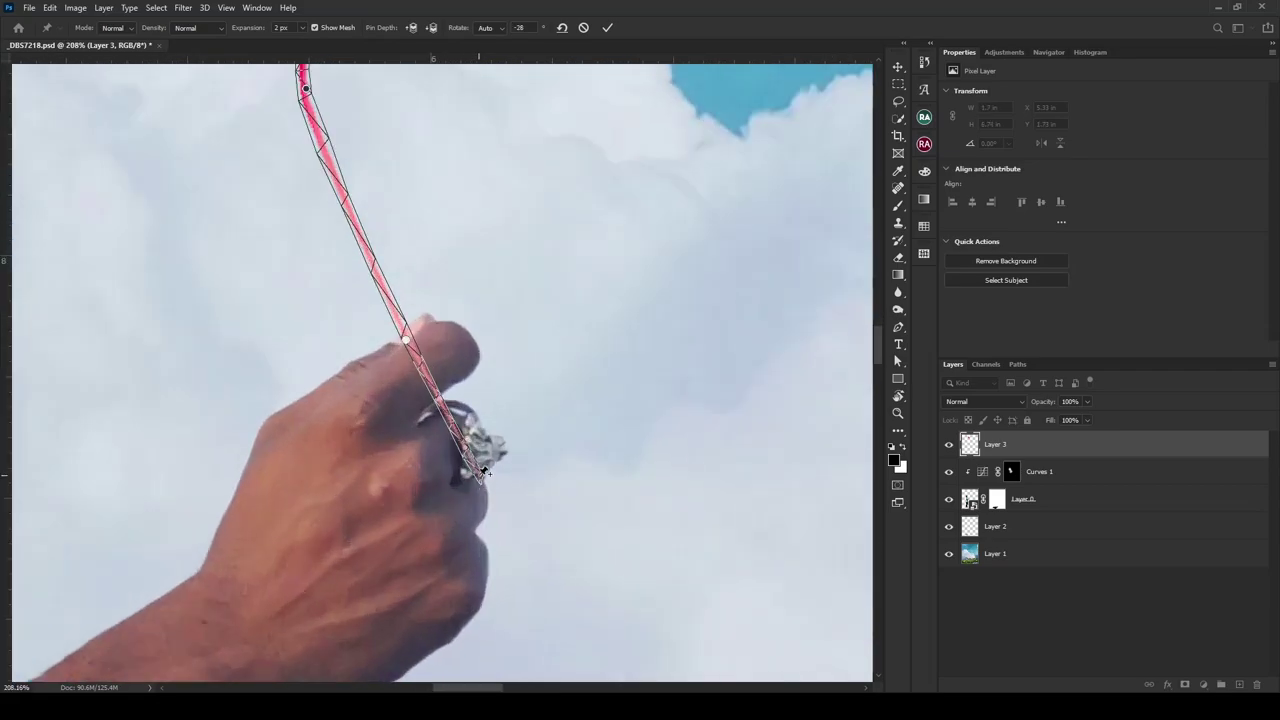
{"action": "mouse_move", "coordinate": [480, 486]}
{"action": "left_mouse_down"}
{"action": "mouse_move", "coordinate": [480, 543]}
{"action": "mouse_move", "coordinate": [416, 678]}
{"action": "mouse_move", "coordinate": [407, 650]}
{"action": "left_mouse_up"}
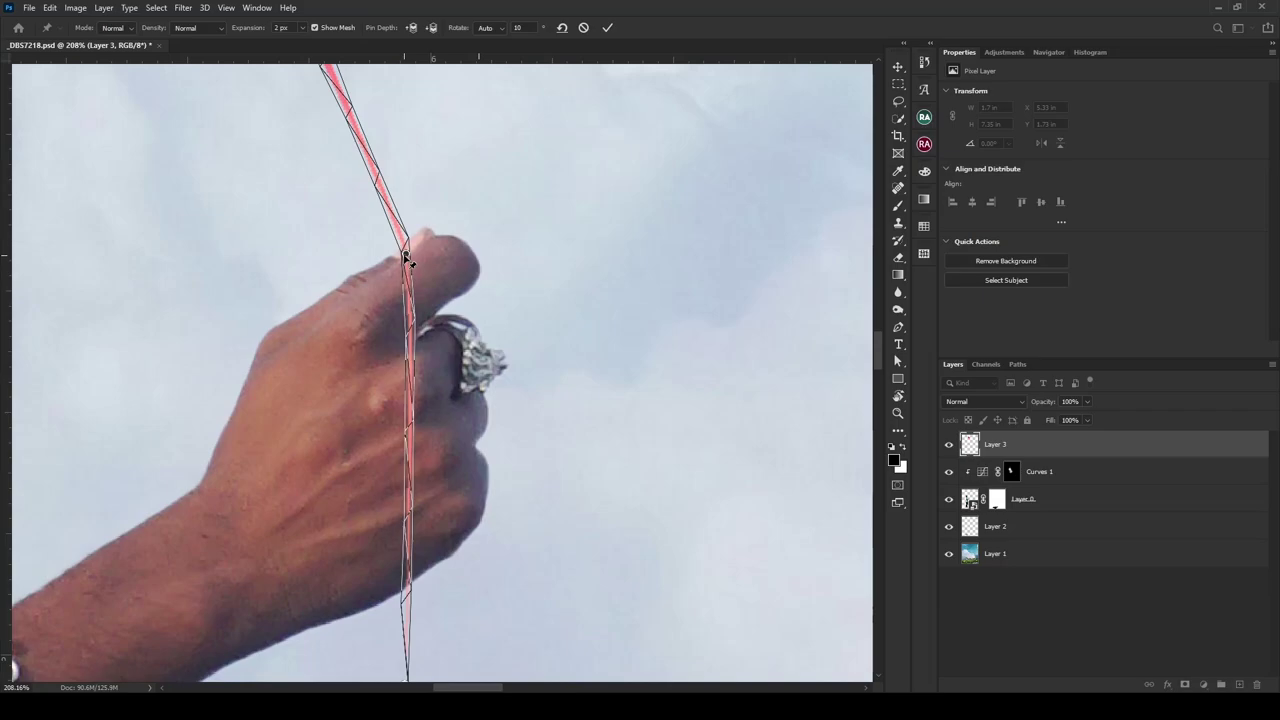
{"action": "key", "text": "Return"}
{"action": "scroll", "coordinate": [378, 337], "scroll_direction": "down", "scroll_amount": 5}
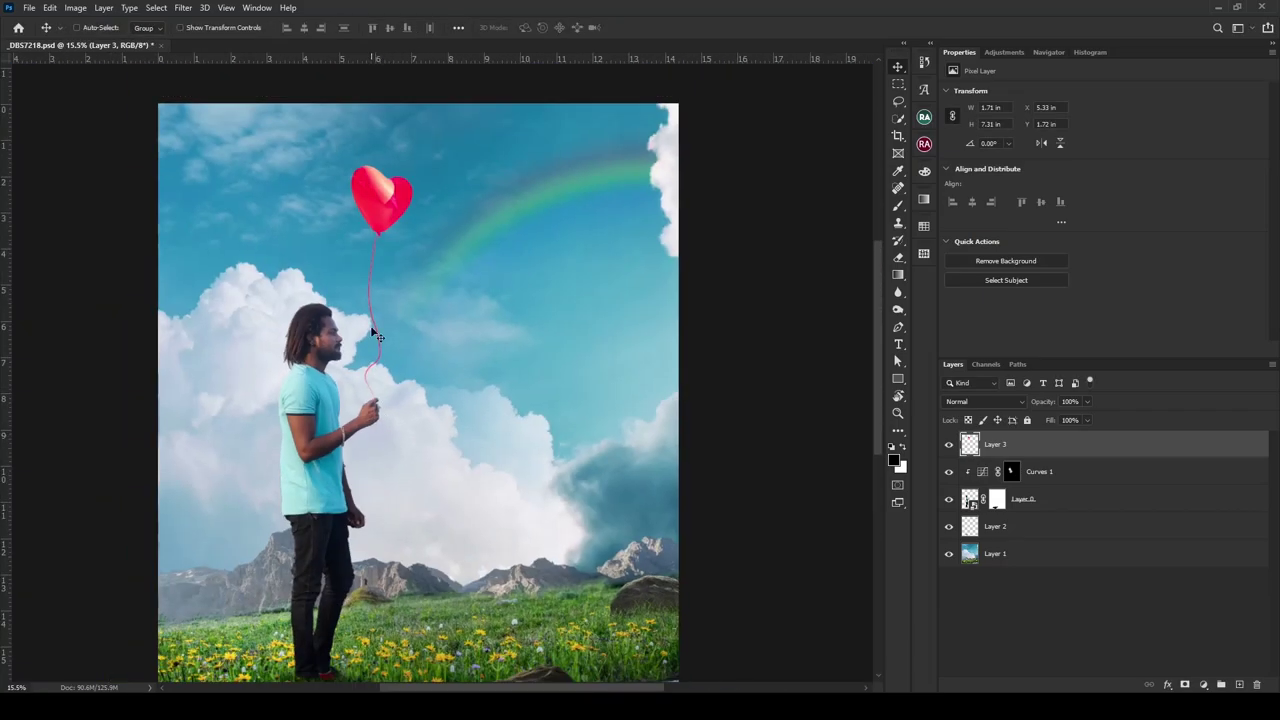
{"action": "left_click_drag", "start_coordinate": [381, 180], "coordinate": [381, 190]}
- Add a mask to the balloon layer and paint black over the string where it crosses the fingers
{"action": "scroll", "coordinate": [425, 337], "scroll_direction": "up", "scroll_amount": 5}
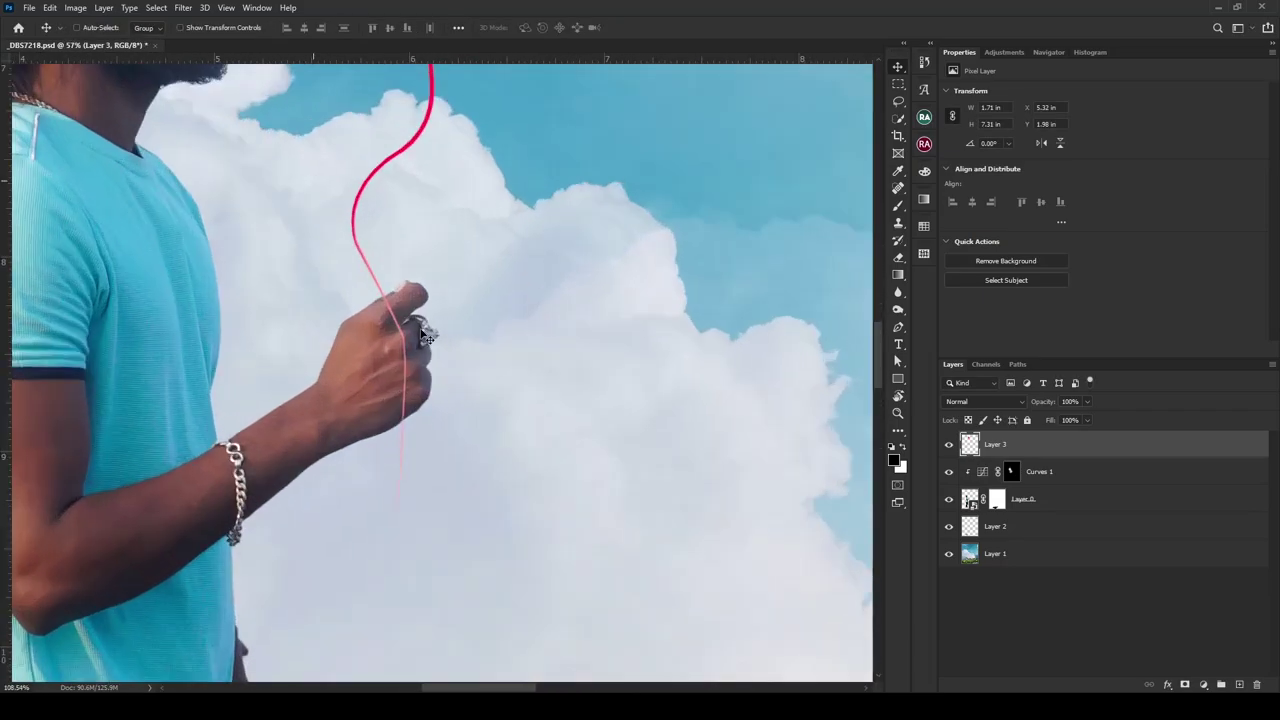
{"action": "scroll", "coordinate": [425, 337], "scroll_direction": "up", "scroll_amount": 3}
{"action": "left_click", "coordinate": [1185, 684]}
{"action": "scroll", "coordinate": [467, 433], "scroll_direction": "up", "scroll_amount": 2}
{"action": "key", "text": "c"}
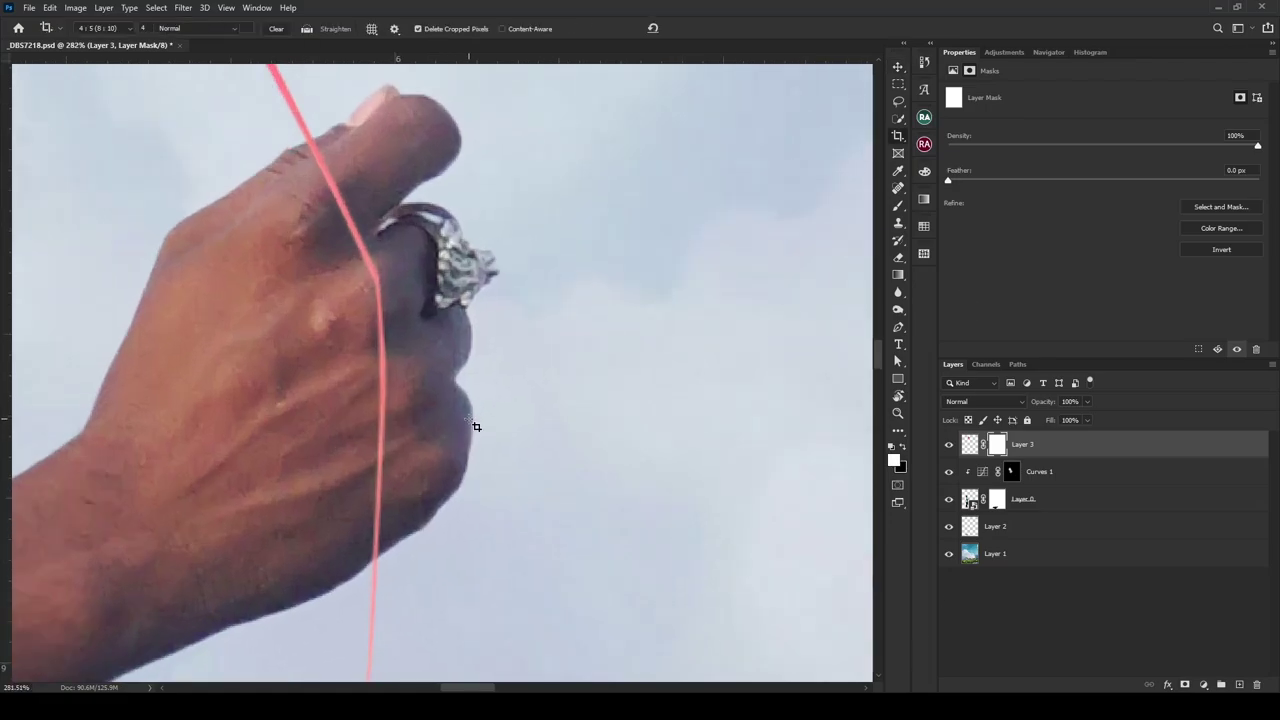
{"action": "key", "text": "b"}
{"action": "scroll", "coordinate": [310, 225], "scroll_direction": "up", "scroll_amount": 3}
{"action": "scroll", "coordinate": [324, 217], "scroll_direction": "up", "scroll_amount": 2}
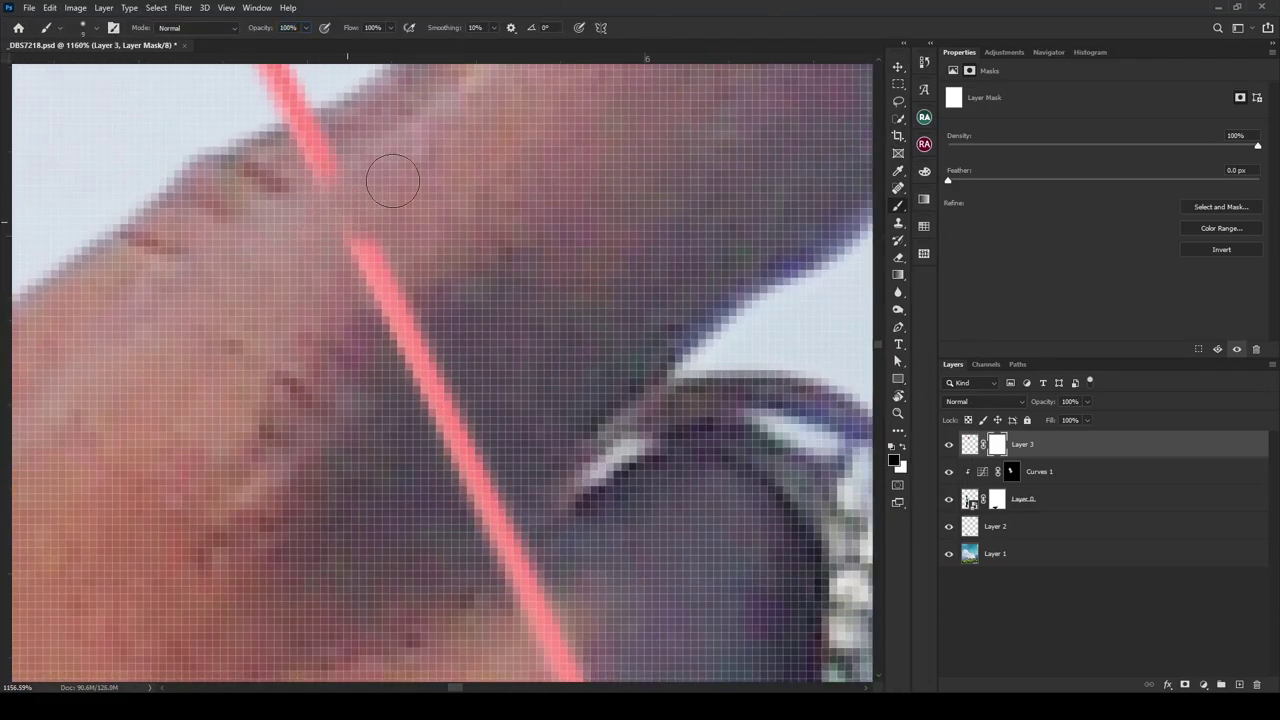
{"action": "scroll", "coordinate": [400, 200], "scroll_direction": "down", "scroll_amount": 2}
{"action": "scroll", "coordinate": [450, 300], "scroll_direction": "down", "scroll_amount": 1}
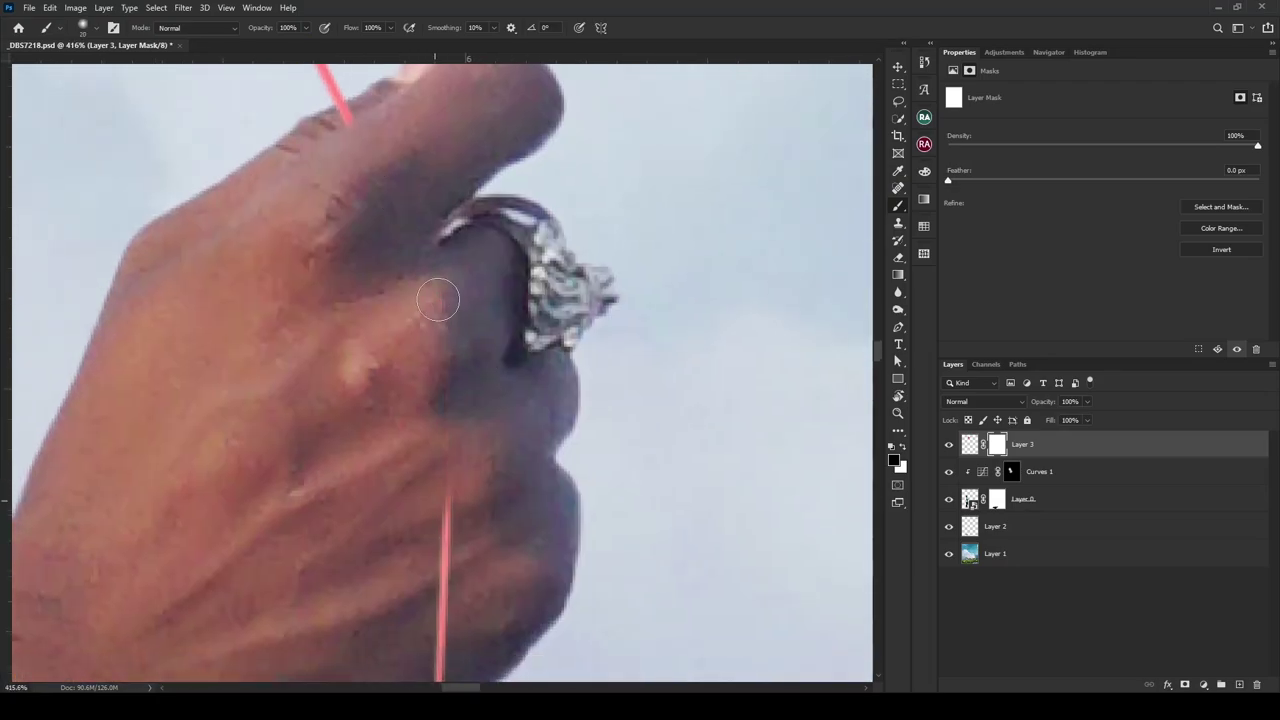
{"action": "scroll", "coordinate": [438, 300], "scroll_direction": "up", "scroll_amount": 1}
{"action": "scroll", "coordinate": [392, 367], "scroll_direction": "up", "scroll_amount": 1}
{"action": "left_click_drag", "start_coordinate": [486, 519], "coordinate": [443, 371]}
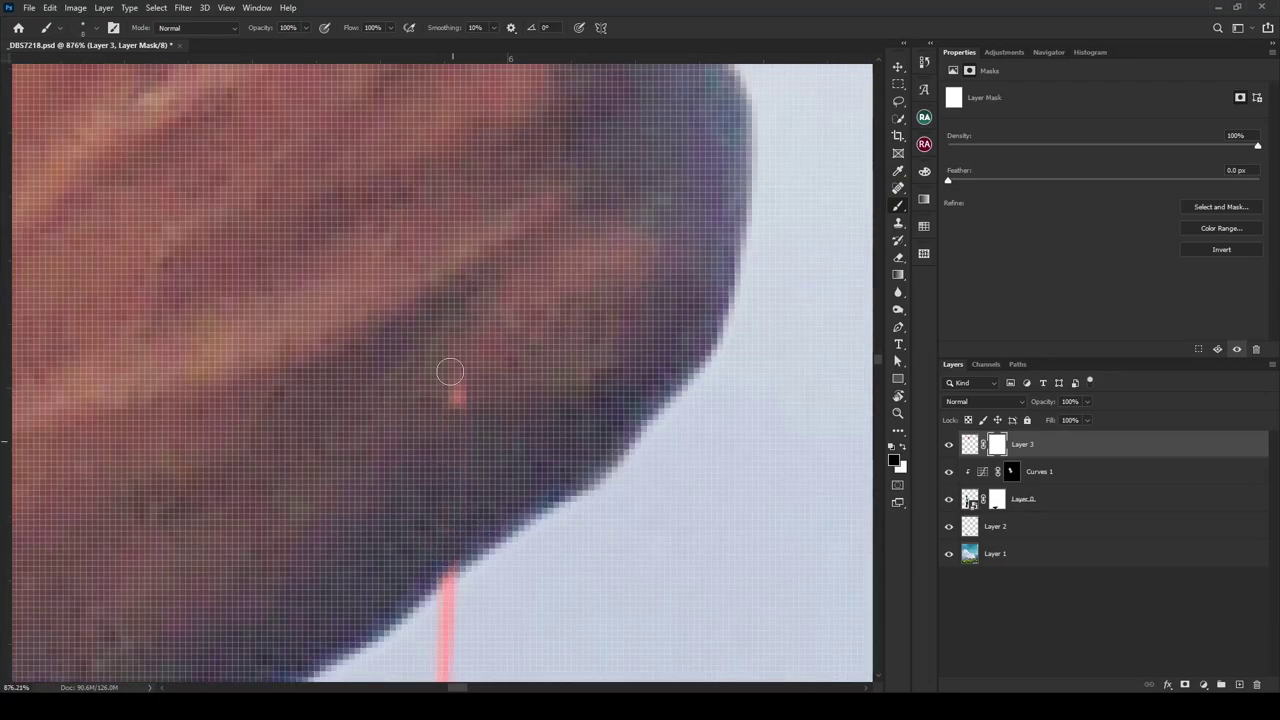
{"action": "scroll", "coordinate": [449, 416], "scroll_direction": "down", "scroll_amount": 5}
{"action": "key", "text": "v"}
{"action": "scroll", "coordinate": [449, 416], "scroll_direction": "down", "scroll_amount": 1}
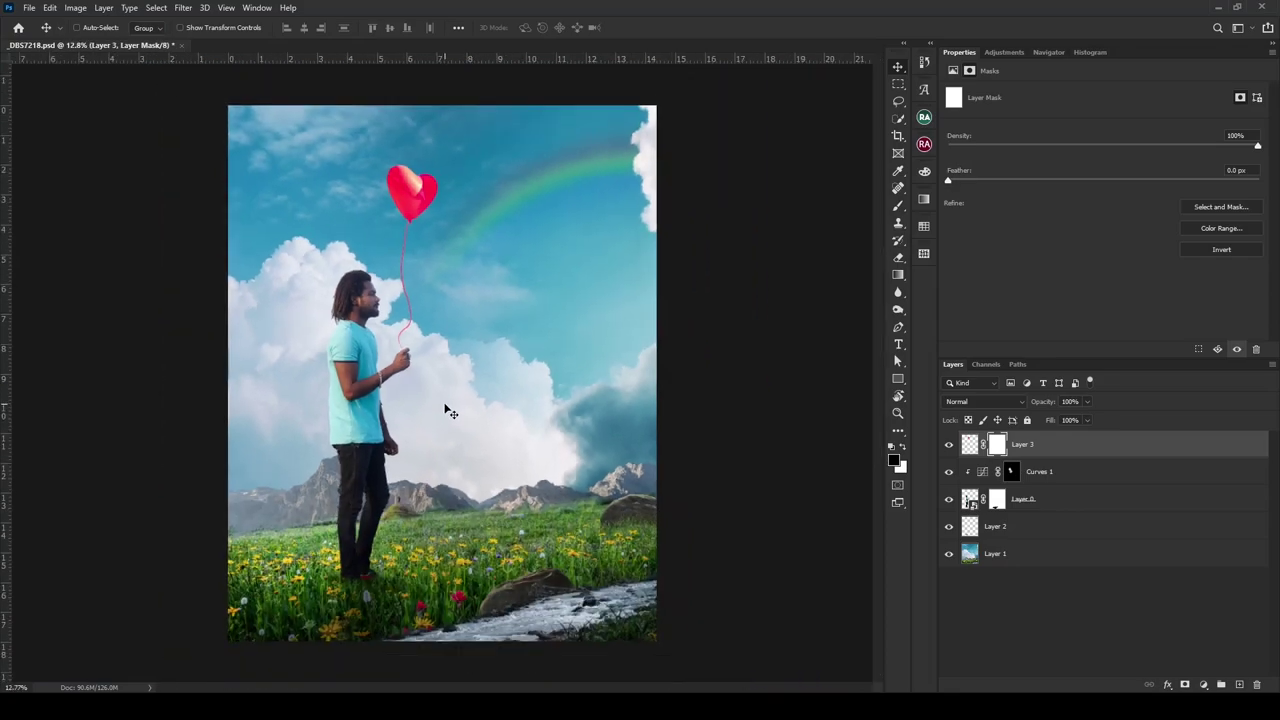
{"action": "key", "text": "alt+Tab"}
- Bring Cycle.png into the composite as a layer placed behind the man
{"action": "left_click_drag", "start_coordinate": [971, 171], "coordinate": [780, 10]}
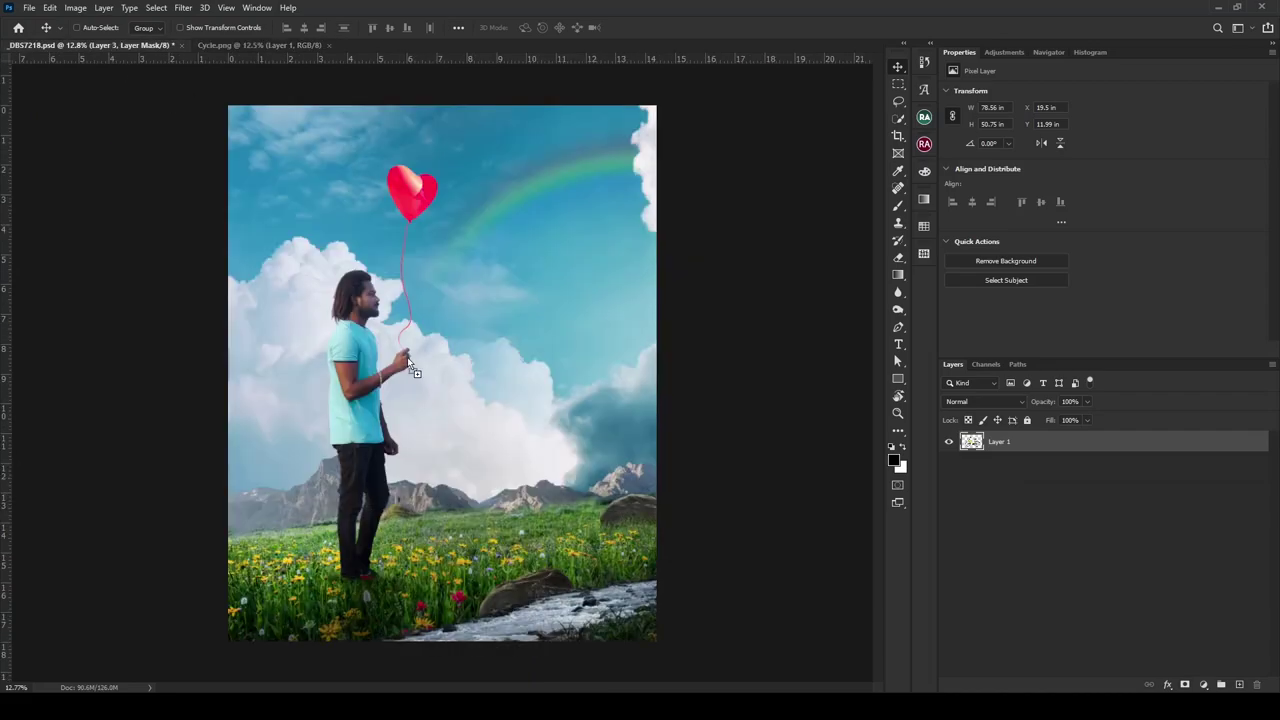
{"action": "mouse_move", "coordinate": [510, 373]}
{"action": "left_mouse_down"}
{"action": "mouse_move", "coordinate": [457, 352]}
{"action": "mouse_move", "coordinate": [530, 415]}
{"action": "left_mouse_up"}
{"action": "key", "text": "Return"}
{"action": "key", "text": "ctrl+bracketleft"}
{"action": "key", "text": "ctrl+bracketleft"}
- Scale the bicycle to about 53%, flip it horizontally, and place it beside the man's legs
{"action": "key", "text": "ctrl+t"}
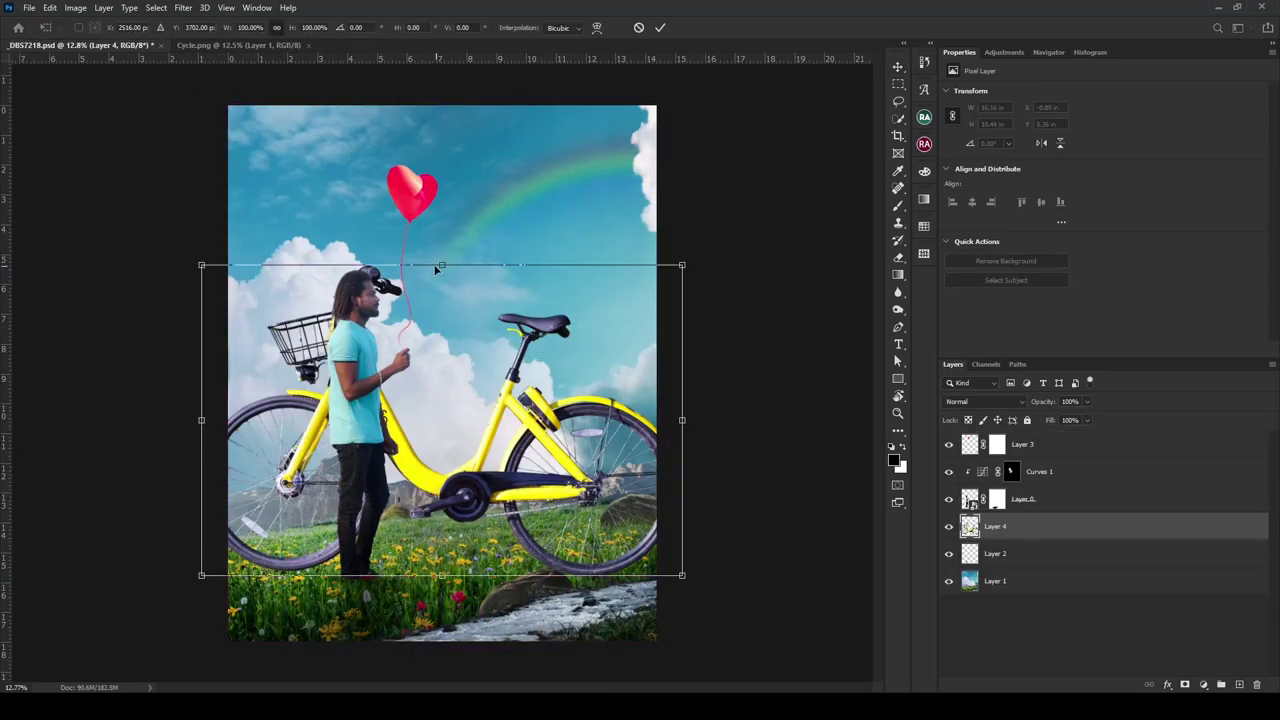
{"action": "left_click_drag", "start_coordinate": [436, 270], "coordinate": [451, 450]}
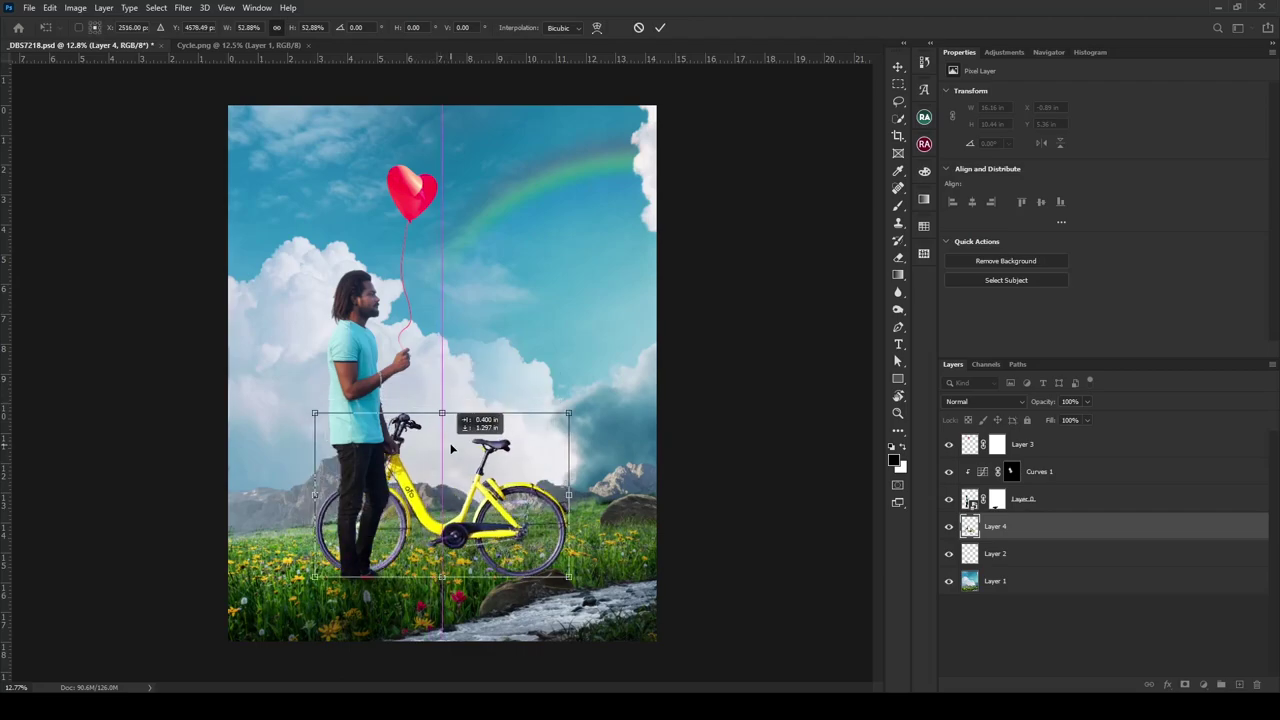
{"action": "right_click", "coordinate": [452, 447]}
{"action": "left_click", "coordinate": [500, 672]}
{"action": "key", "text": "Return"}
{"action": "left_click_drag", "start_coordinate": [492, 513], "coordinate": [498, 513]}
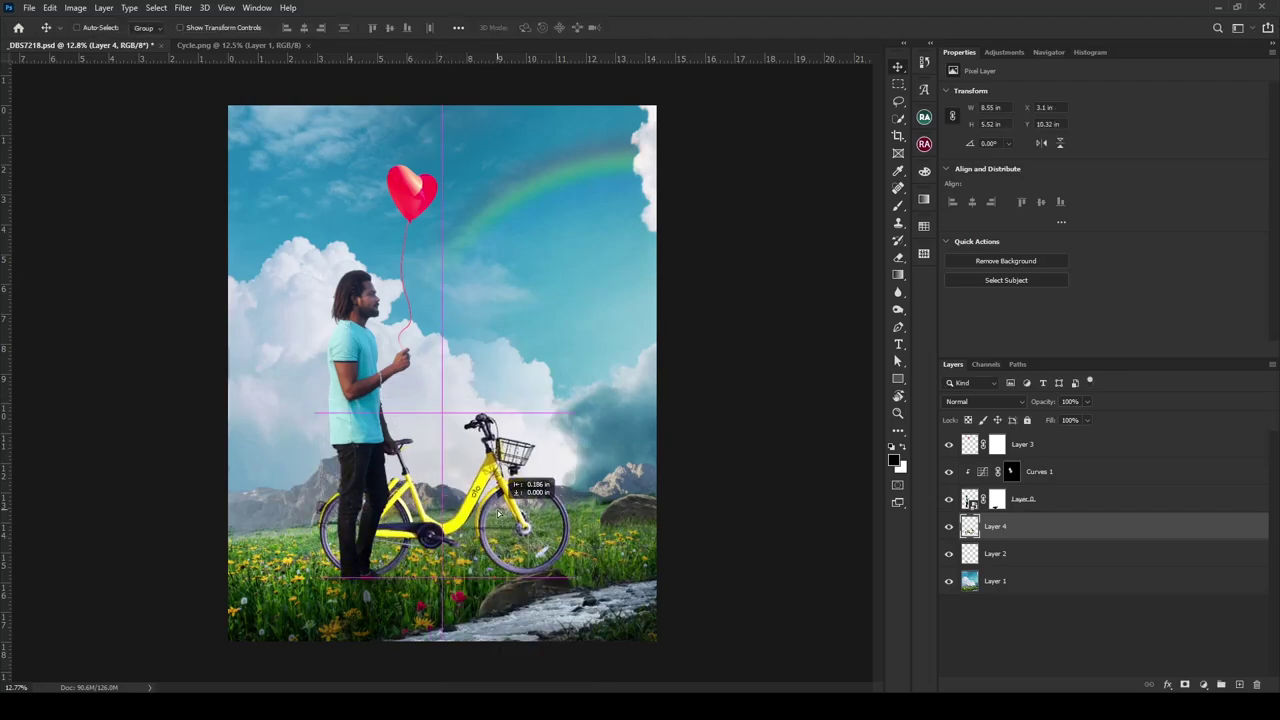
{"action": "scroll", "coordinate": [528, 578], "scroll_direction": "up", "scroll_amount": 5}
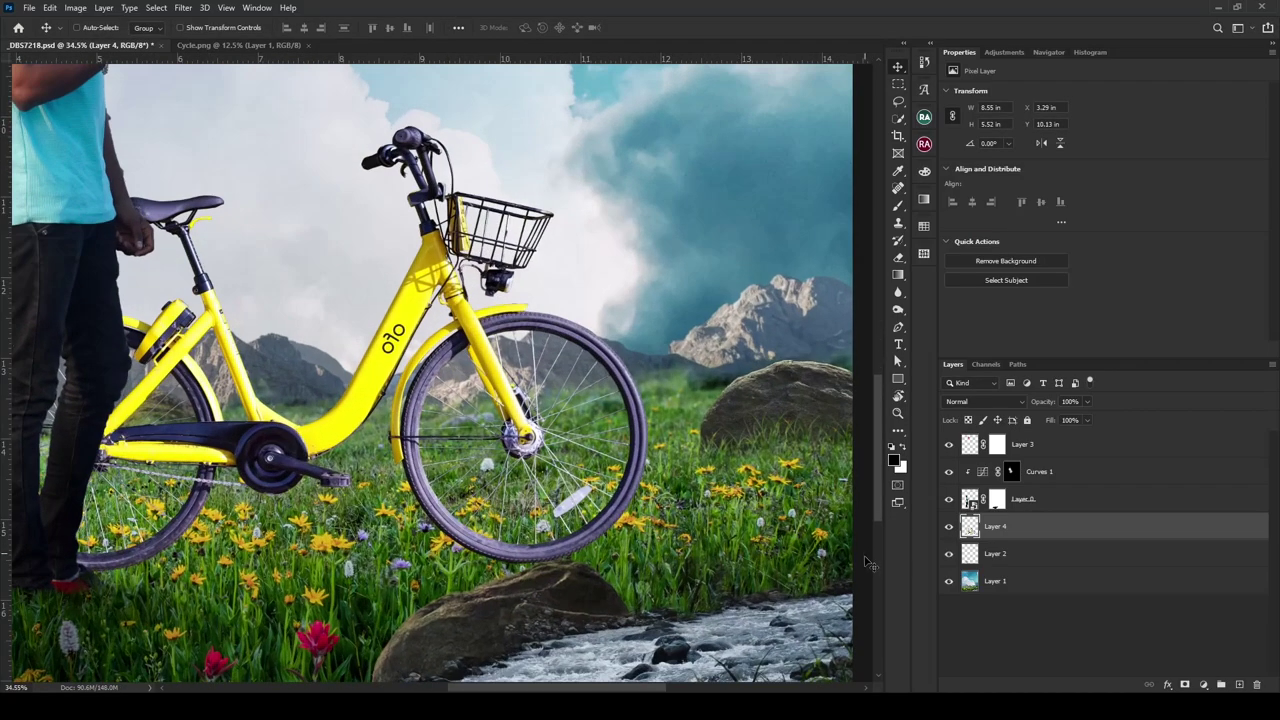
- Mask the bicycle layer and brush out its tyre bottoms so they sink into the grass
{"action": "left_click", "coordinate": [1183, 685]}
{"action": "scroll", "coordinate": [531, 543], "scroll_direction": "up", "scroll_amount": 3}
{"action": "scroll", "coordinate": [531, 543], "scroll_direction": "up", "scroll_amount": 2}
{"action": "key", "text": "b"}
{"action": "right_click", "coordinate": [428, 222]}
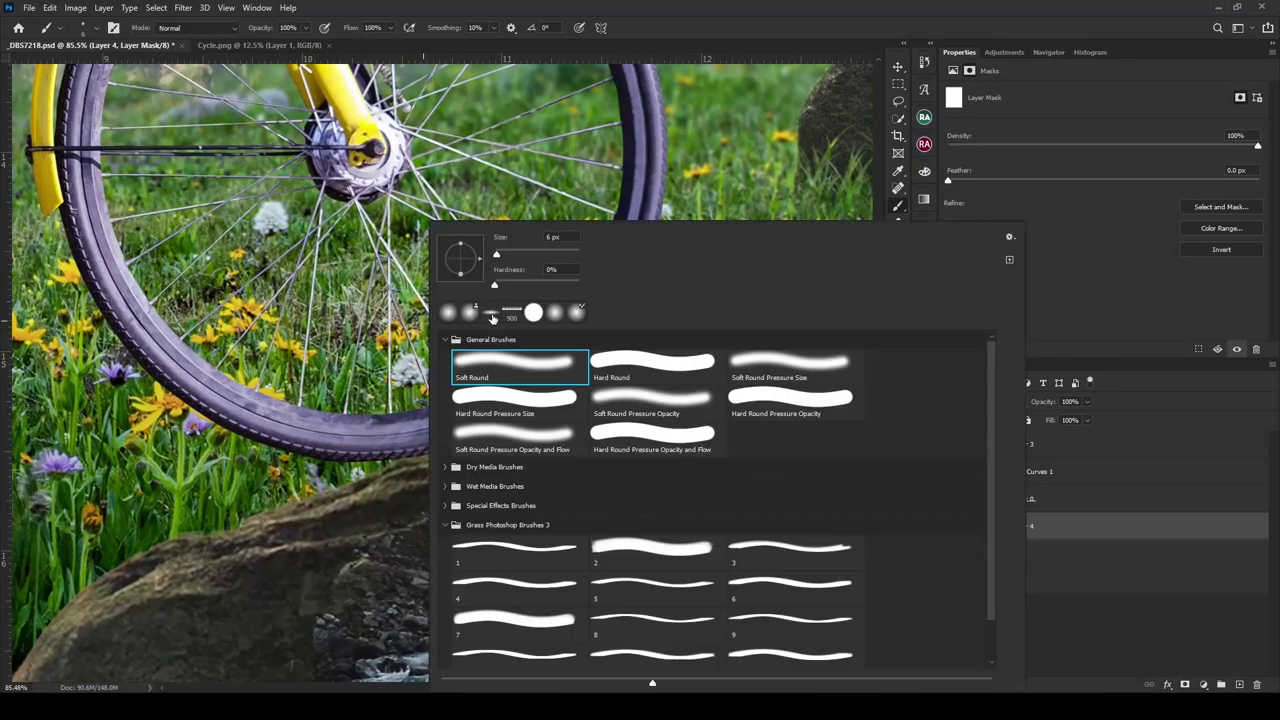
{"action": "key", "text": "Escape"}
{"action": "left_click_drag", "start_coordinate": [353, 485], "coordinate": [640, 430]}
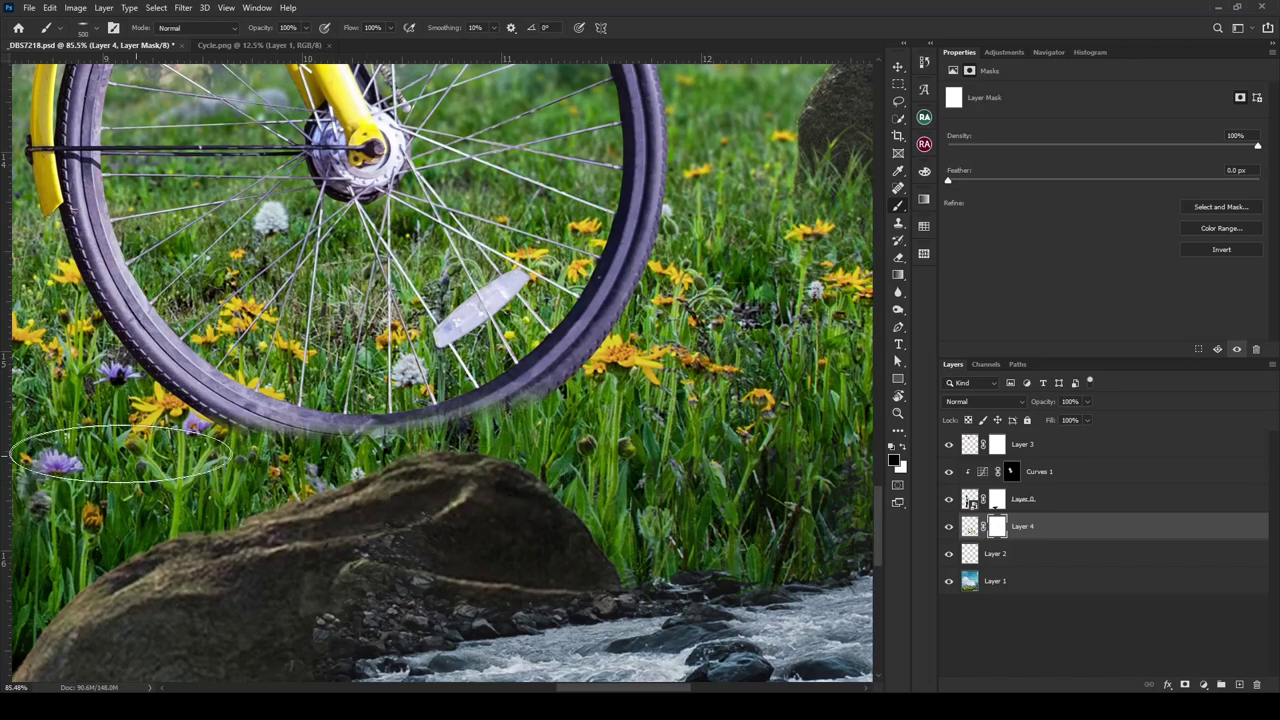
{"action": "scroll", "coordinate": [414, 474], "scroll_direction": "up", "scroll_amount": 3}
{"action": "key", "text": "bracketleft"}
{"action": "key", "text": "bracketleft"}
{"action": "key", "text": "bracketleft"}
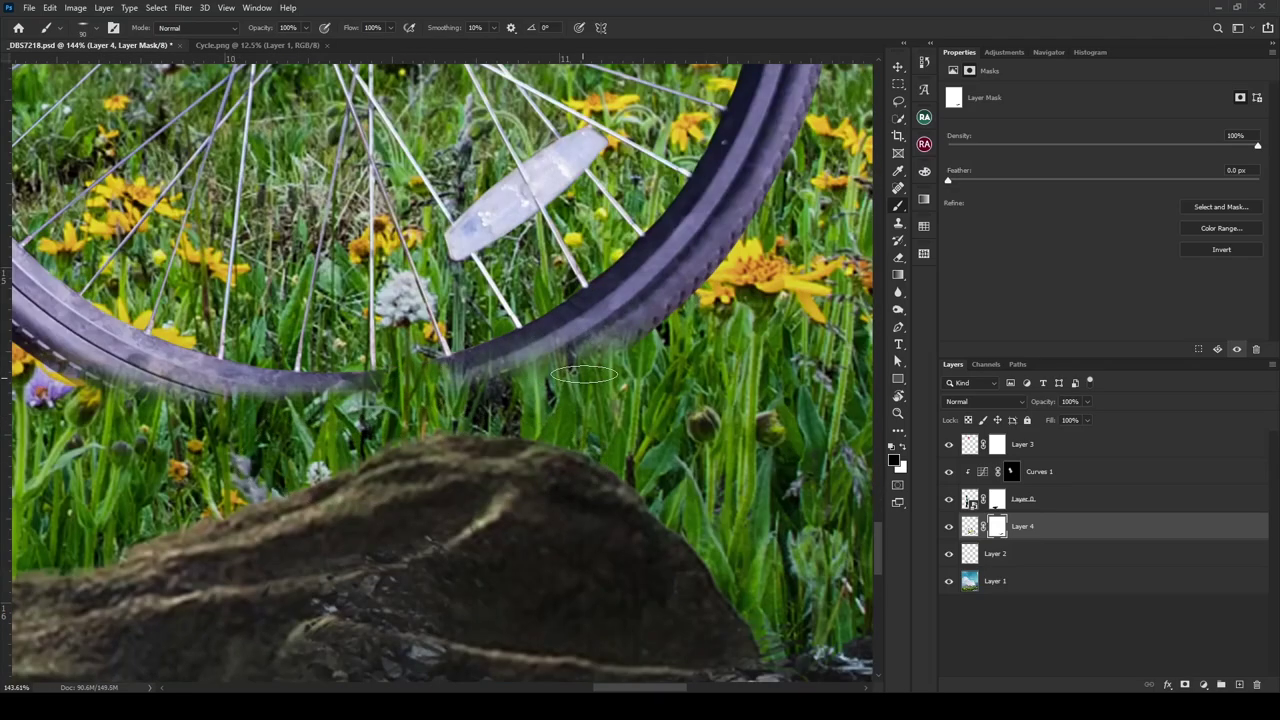
{"action": "scroll", "coordinate": [614, 401], "scroll_direction": "down", "scroll_amount": 5}
{"action": "scroll", "coordinate": [400, 410], "scroll_direction": "up", "scroll_amount": 4}
{"action": "scroll", "coordinate": [400, 410], "scroll_direction": "up", "scroll_amount": 2}
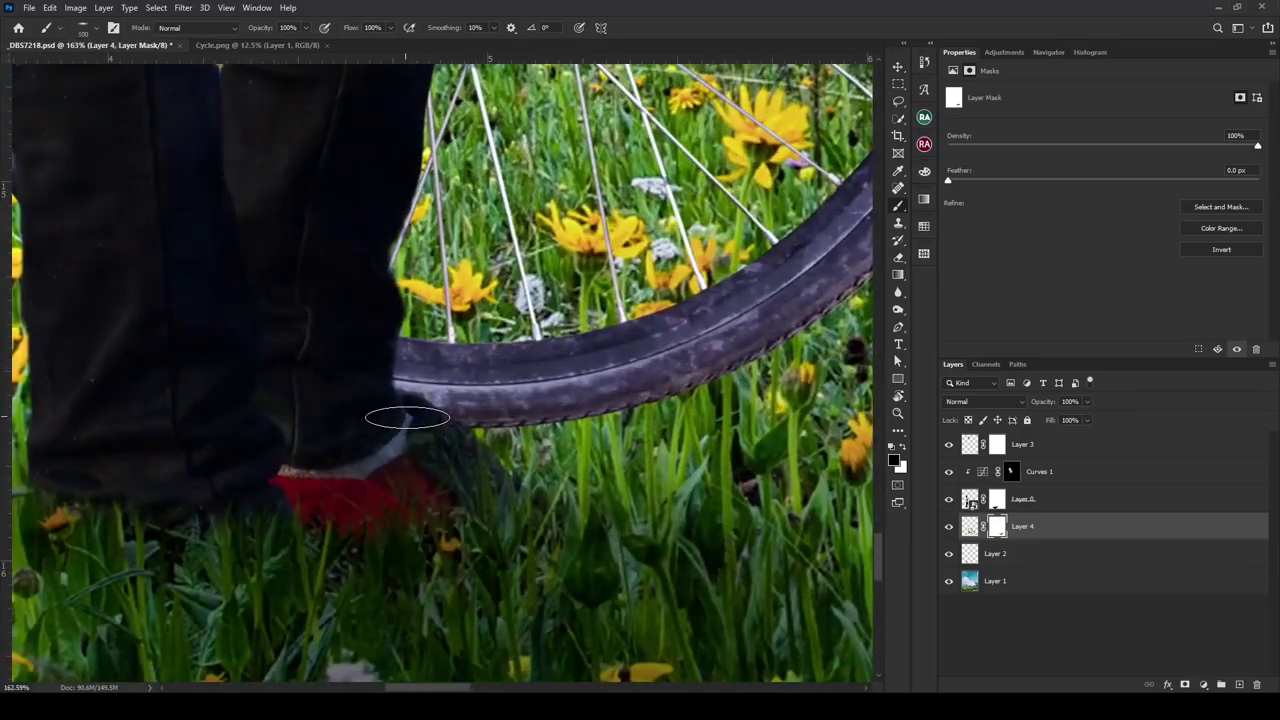
{"action": "key", "text": "bracketright"}
{"action": "key", "text": "bracketright"}
{"action": "key", "text": "bracketright"}
{"action": "scroll", "coordinate": [257, 443], "scroll_direction": "down", "scroll_amount": 5}
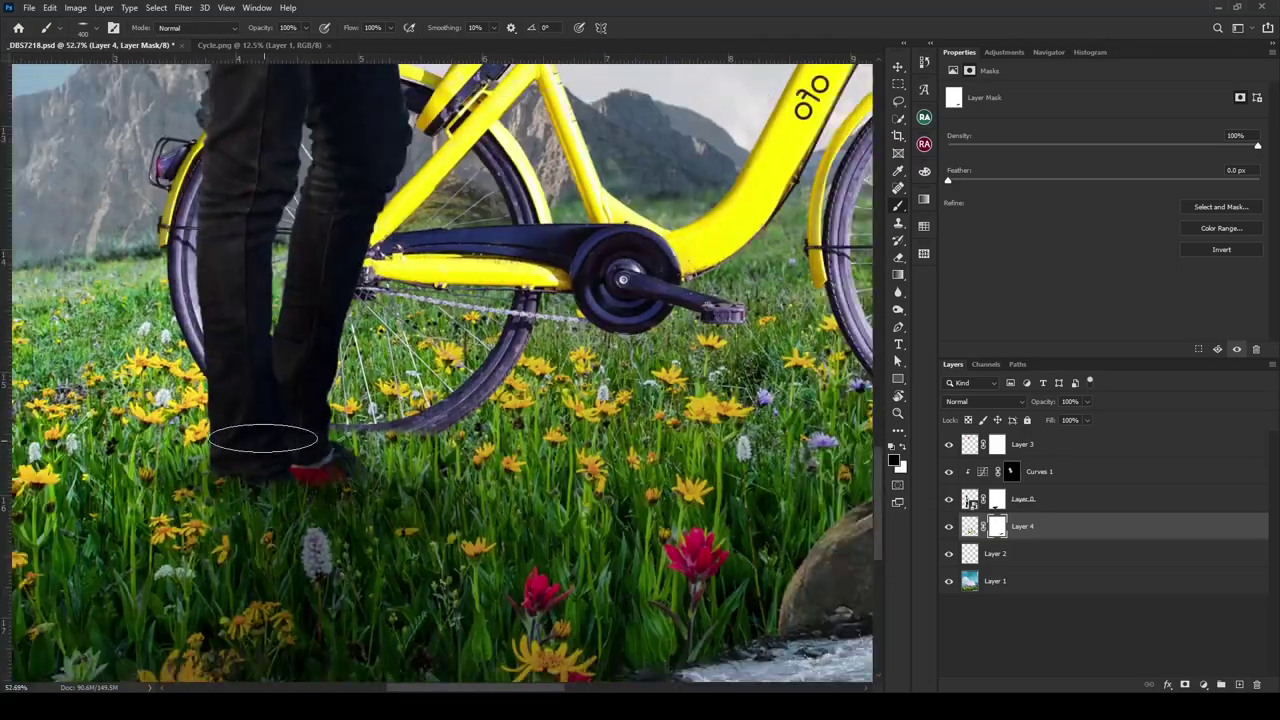
- Paint a soft 76%-opacity ground shadow on new Layer 5, then save the composite
{"action": "key", "text": "v"}
{"action": "left_click", "coordinate": [1239, 684]}
{"action": "key", "text": "b"}
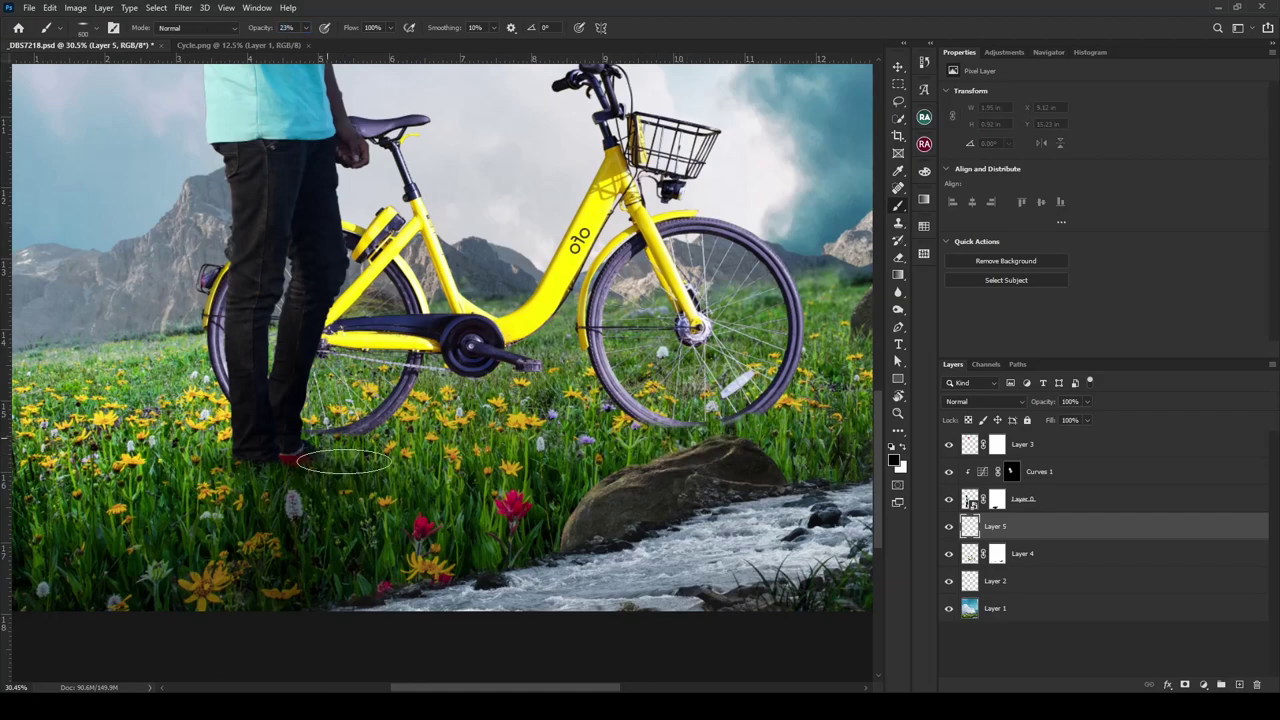
{"action": "scroll", "coordinate": [450, 480], "scroll_direction": "down", "scroll_amount": 3}
{"action": "key", "text": "v"}
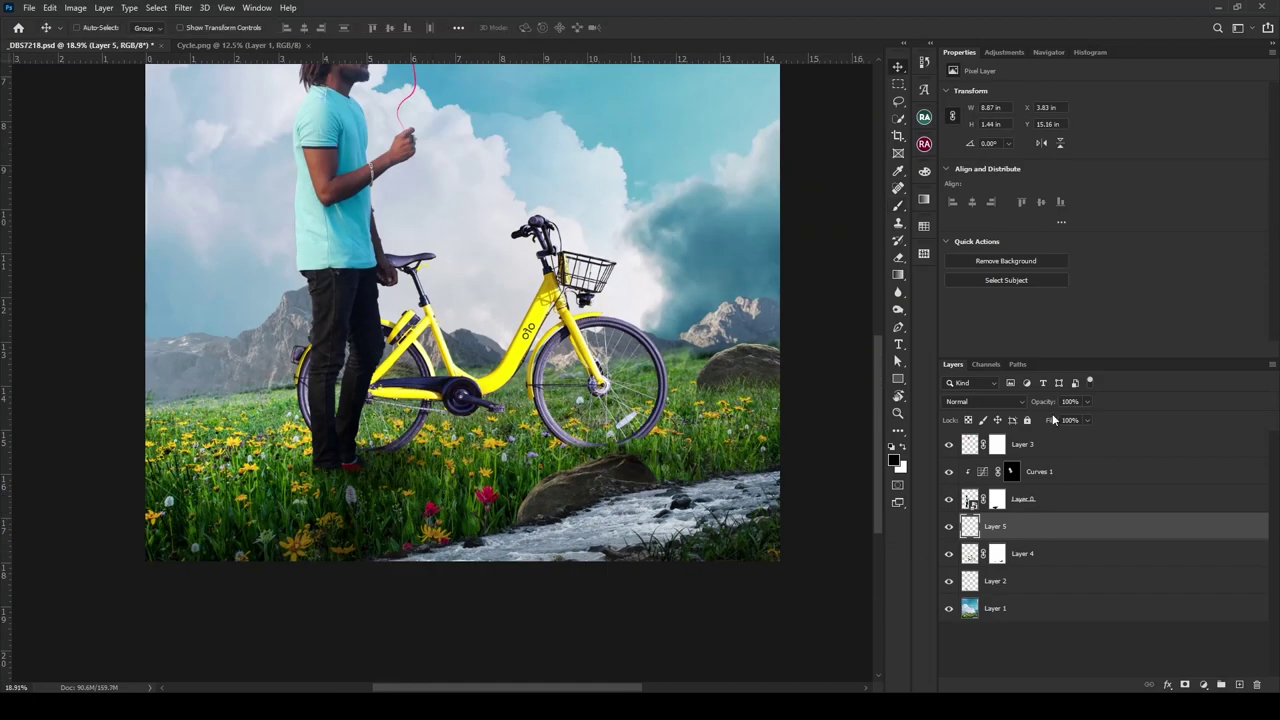
{"action": "type", "text": "76"}
{"action": "scroll", "coordinate": [520, 464], "scroll_direction": "down", "scroll_amount": 2}
{"action": "key", "text": "ctrl+shift+s"}
{"action": "key", "text": "Return"}
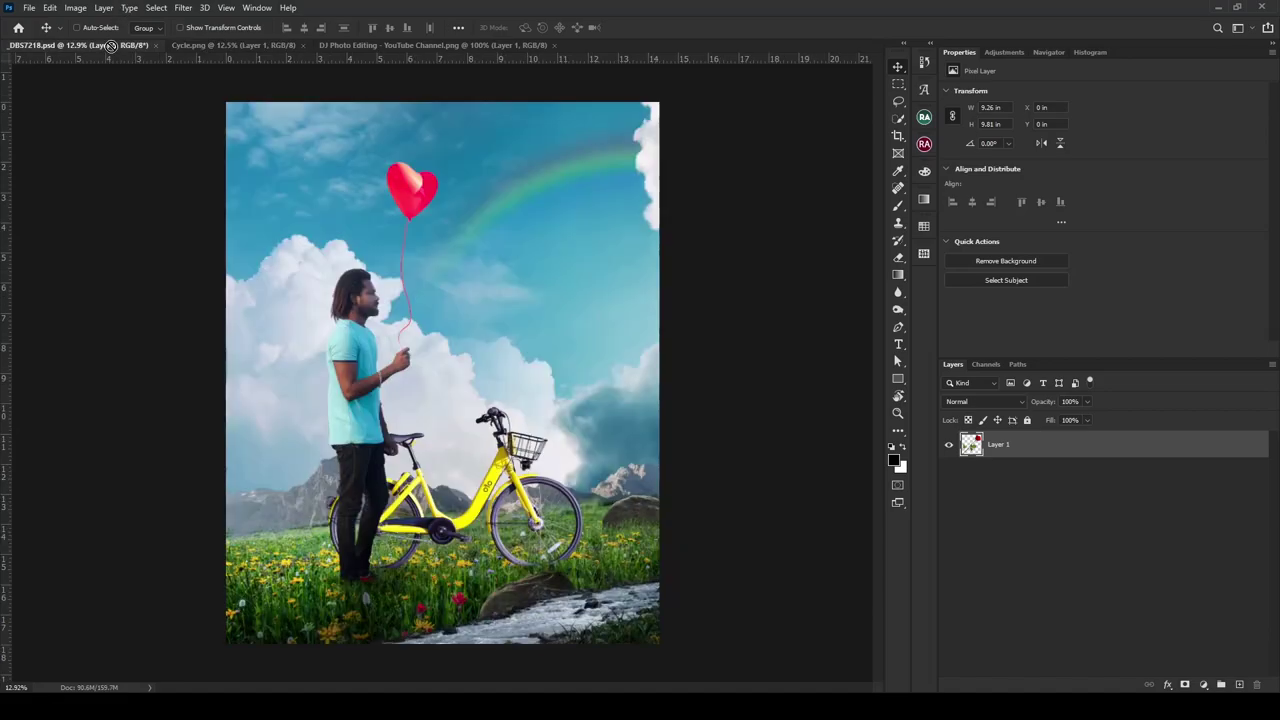
- Close the bicycle document, convert the rose layer to a Smart Object, and move it toward the saddle
{"action": "left_click", "coordinate": [410, 44]}
{"action": "right_click", "coordinate": [1075, 533]}
{"action": "left_click", "coordinate": [1100, 312]}
{"action": "left_click_drag", "start_coordinate": [447, 196], "coordinate": [430, 365]}
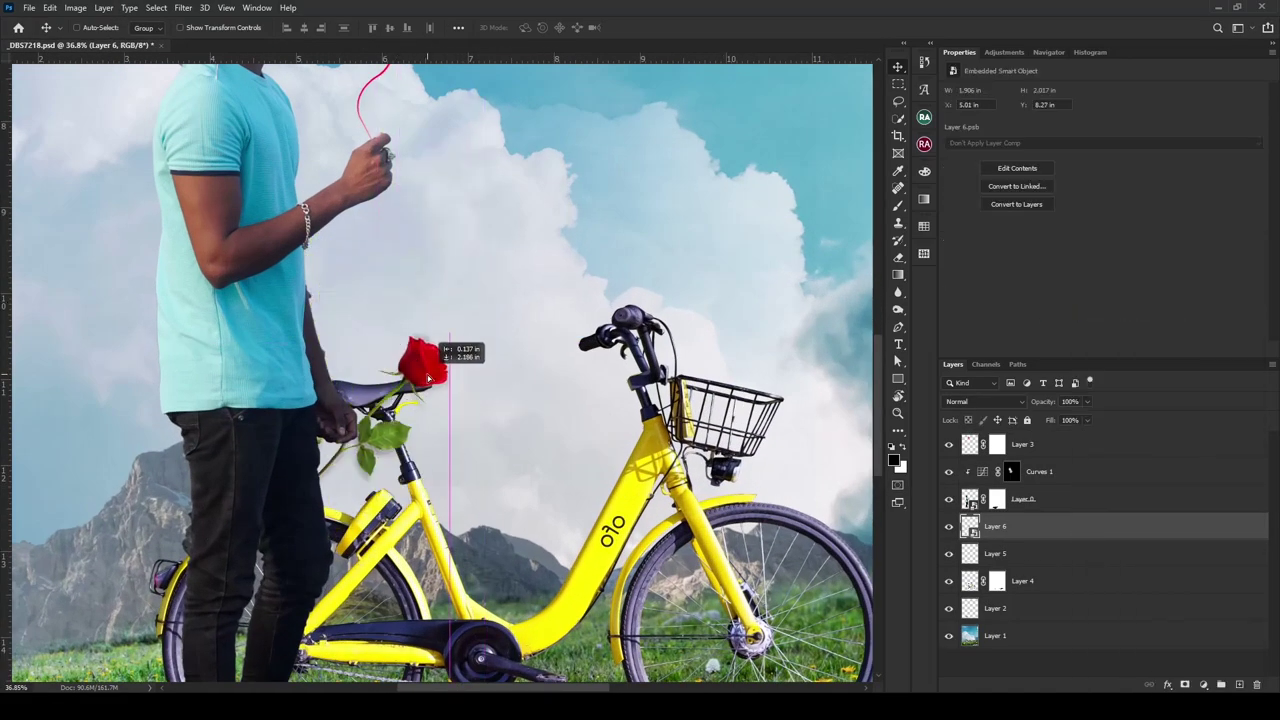
- Shrink the rose to about half size, bring it to the top, and set it in the man's lower hand
{"action": "key", "text": "ctrl+t"}
{"action": "mouse_move", "coordinate": [560, 240]}
{"action": "left_mouse_down"}
{"action": "mouse_move", "coordinate": [295, 541]}
{"action": "mouse_move", "coordinate": [331, 439]}
{"action": "left_mouse_up"}
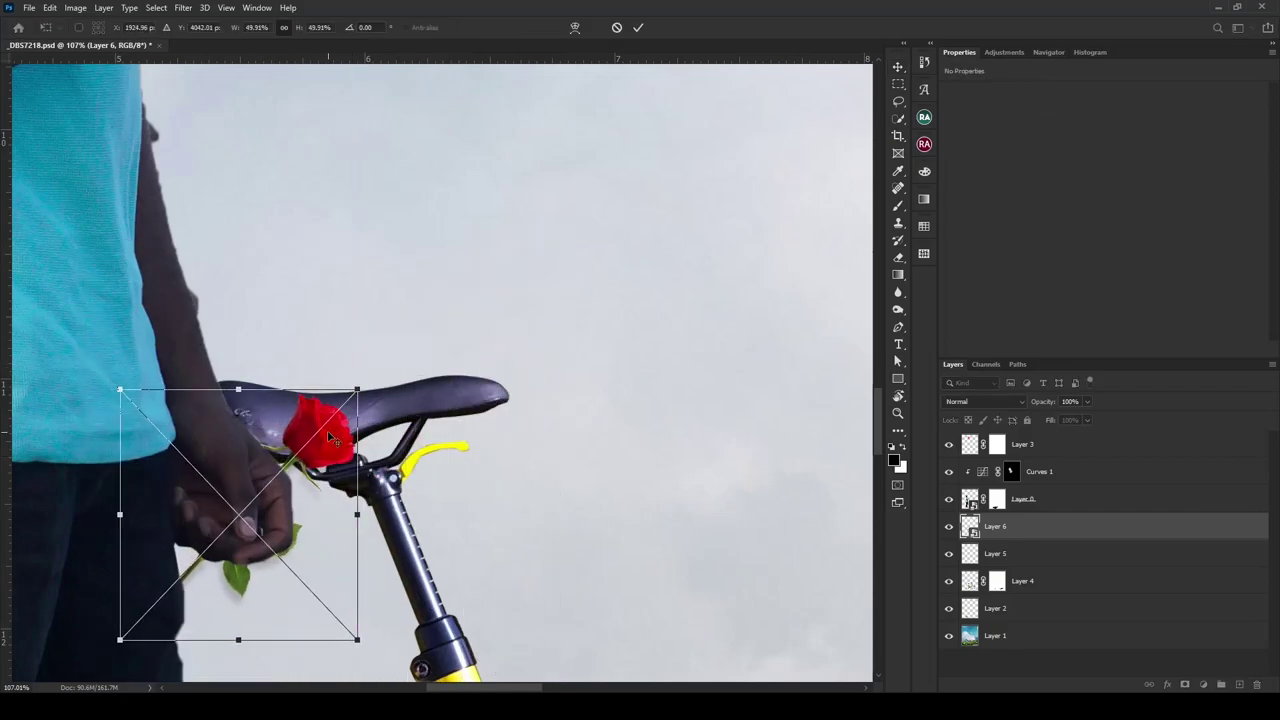
{"action": "key", "text": "Return"}
{"action": "key", "text": "ctrl+bracketright"}
{"action": "key", "text": "ctrl+bracketright"}
{"action": "key", "text": "ctrl+bracketright"}
{"action": "left_click_drag", "start_coordinate": [252, 471], "coordinate": [272, 447]}
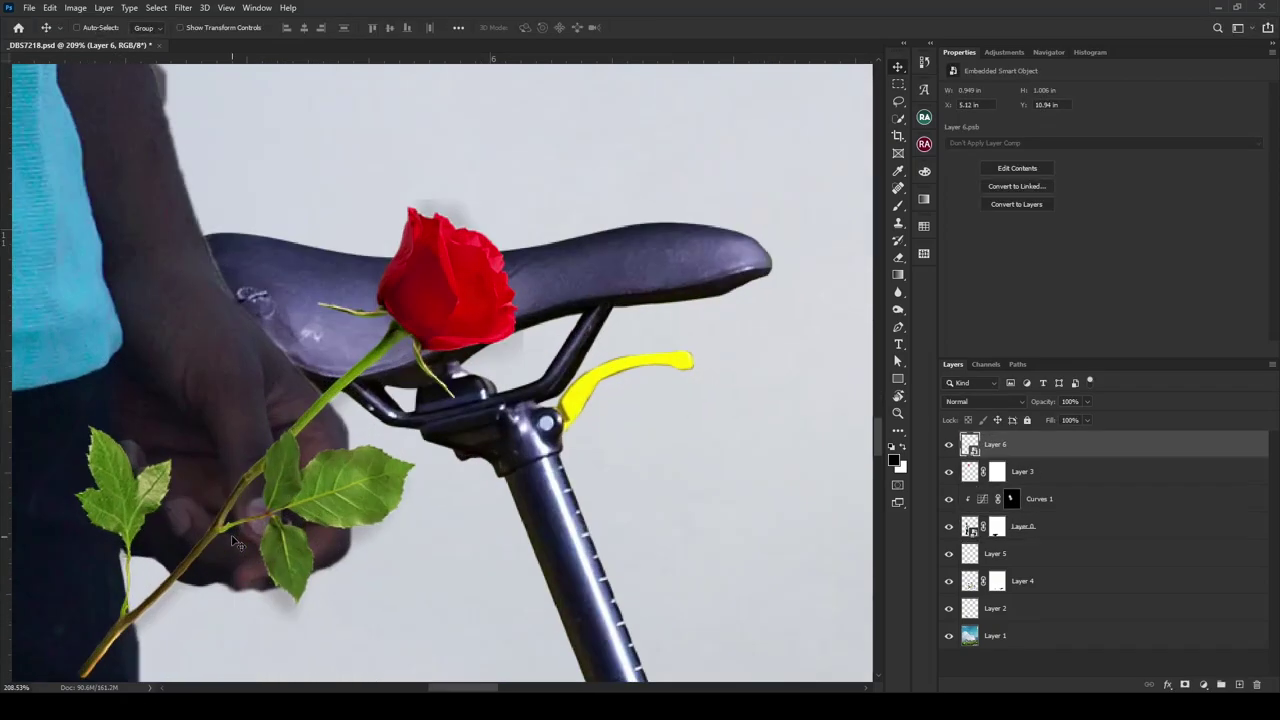
{"action": "scroll", "coordinate": [240, 500], "scroll_direction": "up", "scroll_amount": 10}
- Mask Layer 6 and paint away the rose stem where it overlaps the man's fingers
{"action": "left_click", "coordinate": [1185, 685]}
{"action": "scroll", "coordinate": [393, 476], "scroll_direction": "up", "scroll_amount": 1}
{"action": "key", "text": "b"}
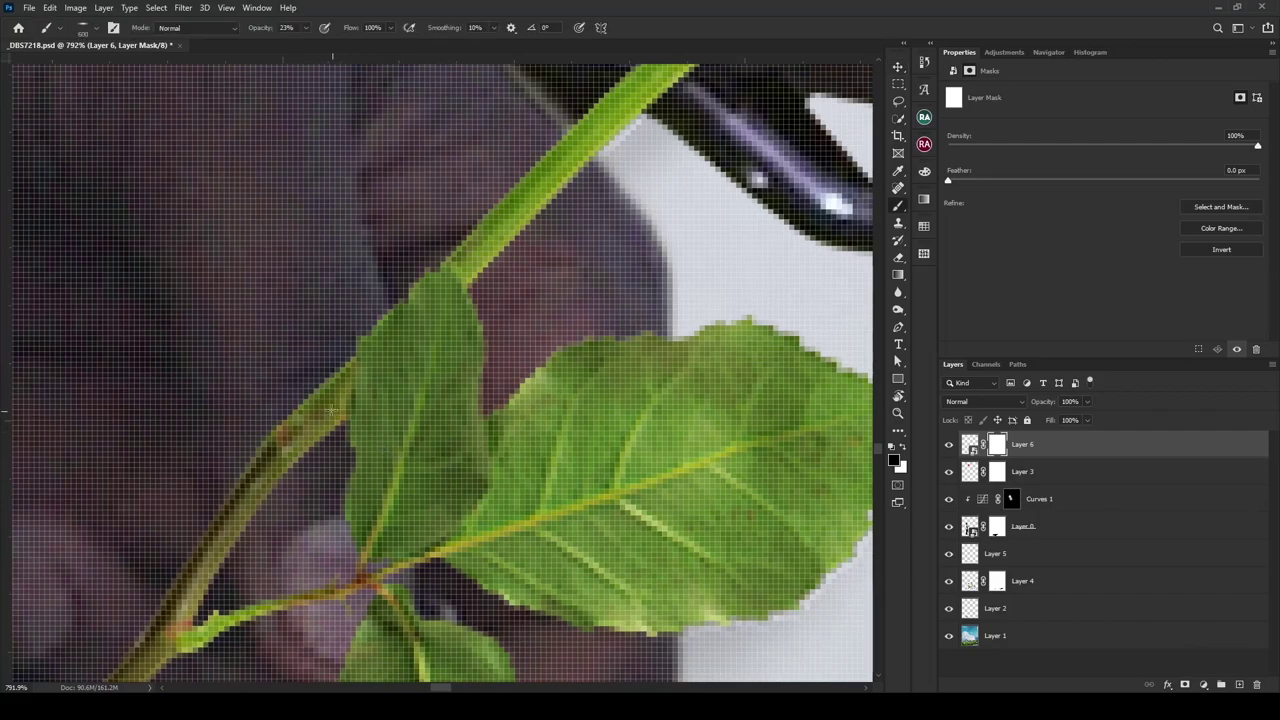
{"action": "right_click", "coordinate": [262, 418]}
{"action": "key", "text": "Escape"}
{"action": "scroll", "coordinate": [232, 505], "scroll_direction": "up", "scroll_amount": 3}
{"action": "scroll", "coordinate": [236, 487], "scroll_direction": "up", "scroll_amount": 1}
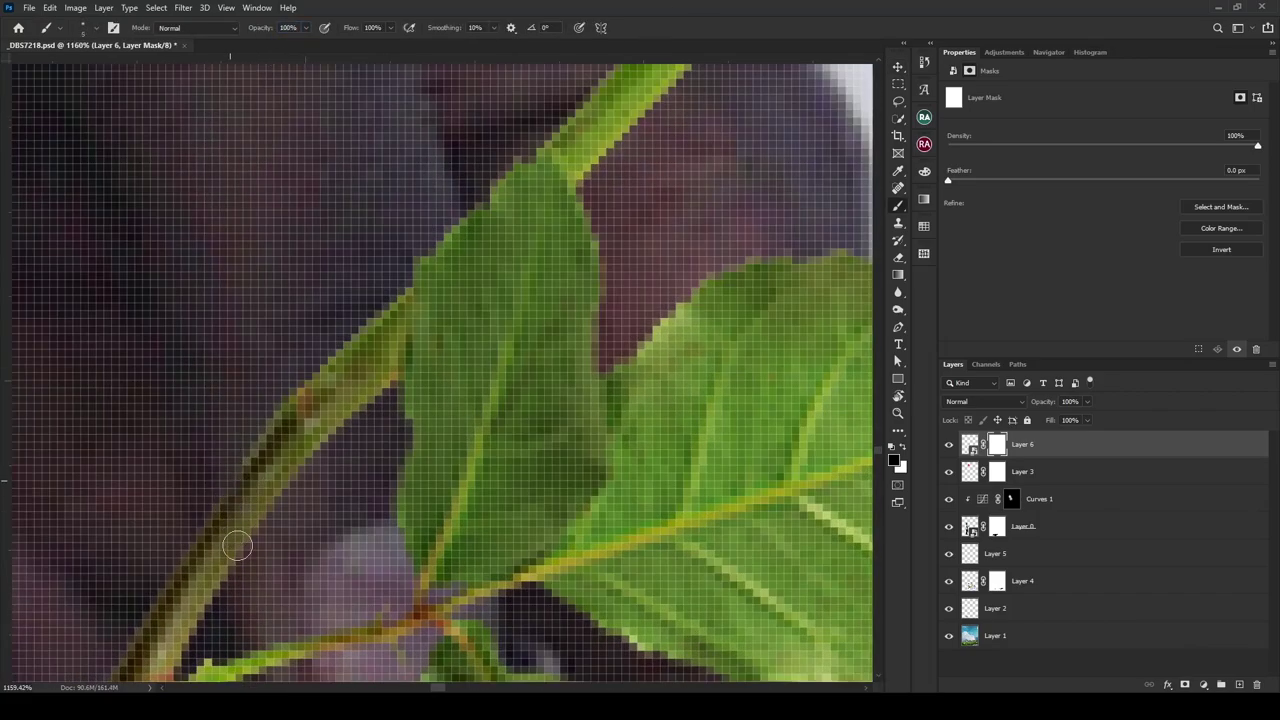
{"action": "left_click_drag", "start_coordinate": [237, 545], "coordinate": [390, 324]}
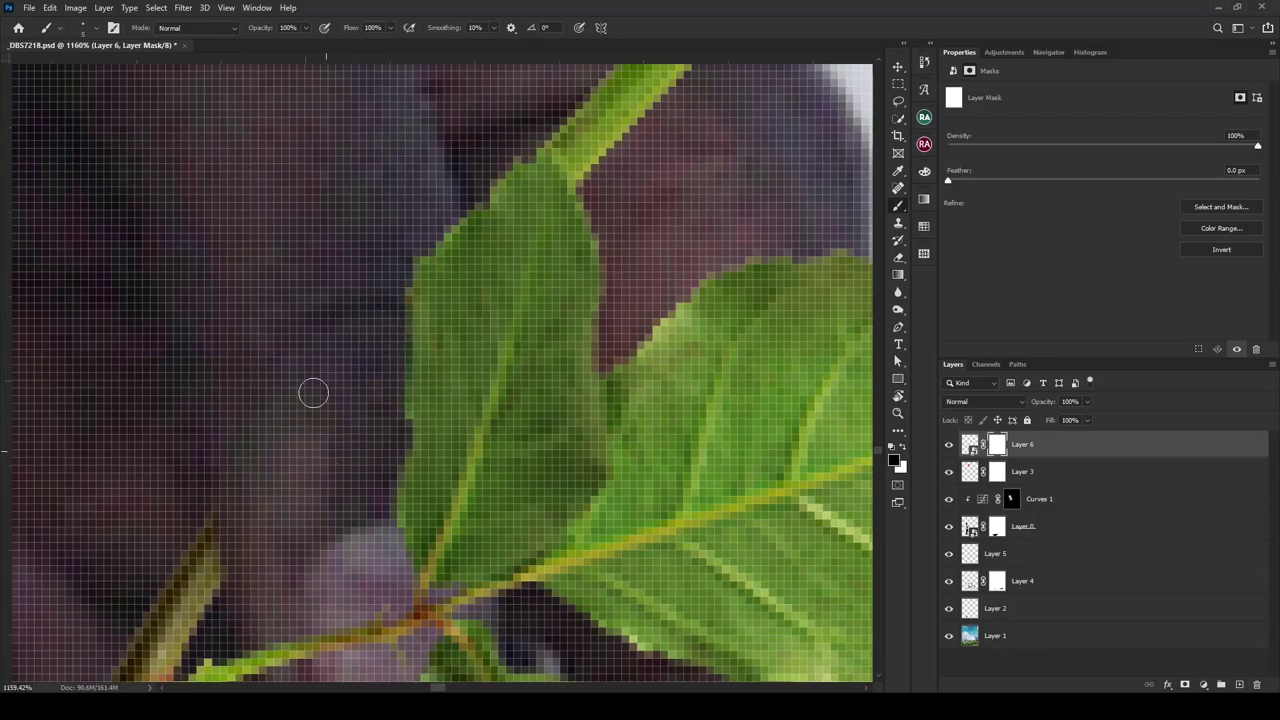
{"action": "scroll", "coordinate": [307, 397], "scroll_direction": "down", "scroll_amount": 10}
{"action": "scroll", "coordinate": [350, 325], "scroll_direction": "up", "scroll_amount": 8}
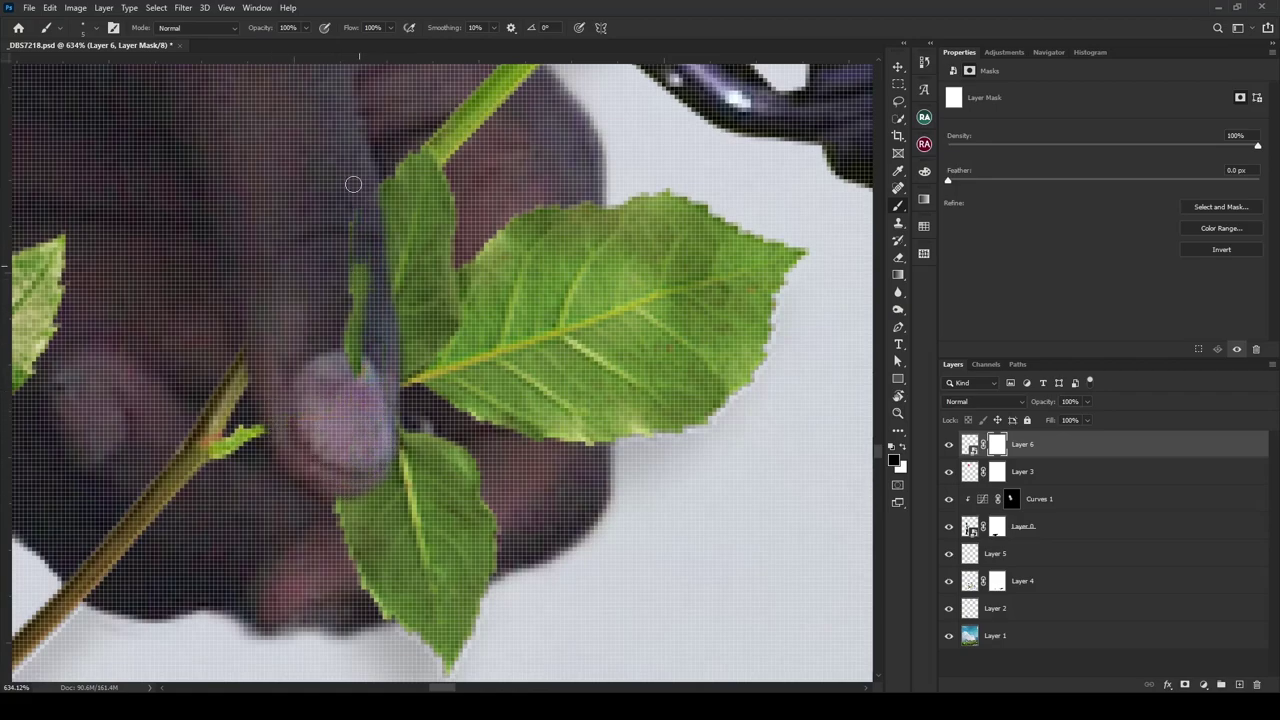
{"action": "scroll", "coordinate": [272, 318], "scroll_direction": "down", "scroll_amount": 10}
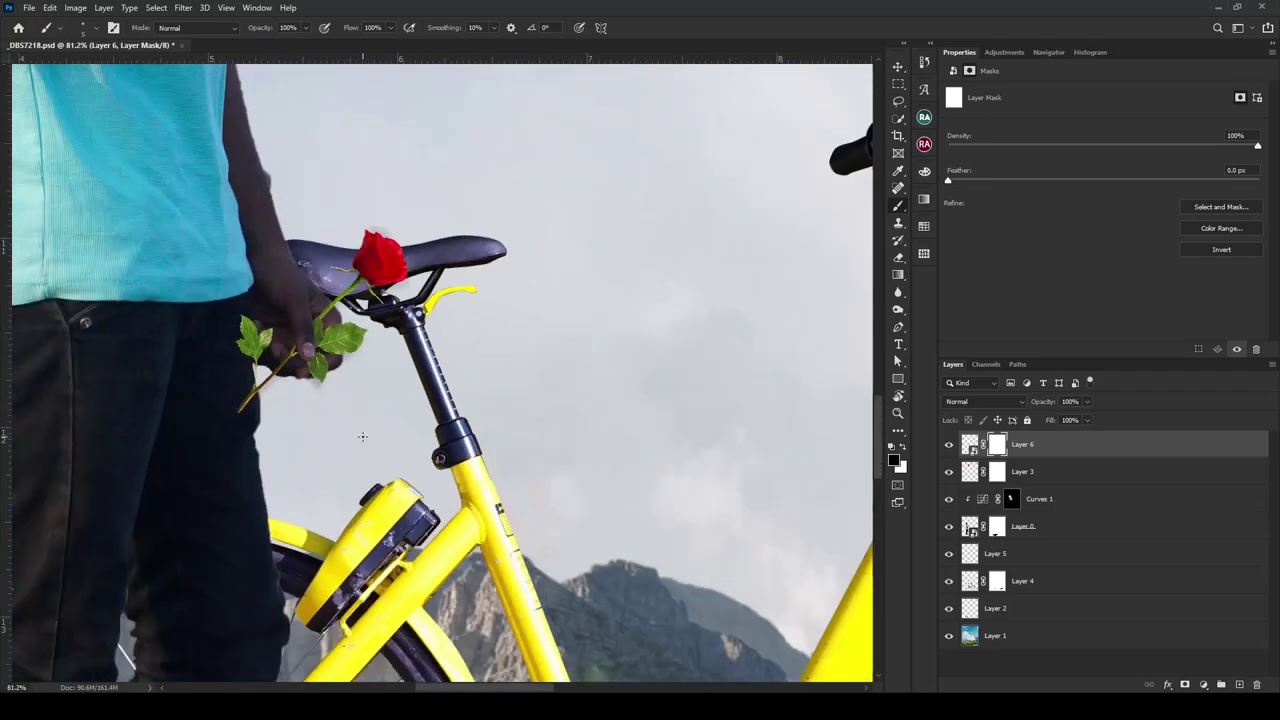
- Add a Curves layer lifting the midpoint, invert its mask, and prepare to paint the brightening back in white
{"action": "key", "text": "v"}
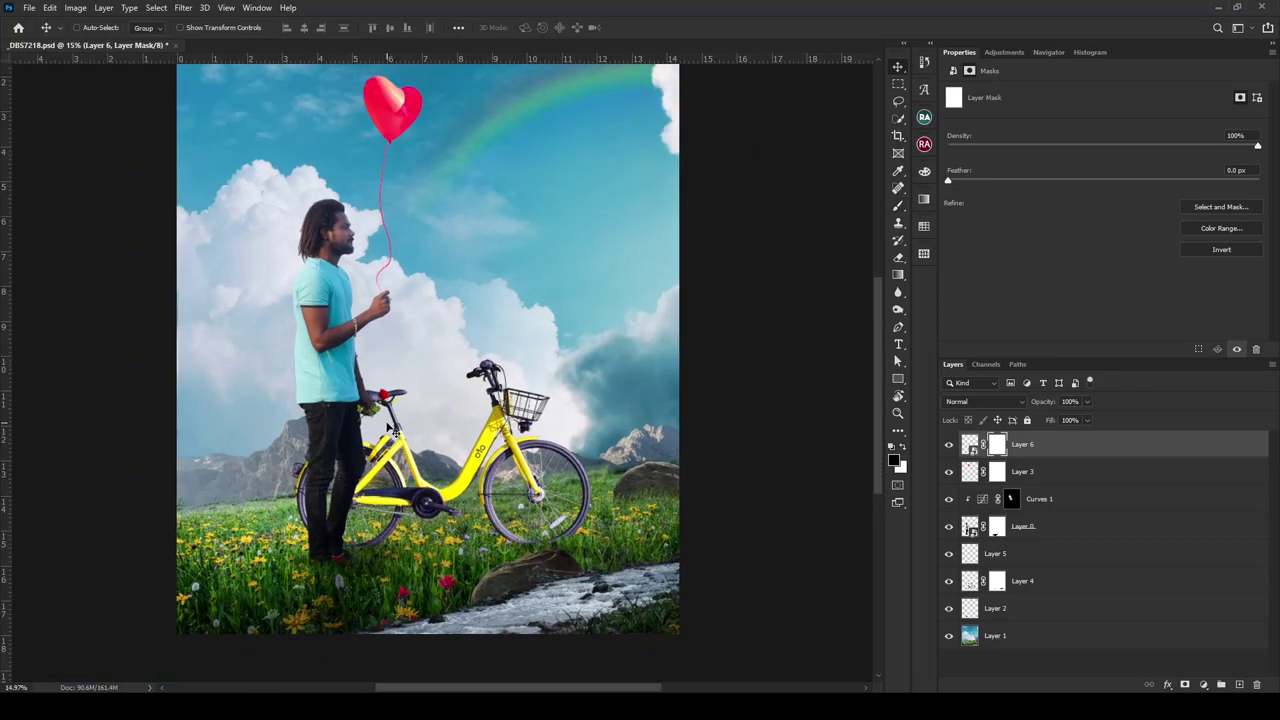
{"action": "scroll", "coordinate": [390, 428], "scroll_direction": "down", "scroll_amount": 1}
{"action": "left_click", "coordinate": [1203, 685]}
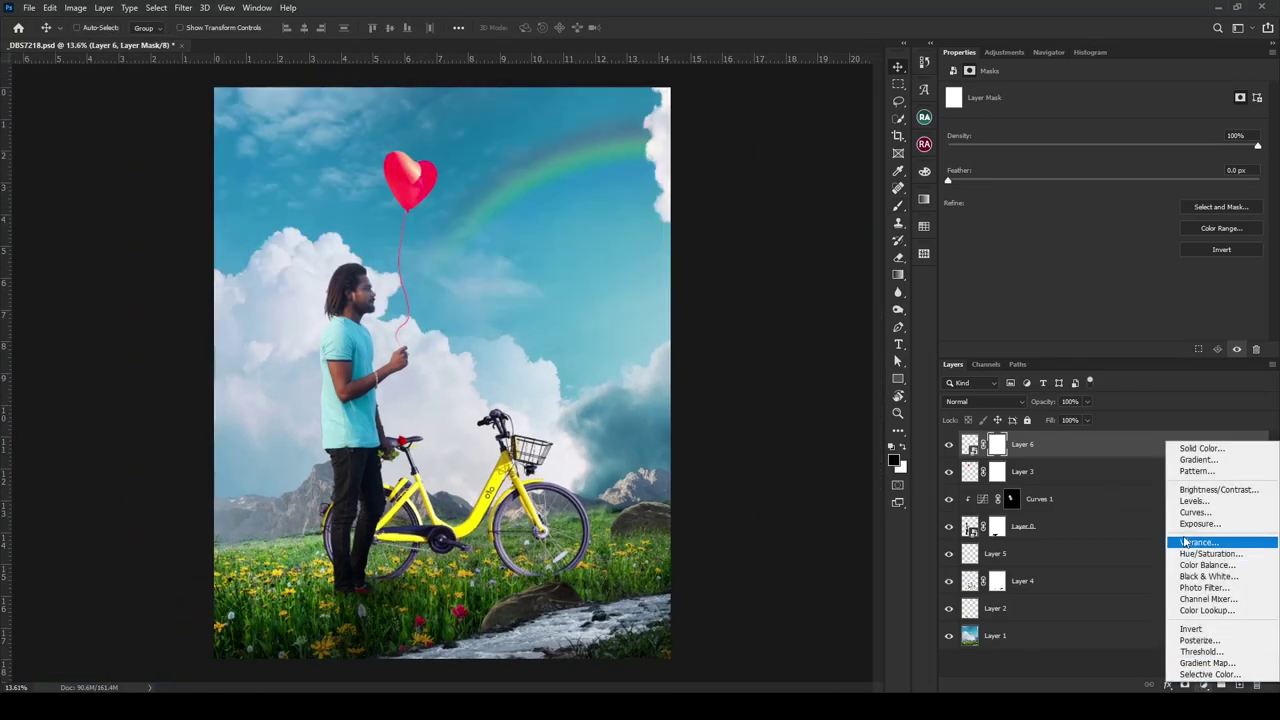
{"action": "left_click", "coordinate": [1210, 514]}
{"action": "left_click_drag", "start_coordinate": [1112, 215], "coordinate": [1112, 193]}
{"action": "key", "text": "ctrl+i"}
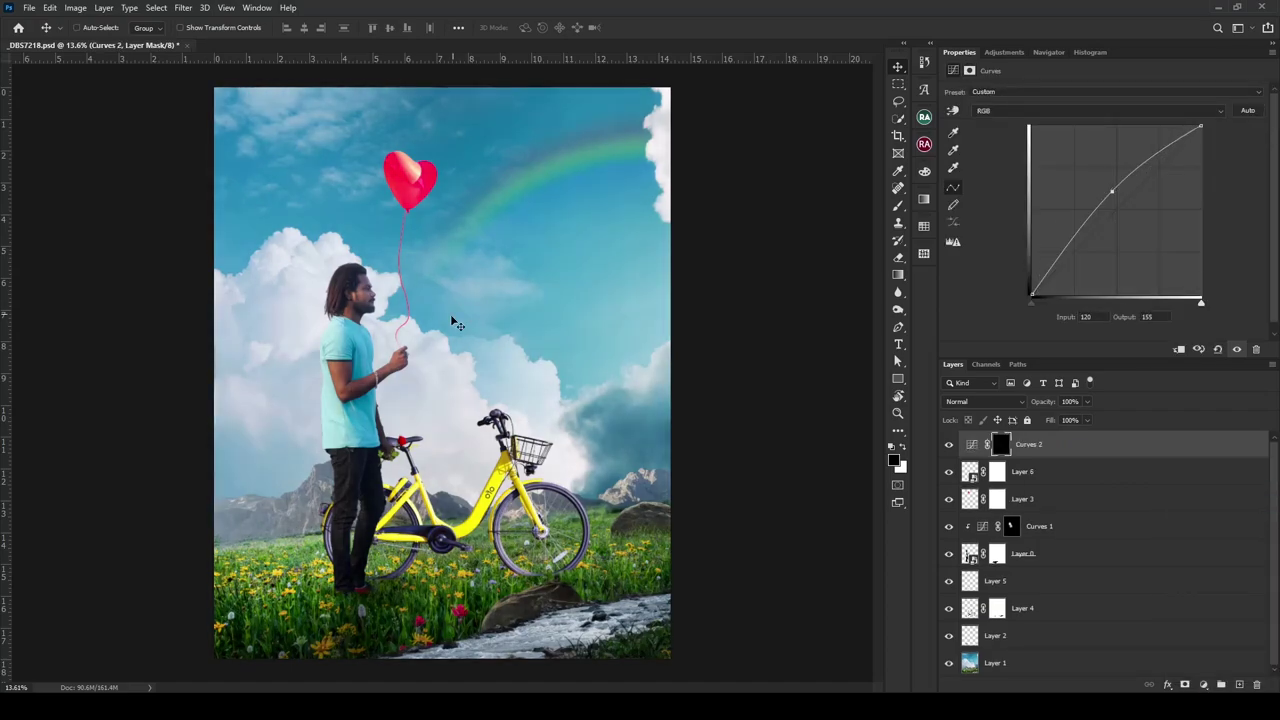
{"action": "key", "text": "b"}
{"action": "right_click", "coordinate": [406, 320]}
{"action": "key", "text": "Return"}
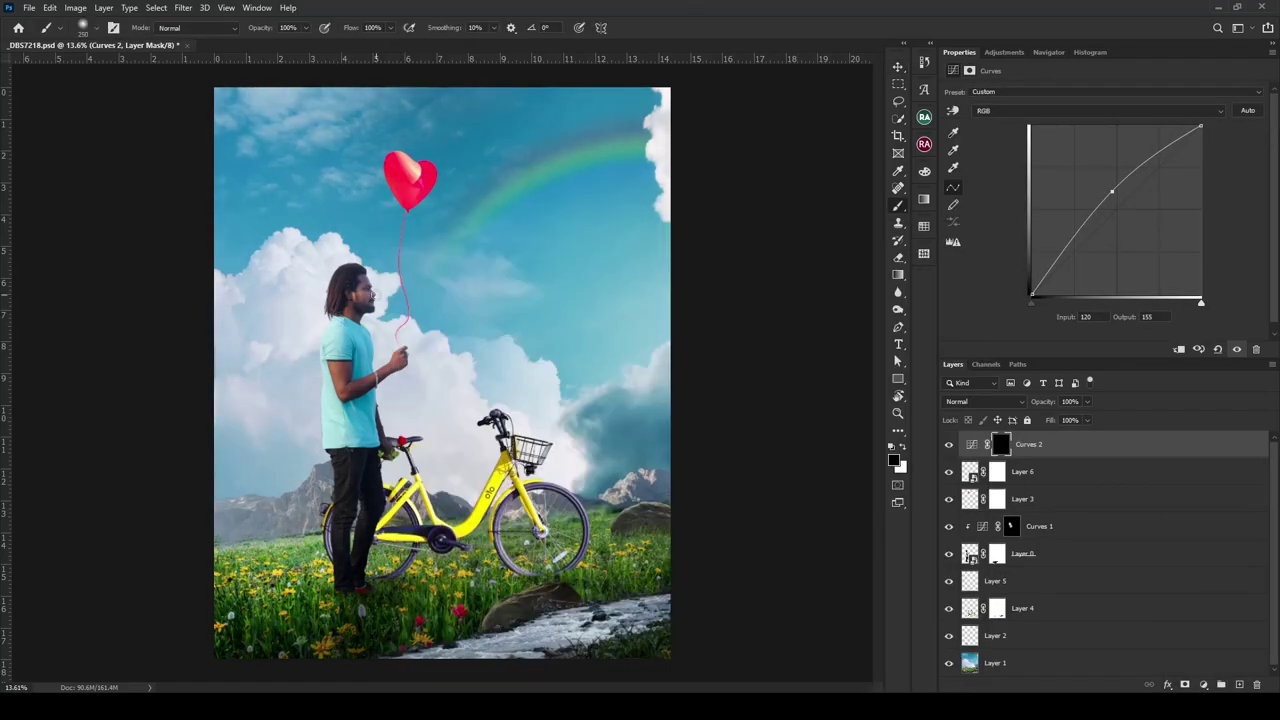
{"action": "key", "text": "x"}
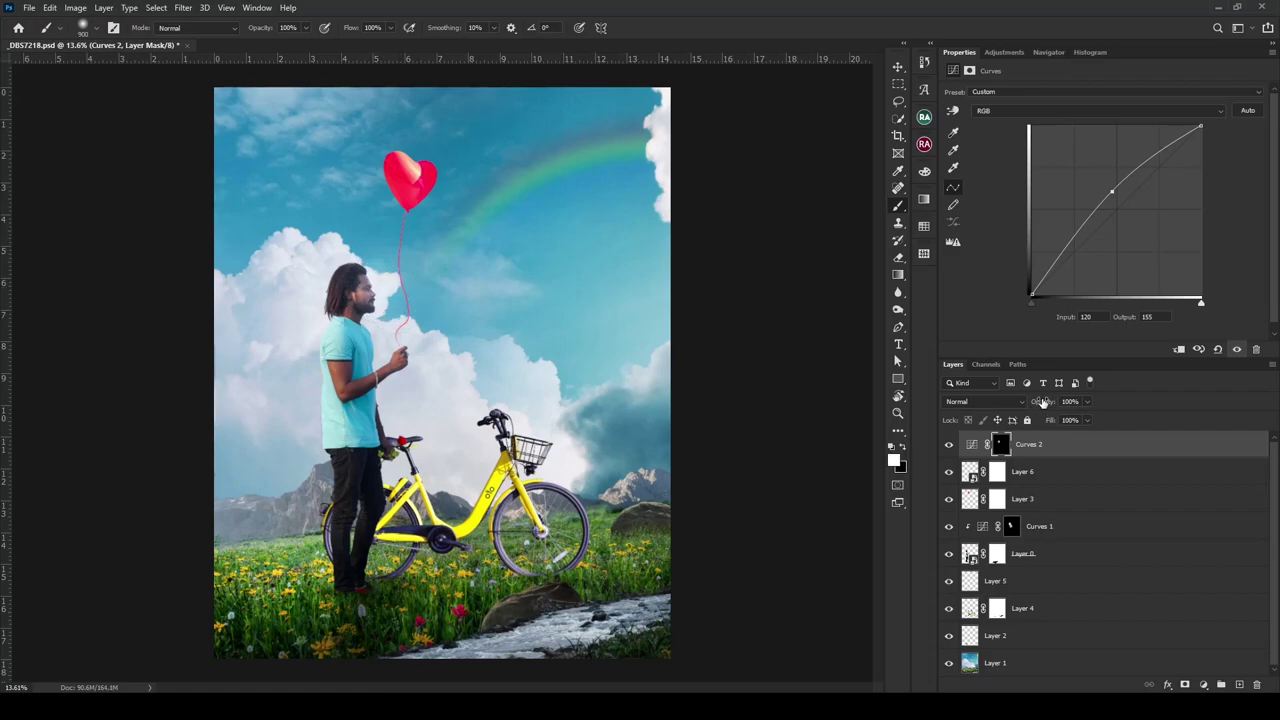
{"action": "key", "text": "Return"}
{"action": "key", "text": "v"}
- Add a Selective Color layer nudging Neutrals toward cyan, then select the Blacks range
{"action": "left_click", "coordinate": [1203, 685]}
{"action": "left_click", "coordinate": [1215, 672]}
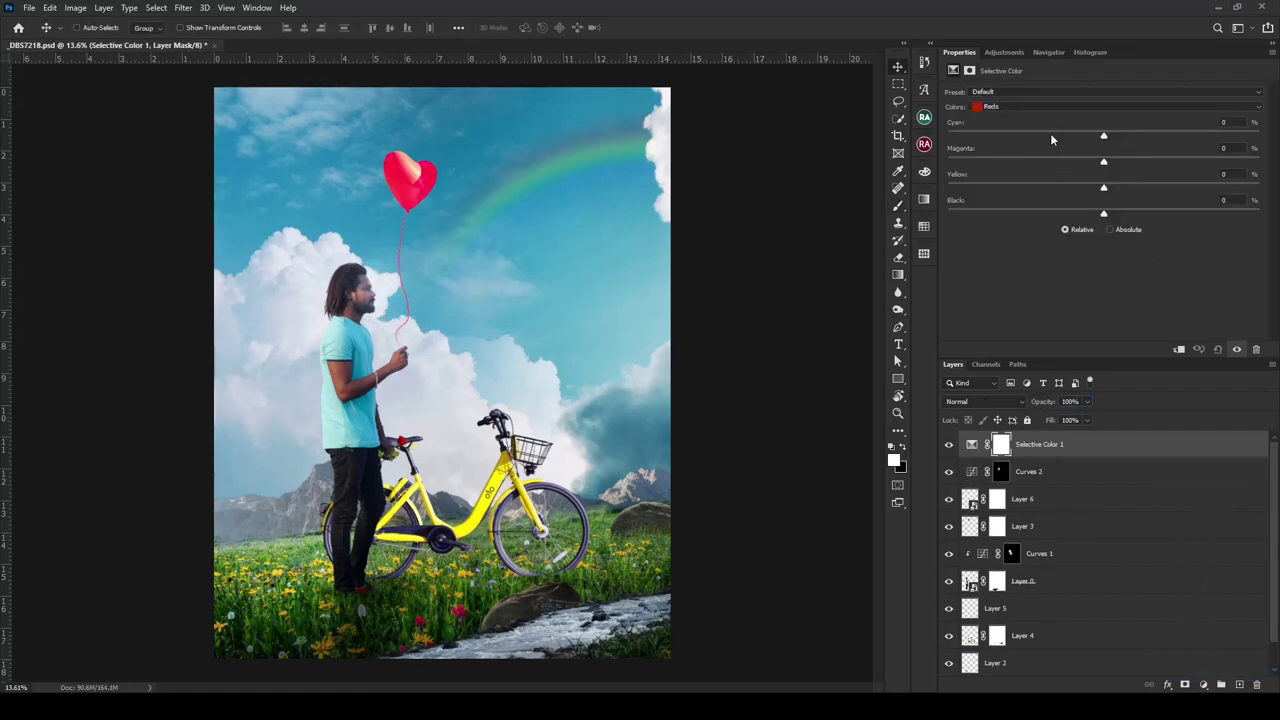
{"action": "left_click", "coordinate": [1100, 106]}
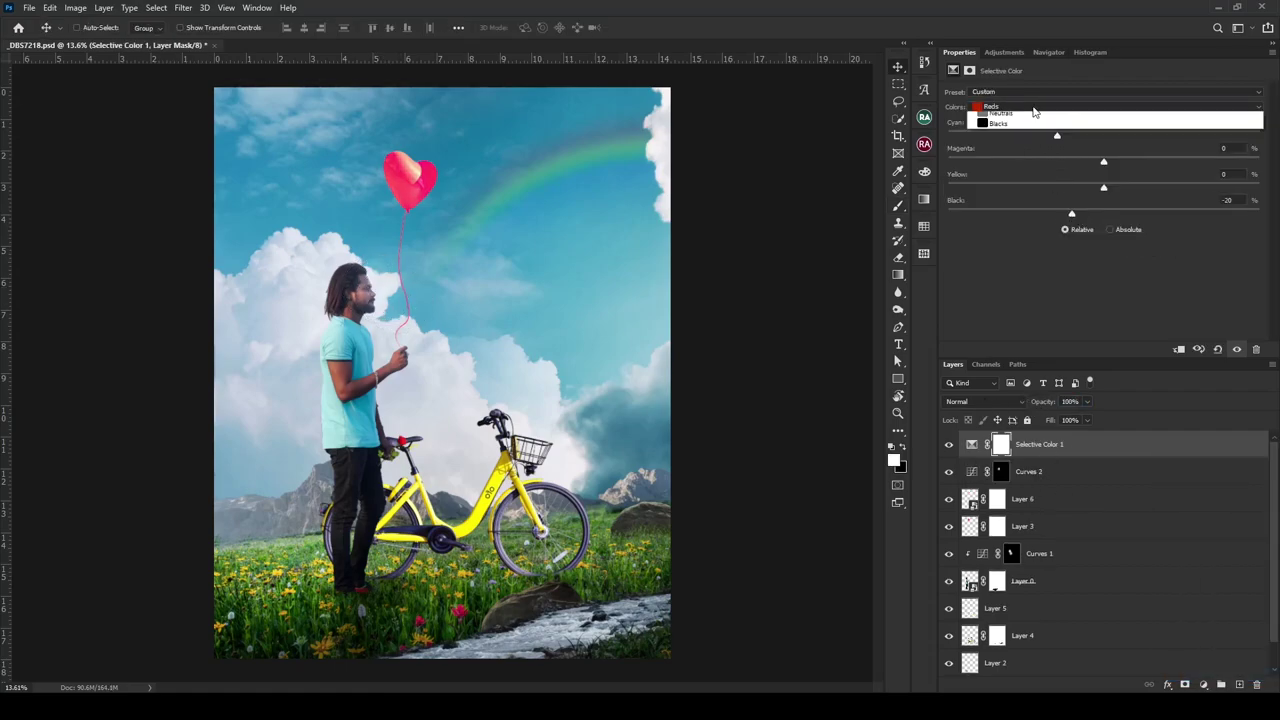
{"action": "left_click", "coordinate": [990, 230]}
{"action": "mouse_move", "coordinate": [1054, 133]}
{"action": "left_mouse_down"}
{"action": "mouse_move", "coordinate": [1129, 134]}
{"action": "mouse_move", "coordinate": [1107, 136]}
{"action": "left_mouse_up"}
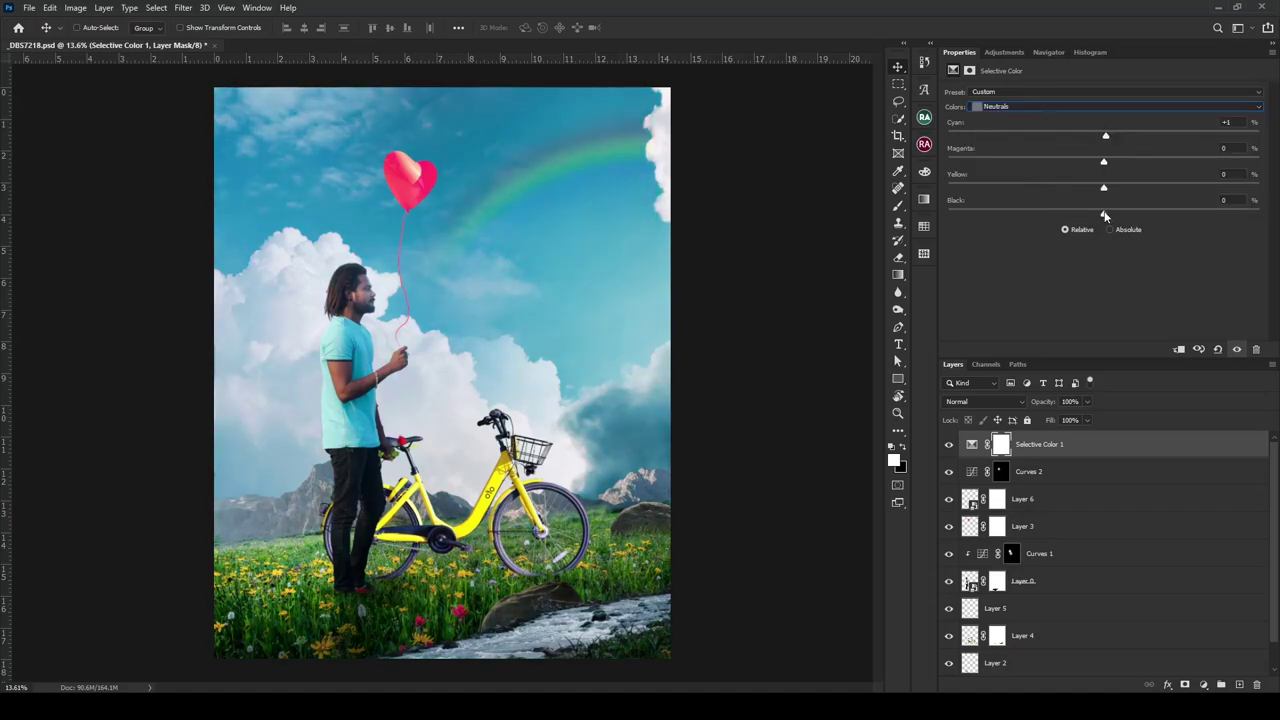
{"action": "left_click", "coordinate": [1100, 106]}
{"action": "left_click", "coordinate": [1100, 204]}
{"action": "left_click", "coordinate": [1003, 478]}
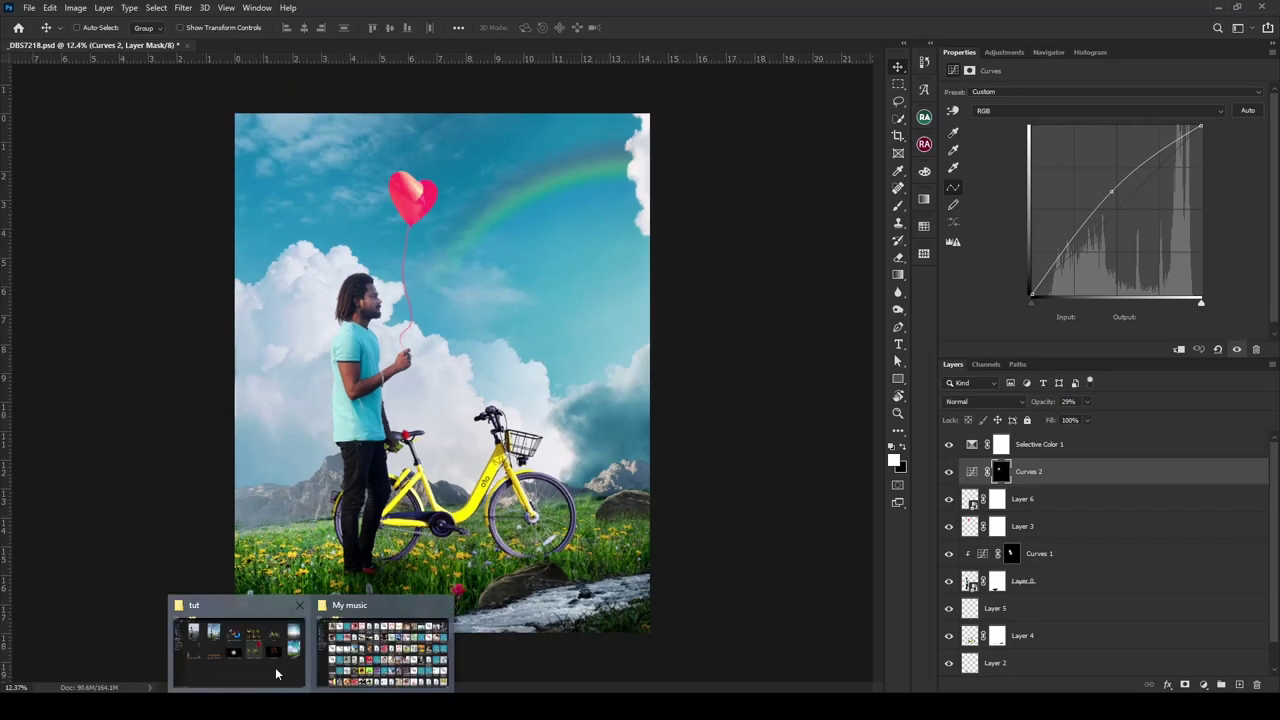
- Drag the butterflies_5 image from the tut folder into the composite, accepting the profile conversion
{"action": "left_click", "coordinate": [385, 650]}
{"action": "right_click", "coordinate": [510, 490]}
{"action": "left_click", "coordinate": [620, 232]}
{"action": "mouse_move", "coordinate": [782, 165]}
{"action": "left_mouse_down"}
{"action": "mouse_move", "coordinate": [208, 30]}
{"action": "mouse_move", "coordinate": [480, 470]}
{"action": "left_mouse_up"}
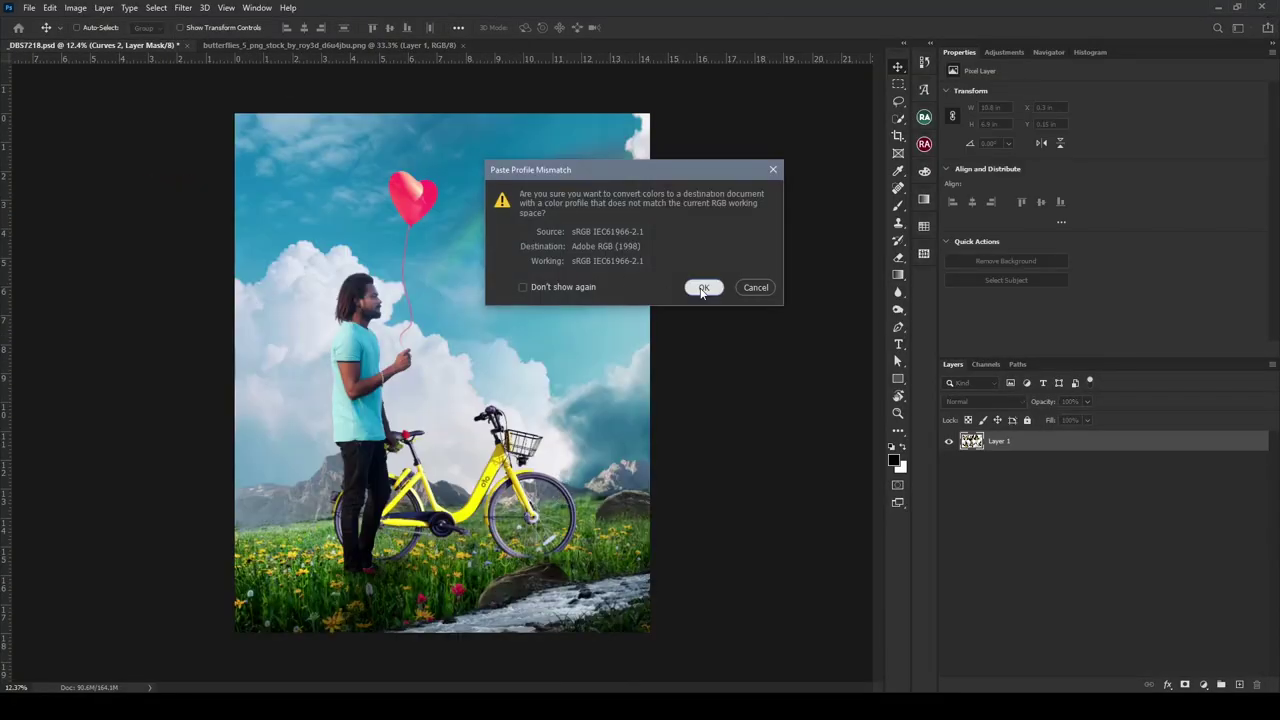
{"action": "left_click", "coordinate": [703, 288]}
- Delete the unwanted butterflies and place the remaining one on the bicycle handlebar
{"action": "left_click_drag", "start_coordinate": [227, 291], "coordinate": [666, 432]}
{"action": "key", "text": "Delete"}
{"action": "scroll", "coordinate": [666, 432], "scroll_direction": "up", "scroll_amount": 2}
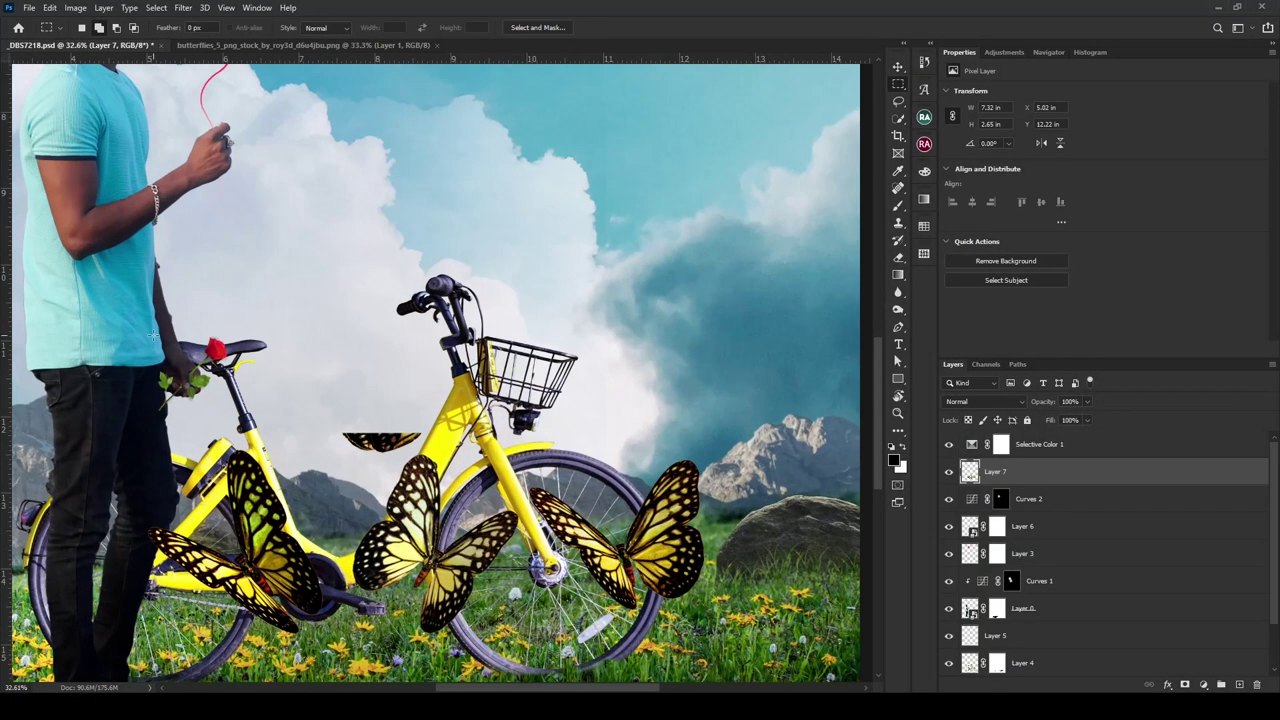
{"action": "left_click_drag", "start_coordinate": [186, 337], "coordinate": [414, 457]}
{"action": "mouse_move", "coordinate": [107, 411]}
{"action": "left_mouse_down"}
{"action": "mouse_move", "coordinate": [140, 514]}
{"action": "mouse_move", "coordinate": [515, 640]}
{"action": "left_mouse_up"}
{"action": "key", "text": "Delete"}
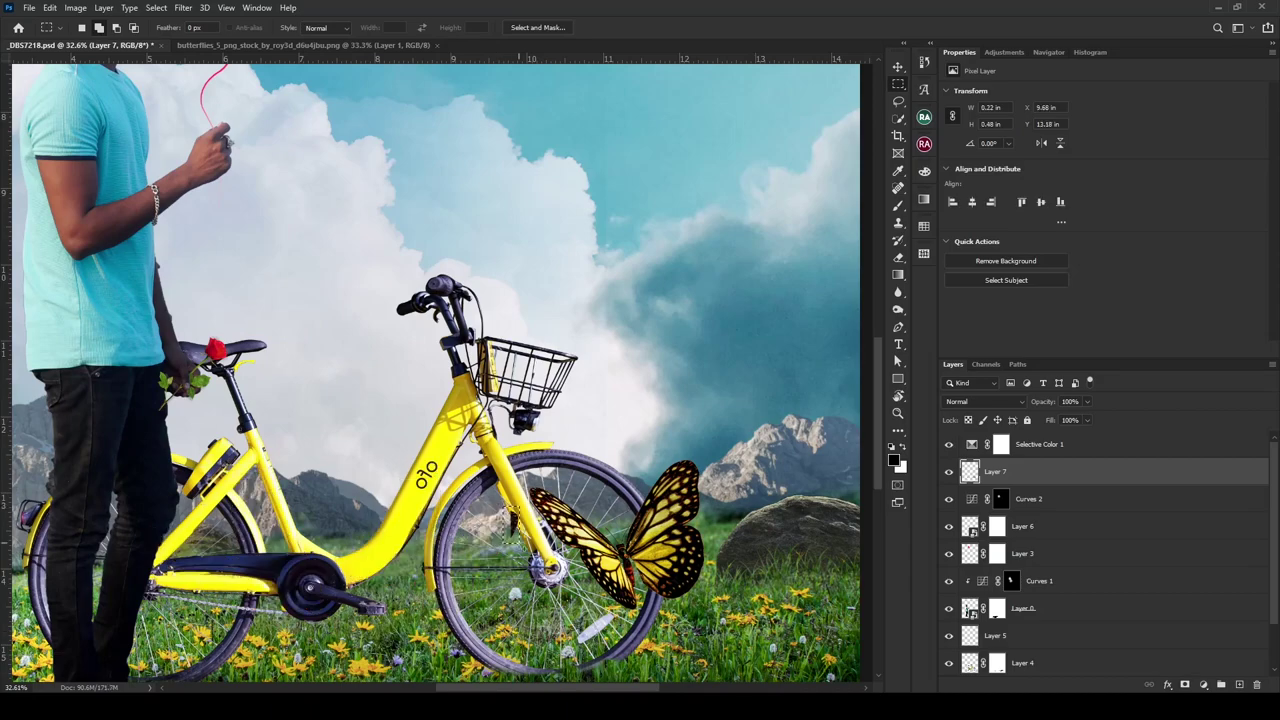
{"action": "key", "text": "ctrl+0"}
{"action": "key", "text": "v"}
{"action": "mouse_move", "coordinate": [560, 520]}
{"action": "left_mouse_down"}
{"action": "mouse_move", "coordinate": [622, 578]}
{"action": "mouse_move", "coordinate": [445, 592]}
{"action": "mouse_move", "coordinate": [590, 572]}
{"action": "mouse_move", "coordinate": [545, 400]}
{"action": "left_mouse_up"}
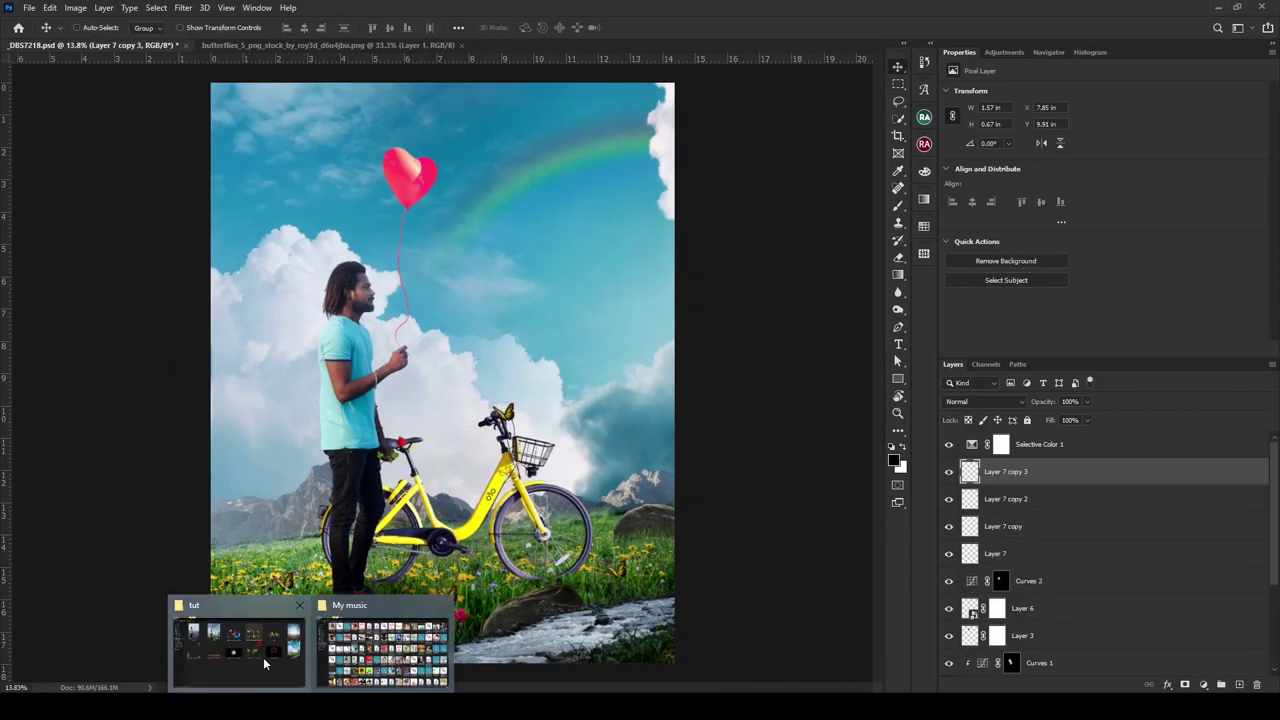
- Lasso a pale moth from the second butterflies image, paste it in, and shrink it near the balloon string
{"action": "left_click", "coordinate": [265, 662]}
{"action": "double_click", "coordinate": [588, 140]}
{"action": "left_click", "coordinate": [461, 45]}
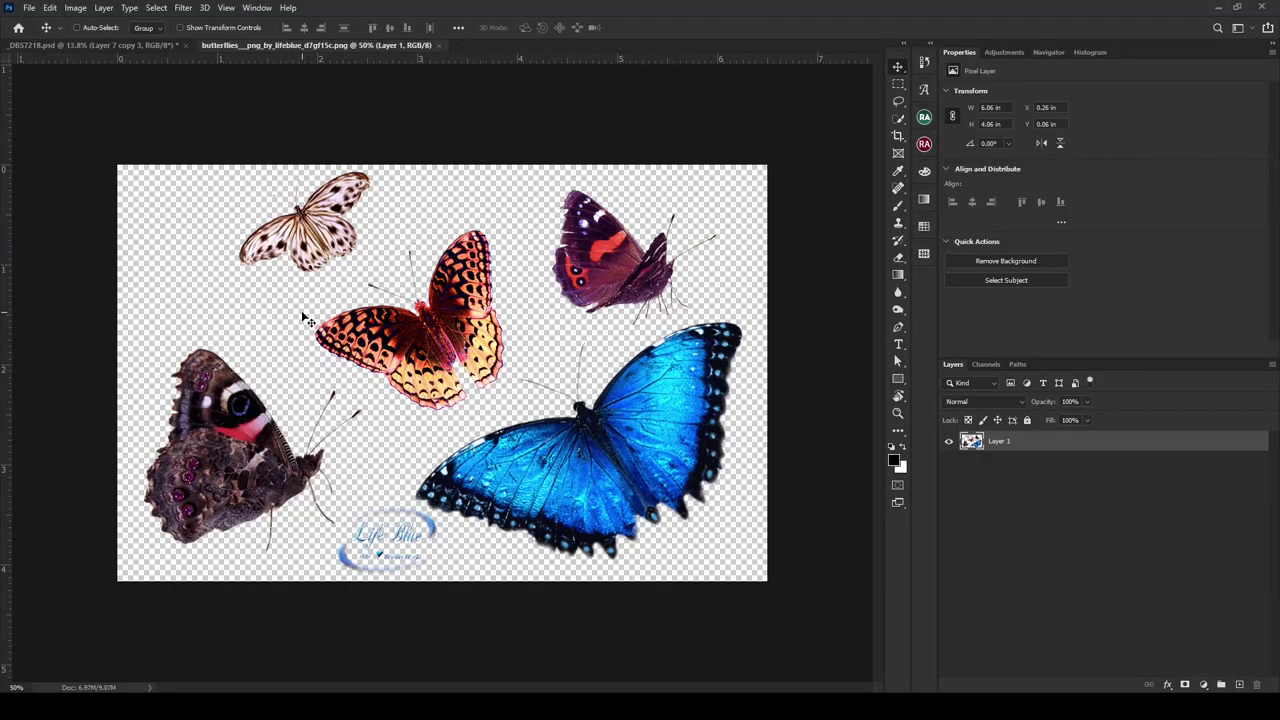
{"action": "key", "text": "l"}
{"action": "left_click_drag", "start_coordinate": [265, 280], "coordinate": [296, 141]}
{"action": "key", "text": "ctrl+c"}
{"action": "key", "text": "ctrl+Tab"}
{"action": "key", "text": "ctrl+v"}
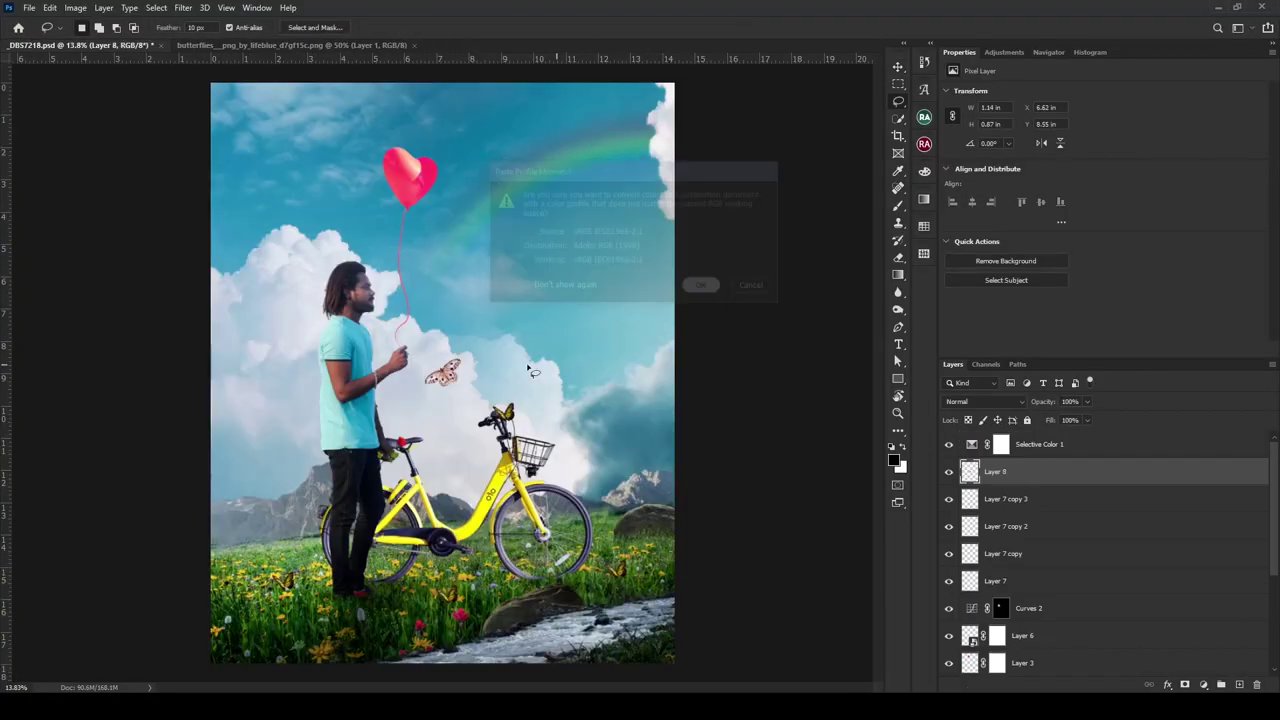
{"action": "key", "text": "ctrl+t"}
{"action": "mouse_move", "coordinate": [395, 560]}
{"action": "left_mouse_down"}
{"action": "mouse_move", "coordinate": [388, 578]}
{"action": "mouse_move", "coordinate": [638, 520]}
{"action": "mouse_move", "coordinate": [283, 553]}
{"action": "left_mouse_up"}
{"action": "key", "text": "Return"}
{"action": "key", "text": "ctrl+minus"}
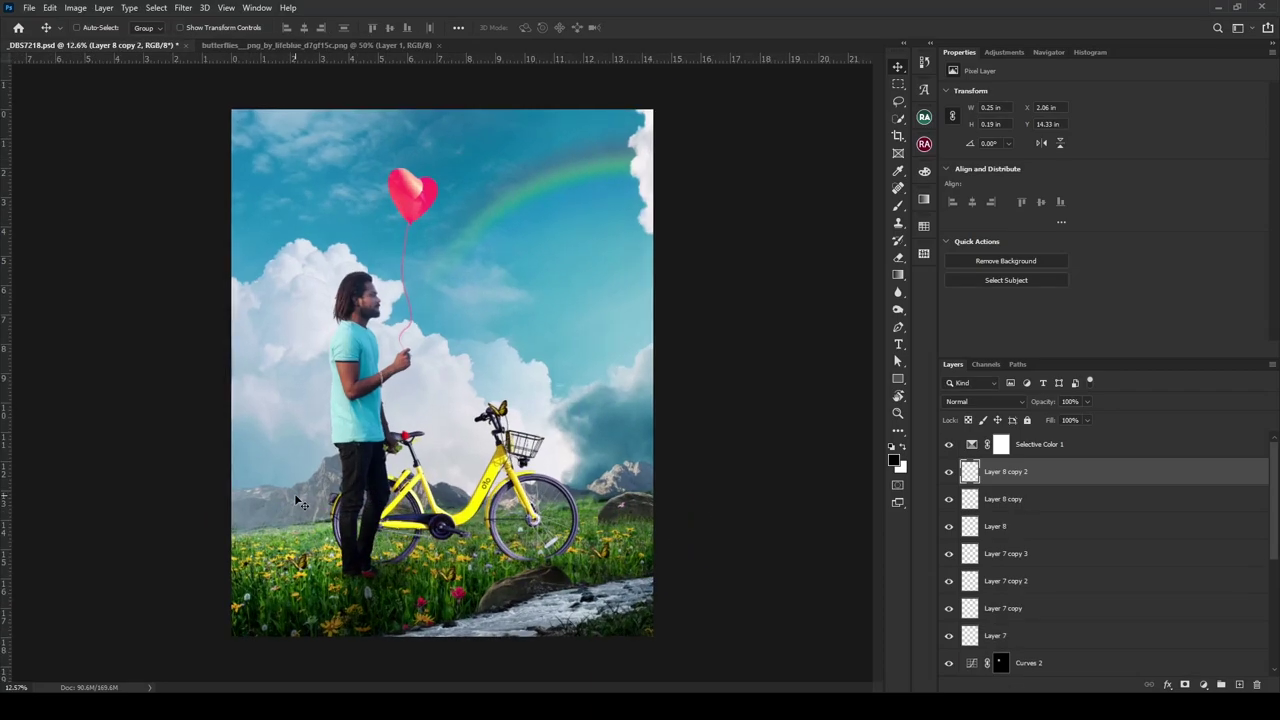
- Add a new empty Layer 9 above Selective Color 1
{"action": "left_click", "coordinate": [1060, 444]}
{"action": "key", "text": "ctrl+shift+alt+n"}
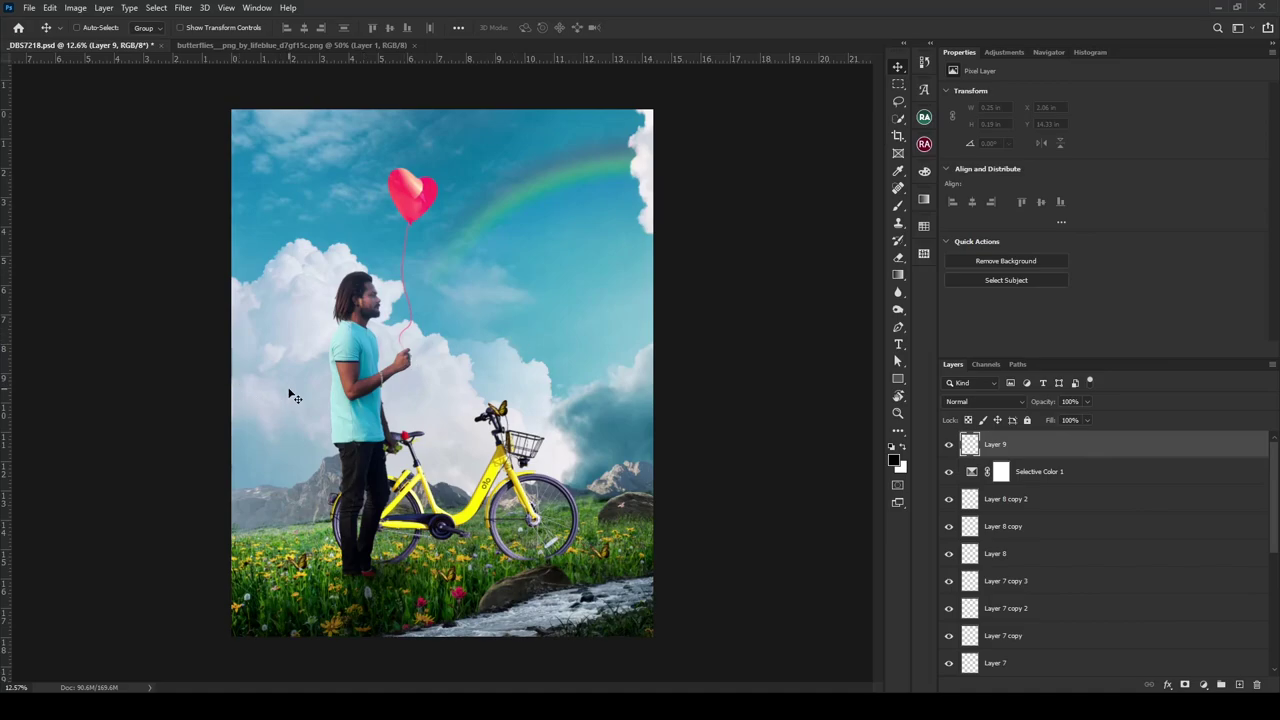
{"action": "left_click", "coordinate": [898, 345]}
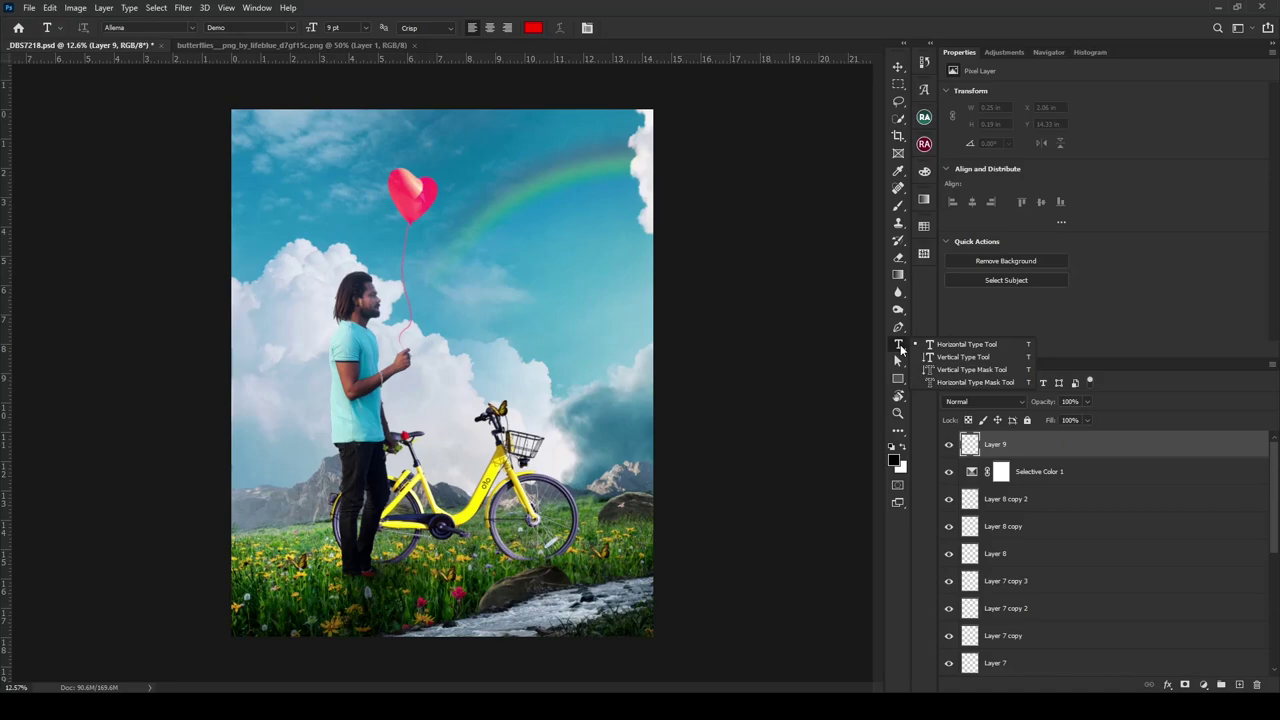
- Type red 'valentine,s' text, enlarge it, tilt it about 21°, and place it in the sky
{"action": "left_click", "coordinate": [423, 369]}
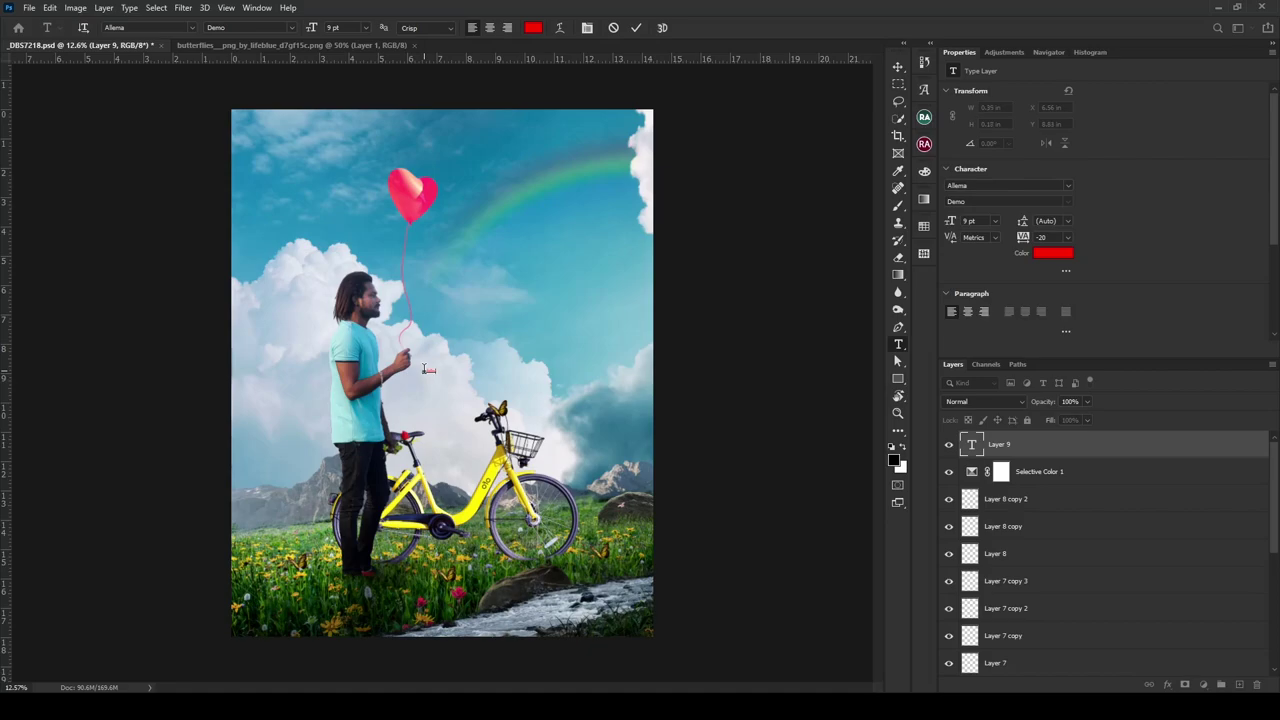
{"action": "key", "text": "ctrl+Return"}
{"action": "key", "text": "v"}
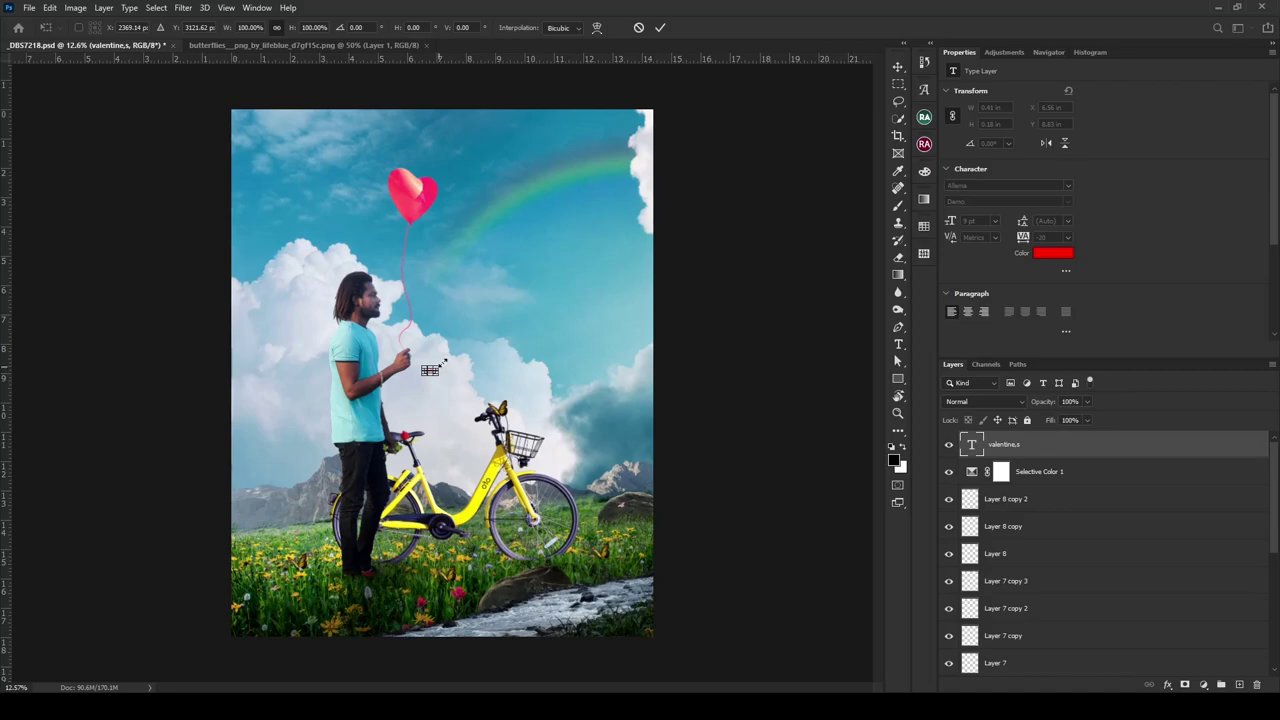
{"action": "left_click_drag", "start_coordinate": [437, 366], "coordinate": [634, 286]}
{"action": "left_click_drag", "start_coordinate": [530, 330], "coordinate": [430, 350]}
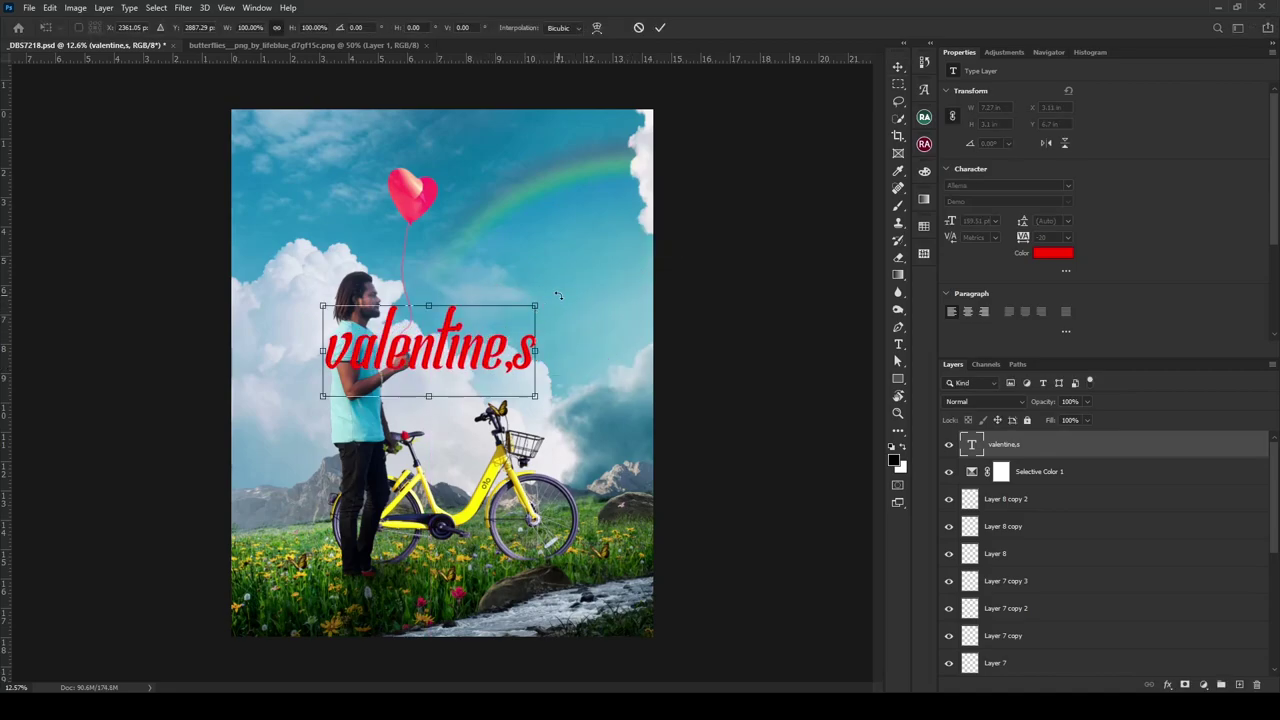
{"action": "left_click_drag", "start_coordinate": [558, 295], "coordinate": [530, 253]}
{"action": "mouse_move", "coordinate": [463, 294]}
{"action": "left_mouse_down"}
{"action": "mouse_move", "coordinate": [432, 249]}
{"action": "mouse_move", "coordinate": [545, 215]}
{"action": "left_mouse_up"}
{"action": "key", "text": "Return"}
- Move the valentine,s layer down the stack so it sits behind the man
{"action": "scroll", "coordinate": [1069, 447], "scroll_direction": "down", "scroll_amount": 3}
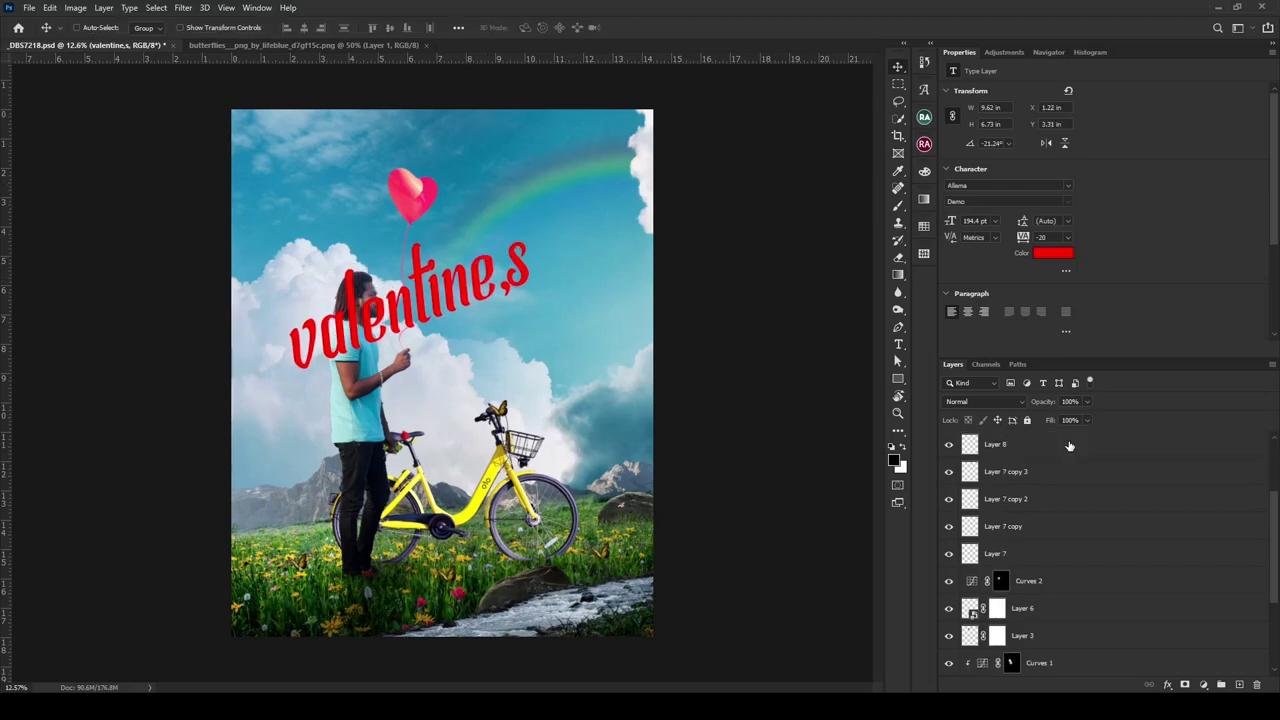
{"action": "left_click", "coordinate": [1069, 446]}
{"action": "scroll", "coordinate": [1055, 450], "scroll_direction": "up", "scroll_amount": 3}
{"action": "left_click_drag", "start_coordinate": [1049, 450], "coordinate": [1033, 612]}
- Nudge the valentine,s title right and change its text colour to white
{"action": "left_click_drag", "start_coordinate": [481, 284], "coordinate": [497, 281]}
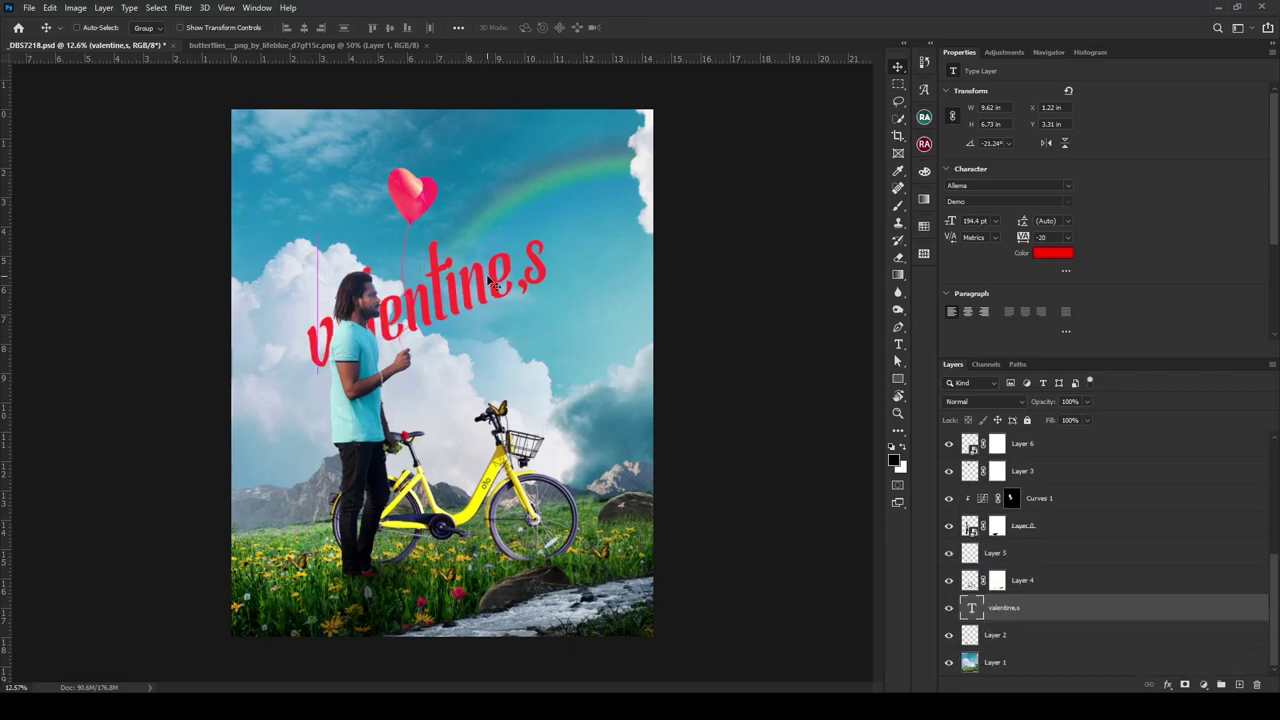
{"action": "left_click", "coordinate": [1046, 254]}
{"action": "left_click", "coordinate": [377, 400]}
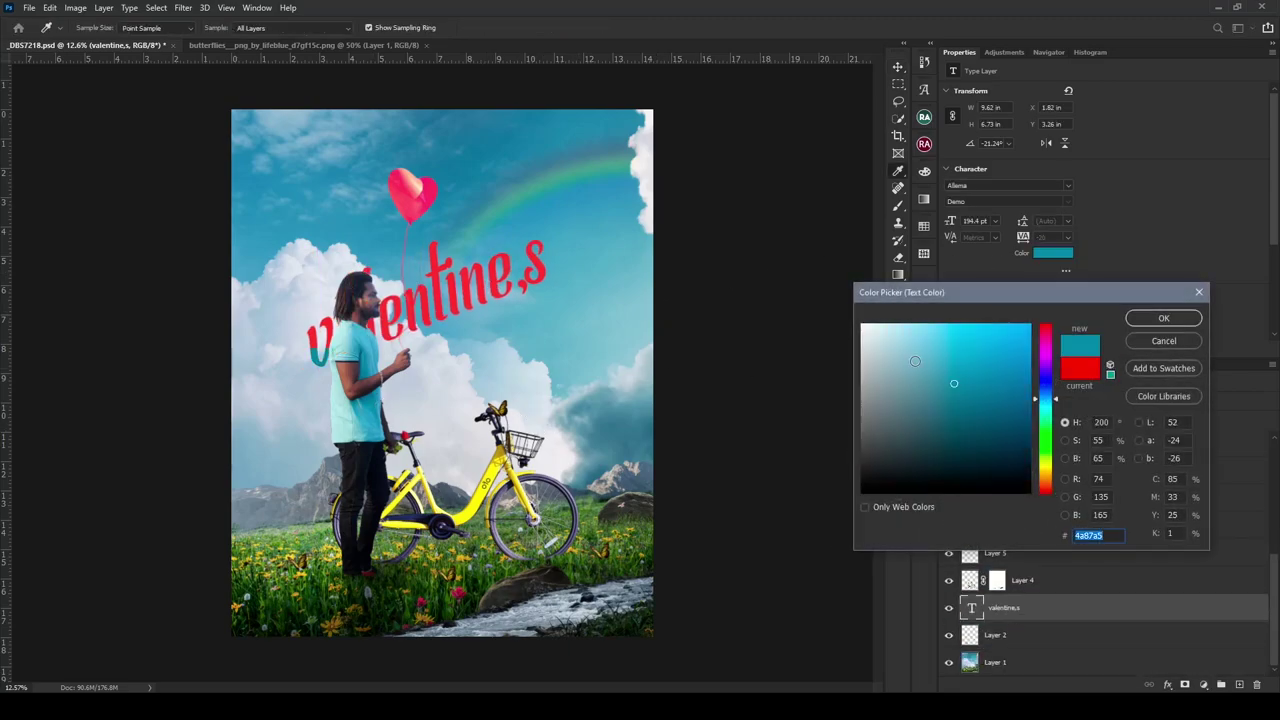
{"action": "key", "text": "Return"}
{"action": "left_click", "coordinate": [1052, 253]}
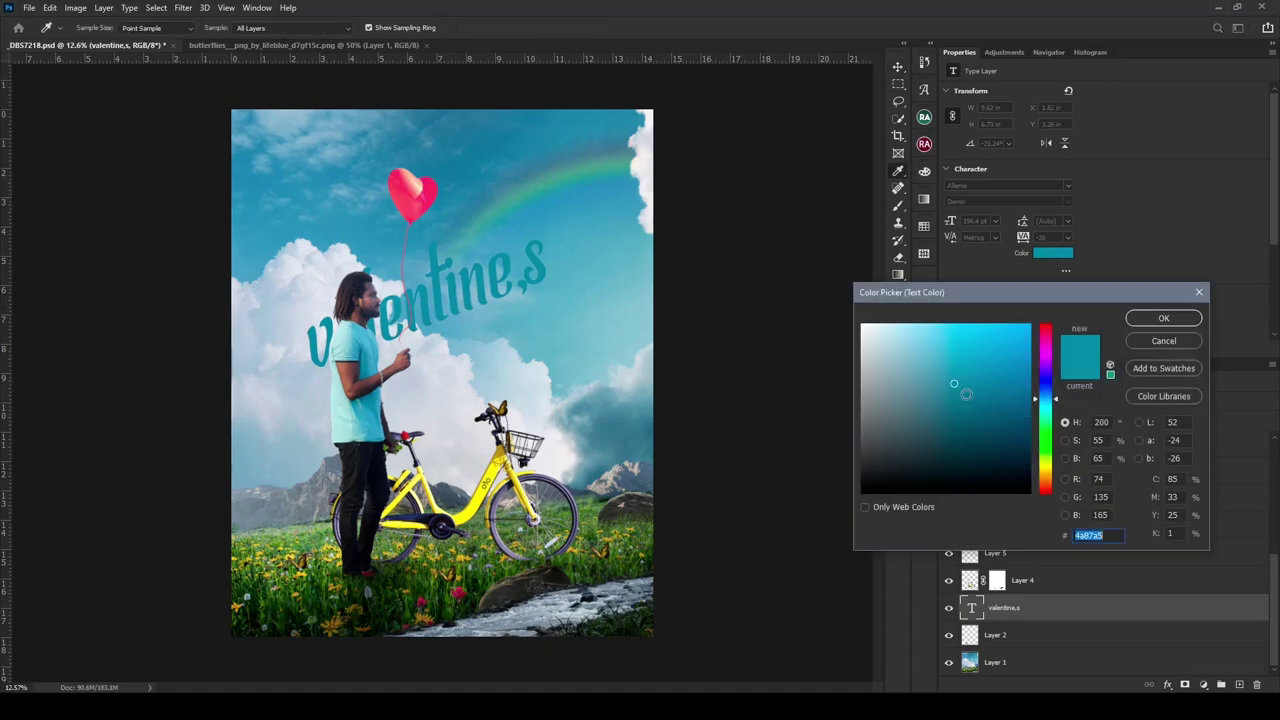
- Duplicate the title lower down and retype the copy as 'day'
{"action": "left_click_drag", "start_coordinate": [880, 340], "coordinate": [808, 271]}
{"action": "key", "text": "Return"}
{"action": "mouse_move", "coordinate": [450, 300]}
{"action": "left_mouse_down"}
{"action": "mouse_move", "coordinate": [505, 360]}
{"action": "mouse_move", "coordinate": [530, 352]}
{"action": "left_mouse_up"}
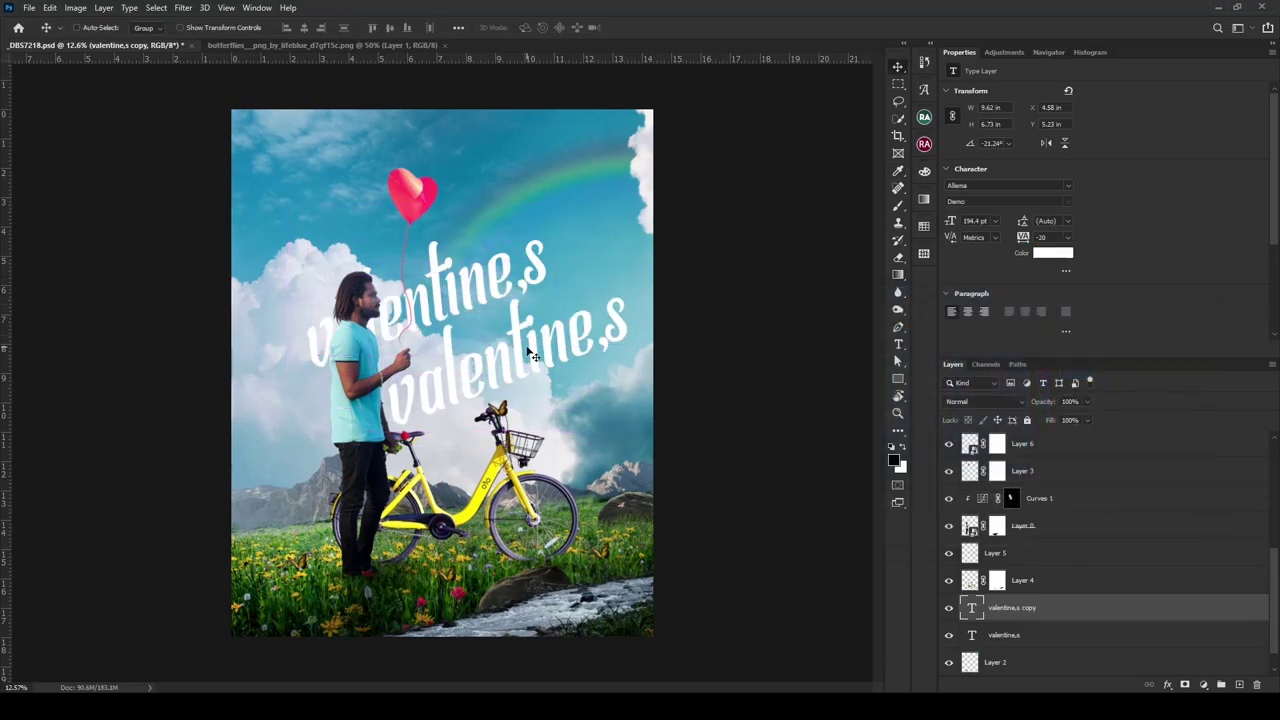
{"action": "key", "text": "t"}
{"action": "left_click", "coordinate": [553, 345]}
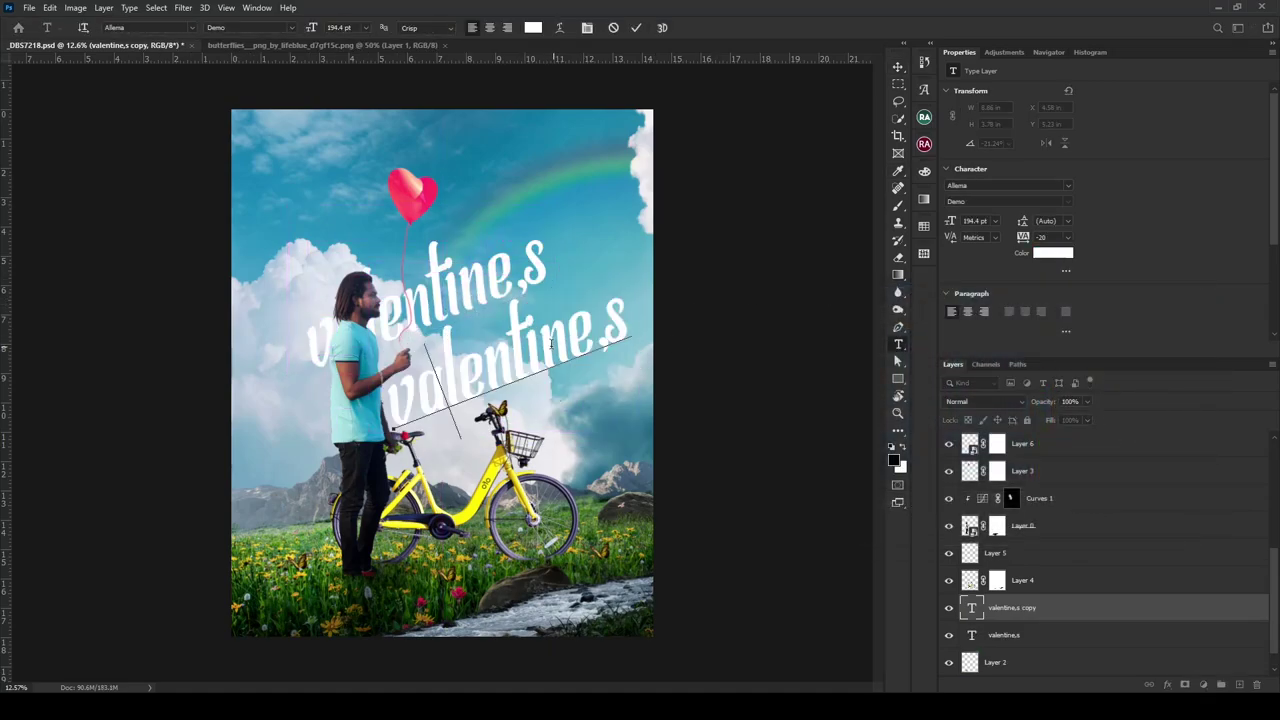
{"action": "key", "text": "ctrl+a"}
{"action": "type", "text": "day"}
{"action": "key", "text": "ctrl+Return"}
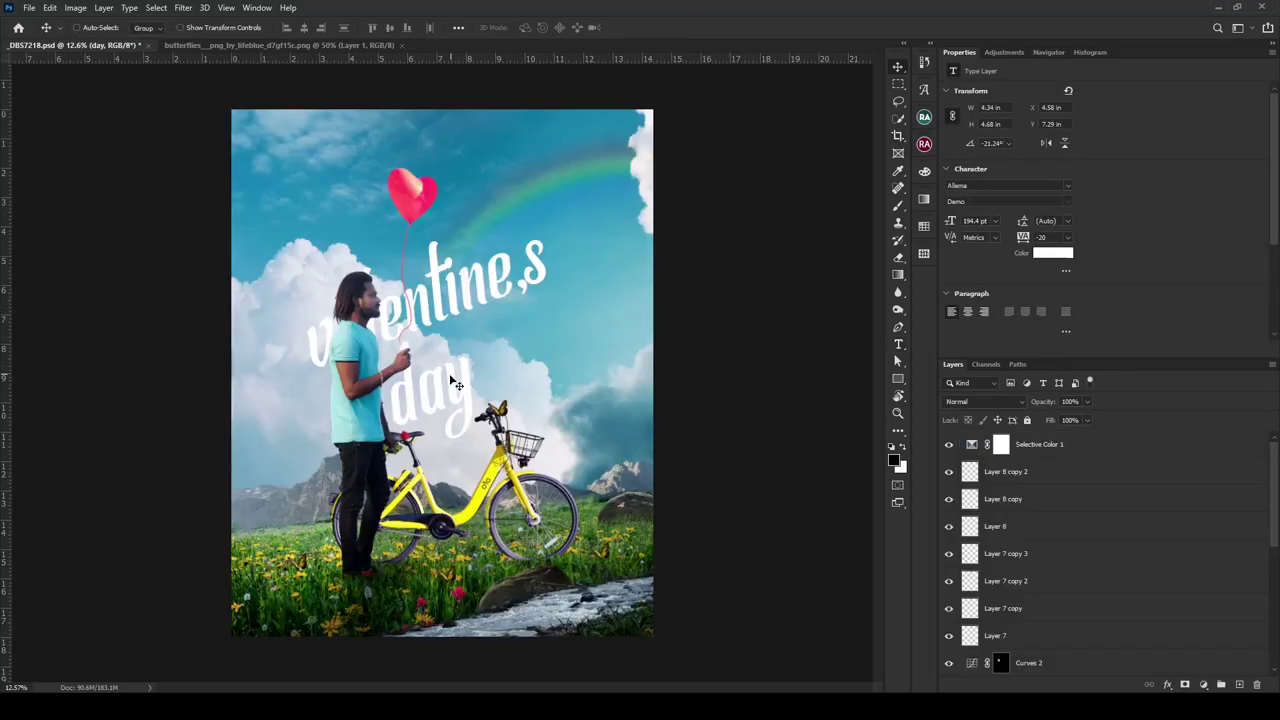
- Shrink the day text and tuck it beneath the title's right end
{"action": "left_click_drag", "start_coordinate": [455, 383], "coordinate": [550, 345]}
{"action": "key", "text": "ctrl+t"}
{"action": "mouse_move", "coordinate": [596, 420]}
{"action": "left_mouse_down"}
{"action": "mouse_move", "coordinate": [562, 350]}
{"action": "mouse_move", "coordinate": [533, 325]}
{"action": "left_mouse_up"}
{"action": "key", "text": "Return"}
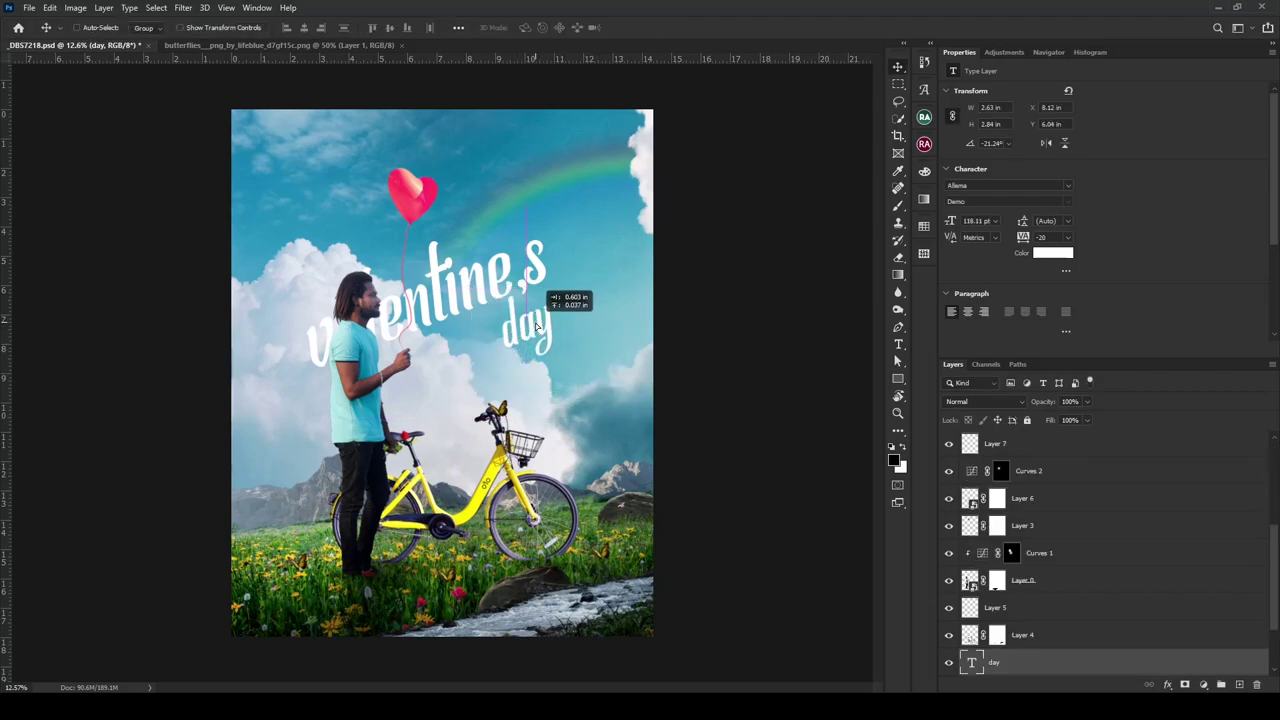
{"action": "scroll", "coordinate": [1041, 573], "scroll_direction": "down", "scroll_amount": 2}
{"action": "left_click", "coordinate": [1015, 612], "text": "shift"}
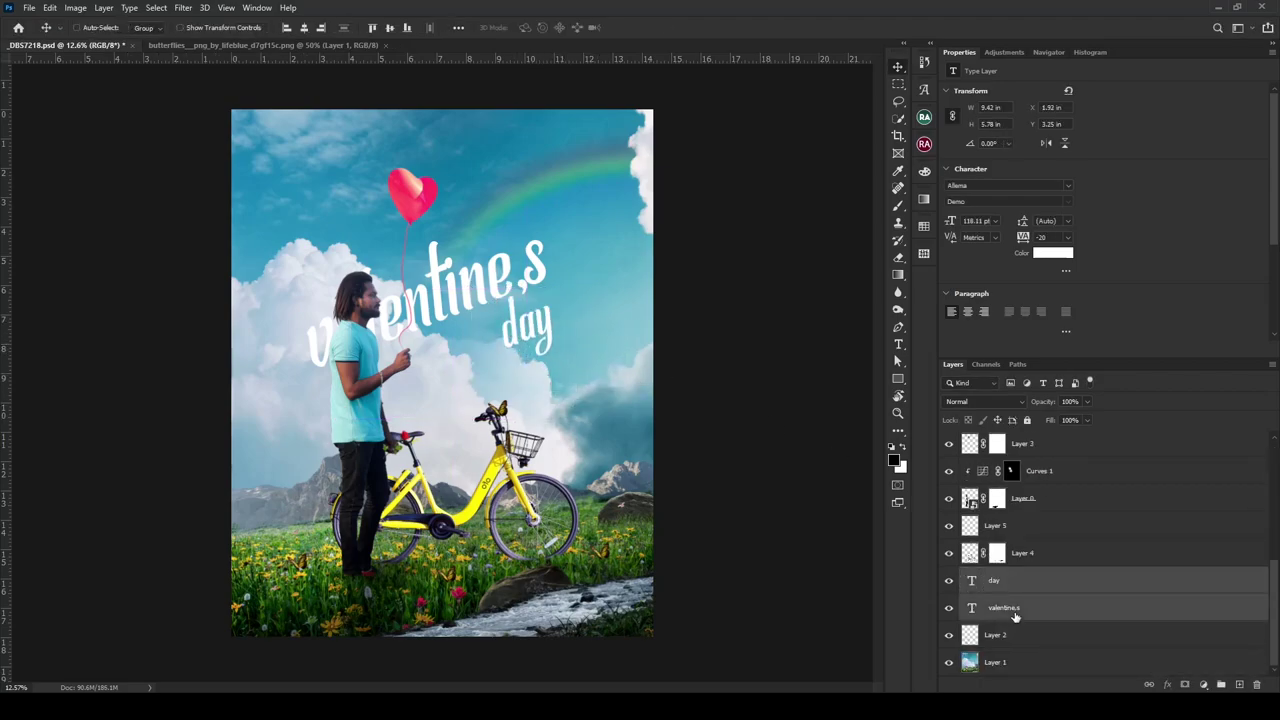
{"action": "double_click", "coordinate": [1062, 593]}
- Apply Bevel & Emboss to both the day and valentine,s text layers
{"action": "left_click", "coordinate": [768, 394]}
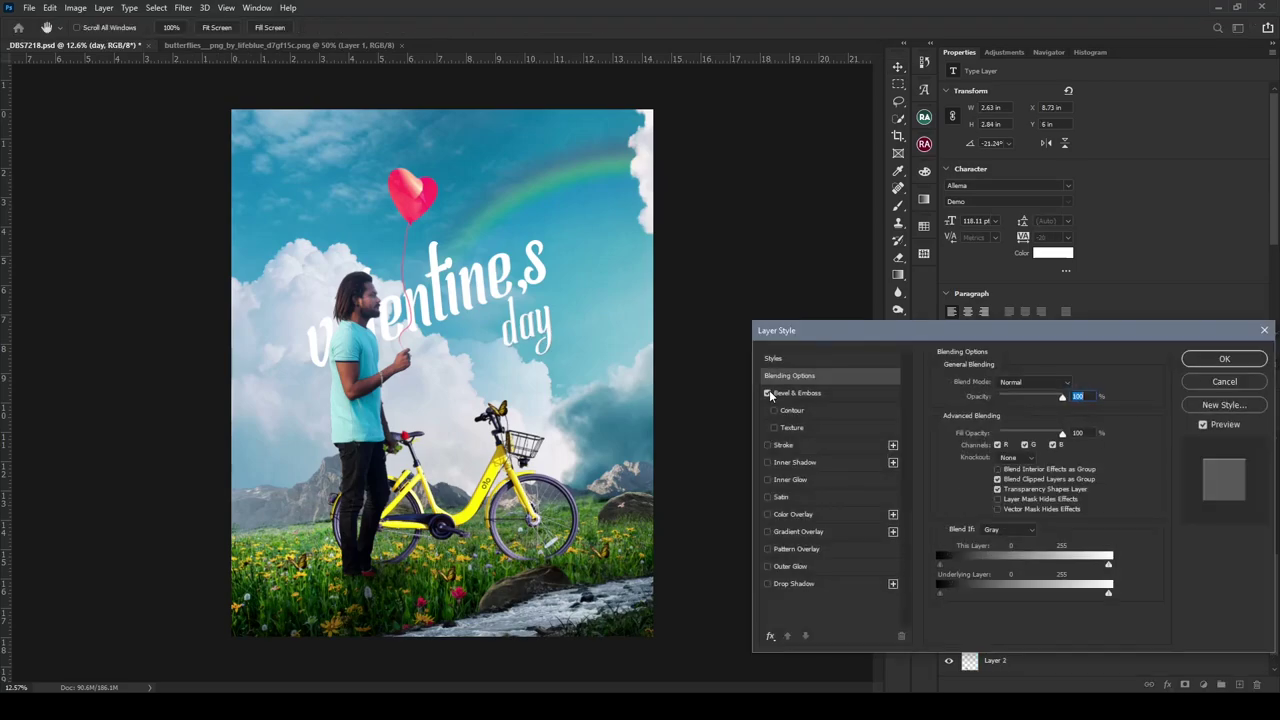
{"action": "key", "text": "Return"}
{"action": "left_click", "coordinate": [1105, 640]}
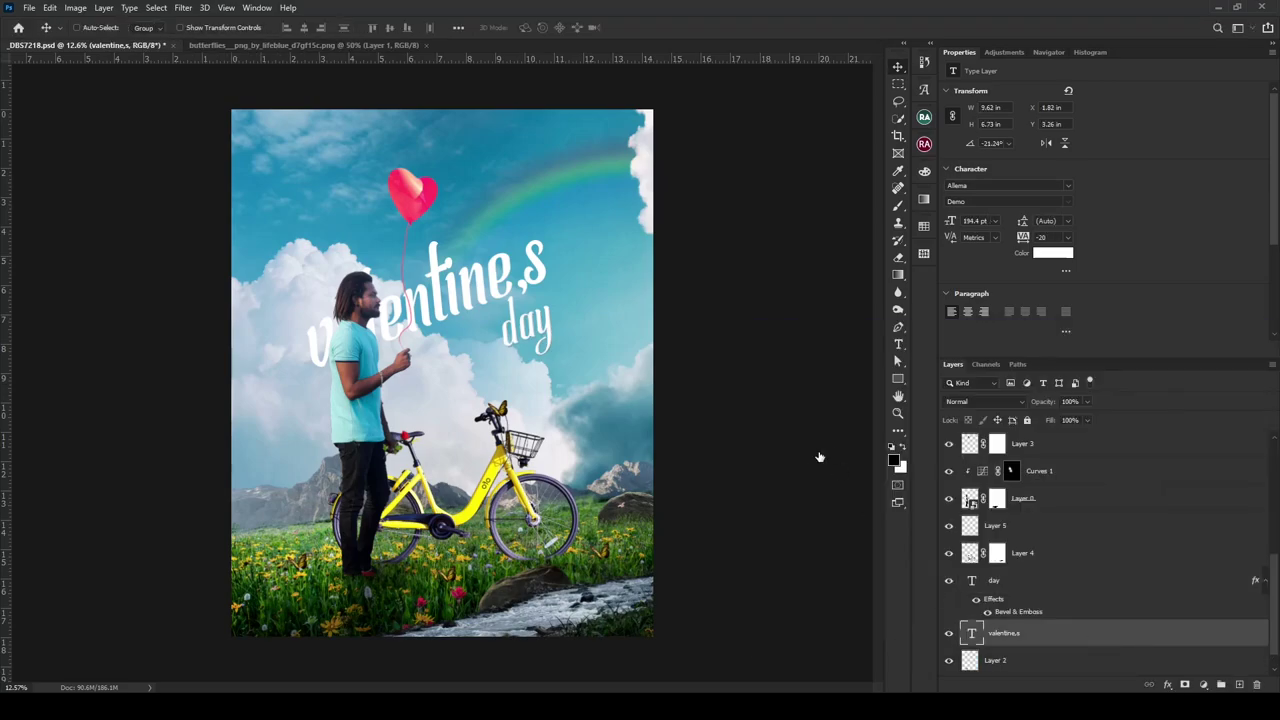
{"action": "left_click", "coordinate": [768, 394]}
{"action": "key", "text": "Return"}
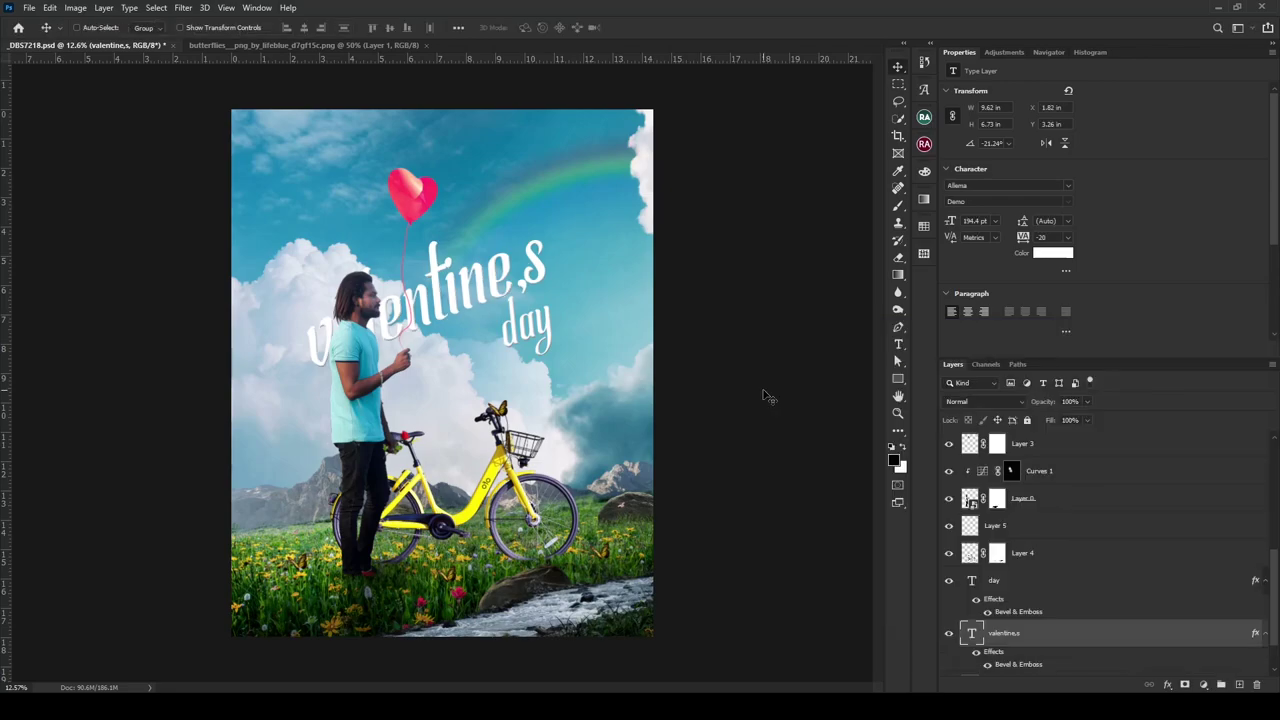
- Set both title layers to 25% opacity and add a Selective Color adjustment on top
{"action": "left_click", "coordinate": [1018, 568], "text": "shift"}
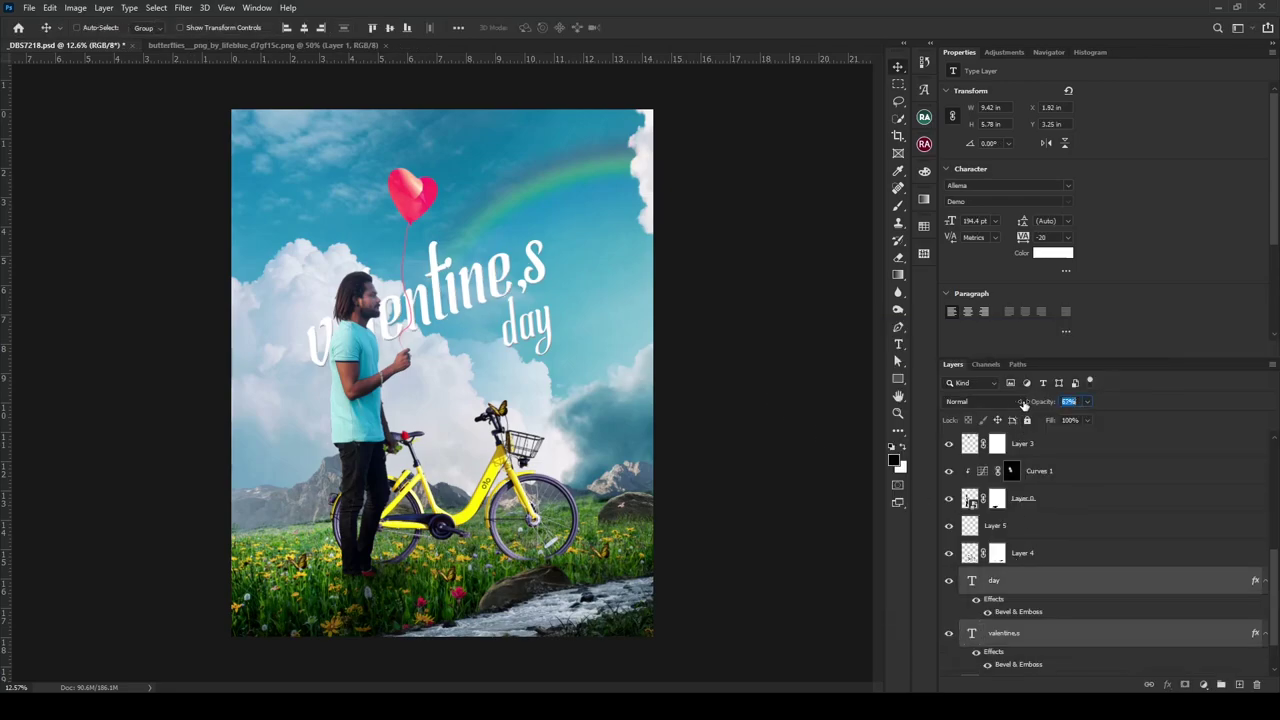
{"action": "left_click_drag", "start_coordinate": [1048, 405], "coordinate": [1000, 400]}
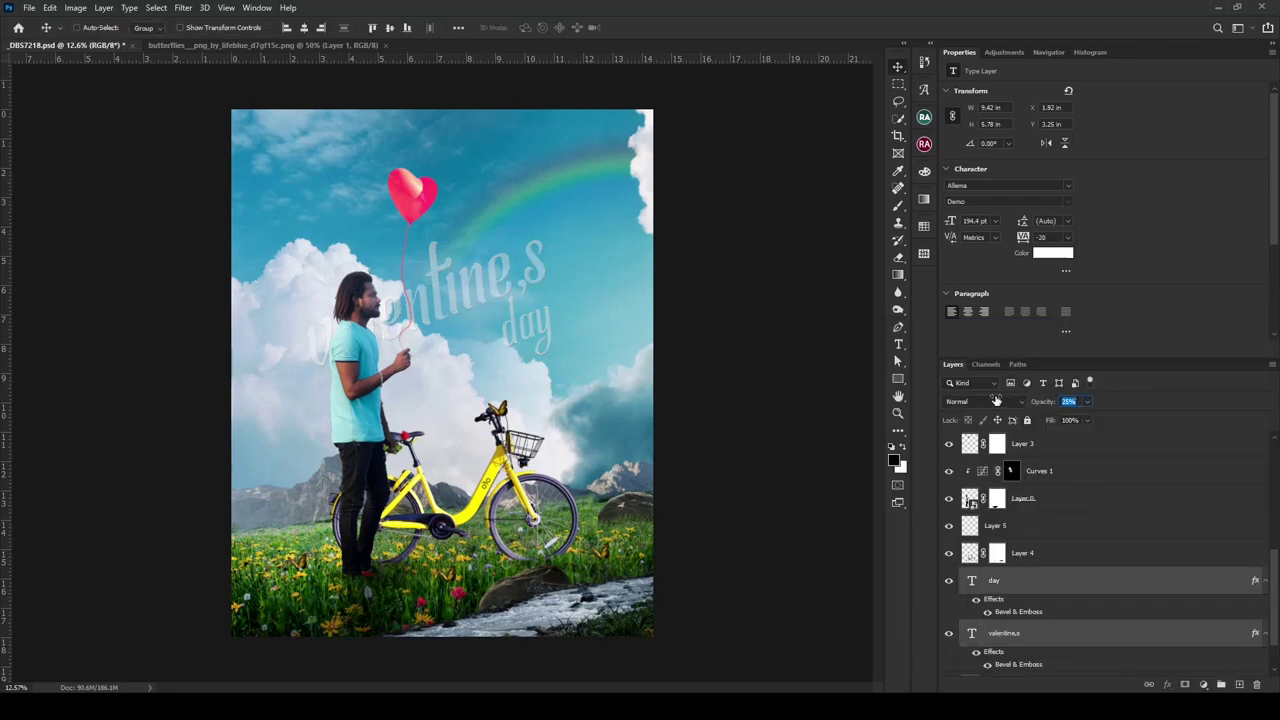
{"action": "scroll", "coordinate": [1061, 465], "scroll_direction": "up", "scroll_amount": 5}
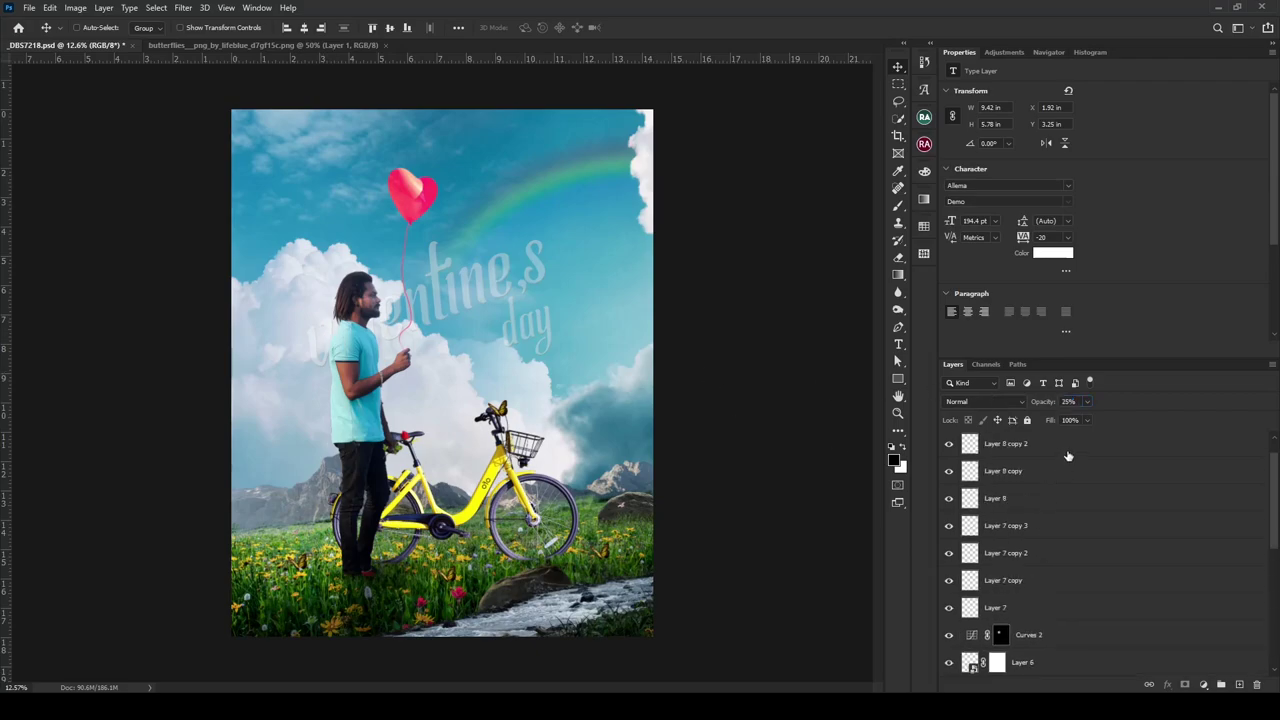
{"action": "left_click", "coordinate": [1067, 452]}
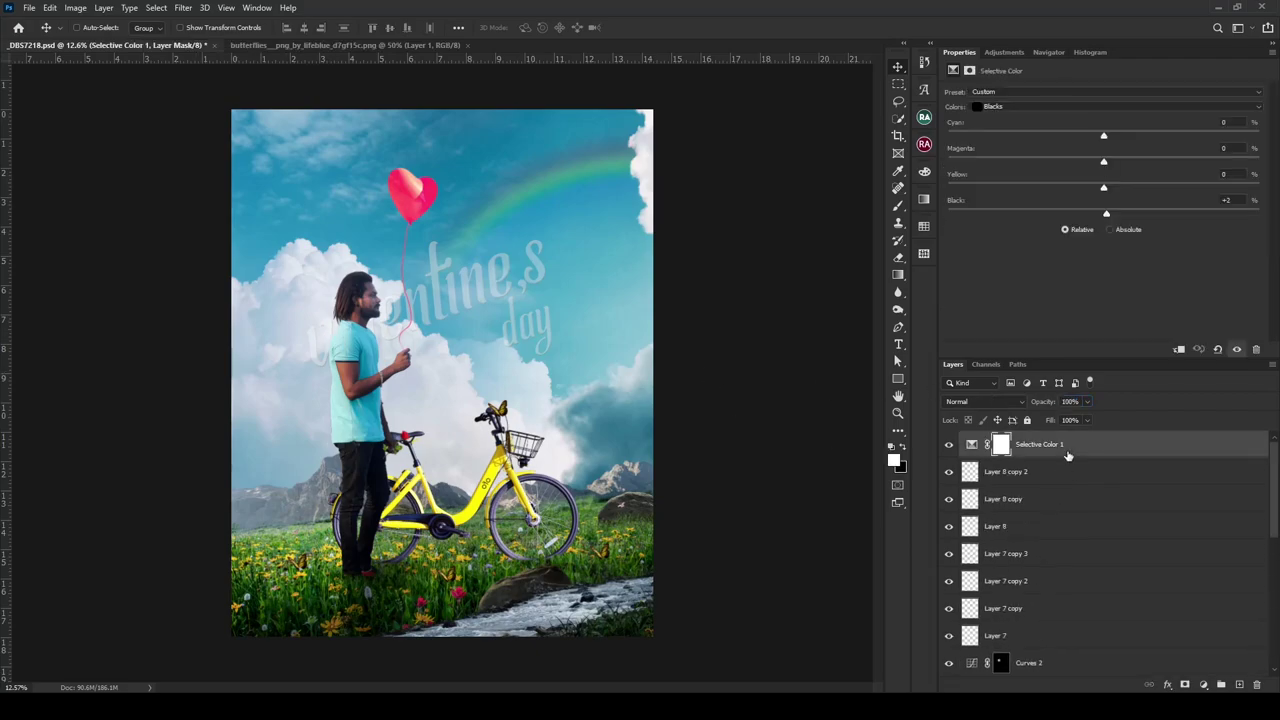
- Close the butterflies document and add a Color Balance layer with Midtones Cyan -34
{"action": "left_click", "coordinate": [466, 47]}
{"action": "left_click", "coordinate": [1205, 686]}
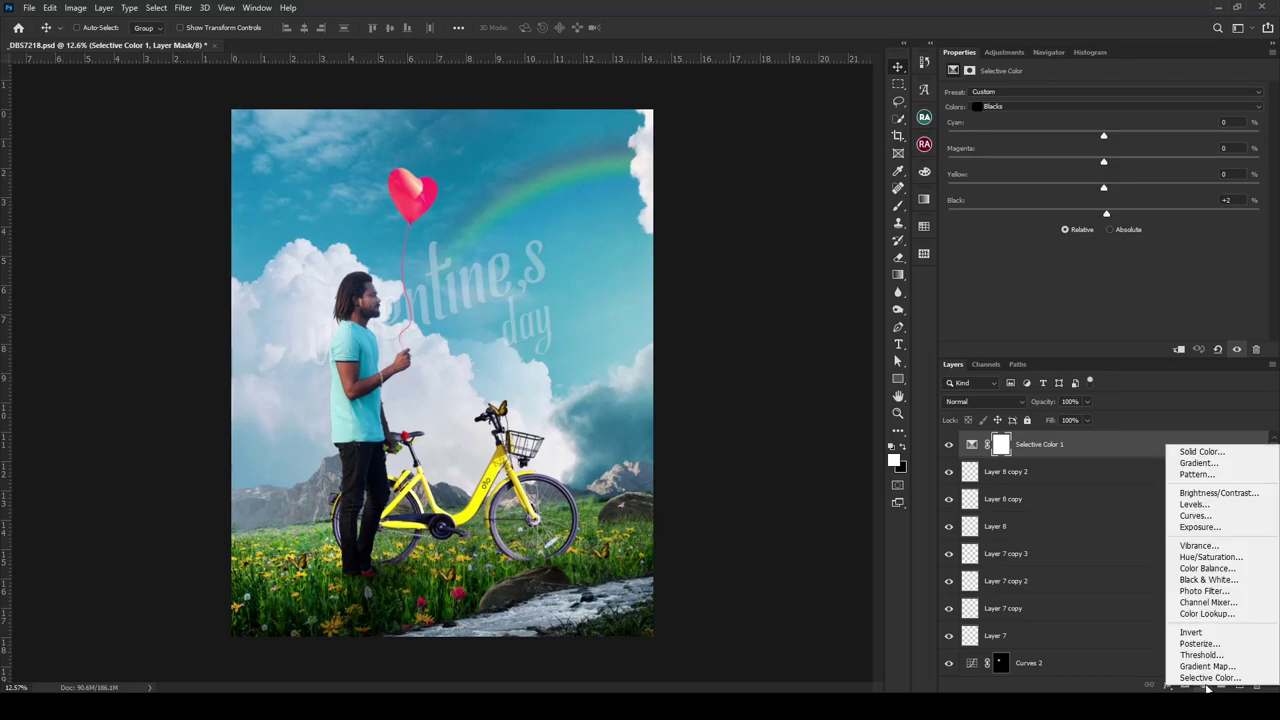
{"action": "left_click", "coordinate": [1205, 568]}
{"action": "left_click", "coordinate": [1047, 118]}
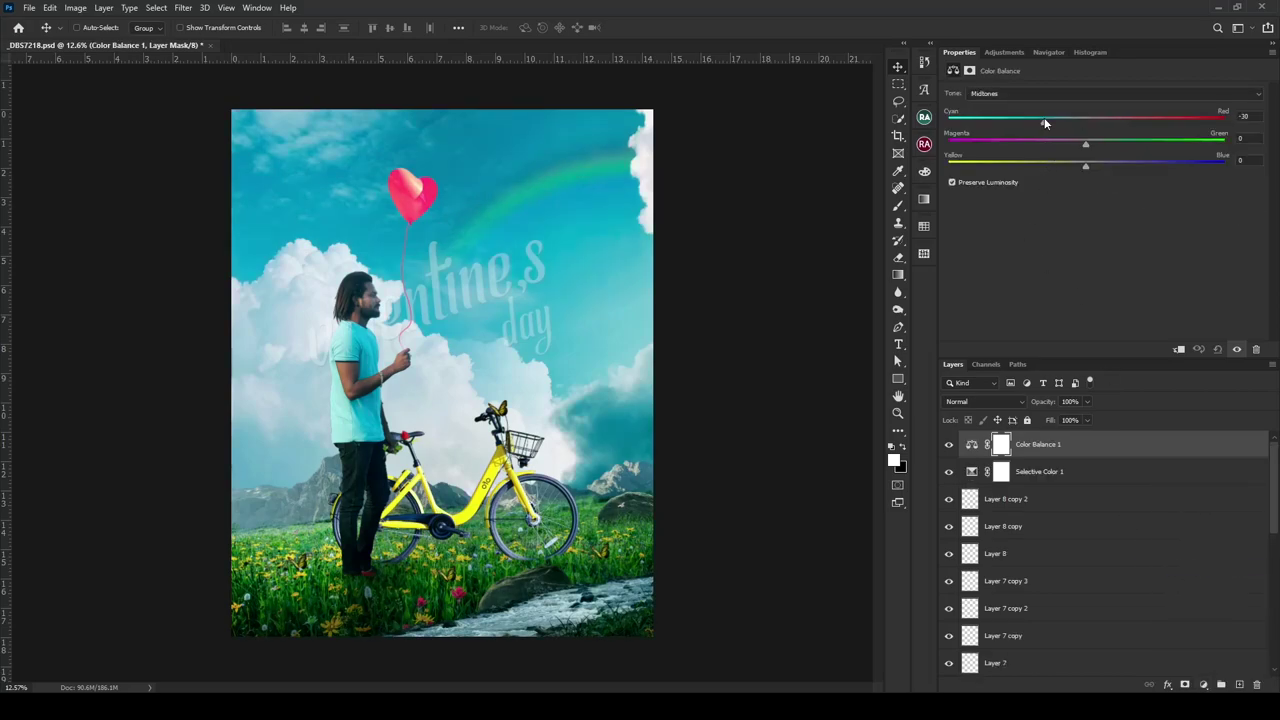
- Paint the Color Balance mask black around the man and right edge to hide the cyan
{"action": "key", "text": "b"}
{"action": "scroll", "coordinate": [338, 270], "scroll_direction": "up", "scroll_amount": 3}
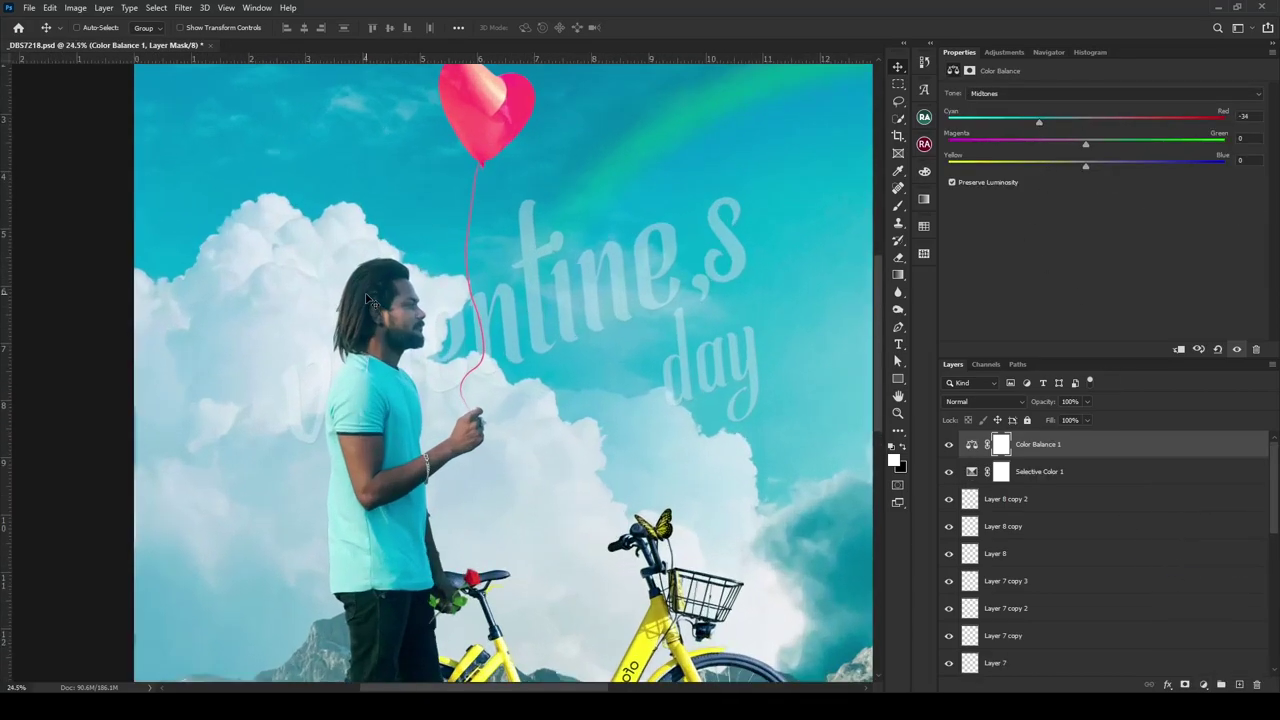
{"action": "scroll", "coordinate": [385, 310], "scroll_direction": "down", "scroll_amount": 2}
{"action": "key", "text": "x"}
{"action": "scroll", "coordinate": [385, 310], "scroll_direction": "down", "scroll_amount": 2}
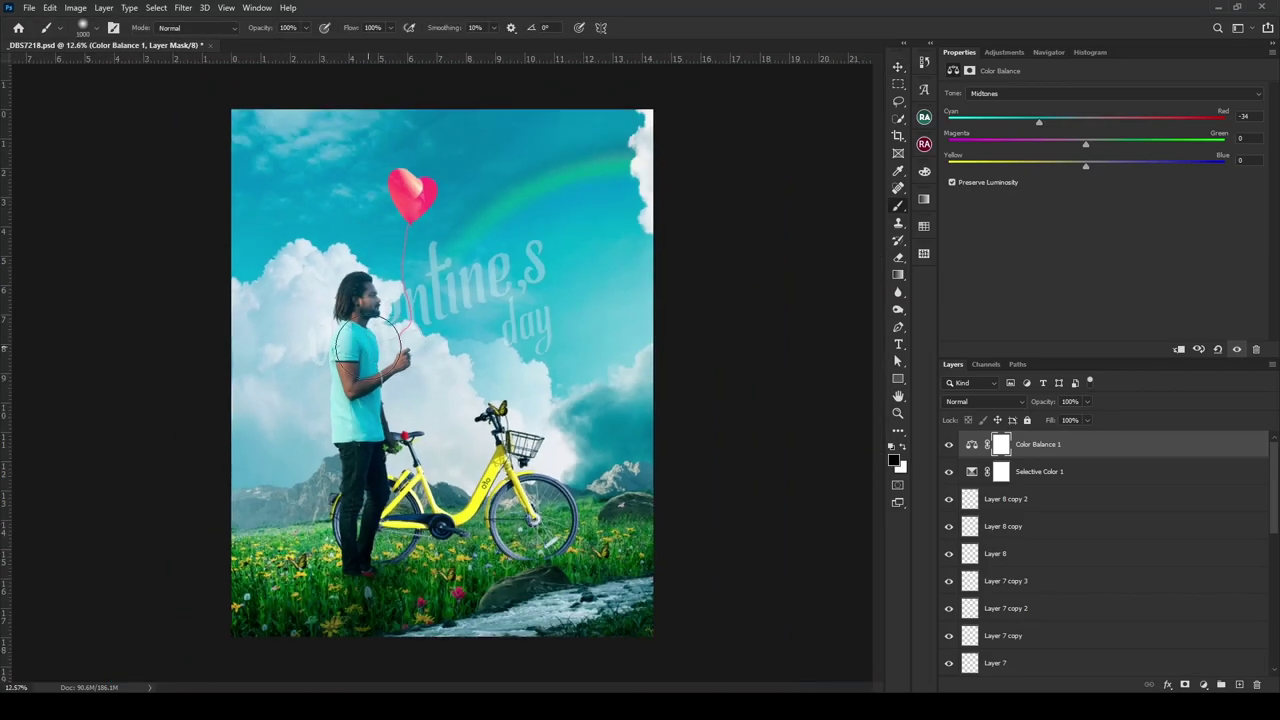
{"action": "left_click_drag", "start_coordinate": [370, 352], "coordinate": [410, 230]}
{"action": "left_click_drag", "start_coordinate": [525, 350], "coordinate": [610, 250]}
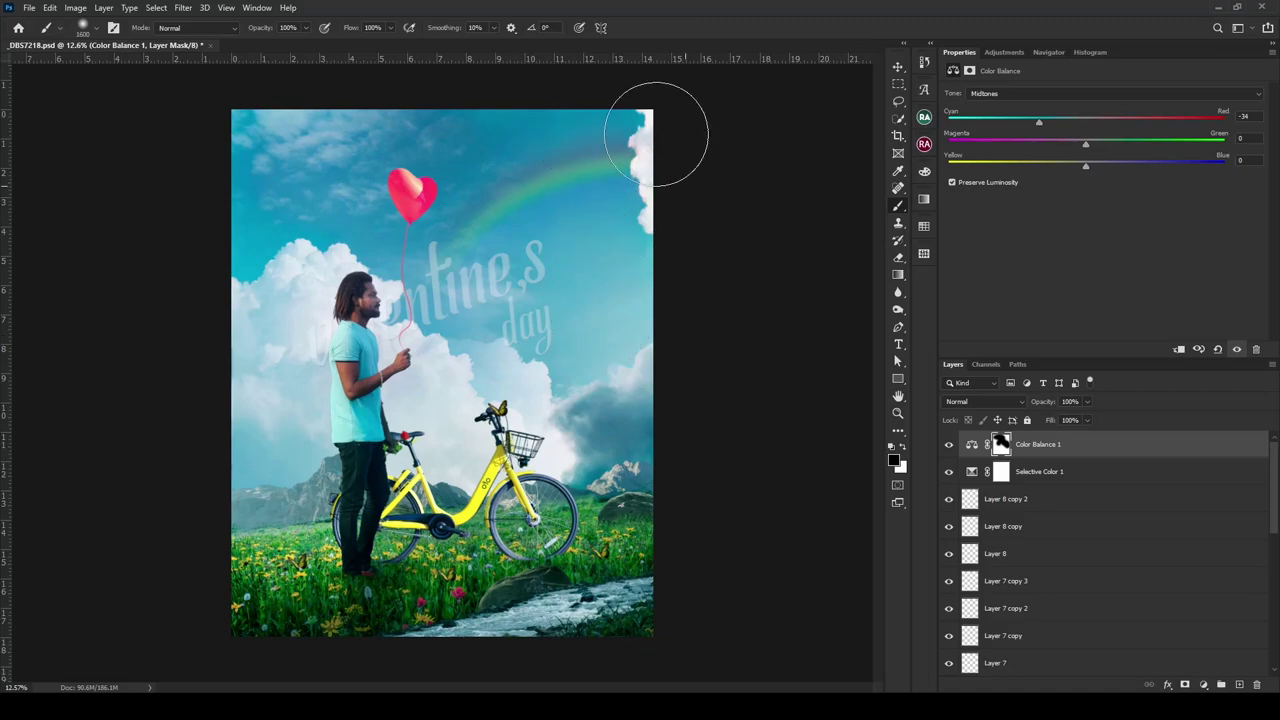
{"action": "left_click_drag", "start_coordinate": [395, 390], "coordinate": [428, 375]}
- Fit the poster in view and stamp all visible layers into merged Layer 10
{"action": "key", "text": "v"}
{"action": "key", "text": "ctrl+0"}
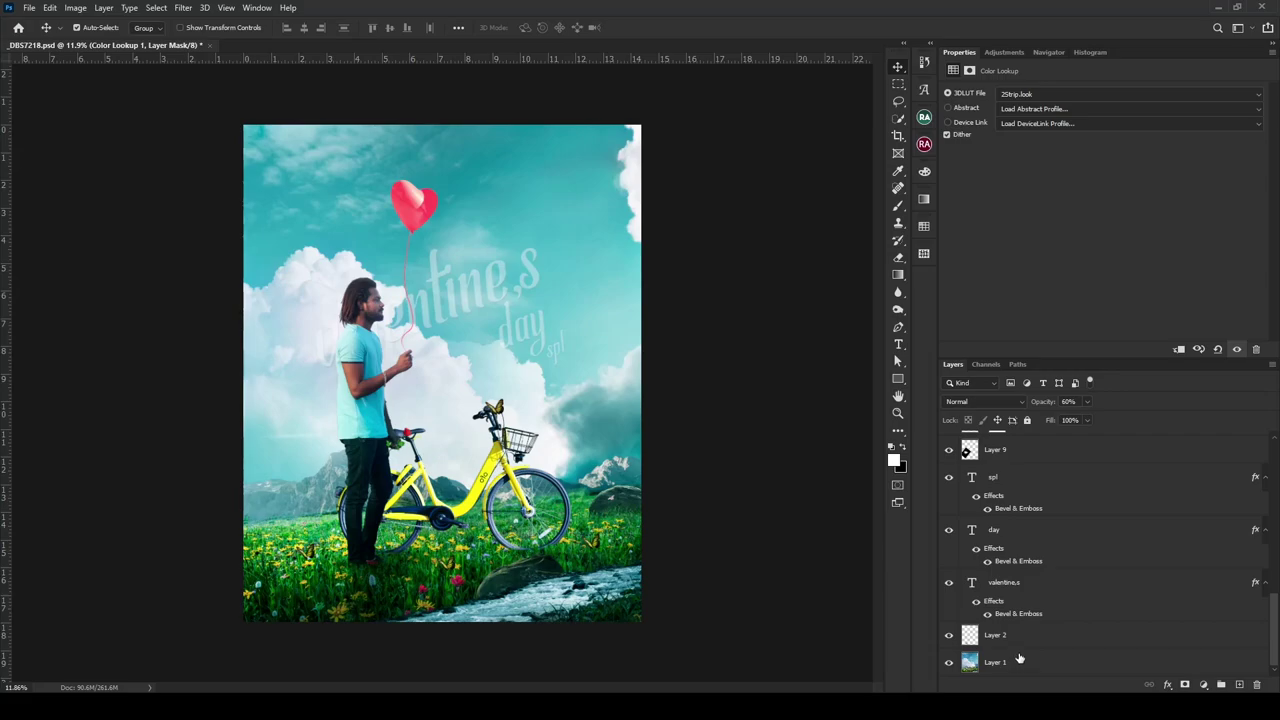
{"action": "scroll", "coordinate": [1009, 626], "scroll_direction": "up", "scroll_amount": 5}
{"action": "scroll", "coordinate": [1009, 626], "scroll_direction": "up", "scroll_amount": 5}
{"action": "scroll", "coordinate": [1009, 626], "scroll_direction": "up", "scroll_amount": 5}
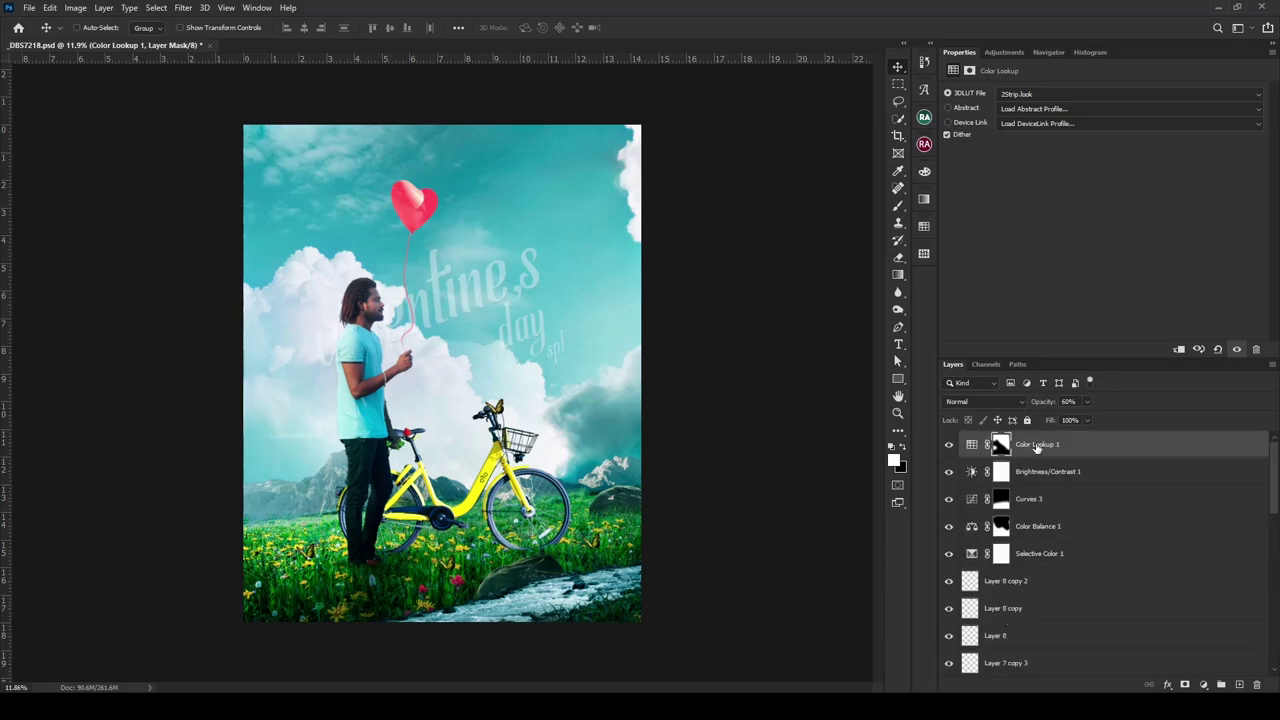
{"action": "key", "text": "ctrl+alt+shift+e"}
- Open Layer 10 in Camera Raw and add an inverted radial filter around the man with Exposure -2.25
{"action": "left_click", "coordinate": [183, 7]}
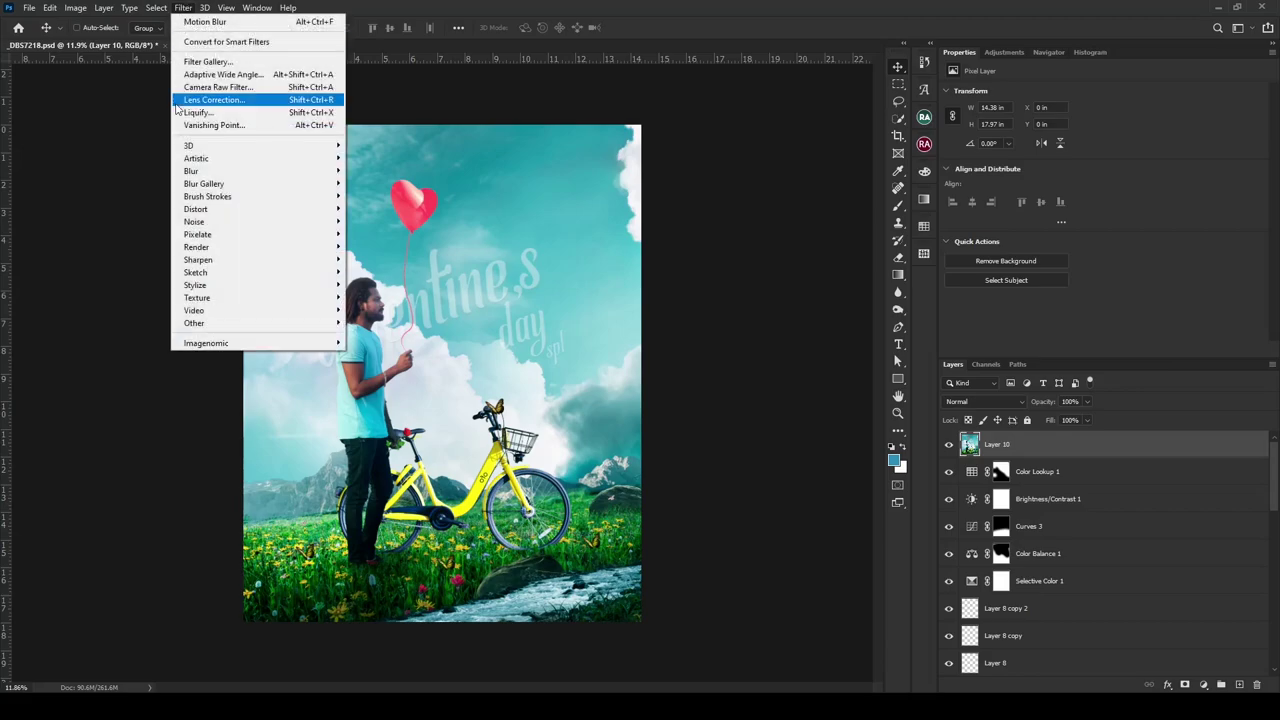
{"action": "left_click", "coordinate": [230, 80]}
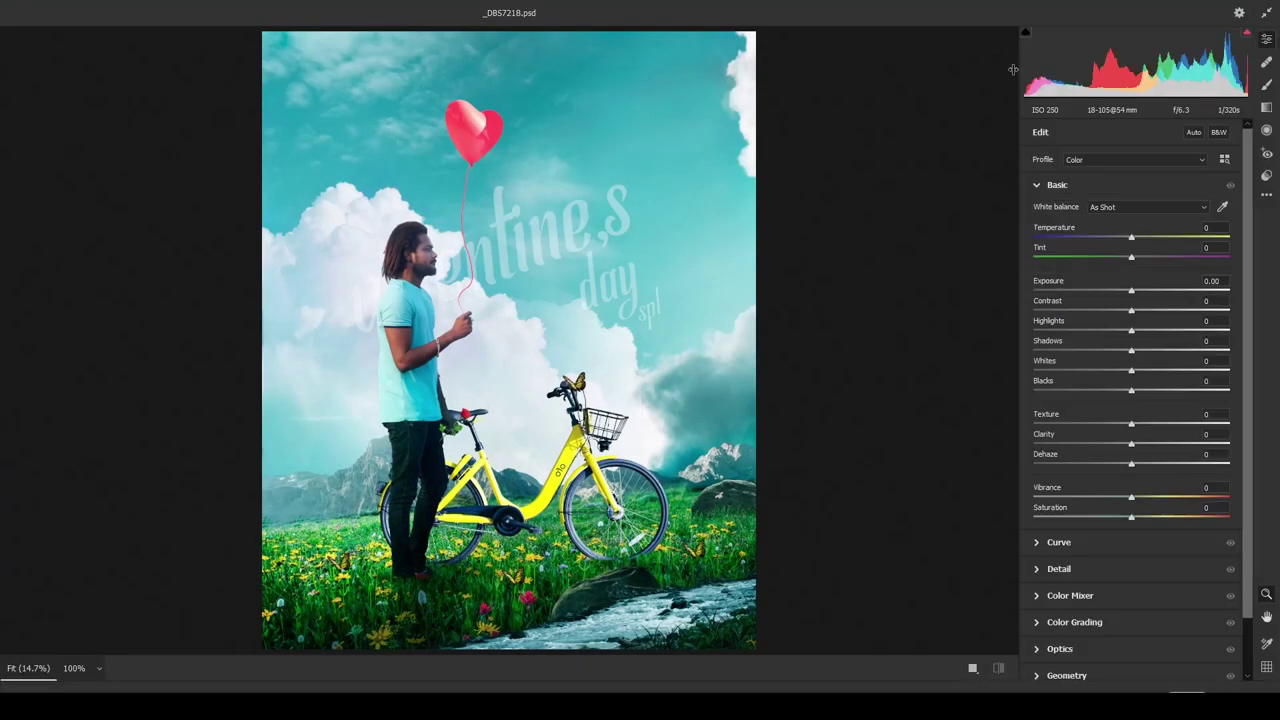
{"action": "key", "text": "ctrl+minus"}
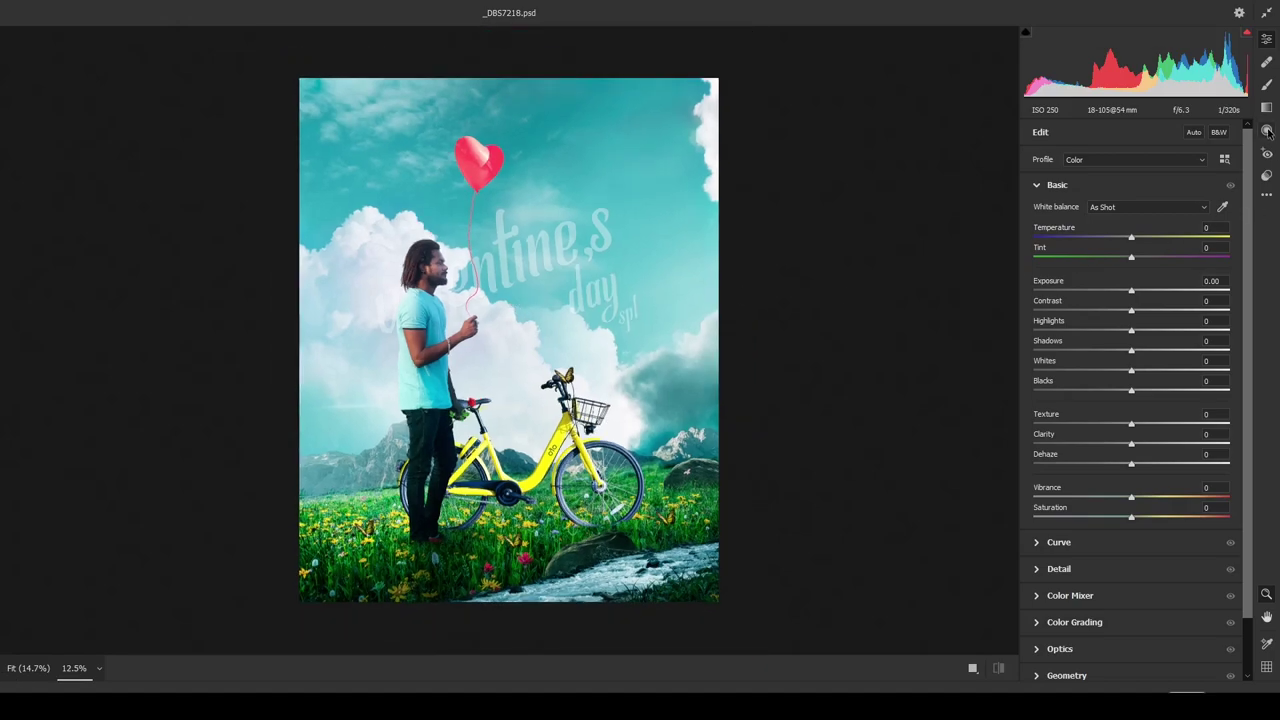
{"action": "left_click", "coordinate": [1267, 131]}
{"action": "mouse_move", "coordinate": [466, 266]}
{"action": "left_mouse_down"}
{"action": "mouse_move", "coordinate": [730, 483]}
{"action": "mouse_move", "coordinate": [875, 560]}
{"action": "left_mouse_up"}
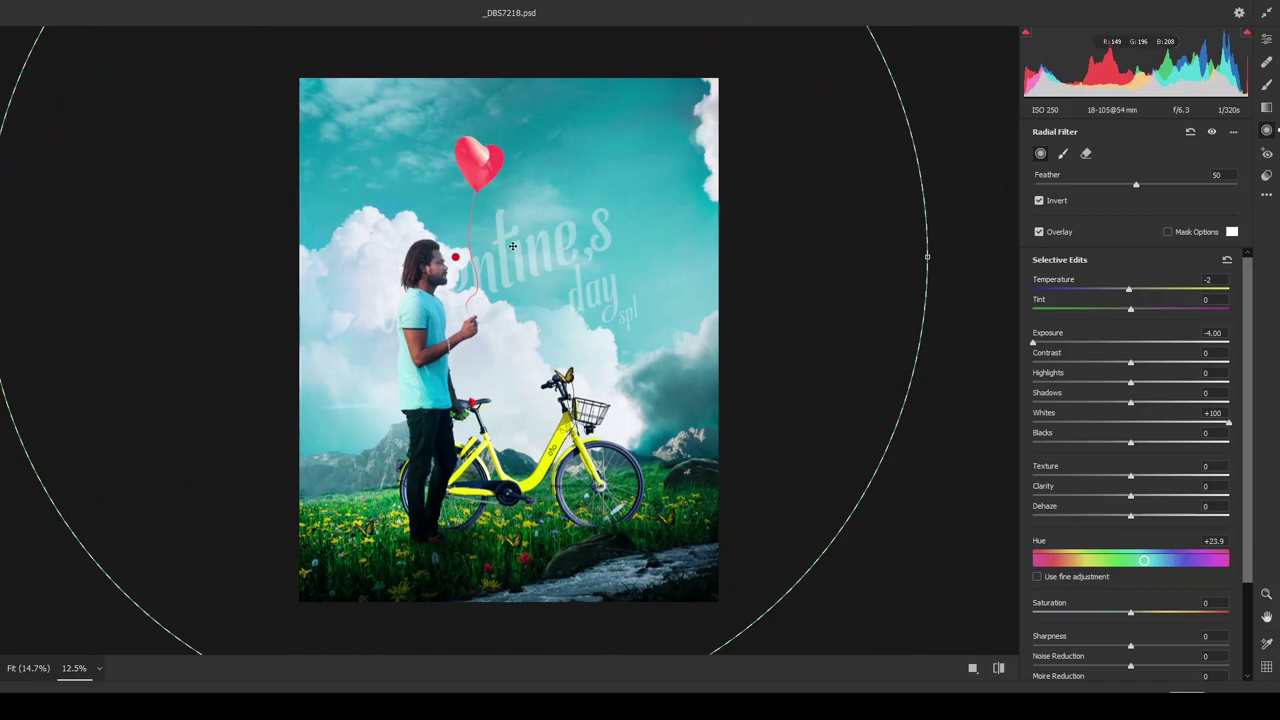
{"action": "left_click_drag", "start_coordinate": [512, 246], "coordinate": [540, 290]}
{"action": "left_click", "coordinate": [1076, 342]}
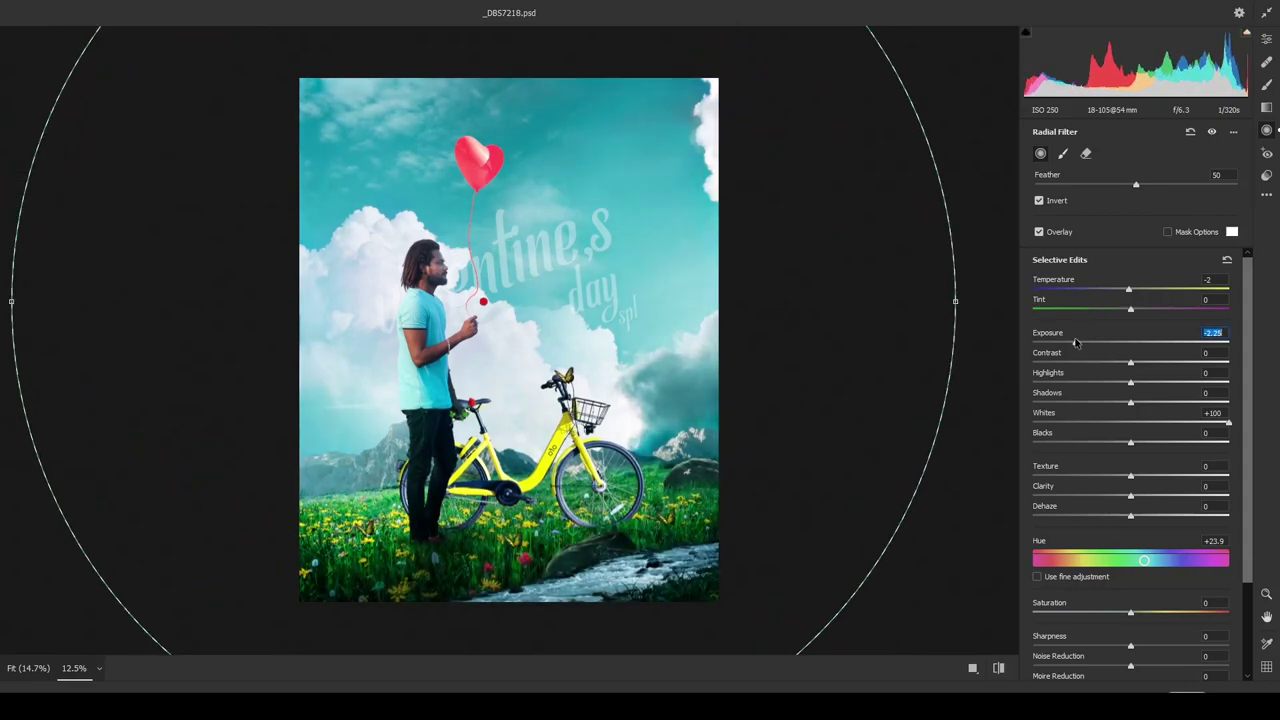
- In Basic, raise Exposure to +0.05 and lift Whites and Vibrance
{"action": "left_click", "coordinate": [1266, 40]}
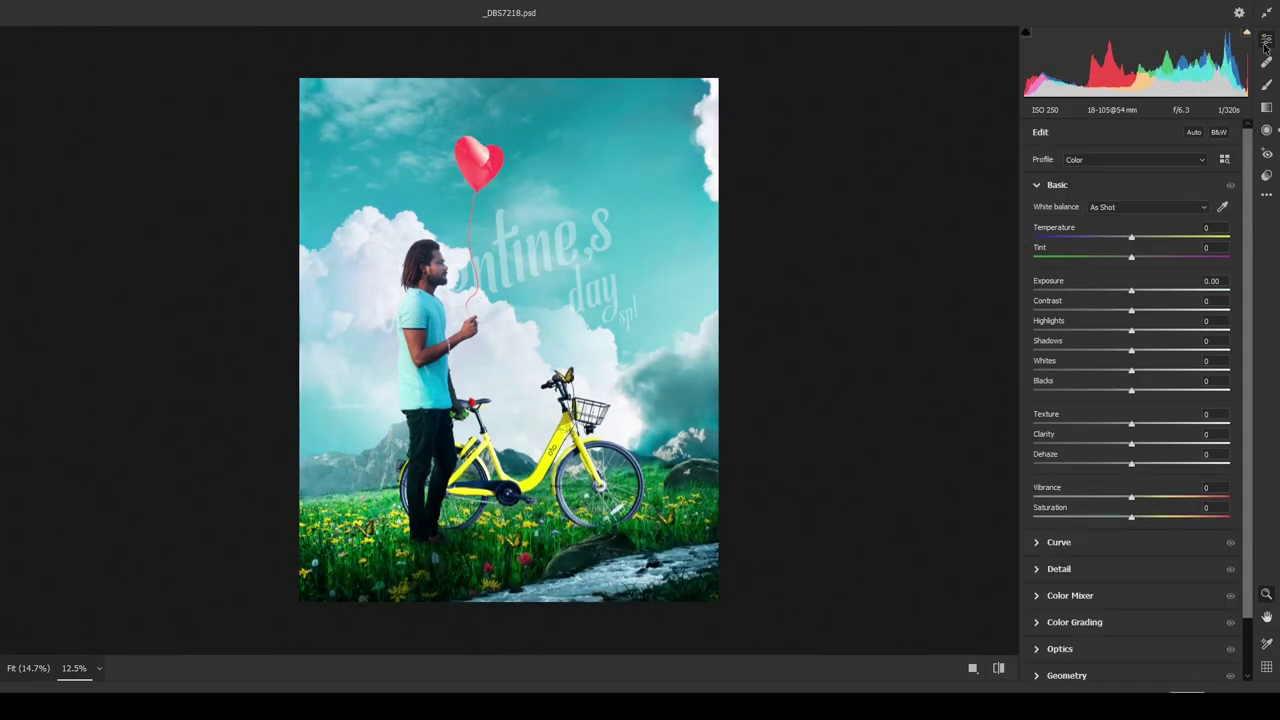
{"action": "left_click", "coordinate": [1133, 292]}
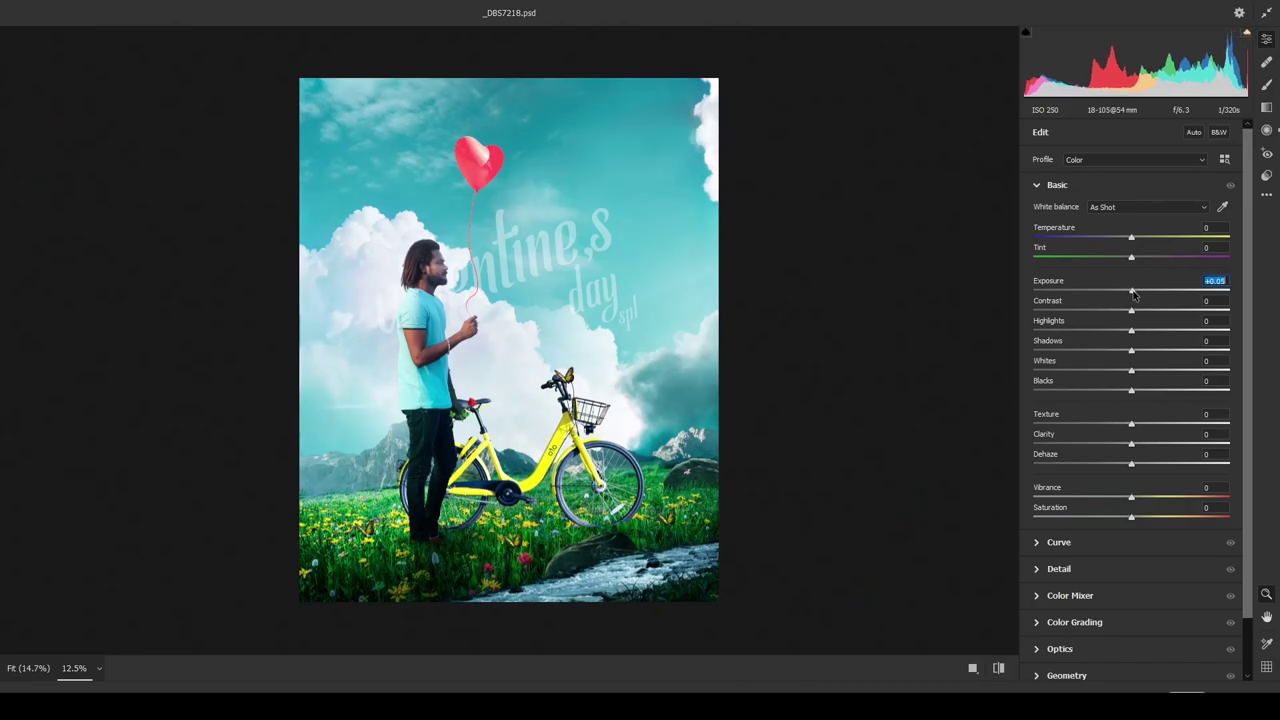
{"action": "left_click_drag", "start_coordinate": [1131, 372], "coordinate": [1176, 372]}
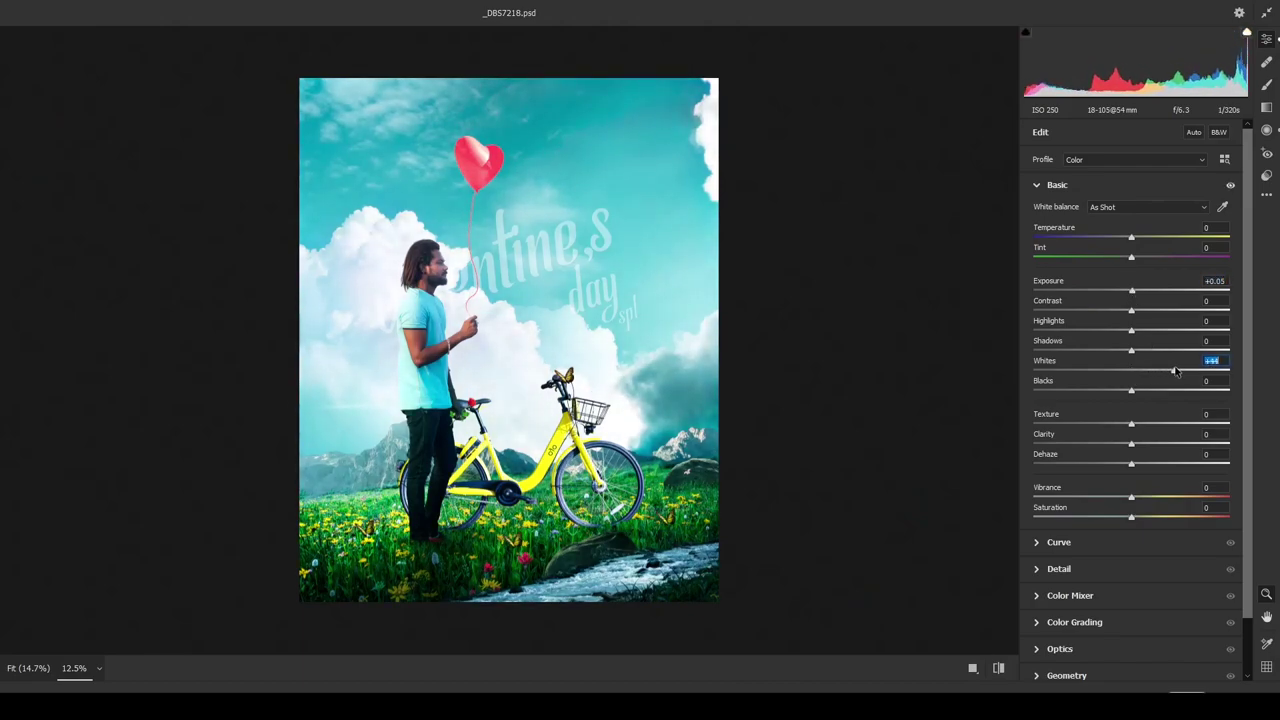
{"action": "scroll", "coordinate": [1141, 447], "scroll_direction": "down", "scroll_amount": 2}
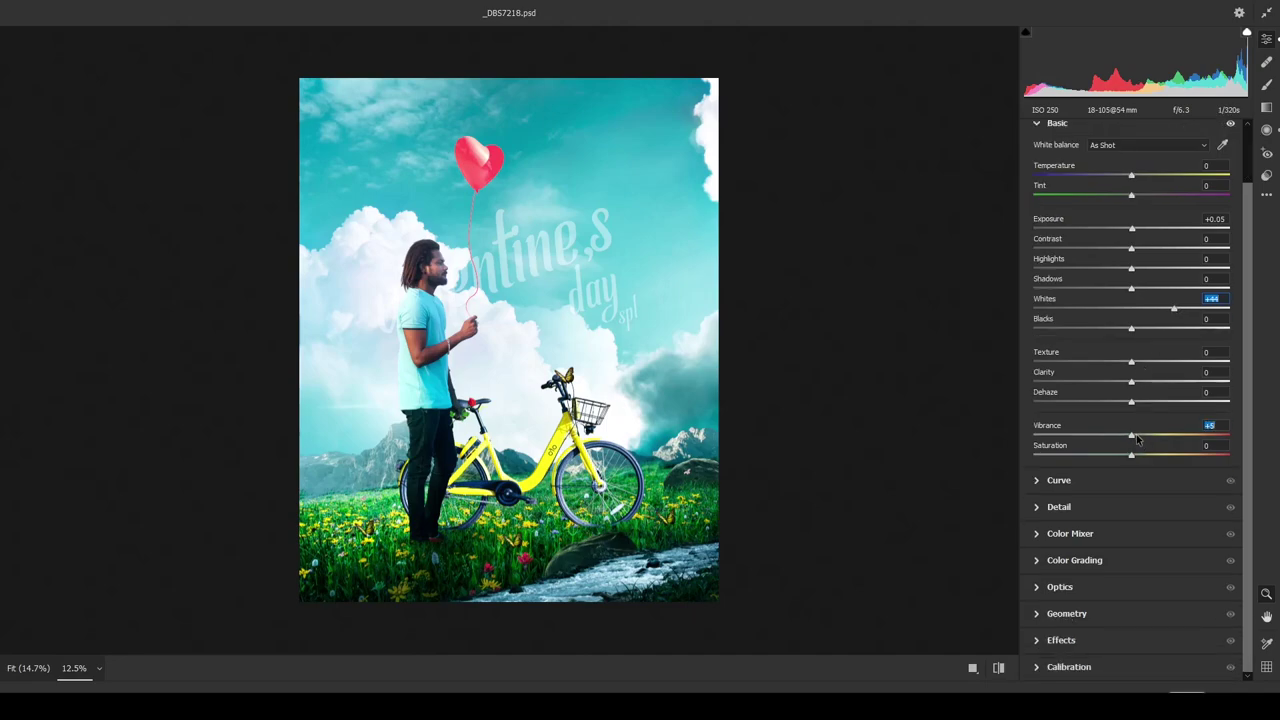
{"action": "left_click_drag", "start_coordinate": [1137, 437], "coordinate": [1154, 437]}
- In Color Mixer, raise Reds saturation, set Greens saturation -23 and Oranges luminance +12
{"action": "left_click", "coordinate": [1088, 537]}
{"action": "left_click", "coordinate": [1080, 308]}
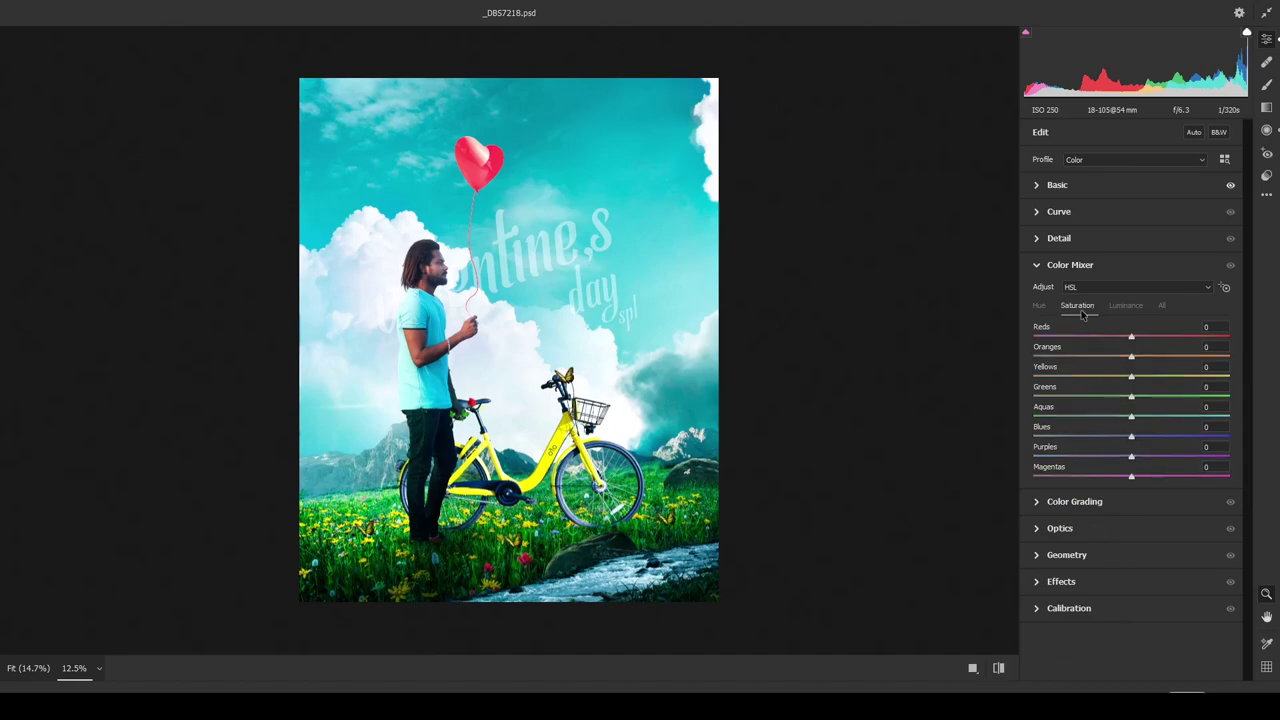
{"action": "left_click_drag", "start_coordinate": [1164, 338], "coordinate": [1175, 338]}
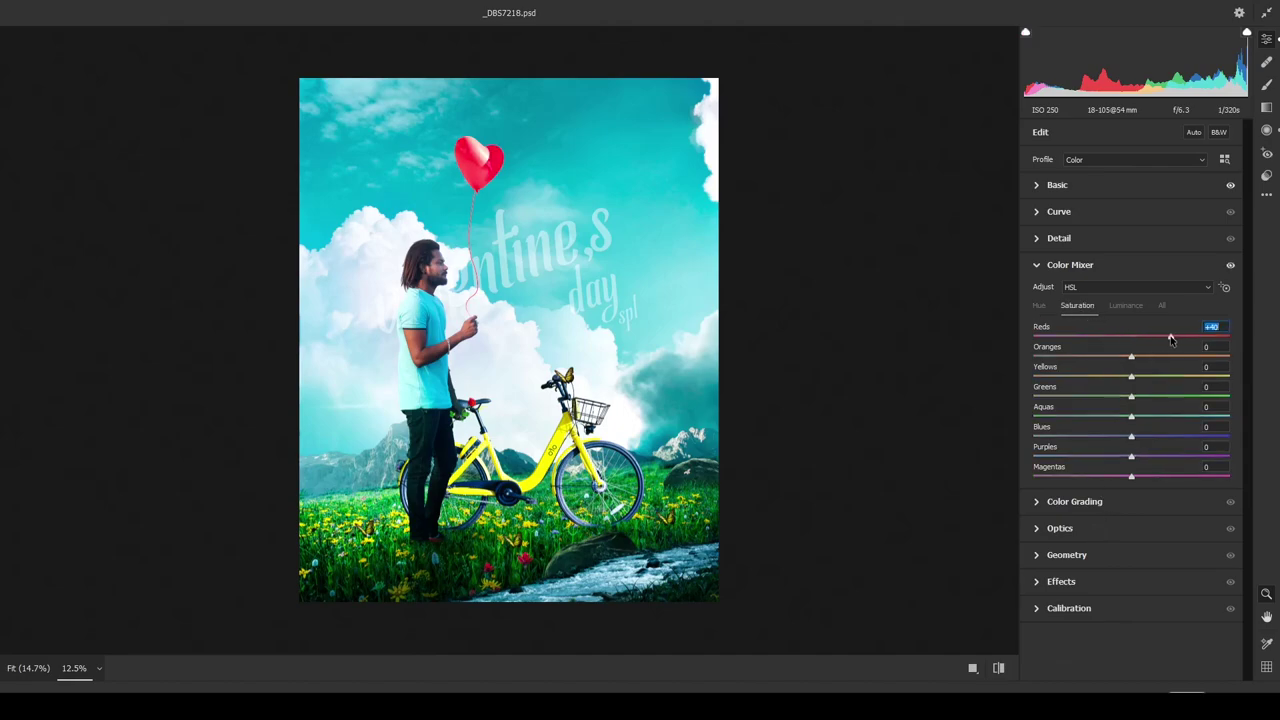
{"action": "left_click_drag", "start_coordinate": [1121, 400], "coordinate": [1108, 399]}
{"action": "left_click", "coordinate": [1125, 305]}
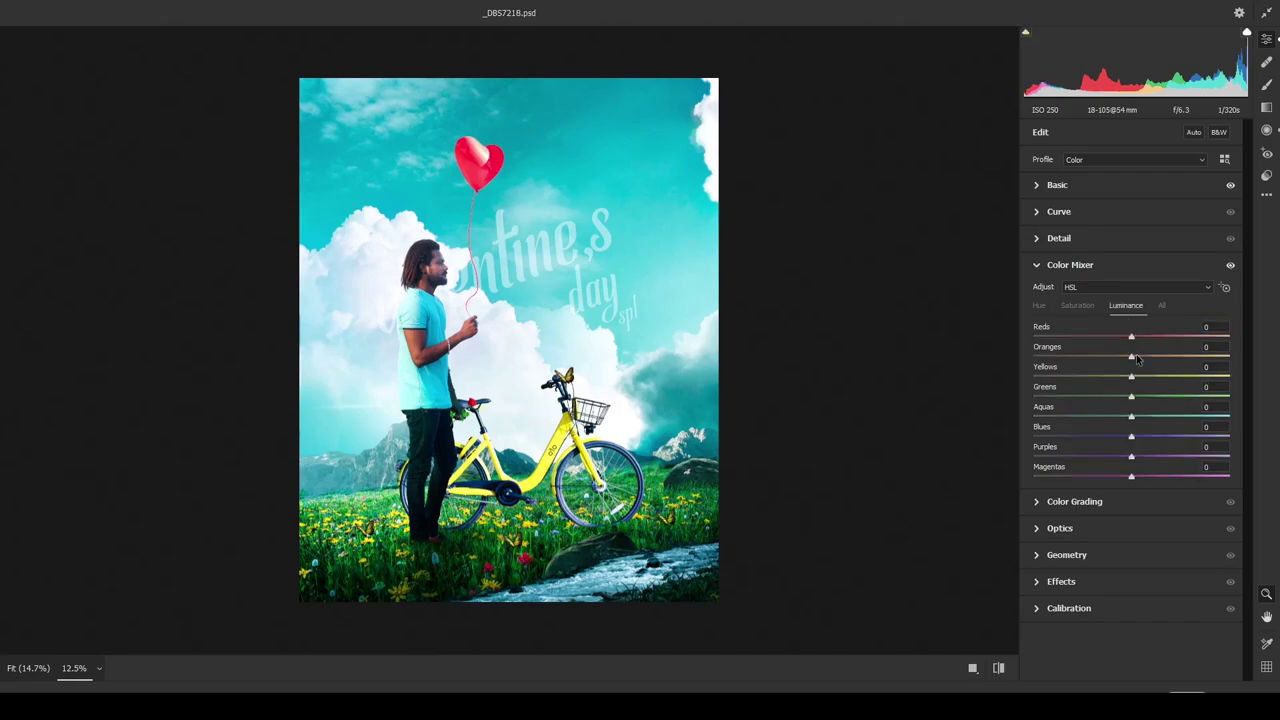
{"action": "left_click_drag", "start_coordinate": [1131, 357], "coordinate": [1143, 357]}
{"action": "left_click_drag", "start_coordinate": [426, 260], "coordinate": [532, 306]}
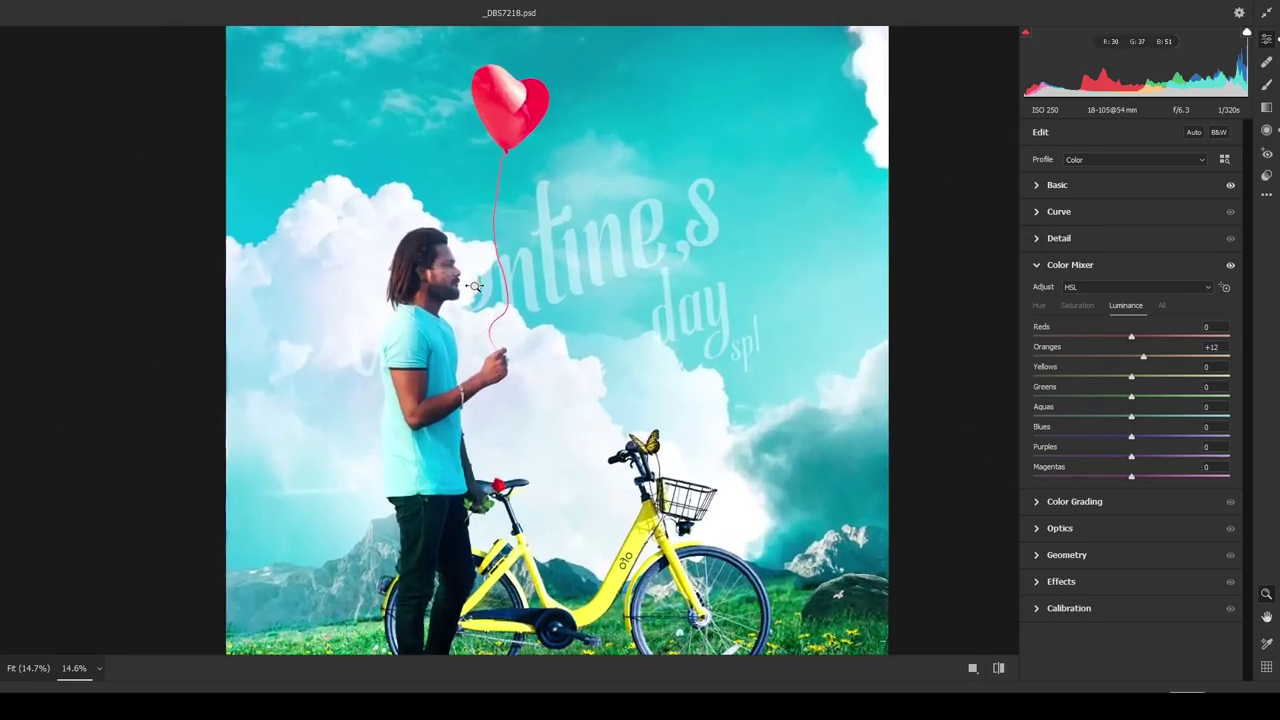
{"action": "left_click", "coordinate": [532, 306], "text": "alt"}
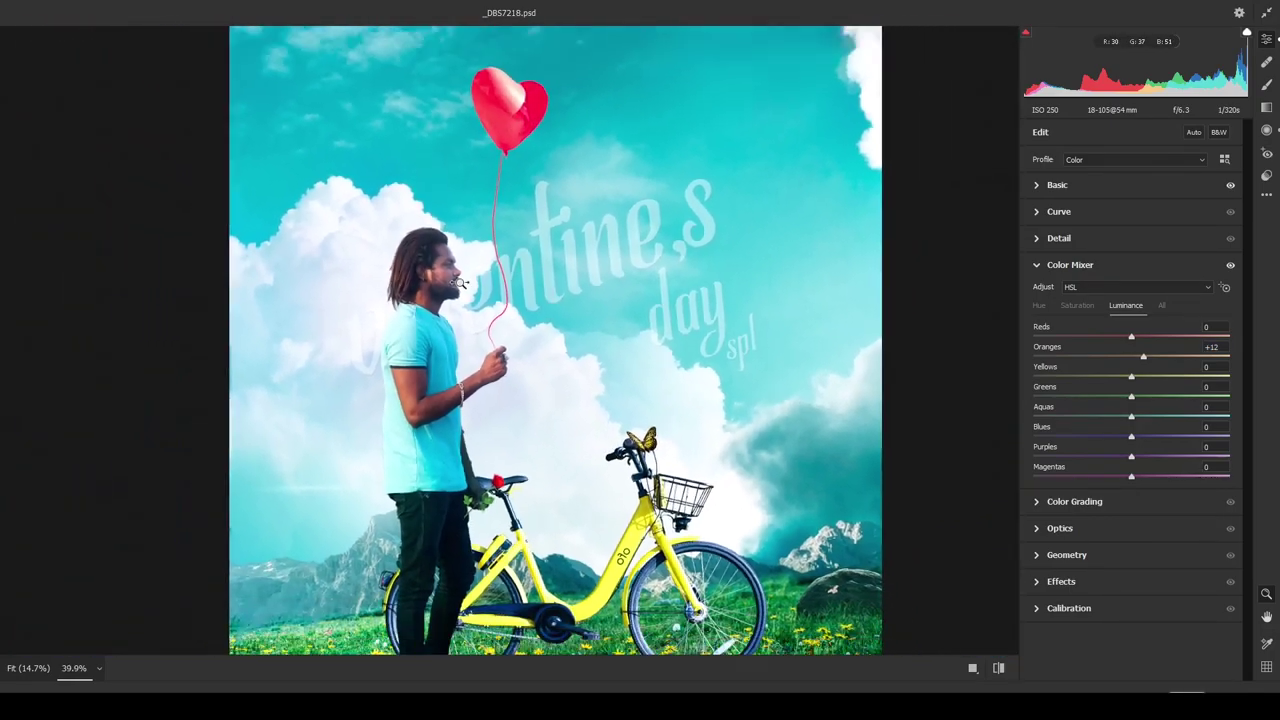
{"action": "left_click", "coordinate": [1036, 266]}
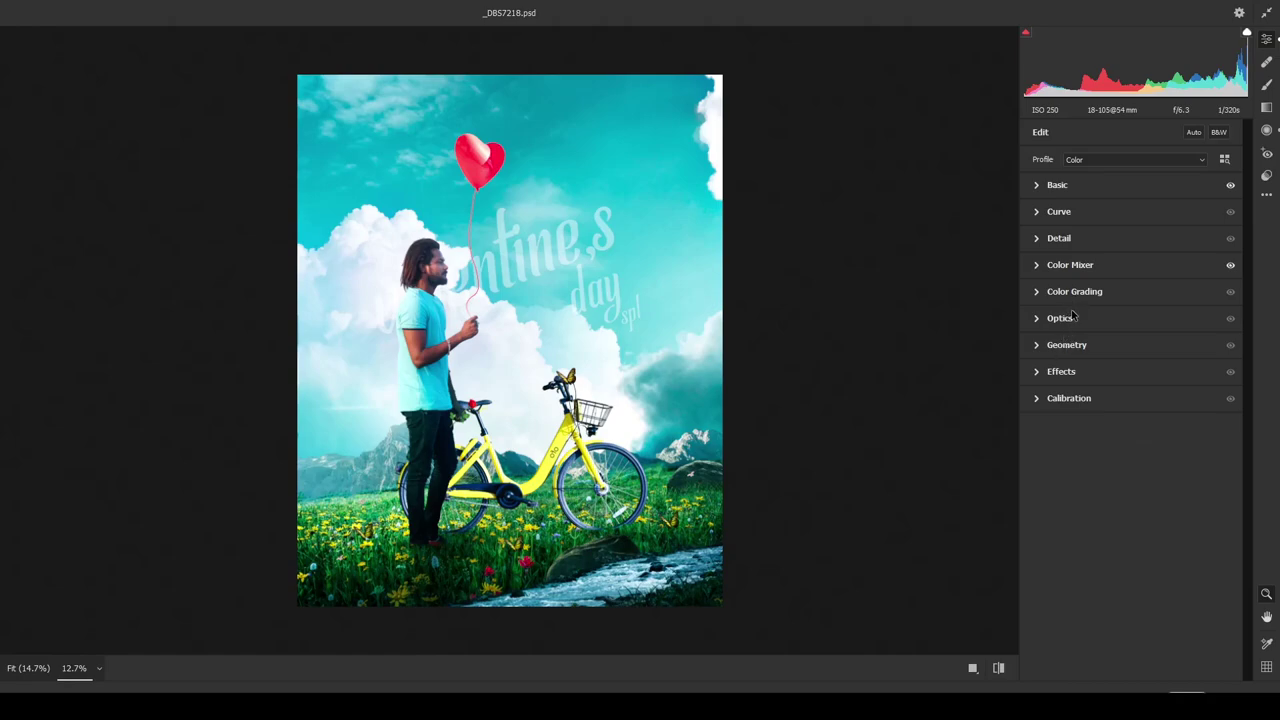
{"action": "left_click", "coordinate": [1070, 318]}
- Tint shadows to hue 347, saturation 96, set blending 50, lower balance, and apply the grade
{"action": "left_click", "coordinate": [1066, 293]}
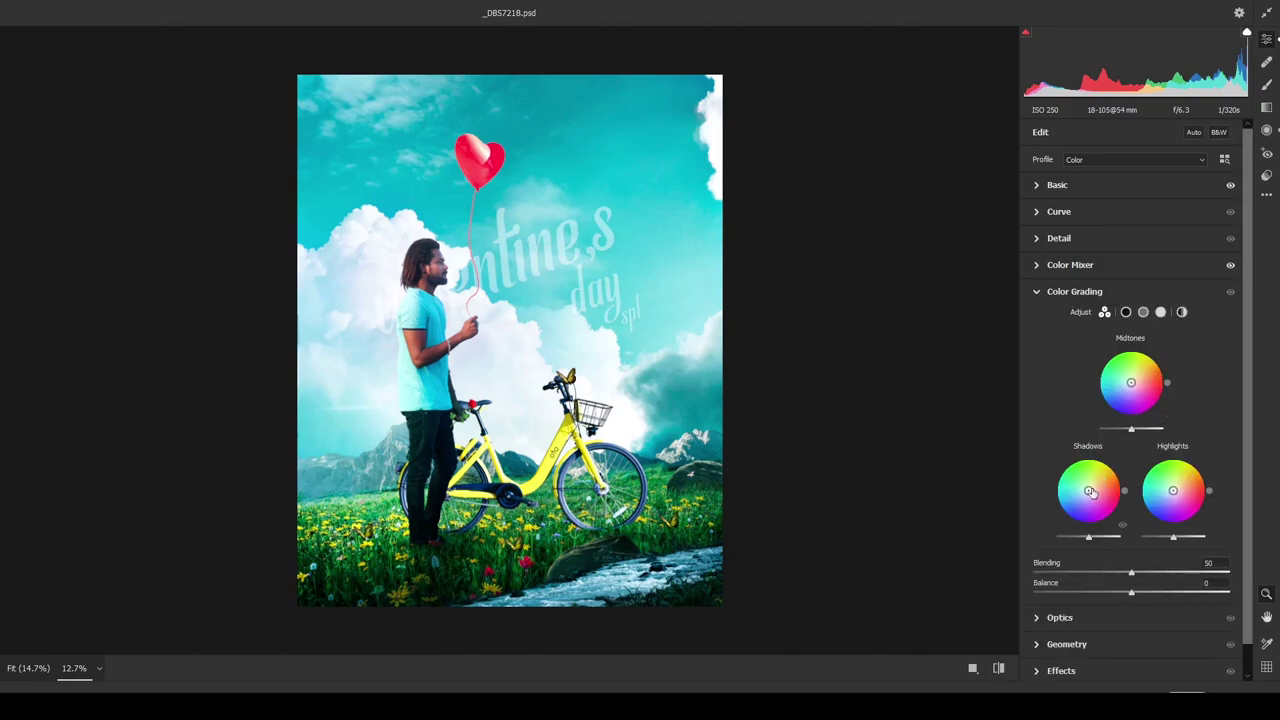
{"action": "left_click_drag", "start_coordinate": [1088, 490], "coordinate": [1109, 488]}
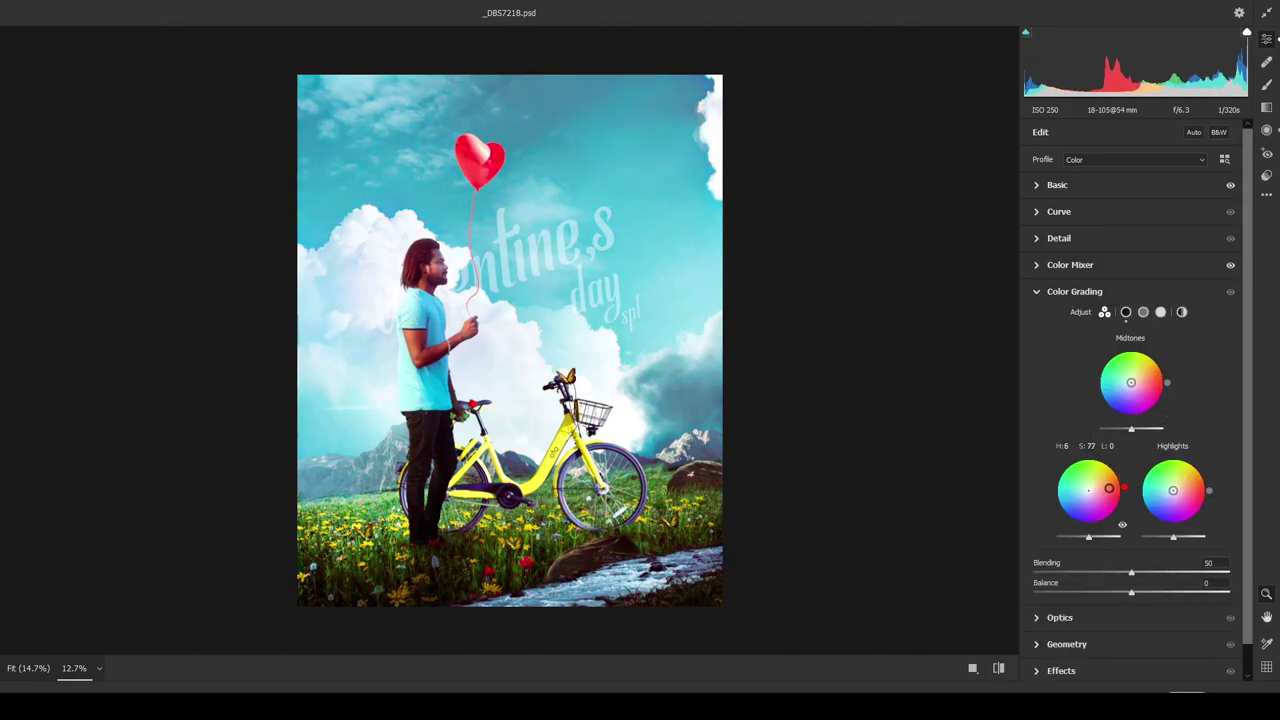
{"action": "left_click_drag", "start_coordinate": [1109, 488], "coordinate": [1113, 496]}
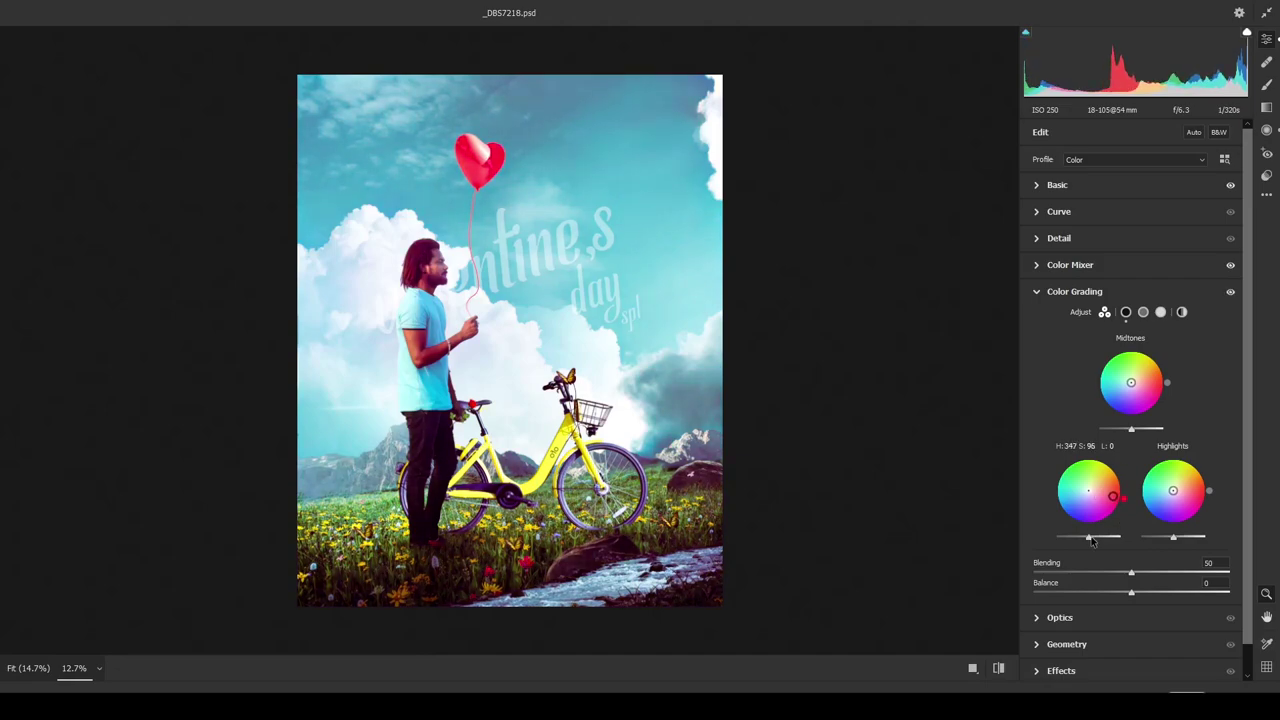
{"action": "mouse_move", "coordinate": [1128, 578]}
{"action": "left_mouse_down"}
{"action": "mouse_move", "coordinate": [1076, 571]}
{"action": "mouse_move", "coordinate": [1266, 595]}
{"action": "left_mouse_up"}
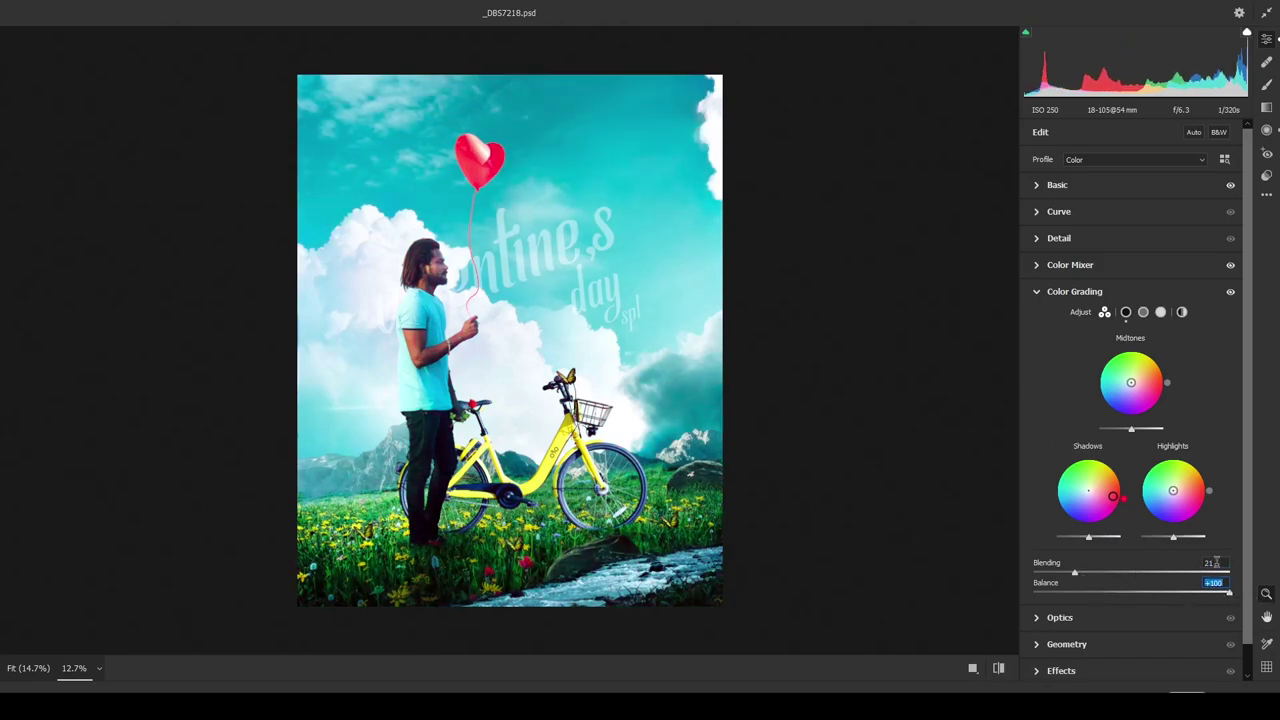
{"action": "left_click", "coordinate": [1213, 563]}
{"action": "type", "text": "50"}
{"action": "mouse_move", "coordinate": [1229, 595]}
{"action": "left_mouse_down"}
{"action": "mouse_move", "coordinate": [1191, 596]}
{"action": "mouse_move", "coordinate": [1212, 594]}
{"action": "left_mouse_up"}
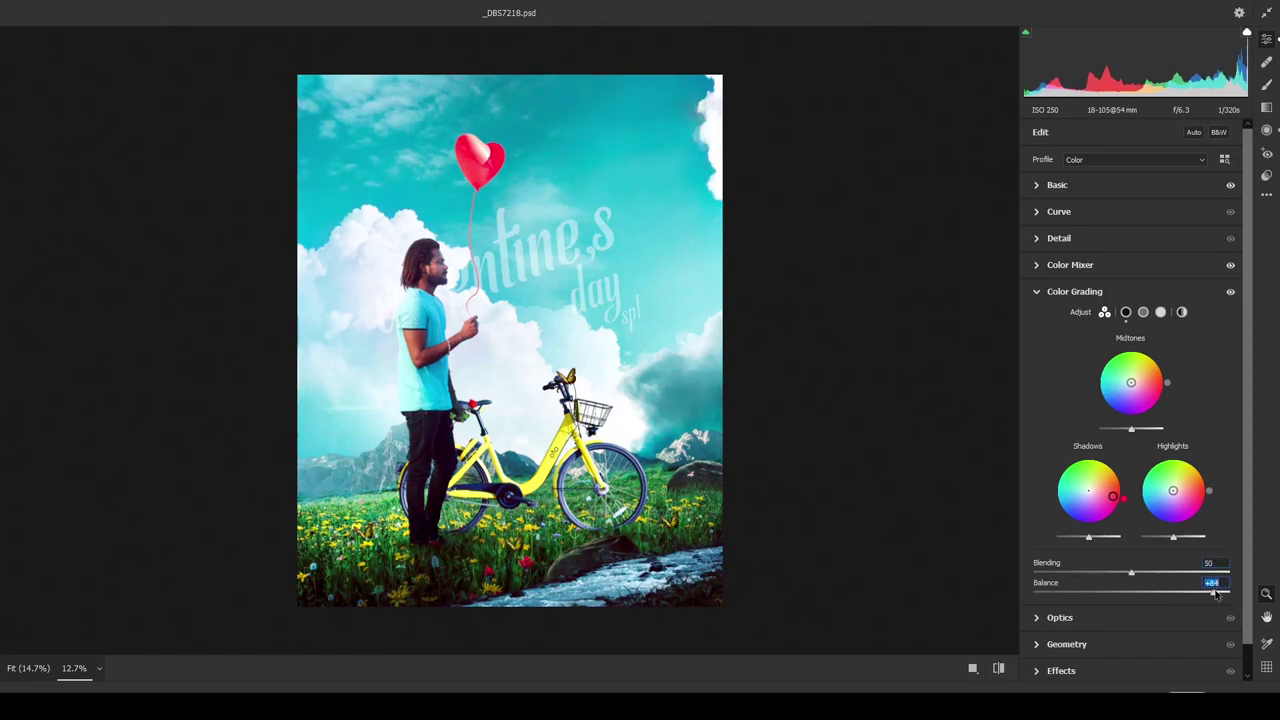
{"action": "key", "text": "Return"}
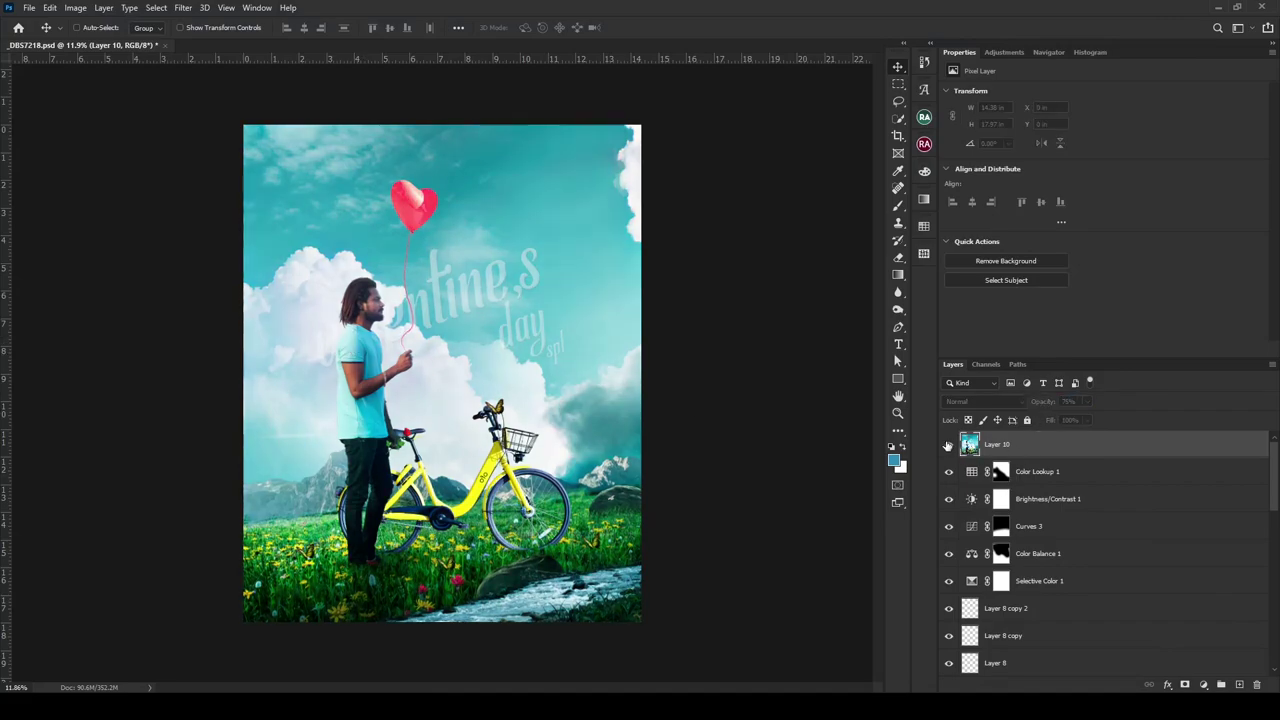
- Duplicate Layer 10 and add a Selective Color layer with Reds Black -27 and inverted mask
{"action": "key", "text": "ctrl+j"}
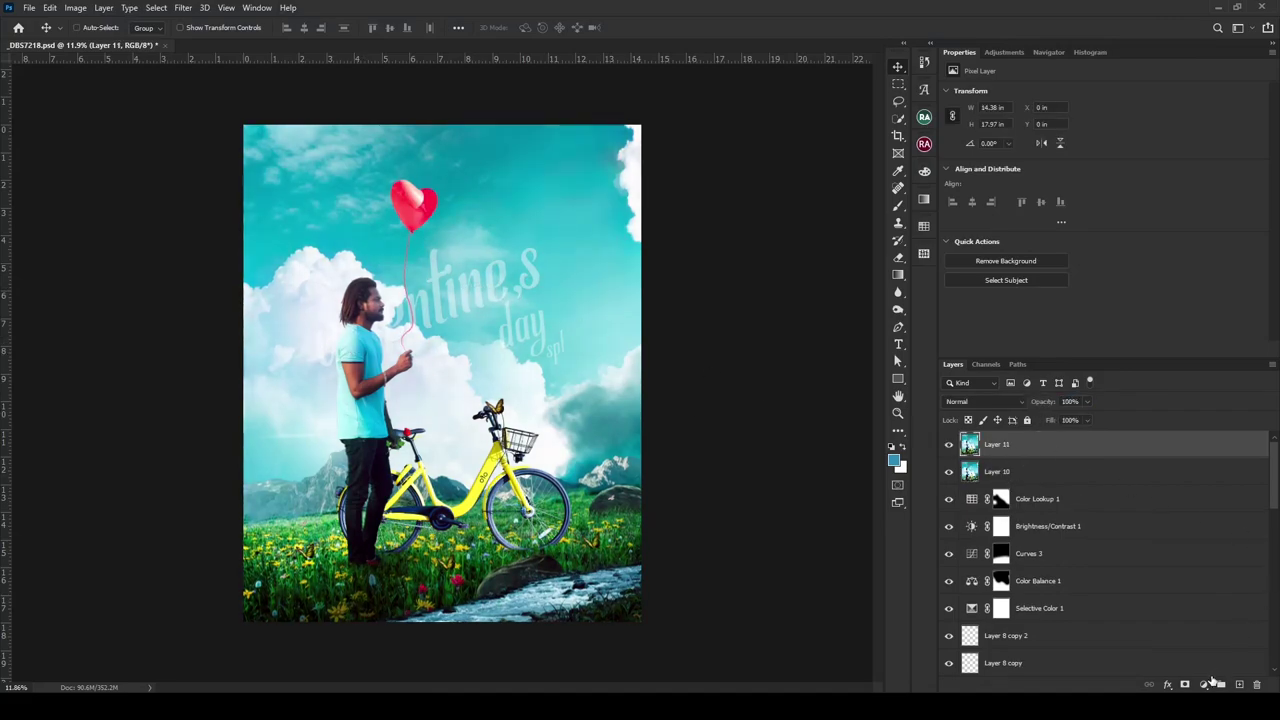
{"action": "left_click", "coordinate": [1221, 684]}
{"action": "left_click", "coordinate": [1205, 619]}
{"action": "left_click", "coordinate": [1025, 106]}
{"action": "left_click", "coordinate": [1018, 117]}
{"action": "left_click_drag", "start_coordinate": [1104, 213], "coordinate": [1061, 213]}
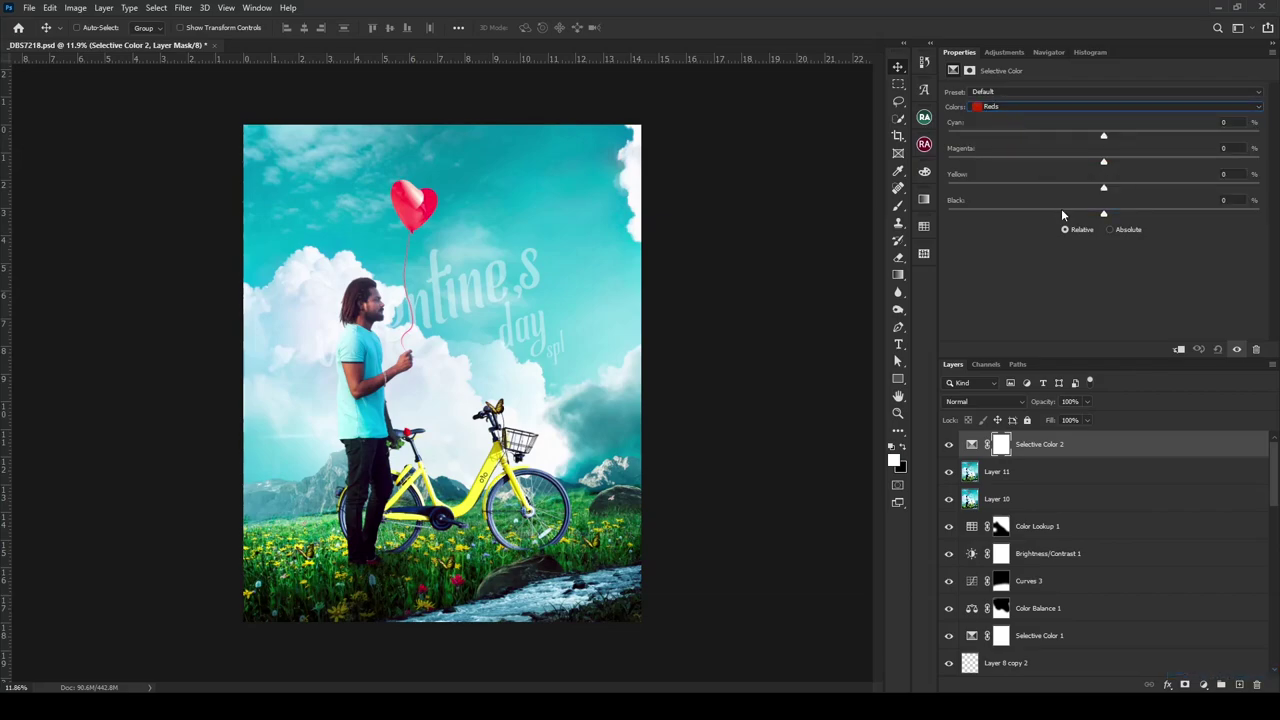
{"action": "scroll", "coordinate": [315, 355], "scroll_direction": "up", "scroll_amount": 5}
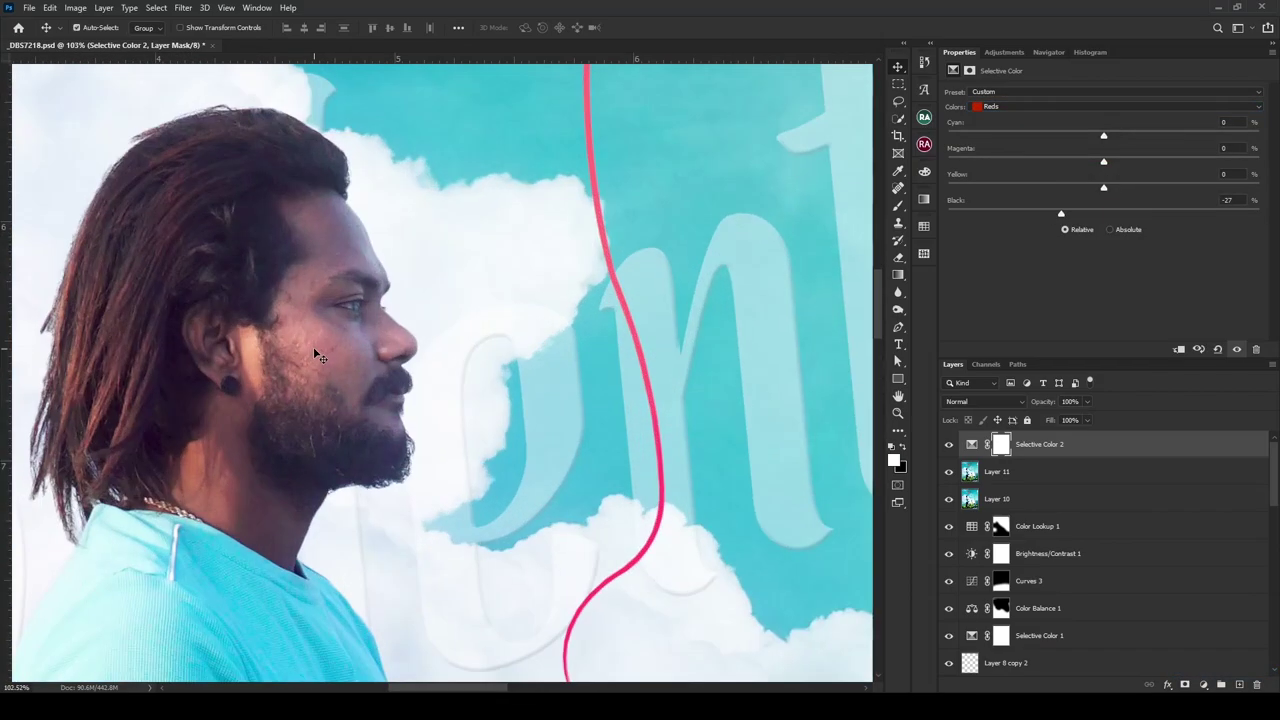
{"action": "key", "text": "ctrl+i"}
- Set a 250 px brush, then stamp all visible layers into a new layer
{"action": "key", "text": "b"}
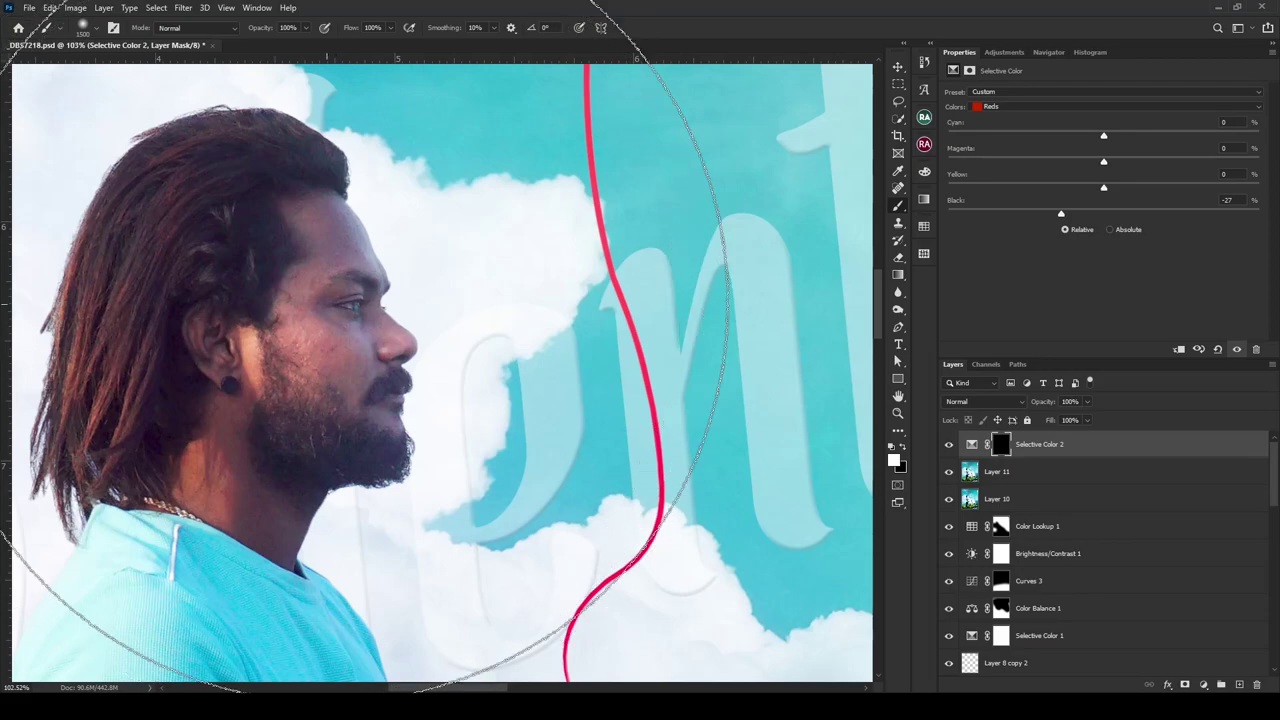
{"action": "key", "text": "bracketleft"}
{"action": "key", "text": "bracketleft"}
{"action": "key", "text": "bracketleft"}
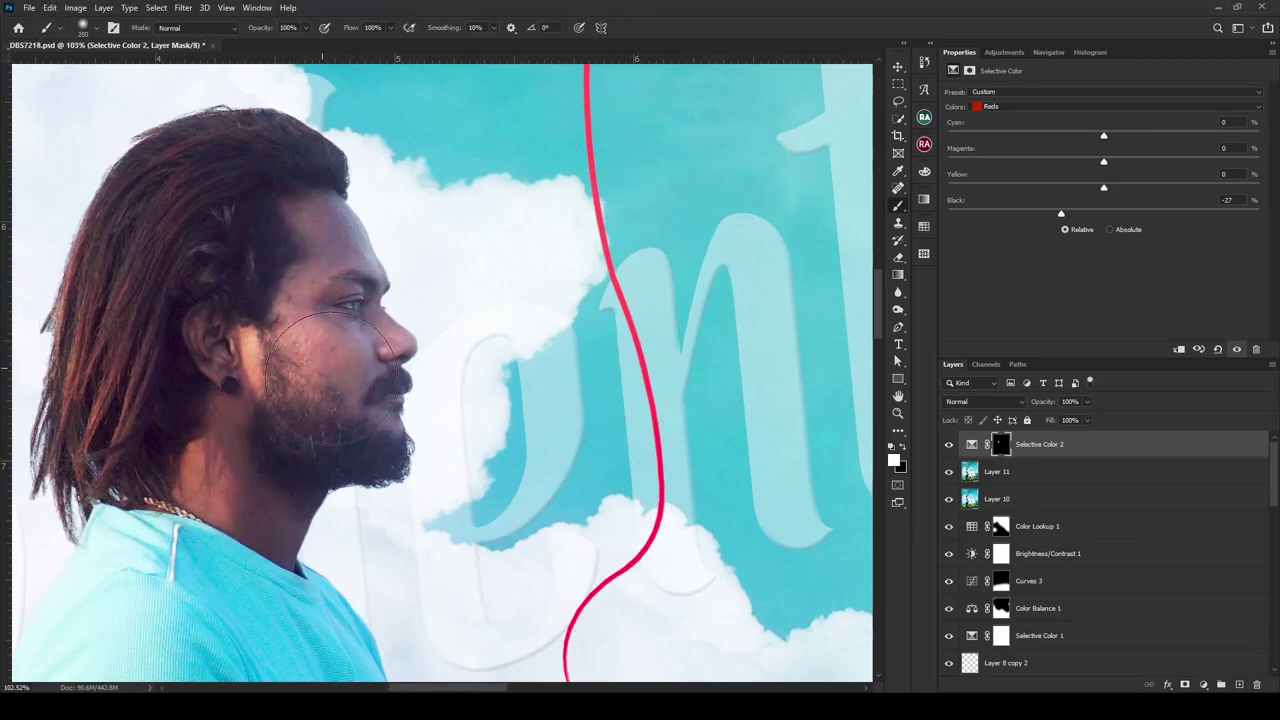
{"action": "scroll", "coordinate": [330, 372], "scroll_direction": "down", "scroll_amount": 4}
{"action": "key", "text": "v"}
{"action": "scroll", "coordinate": [366, 325], "scroll_direction": "down", "scroll_amount": 3}
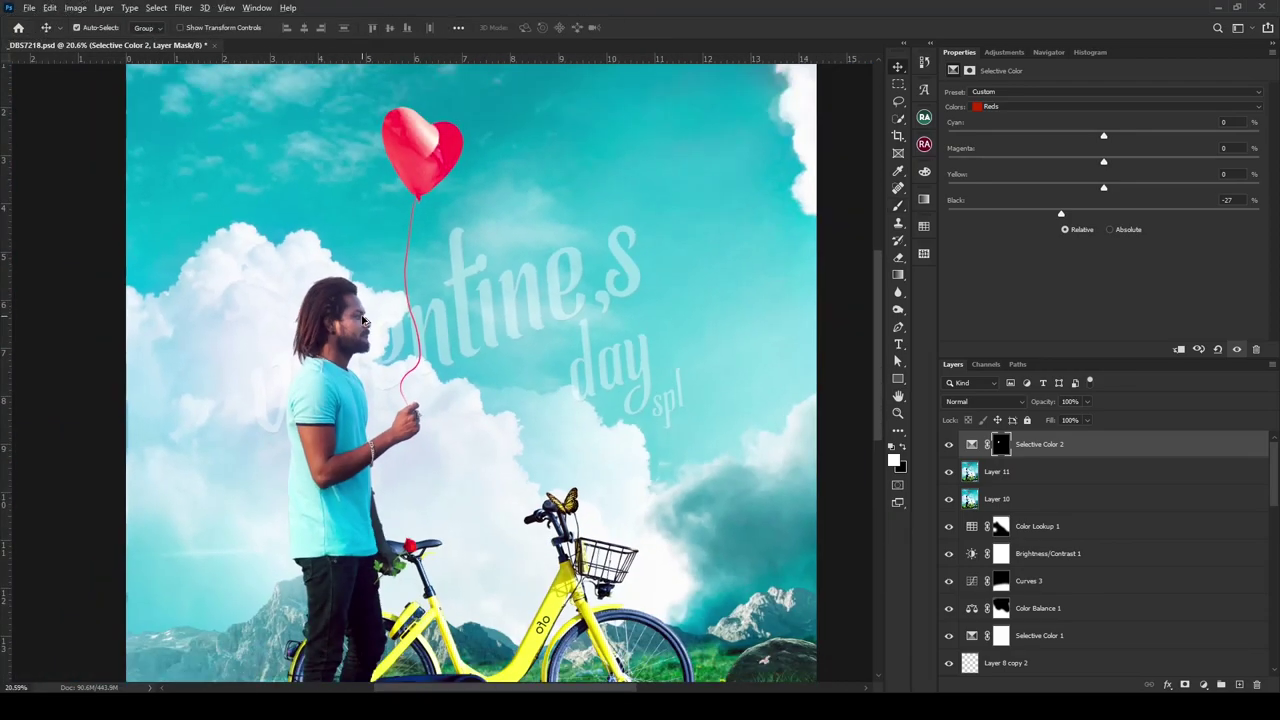
{"action": "key", "text": "ctrl+shift+alt+e"}
- Smooth the forehead, cheek and beard-edge skin with a 50 px Mixer Brush
{"action": "right_click", "coordinate": [897, 205]}
{"action": "left_click", "coordinate": [960, 249]}
{"action": "scroll", "coordinate": [352, 307], "scroll_direction": "up", "scroll_amount": 2}
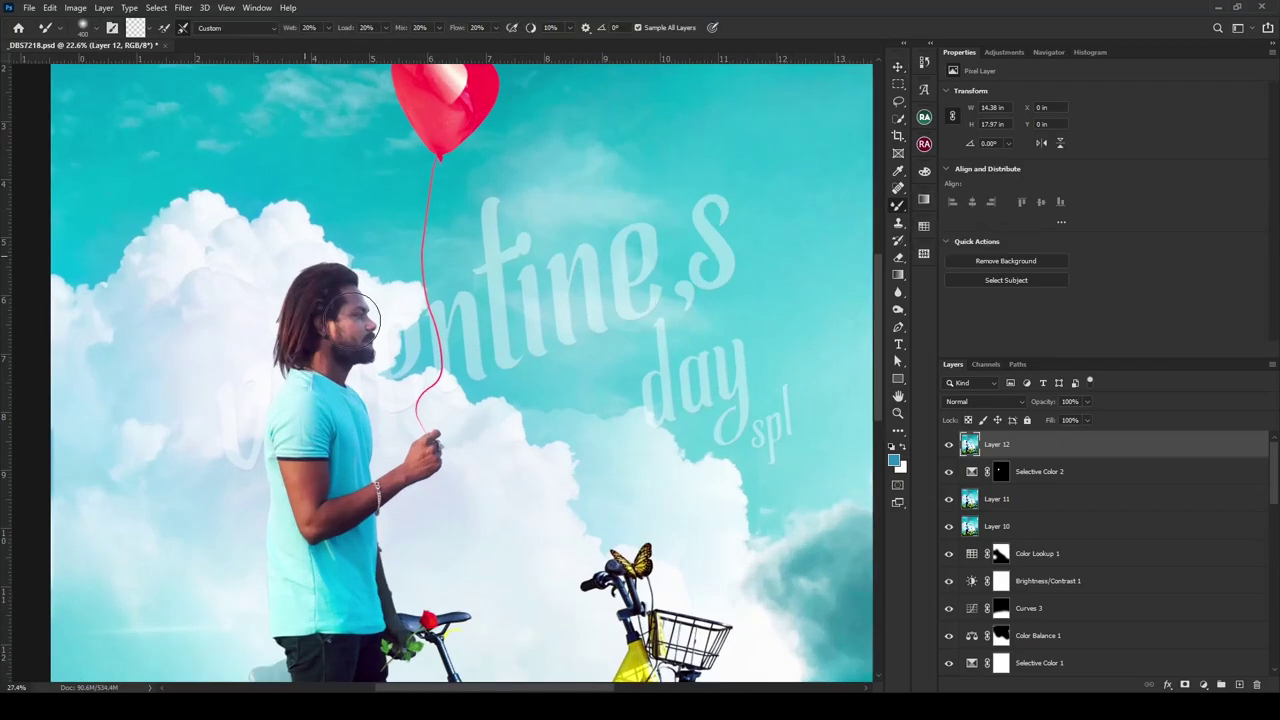
{"action": "scroll", "coordinate": [352, 307], "scroll_direction": "up", "scroll_amount": 4}
{"action": "scroll", "coordinate": [352, 307], "scroll_direction": "up", "scroll_amount": 2}
{"action": "key", "text": "bracketleft"}
{"action": "key", "text": "bracketleft"}
{"action": "key", "text": "bracketleft"}
{"action": "key", "text": "bracketleft"}
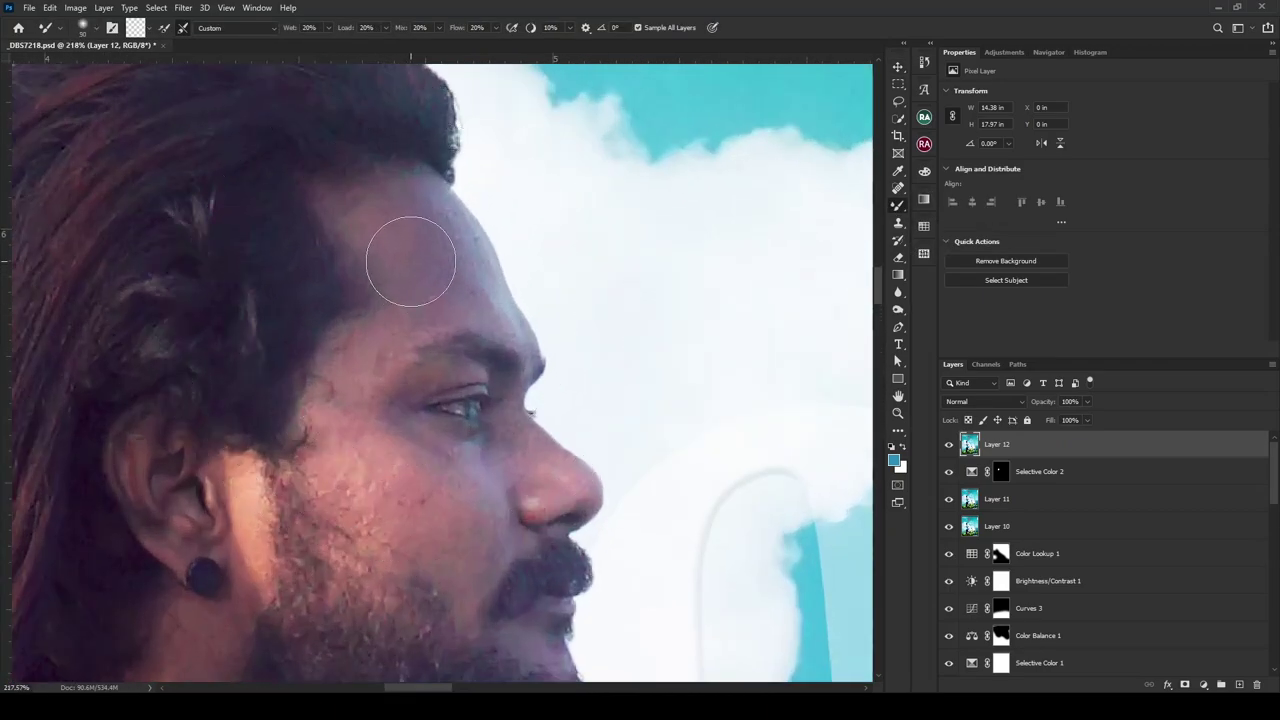
{"action": "key", "text": "bracketleft"}
{"action": "key", "text": "bracketleft"}
{"action": "key", "text": "bracketleft"}
{"action": "scroll", "coordinate": [409, 250], "scroll_direction": "up", "scroll_amount": 2}
{"action": "mouse_move", "coordinate": [410, 222]}
{"action": "left_mouse_down"}
{"action": "mouse_move", "coordinate": [423, 266]}
{"action": "mouse_move", "coordinate": [443, 177]}
{"action": "mouse_move", "coordinate": [389, 282]}
{"action": "left_mouse_up"}
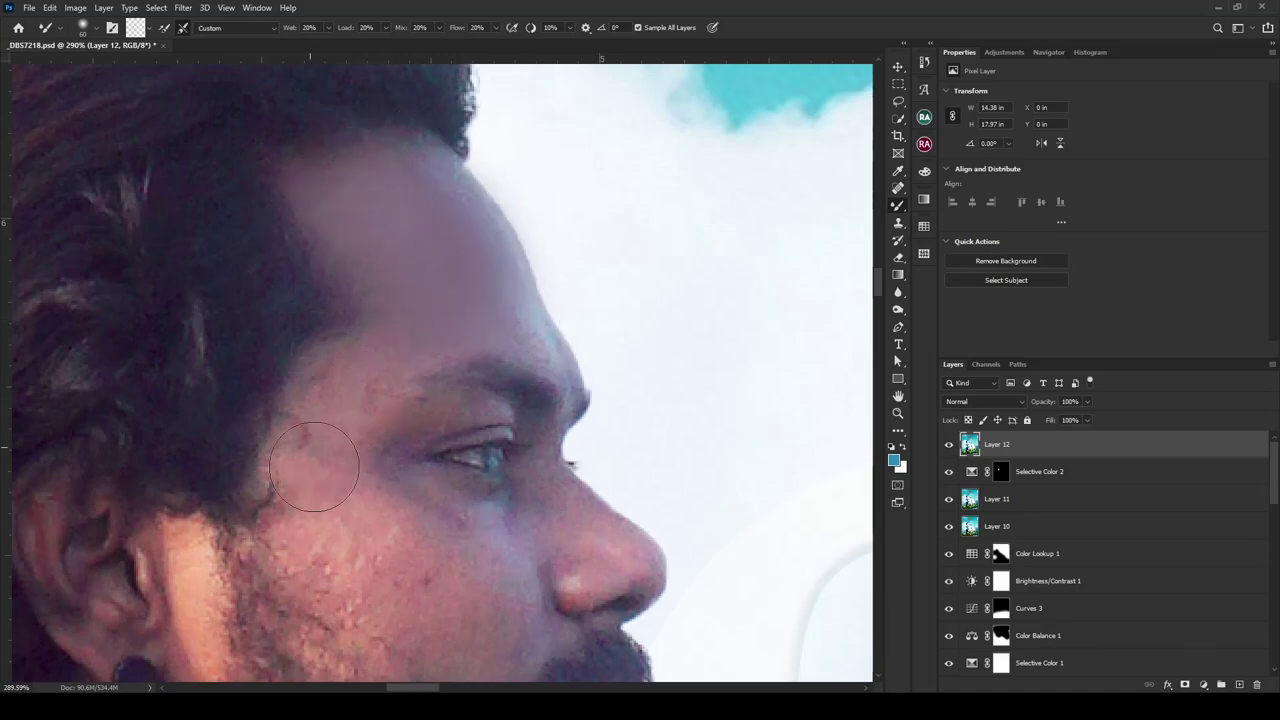
{"action": "scroll", "coordinate": [420, 360], "scroll_direction": "down", "scroll_amount": 3}
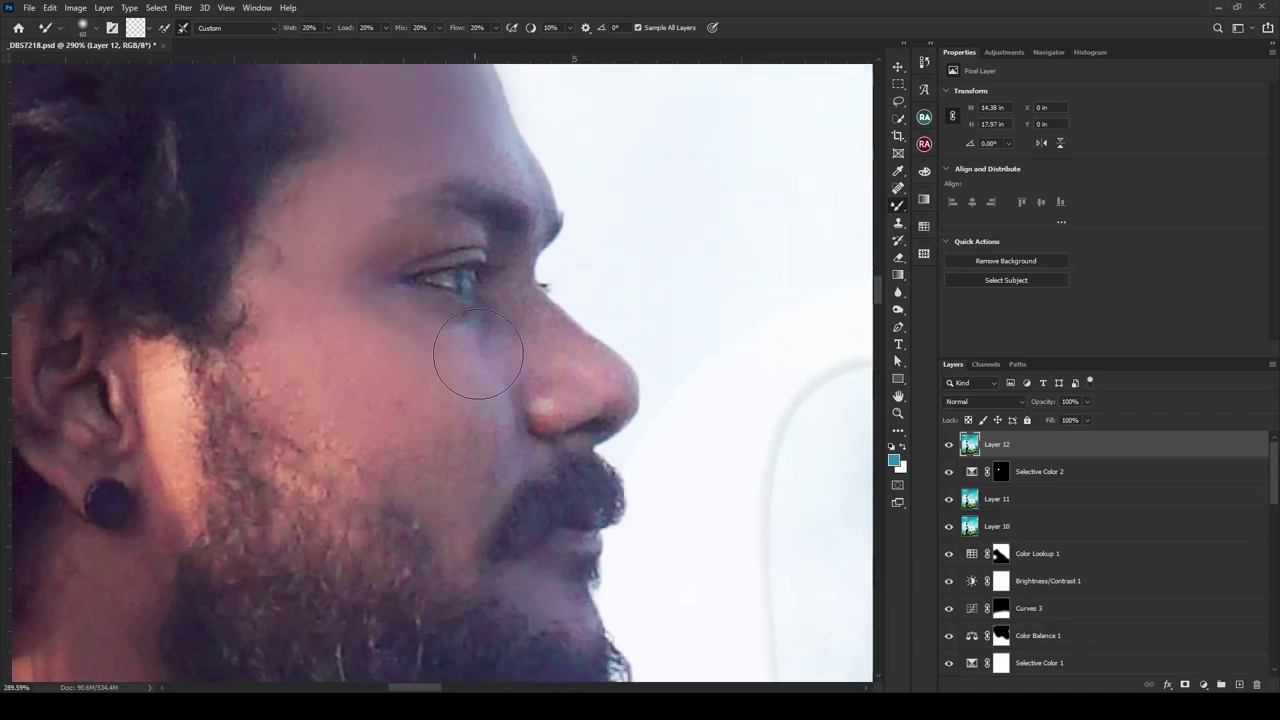
{"action": "mouse_move", "coordinate": [446, 399]}
{"action": "left_mouse_down"}
{"action": "mouse_move", "coordinate": [449, 429]}
{"action": "mouse_move", "coordinate": [514, 386]}
{"action": "mouse_move", "coordinate": [420, 457]}
{"action": "mouse_move", "coordinate": [399, 393]}
{"action": "left_mouse_up"}
{"action": "scroll", "coordinate": [571, 371], "scroll_direction": "down", "scroll_amount": 4}
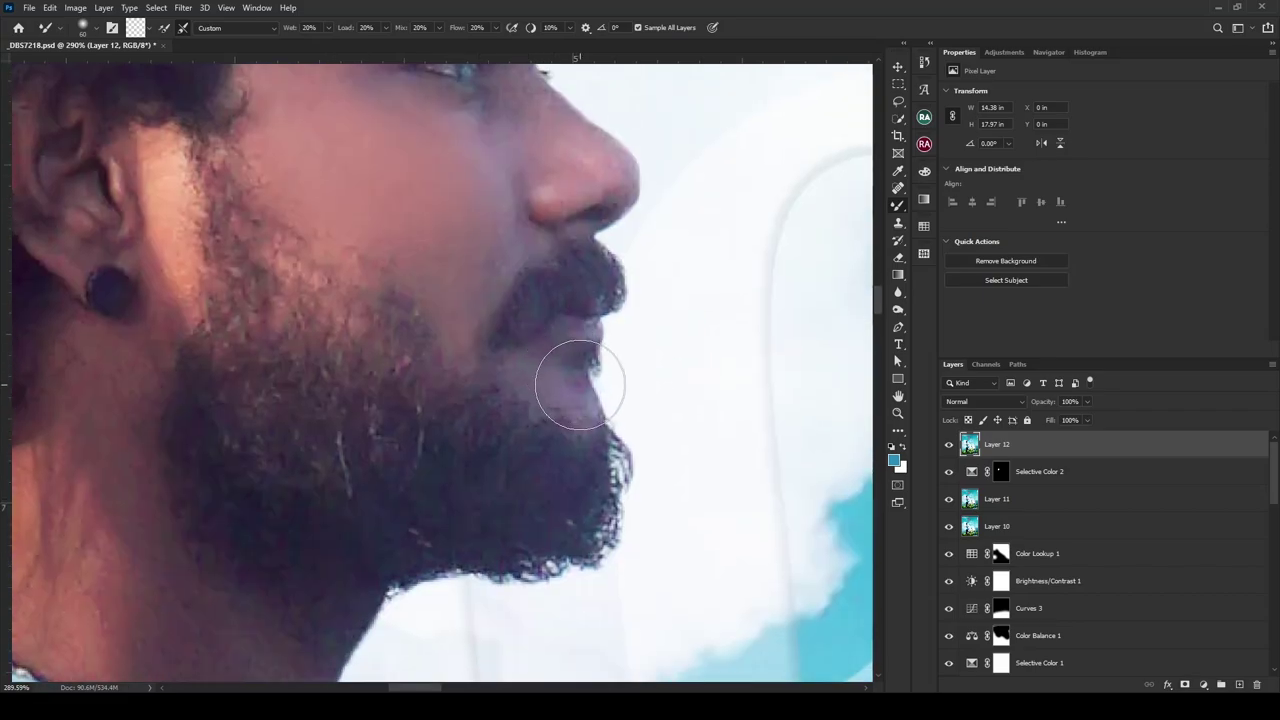
{"action": "scroll", "coordinate": [339, 391], "scroll_direction": "up", "scroll_amount": 2}
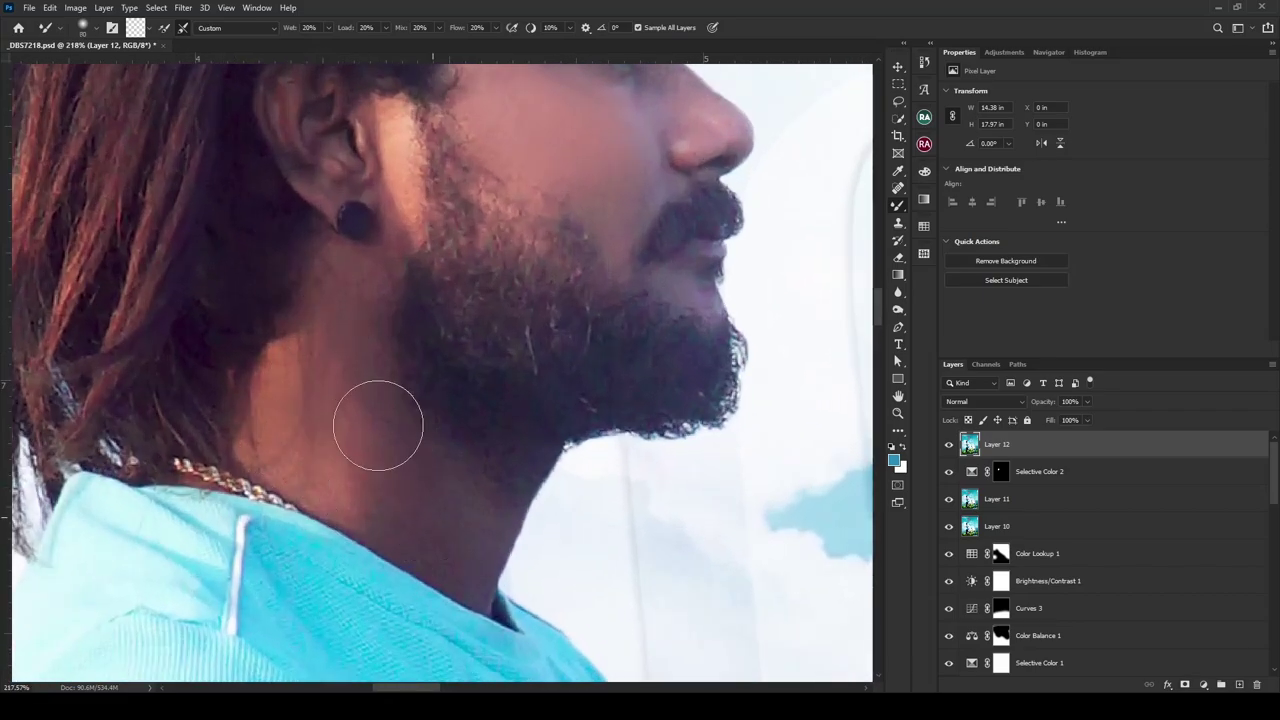
{"action": "scroll", "coordinate": [299, 433], "scroll_direction": "down", "scroll_amount": 5}
{"action": "scroll", "coordinate": [620, 330], "scroll_direction": "up", "scroll_amount": 3}
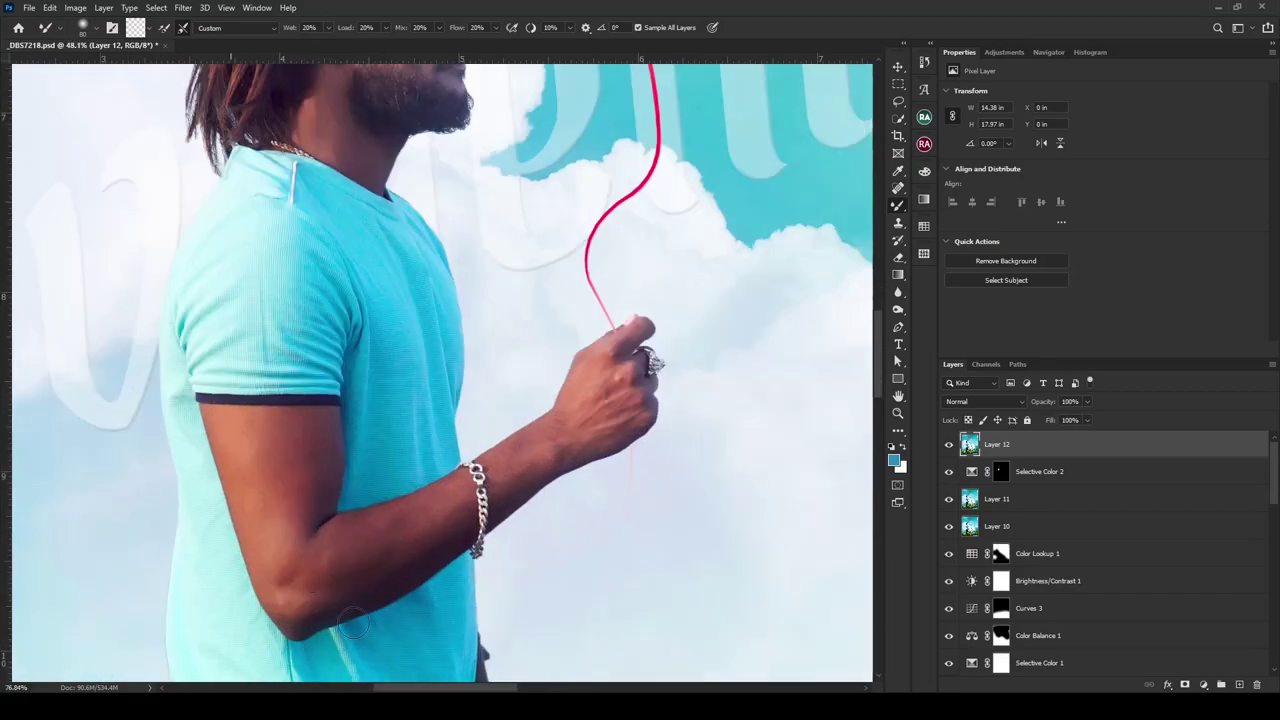
{"action": "left_click", "coordinate": [1203, 684]}
{"action": "left_click", "coordinate": [1220, 676]}
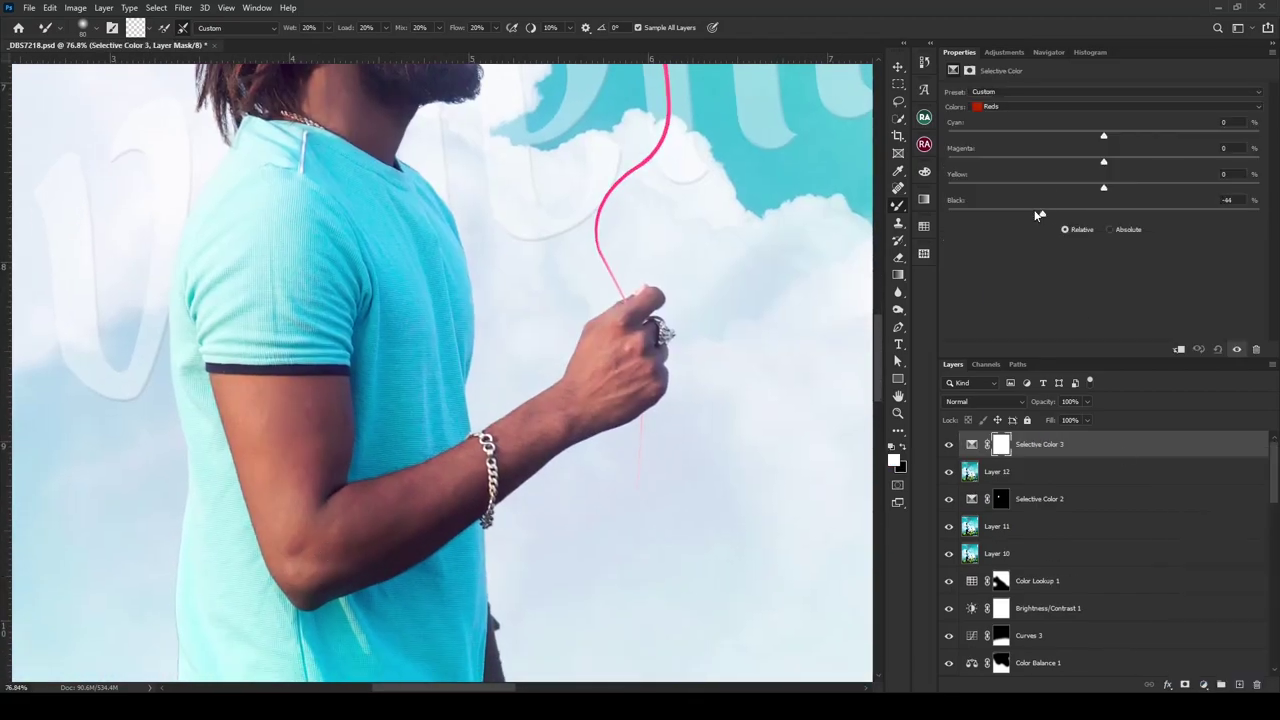
- Set the new Selective Color Reds Black to -52, mask it onto the arm at 85% opacity
{"action": "left_click_drag", "start_coordinate": [1024, 215], "coordinate": [1022, 215]}
{"action": "key", "text": "shift+b"}
{"action": "key", "text": "ctrl+i"}
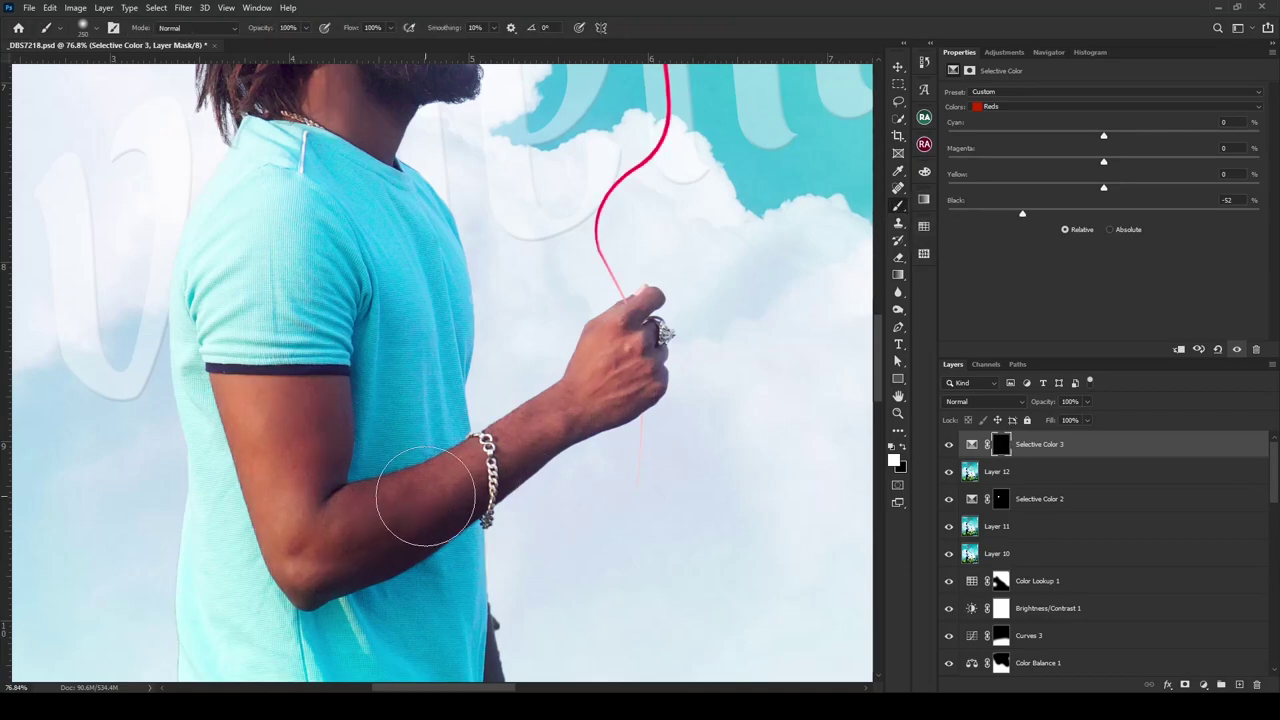
{"action": "mouse_move", "coordinate": [296, 500]}
{"action": "left_mouse_down"}
{"action": "mouse_move", "coordinate": [337, 557]}
{"action": "mouse_move", "coordinate": [540, 357]}
{"action": "mouse_move", "coordinate": [329, 457]}
{"action": "left_mouse_up"}
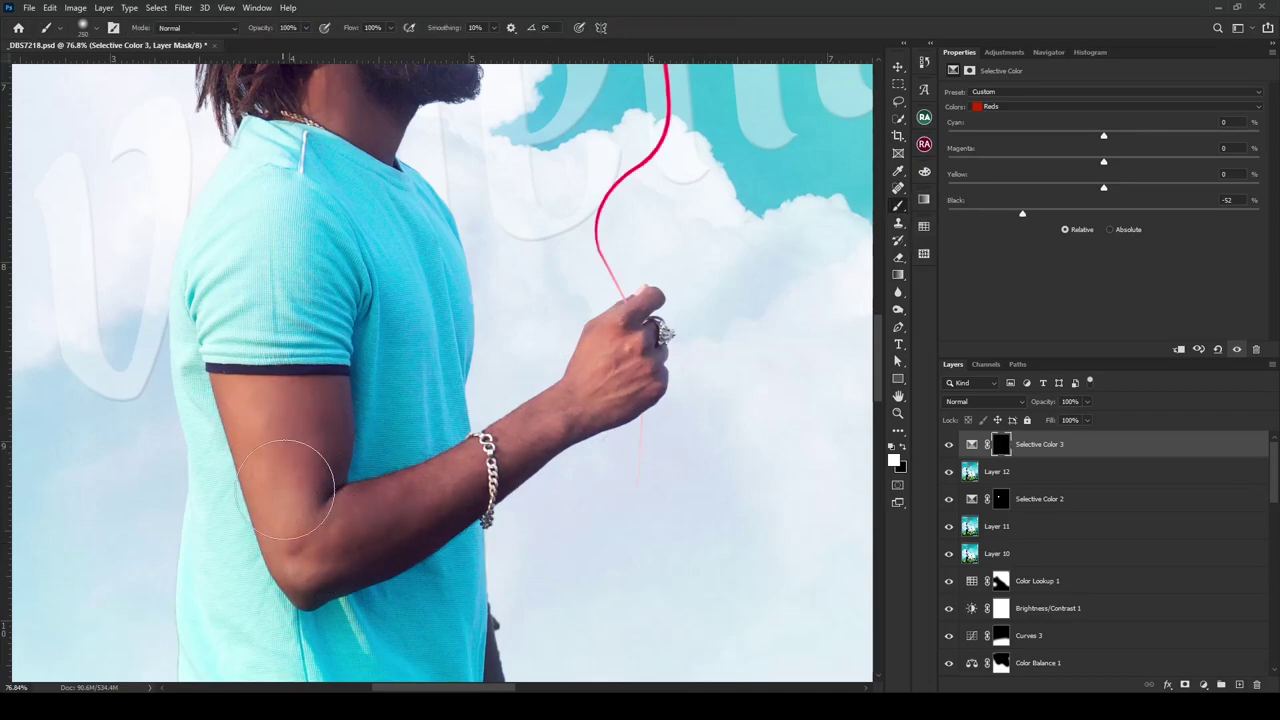
{"action": "key", "text": "v"}
{"action": "left_click_drag", "start_coordinate": [1039, 402], "coordinate": [1029, 402]}
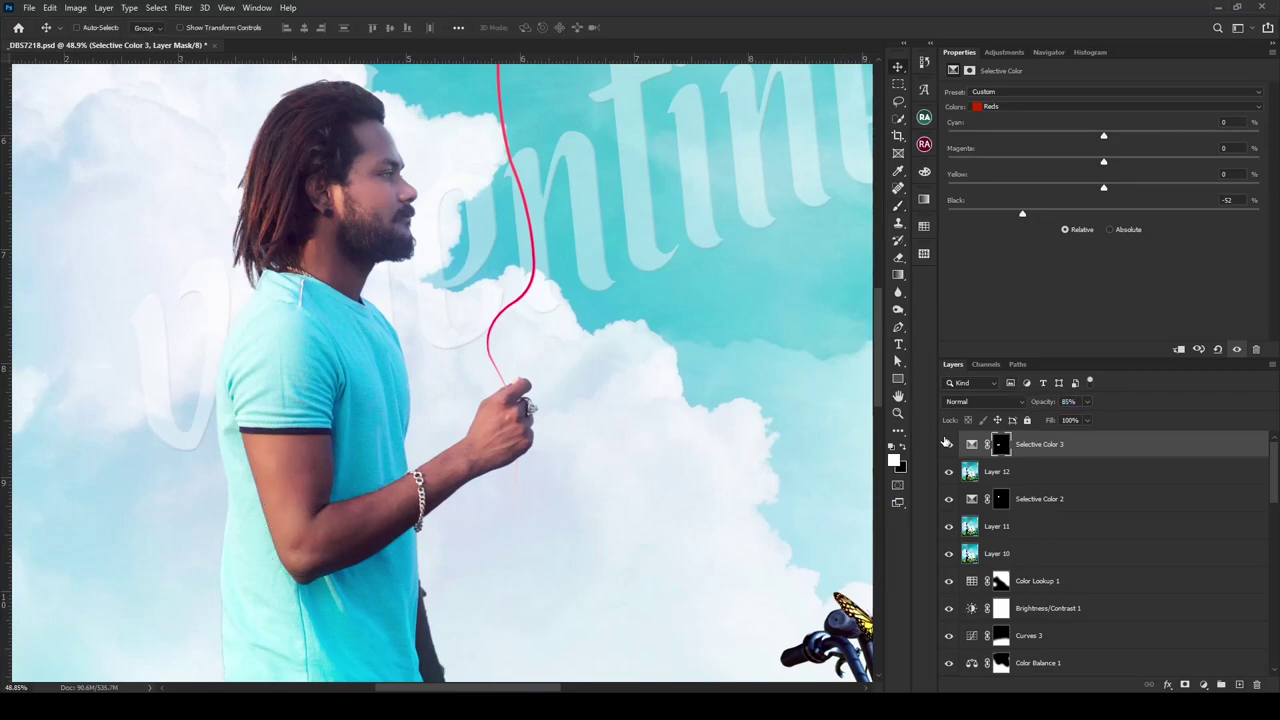
- Select Layer 12 with a 150 px Mixer Brush, fit the view, and save the document
{"action": "left_click", "coordinate": [975, 472]}
{"action": "left_click", "coordinate": [898, 207]}
{"action": "scroll", "coordinate": [282, 490], "scroll_direction": "up", "scroll_amount": 3}
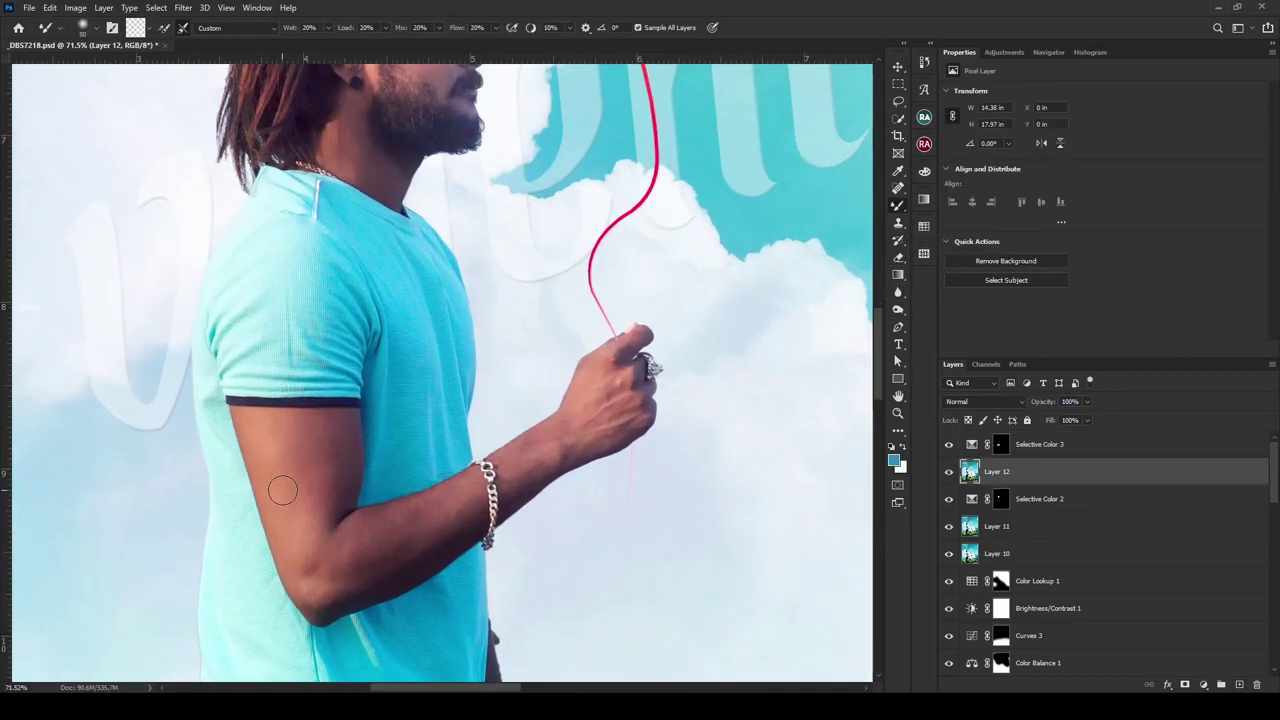
{"action": "key", "text": "bracketright"}
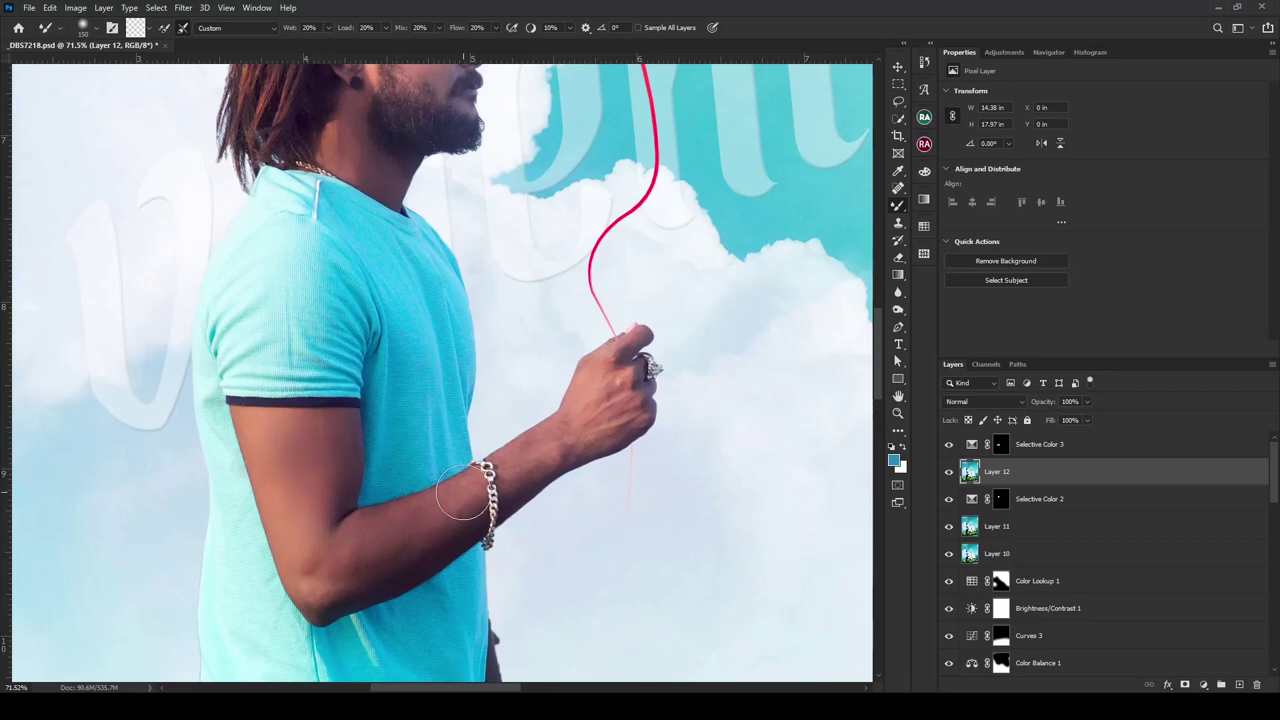
{"action": "key", "text": "ctrl+0"}
{"action": "key", "text": "v"}
{"action": "key", "text": "ctrl+s"}
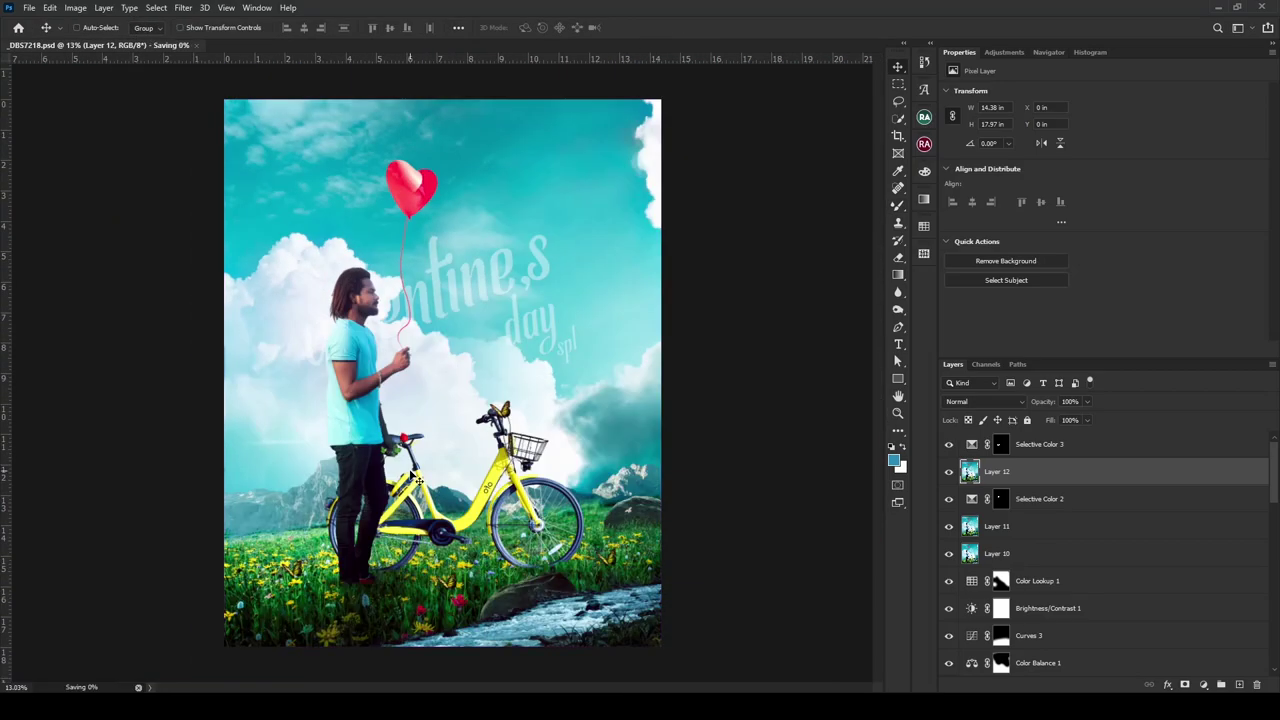
- Stamp visible layers into Layer 13 and apply a 2.8 px High Pass in Vivid Light at 40%
{"action": "left_click", "coordinate": [1057, 443]}
{"action": "key", "text": "ctrl+alt+shift+e"}
{"action": "left_click", "coordinate": [183, 7]}
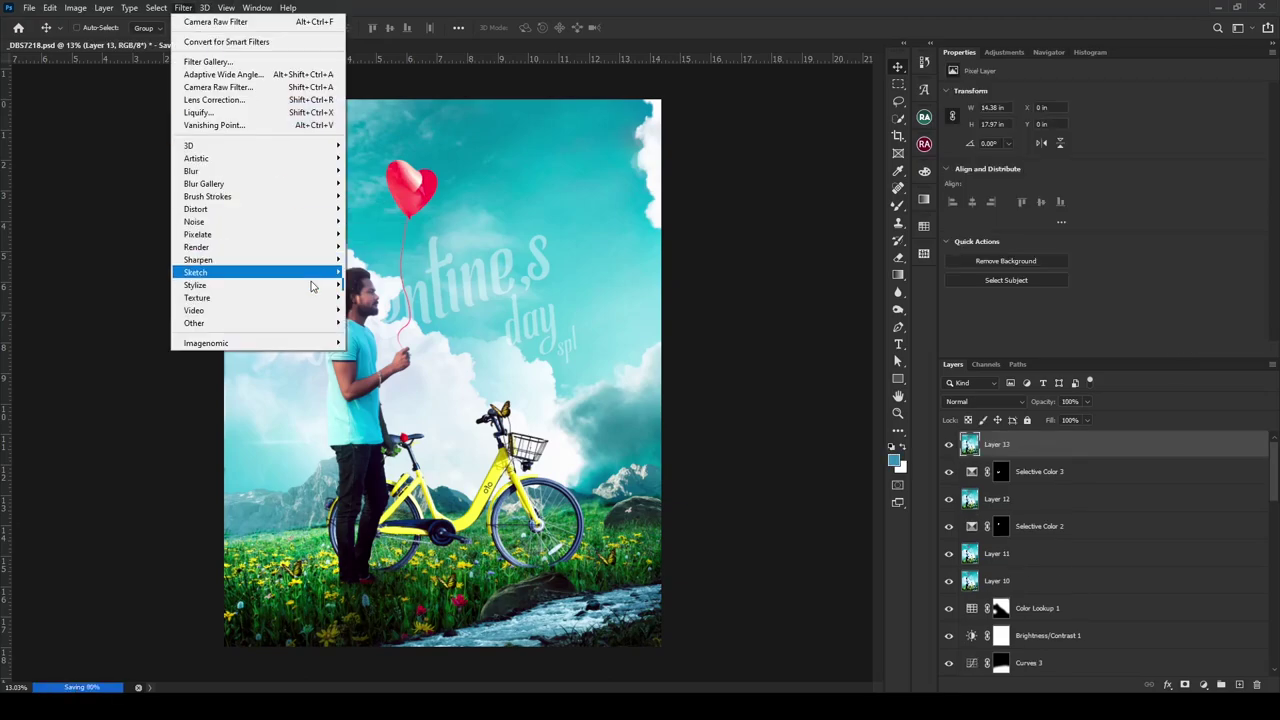
{"action": "left_click", "coordinate": [370, 334]}
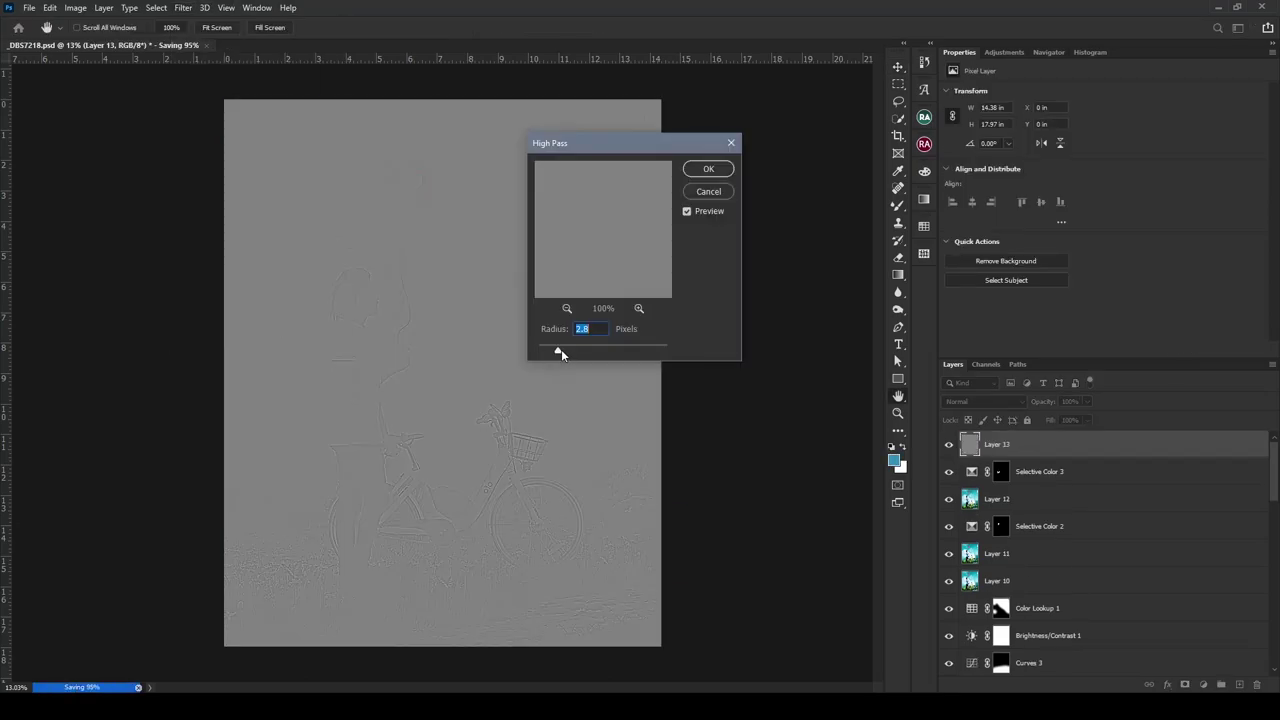
{"action": "key", "text": "Return"}
{"action": "left_click", "coordinate": [957, 401]}
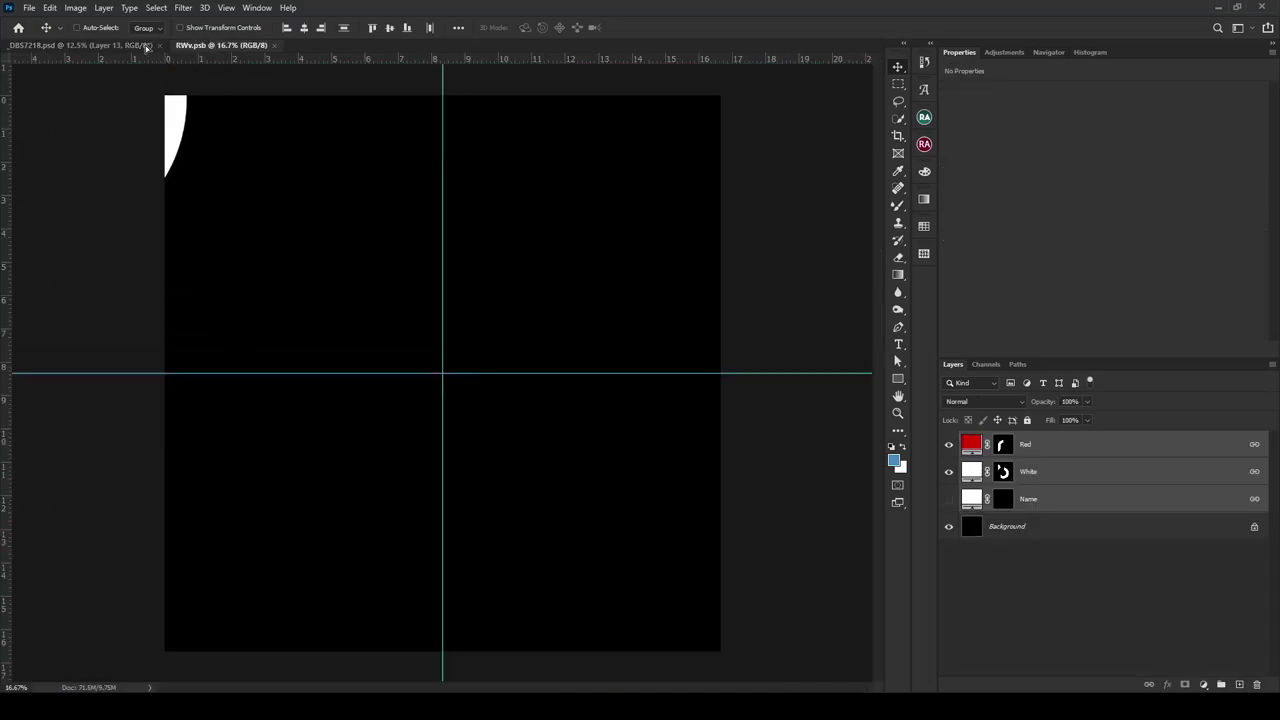
- Paste the signature logo into the composite and scale it to 9.85% near the top-left
{"action": "left_click", "coordinate": [146, 46]}
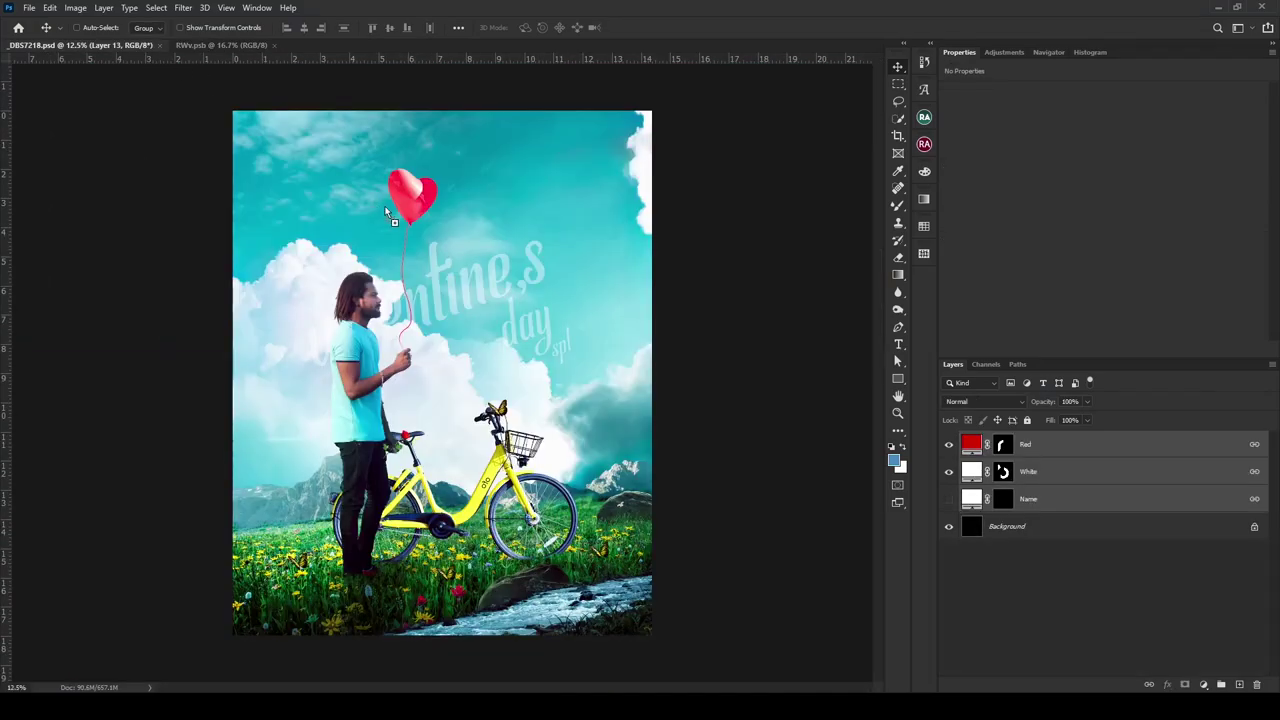
{"action": "key", "text": "ctrl+v"}
{"action": "left_click", "coordinate": [716, 289]}
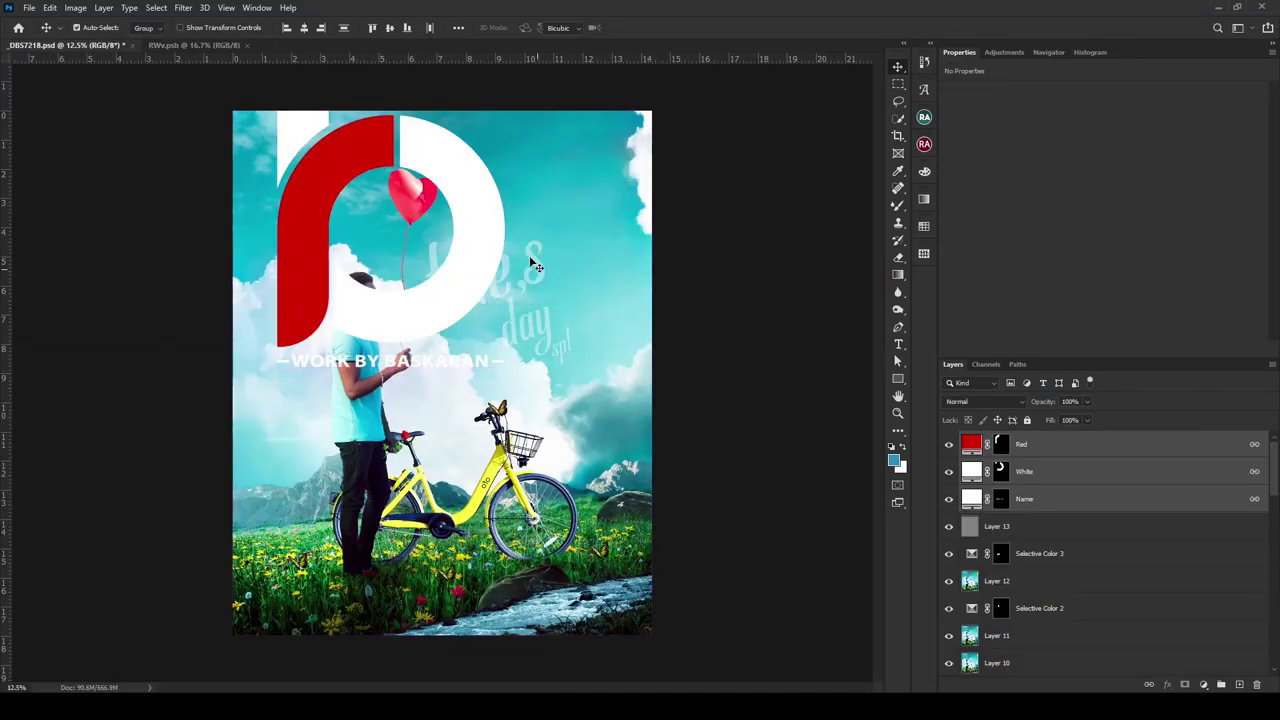
{"action": "key", "text": "ctrl+t"}
{"action": "left_click_drag", "start_coordinate": [508, 208], "coordinate": [290, 214]}
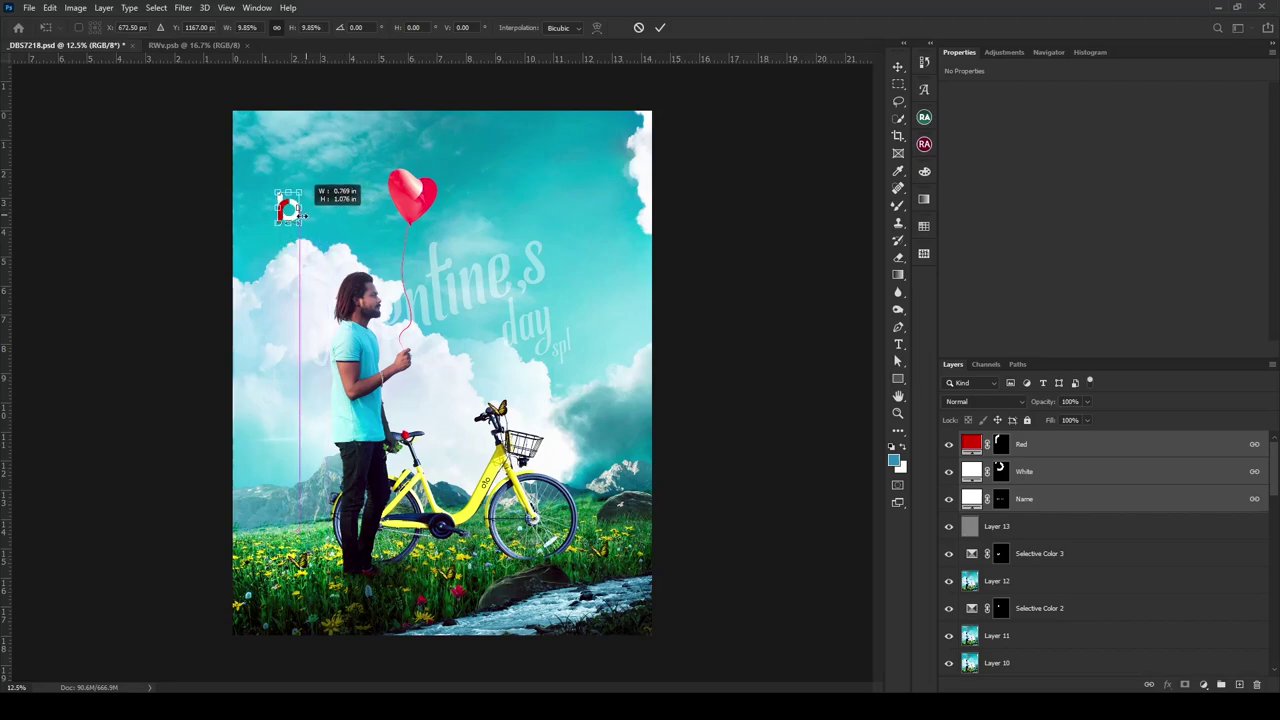